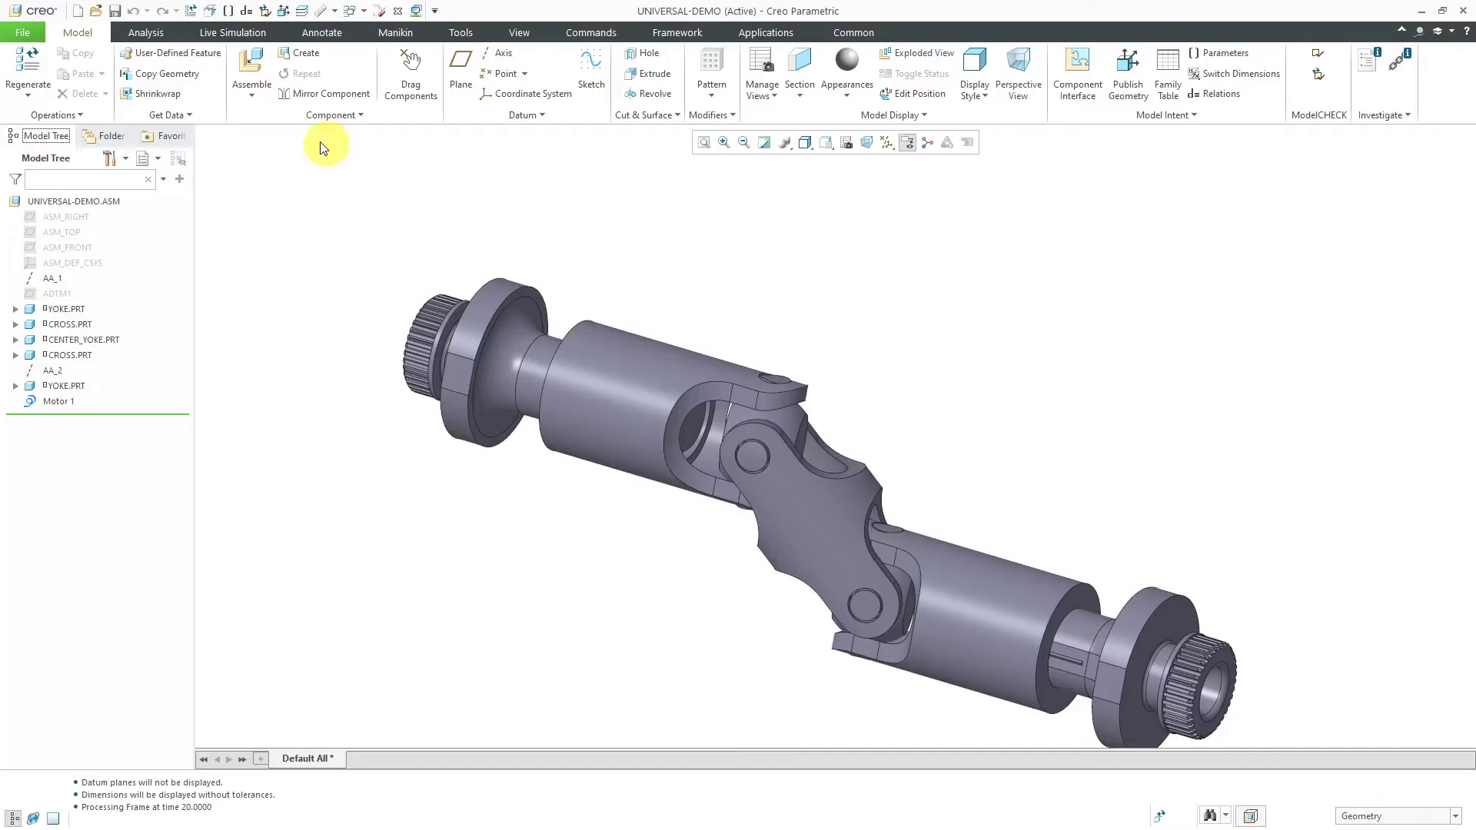
Create a design assembly named universal-double-cardan from the mcae_assy_std template and display all datum types.
left_click(78, 11)
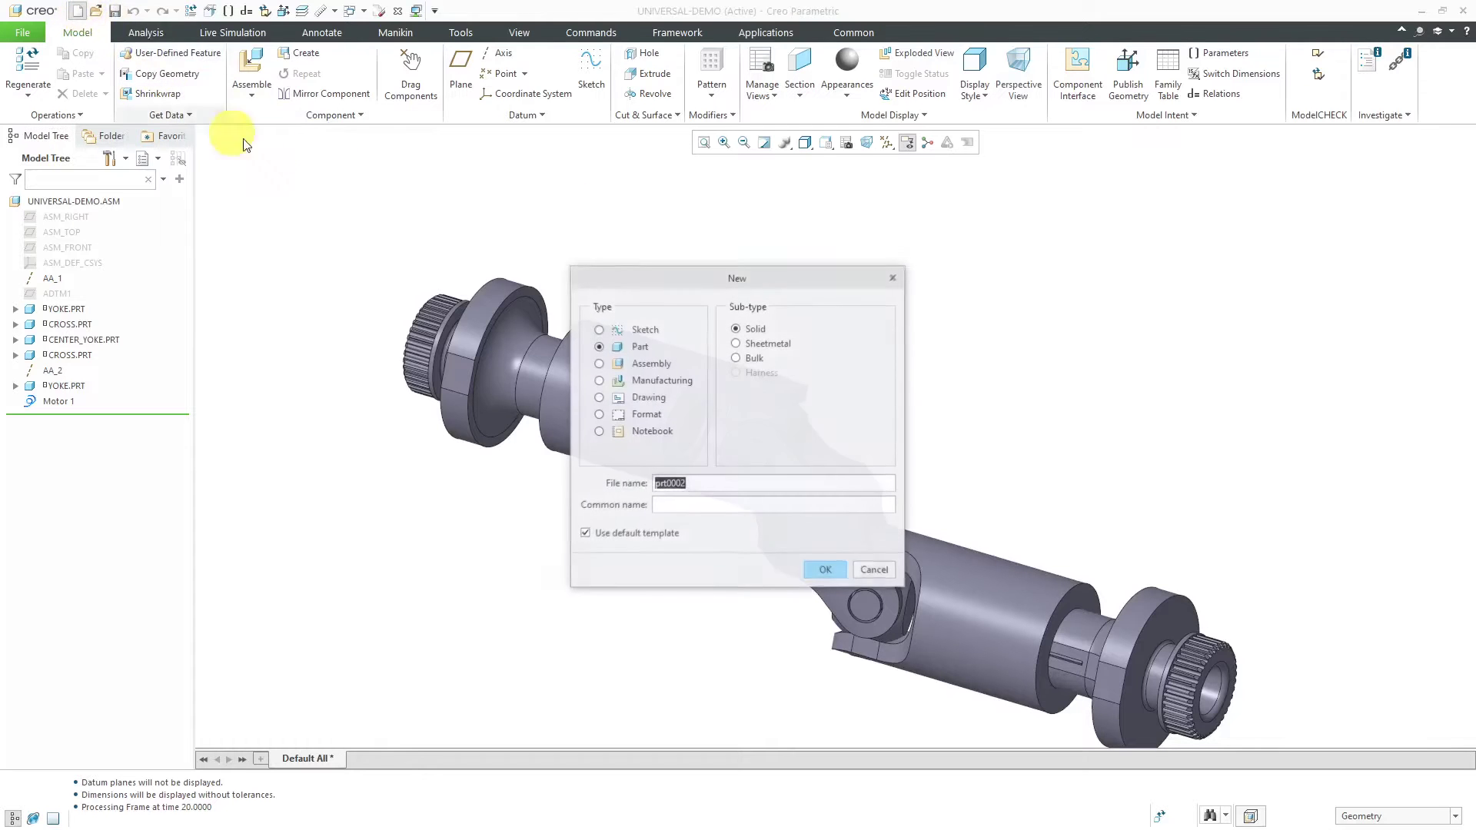
left_click(662, 365)
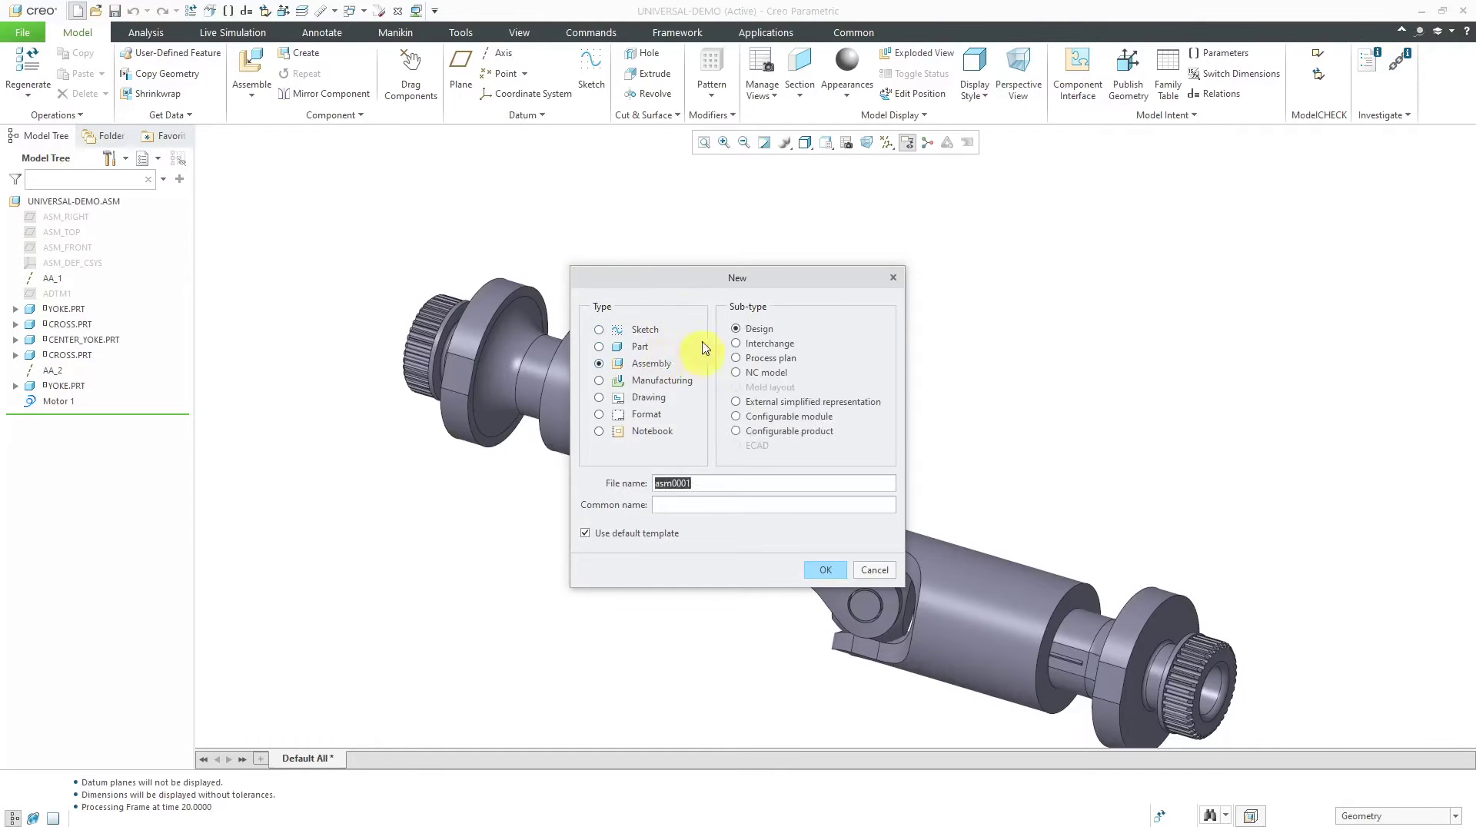
type("universal-double-cardan")
left_click(810, 566)
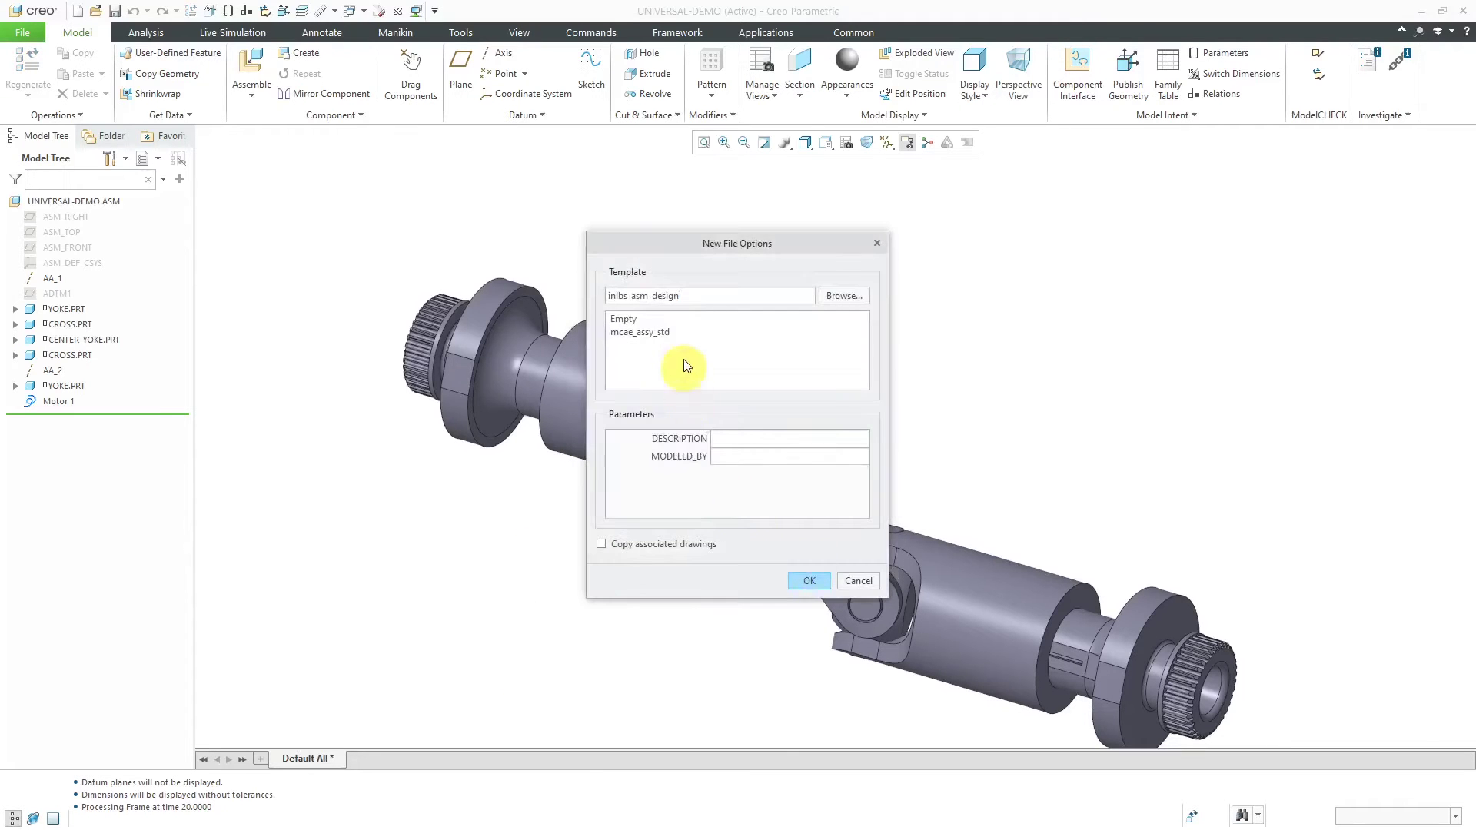
left_click(666, 334)
left_click(810, 578)
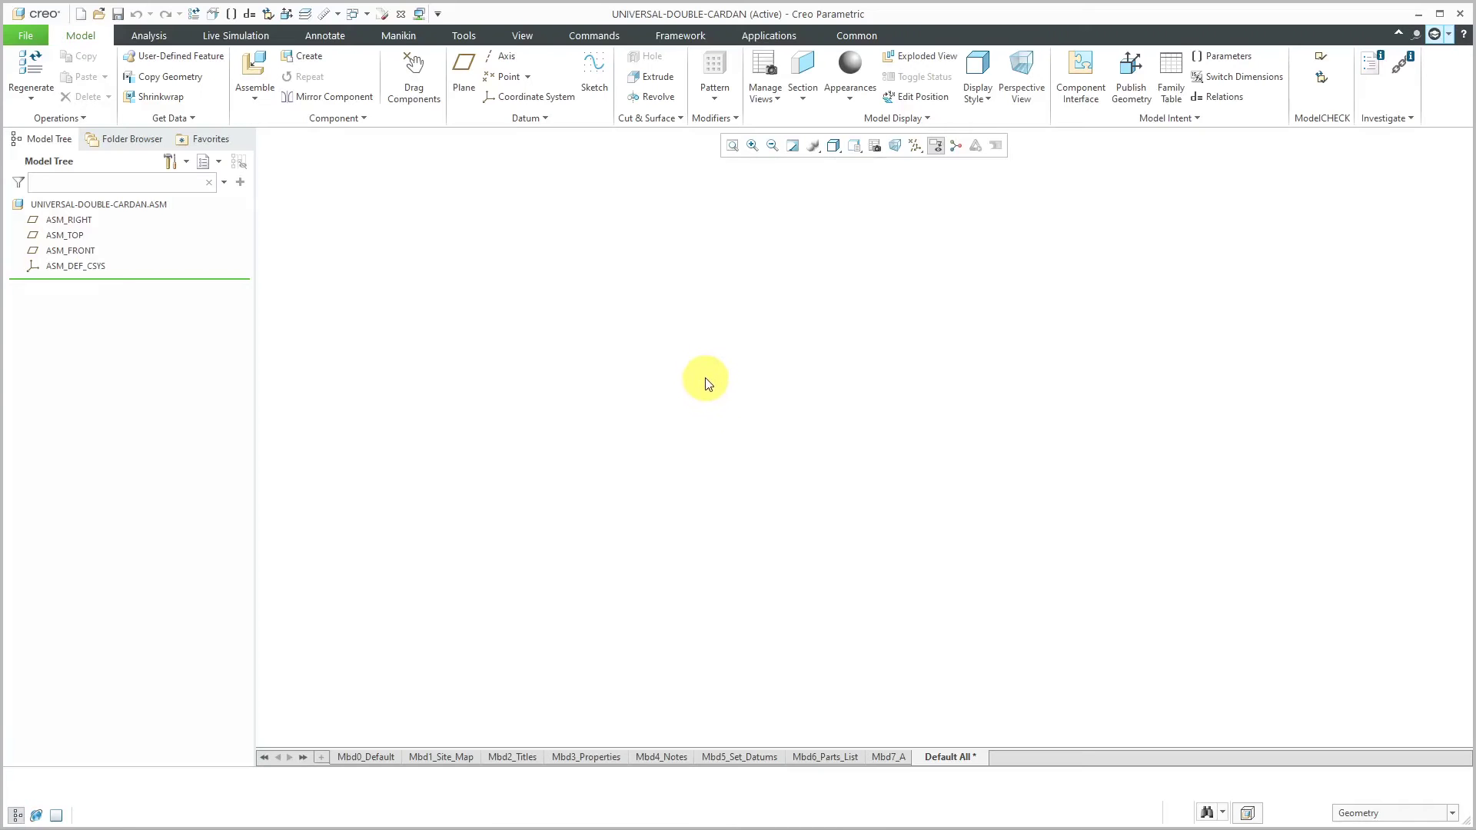
left_click(915, 146)
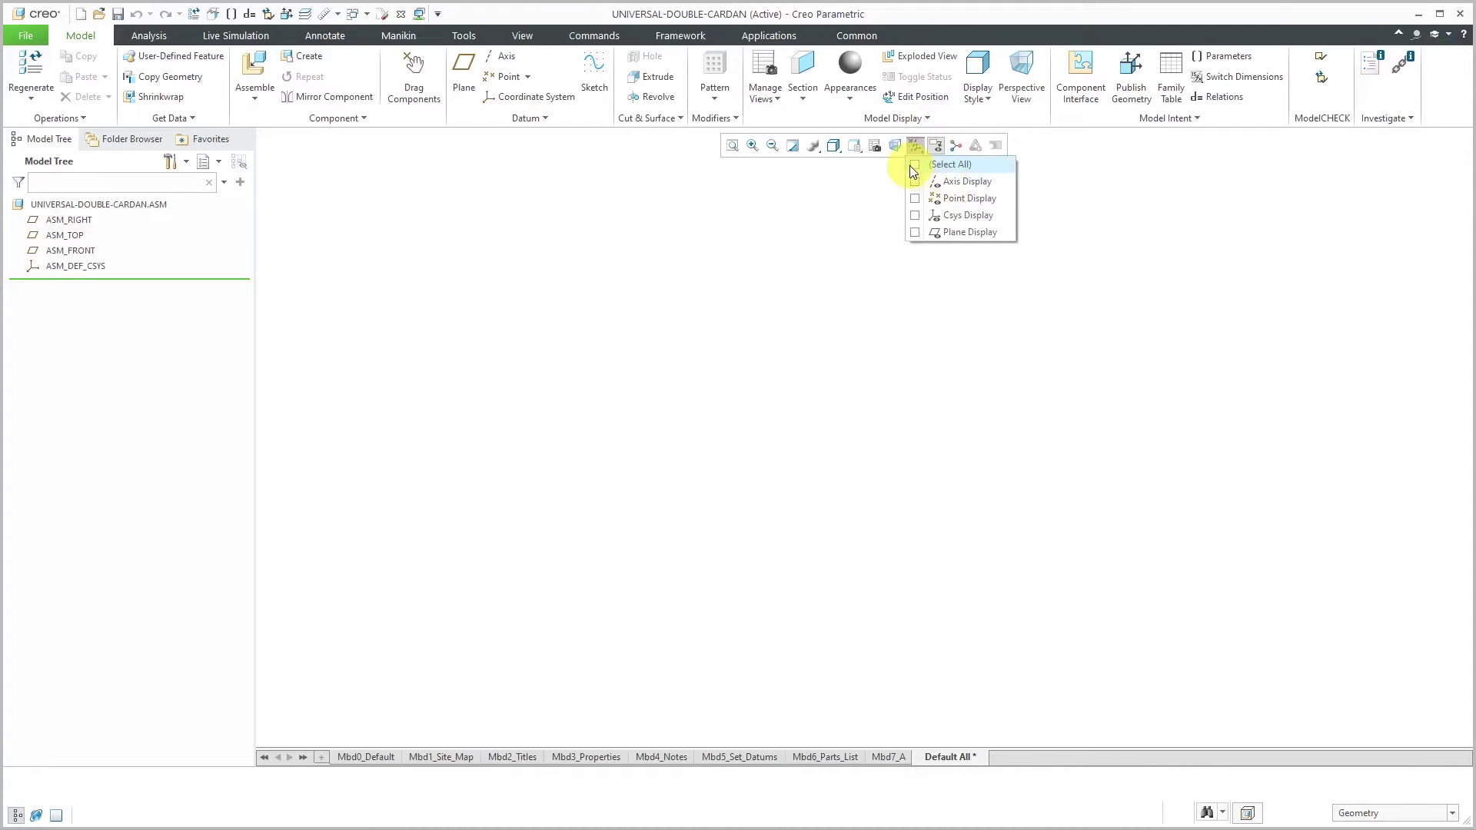
left_click(915, 164)
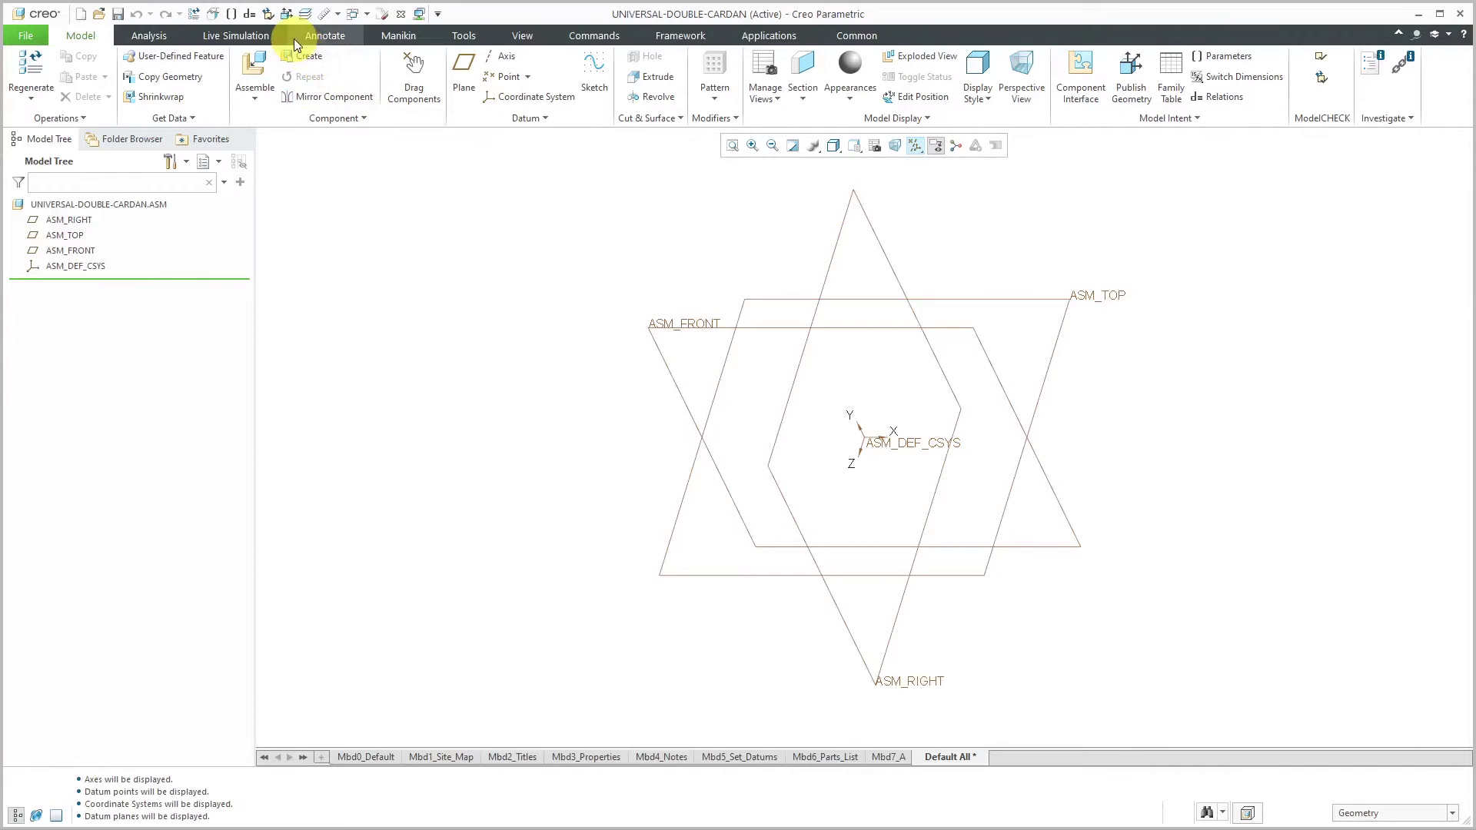
Change the assembly's system of units to Inch lbm Second (Creo Parametric Default).
left_click(211, 15)
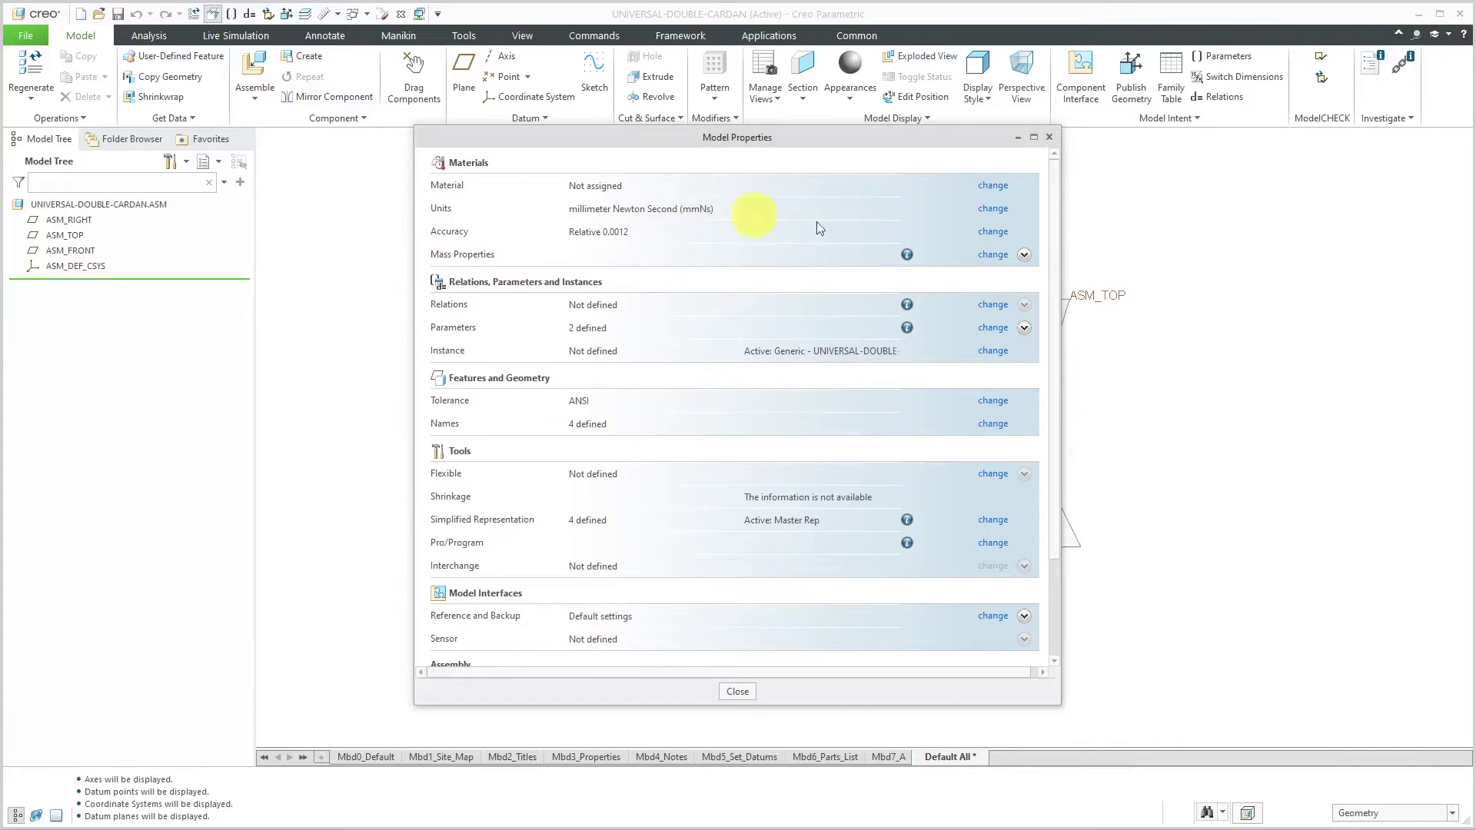
left_click(1000, 214)
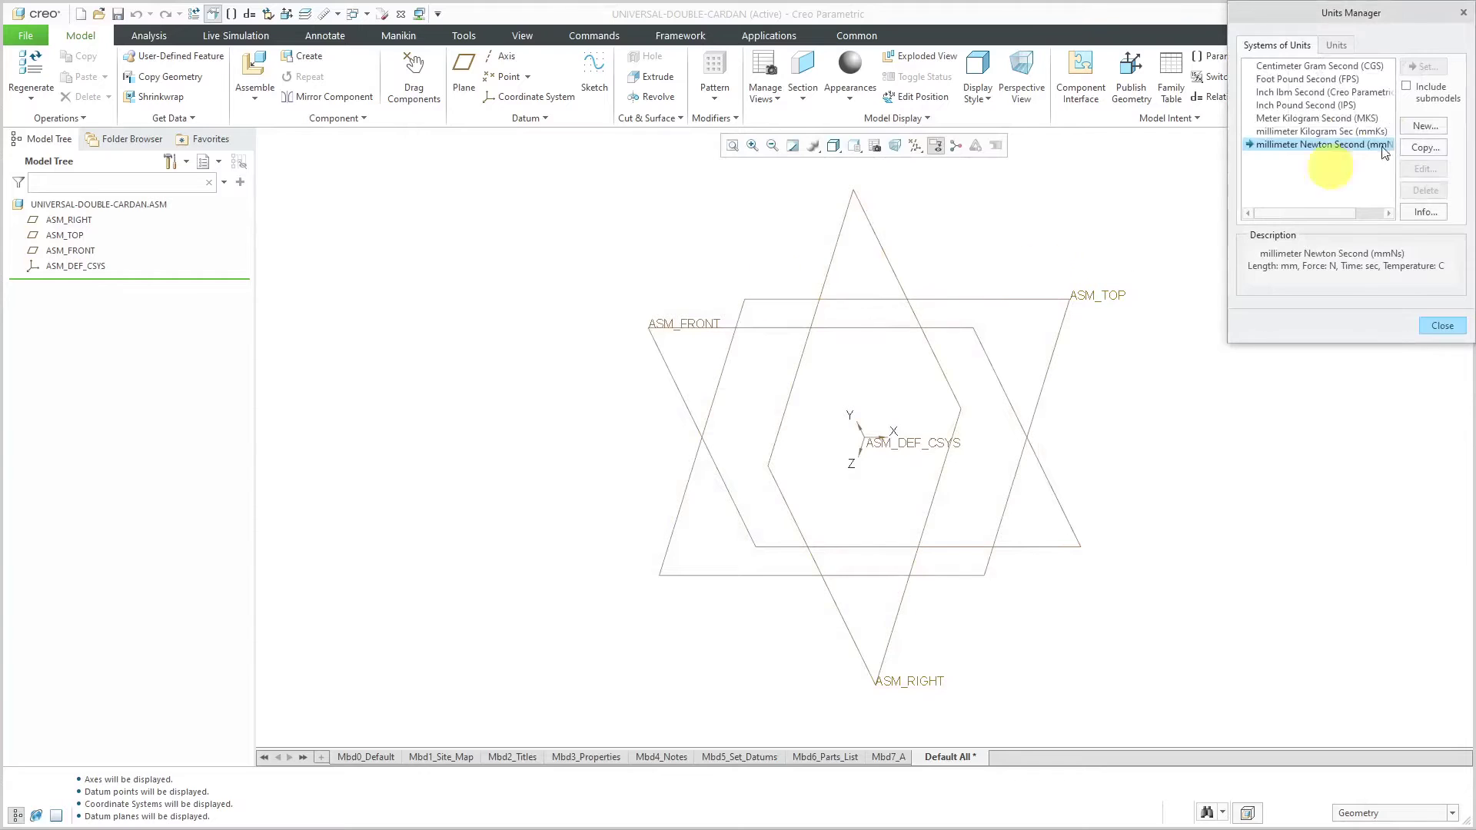
left_click(1354, 94)
left_click(1423, 66)
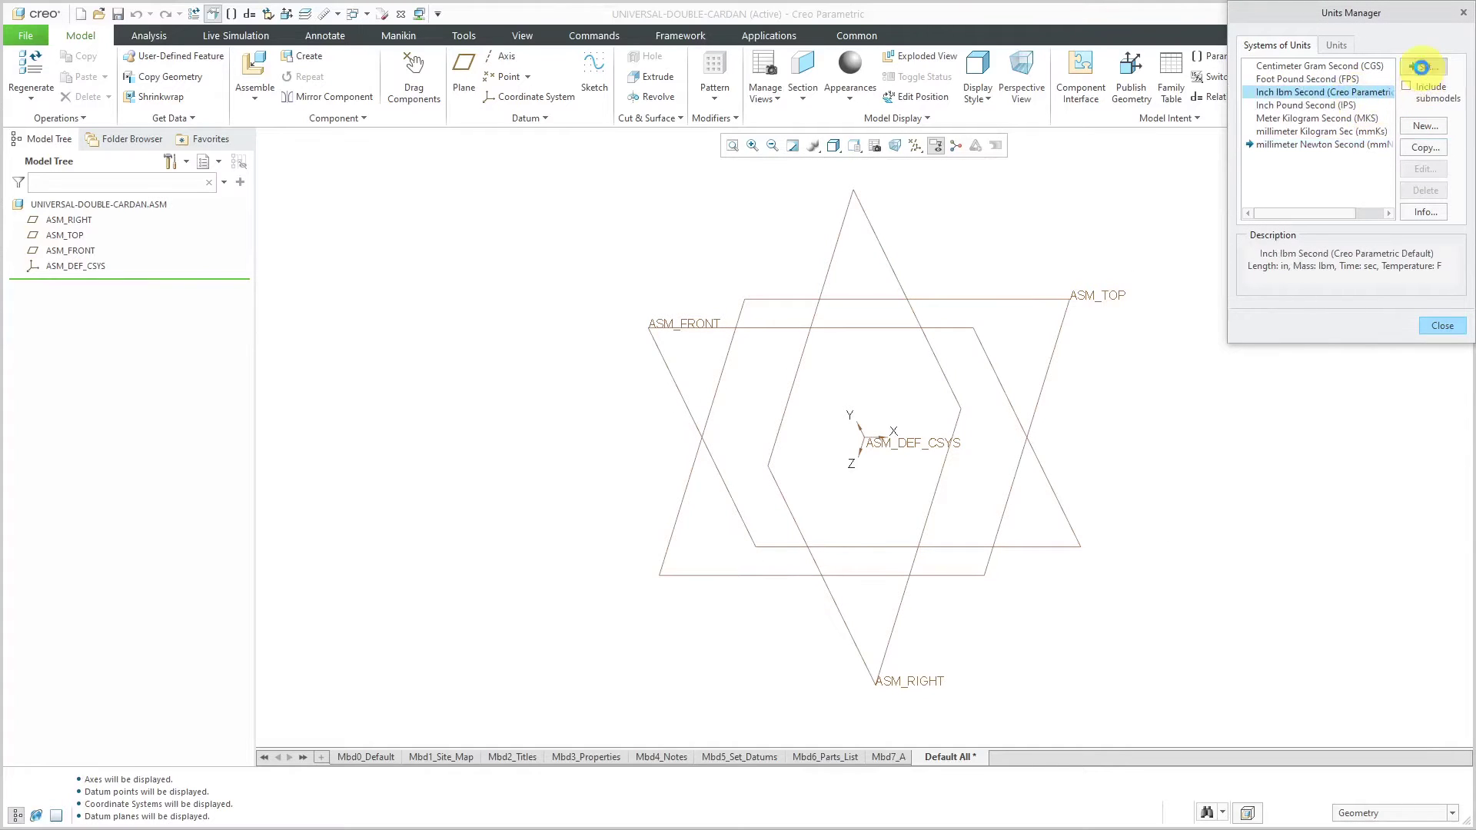
left_click(1397, 521)
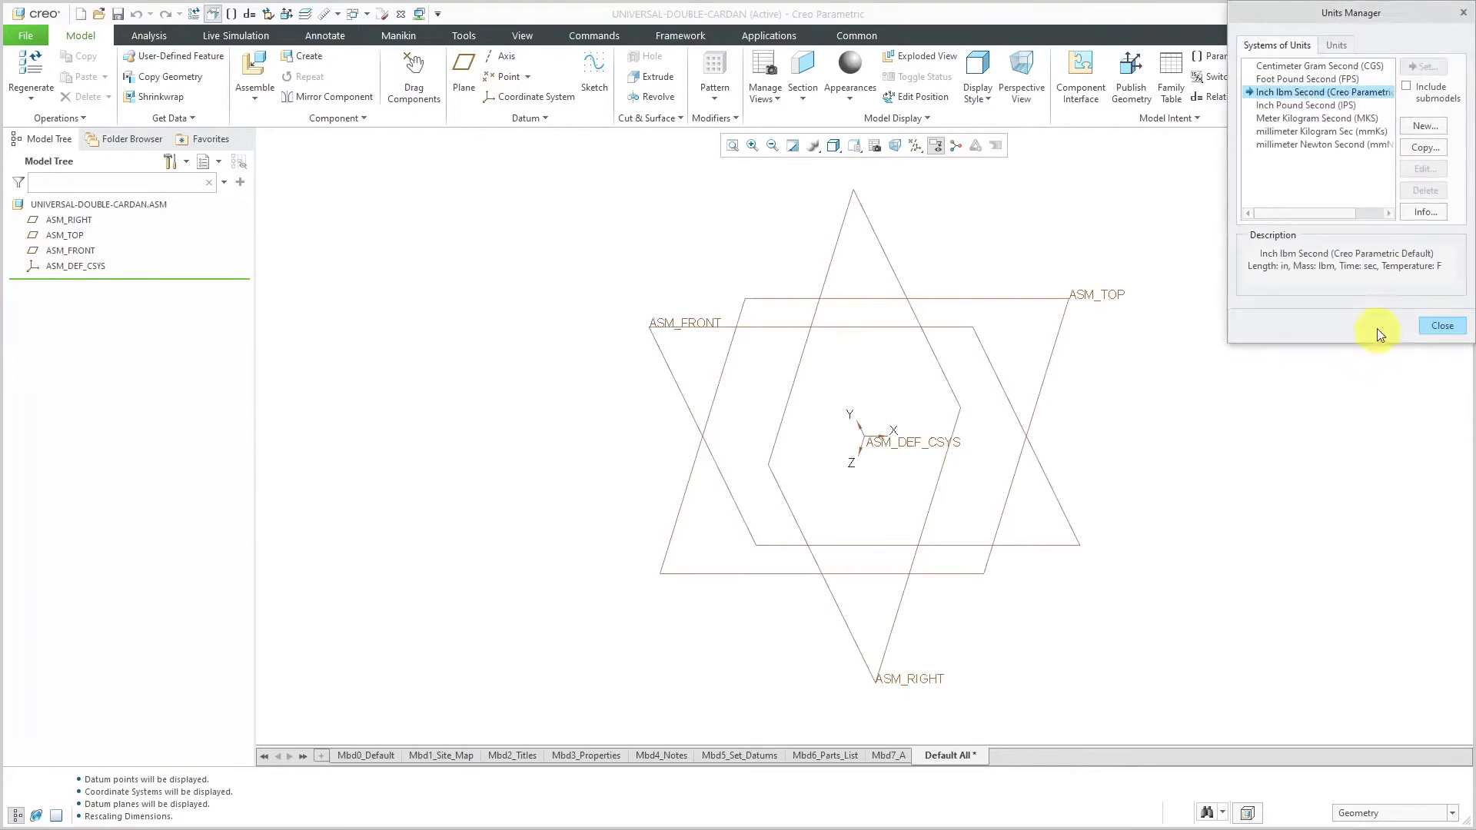
left_click(1442, 326)
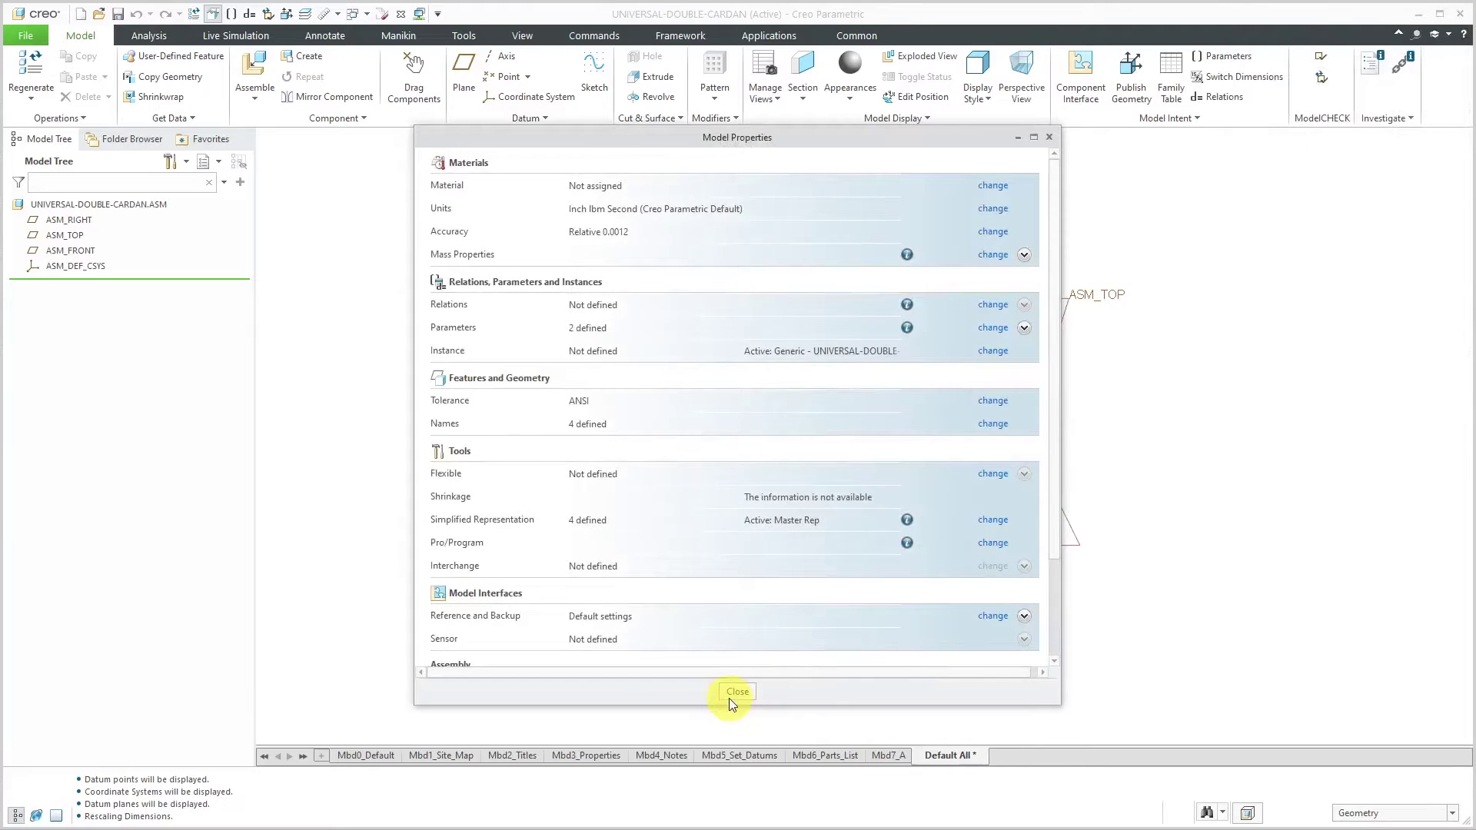
left_click(738, 684)
Maximize the assembly window and hide the ASM_DEF_CSYS coordinate system.
left_click(1439, 19)
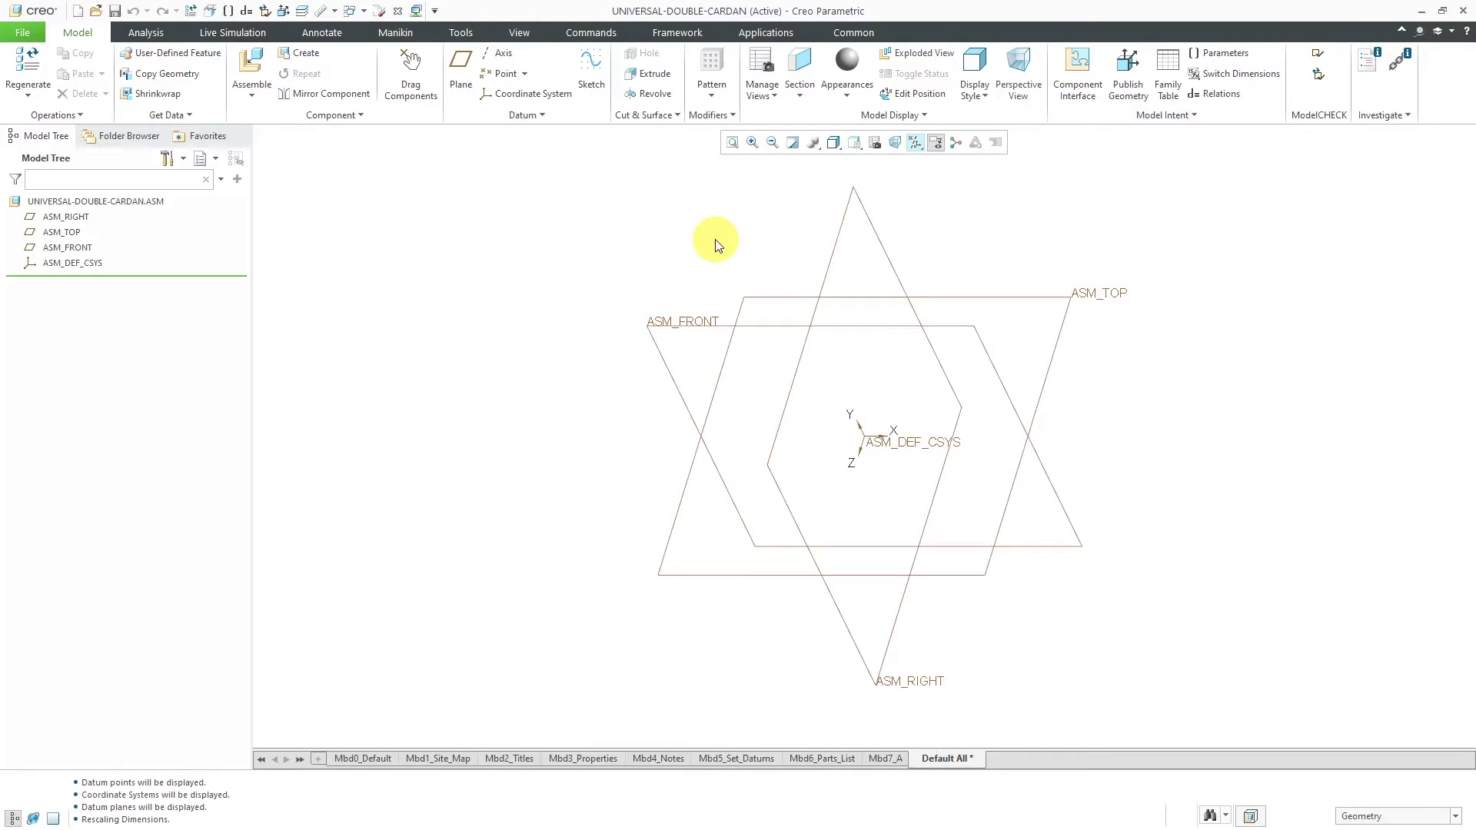
left_click(82, 263)
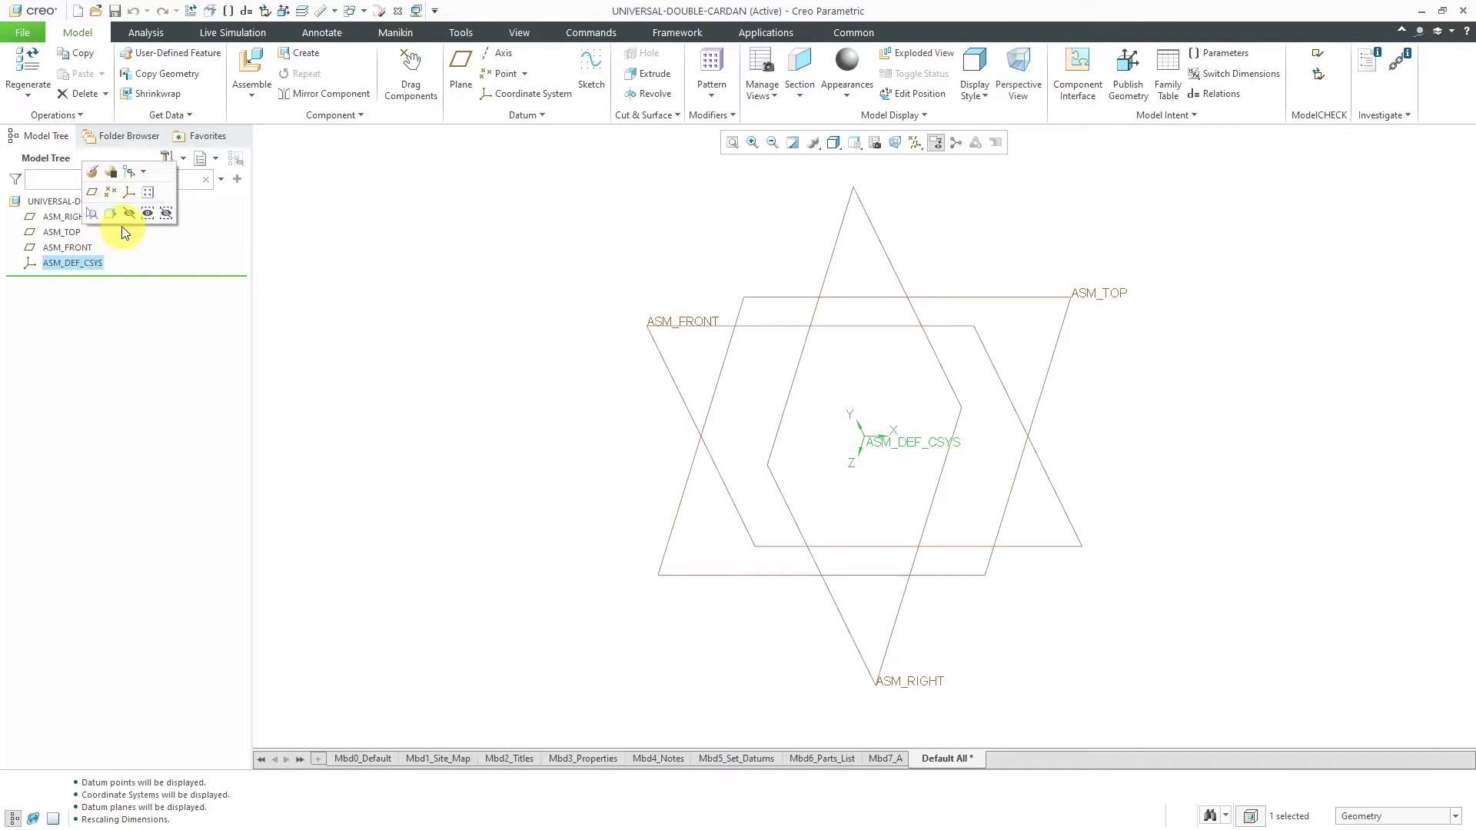
left_click(128, 215)
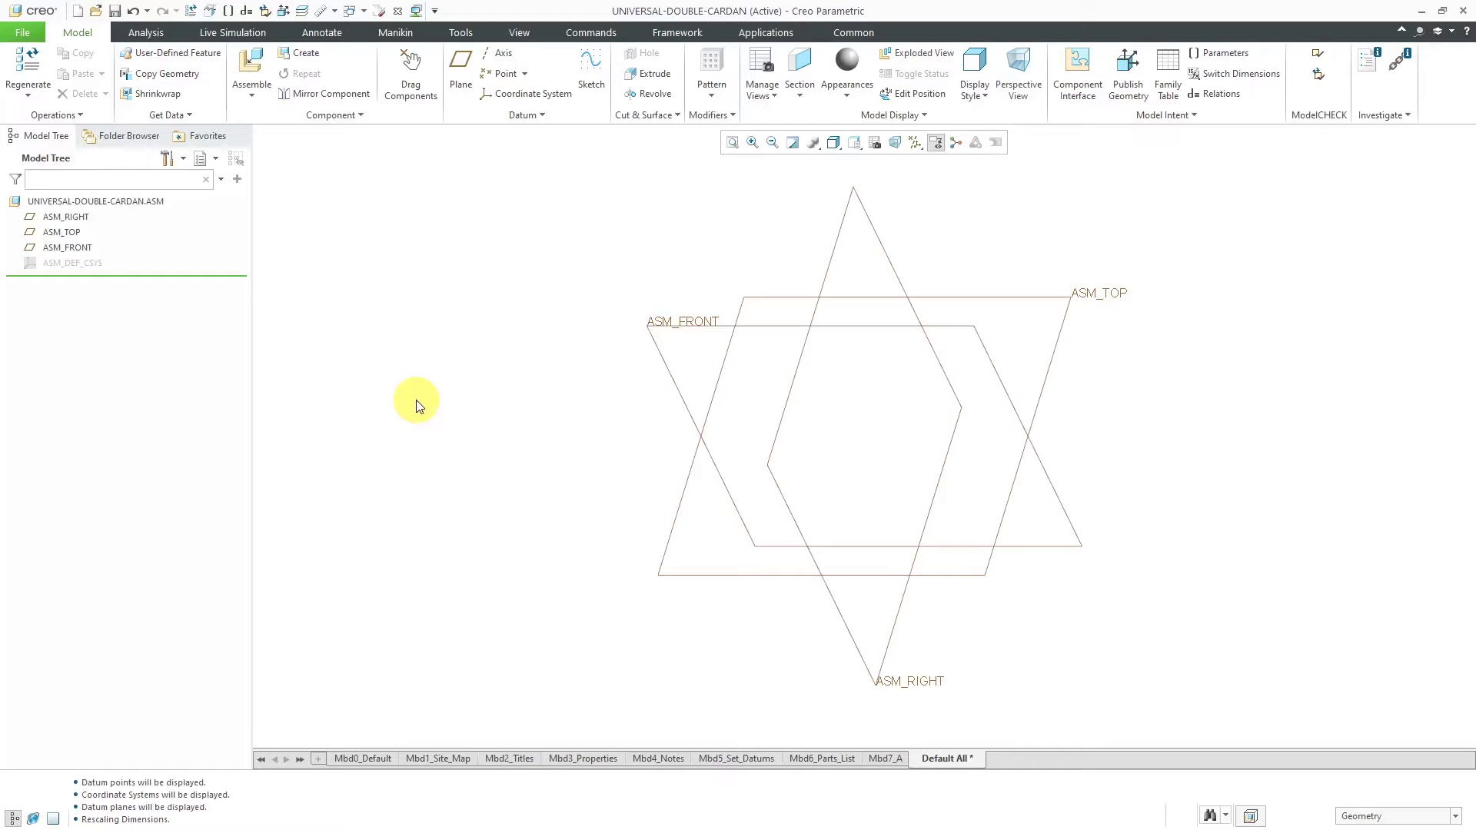
Create a datum axis through the ASM_TOP and ASM_RIGHT planes and name it INPUT-SHAFT-AXIS.
mouse_move(835, 413)
middle_mouse_down()
mouse_move(880, 353)
mouse_move(959, 322)
mouse_move(963, 379)
mouse_move(954, 365)
middle_mouse_up()
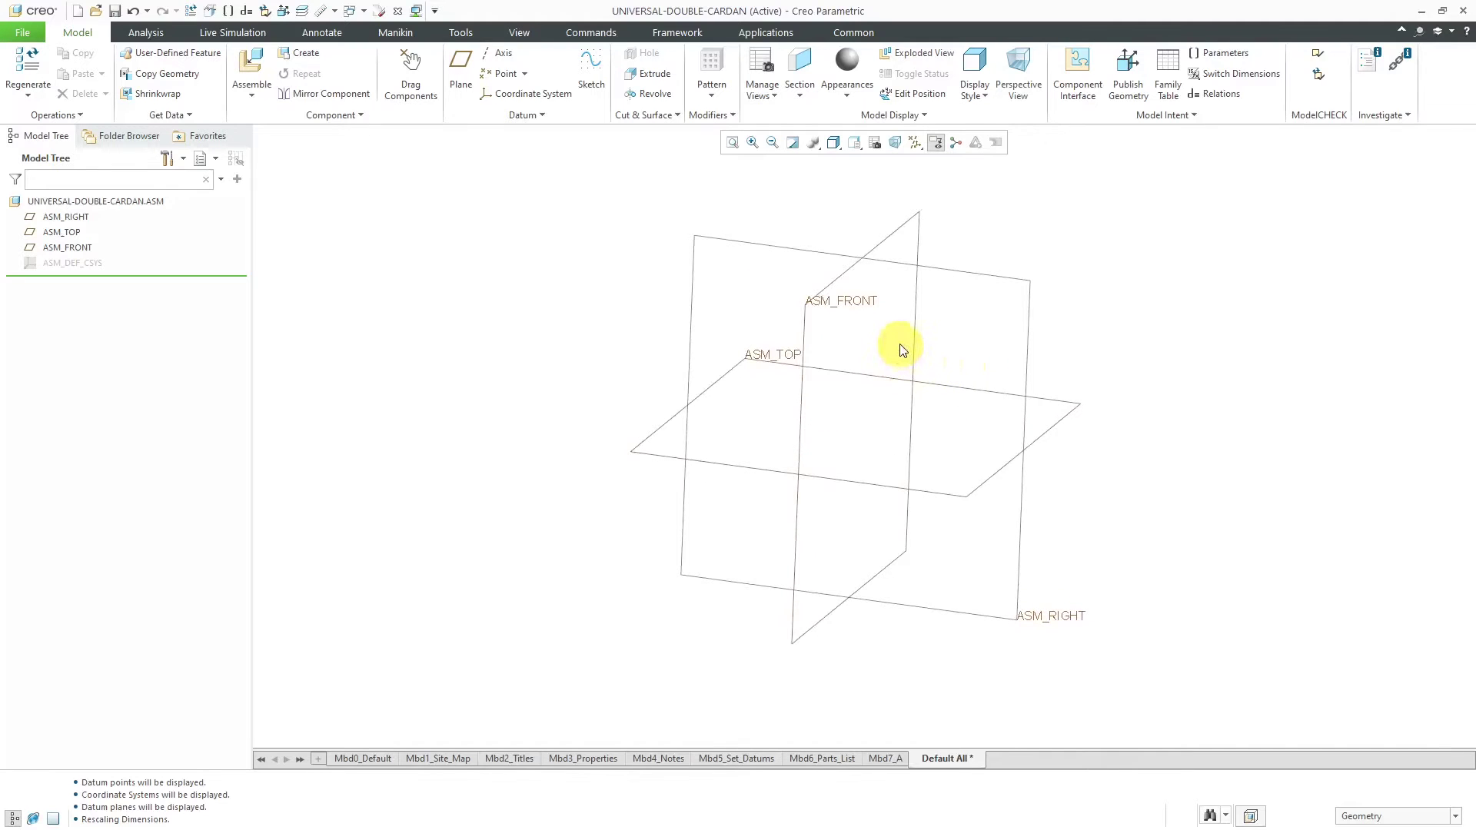
left_click(498, 61)
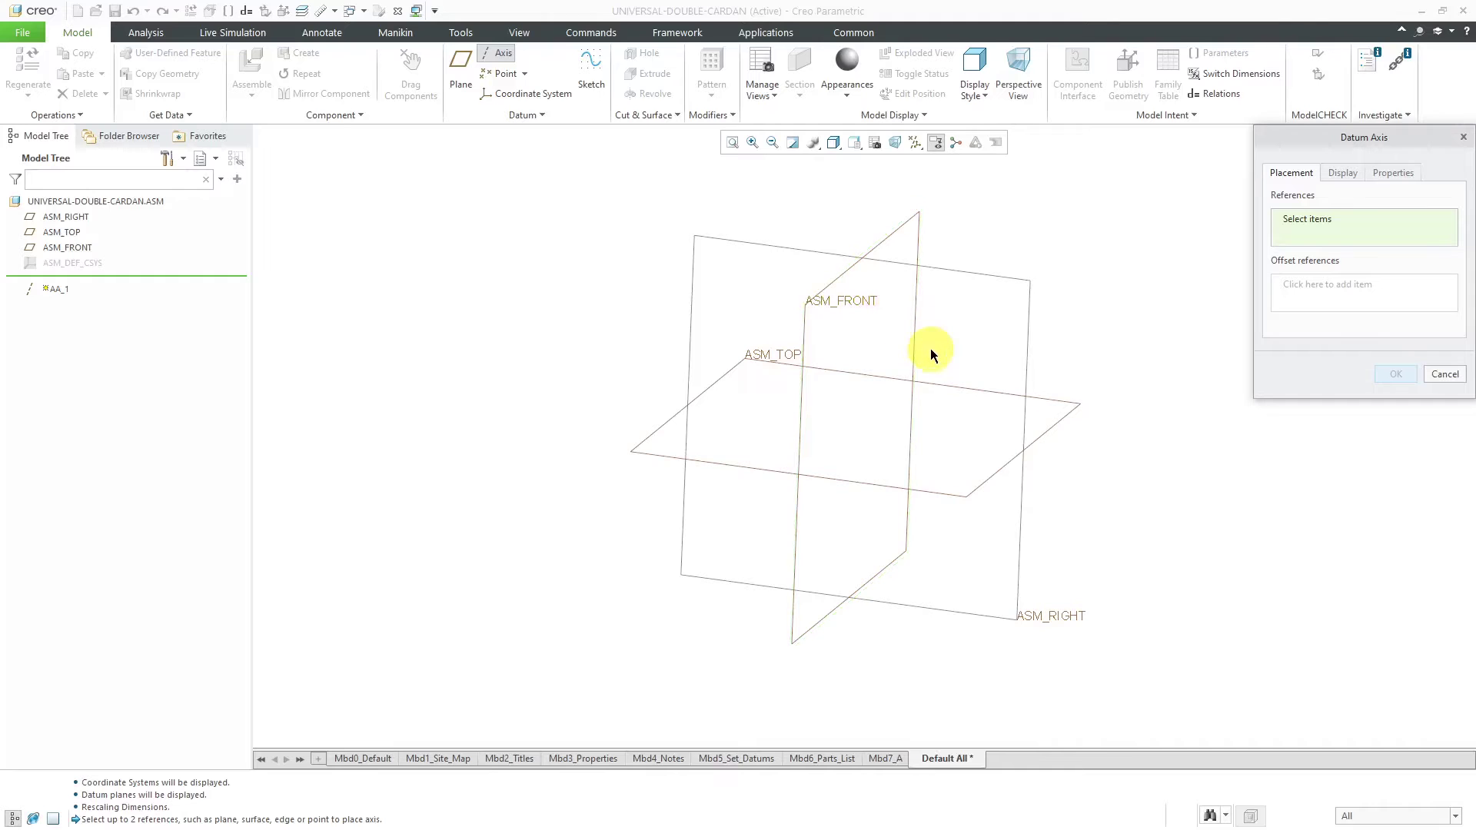
left_click(974, 492)
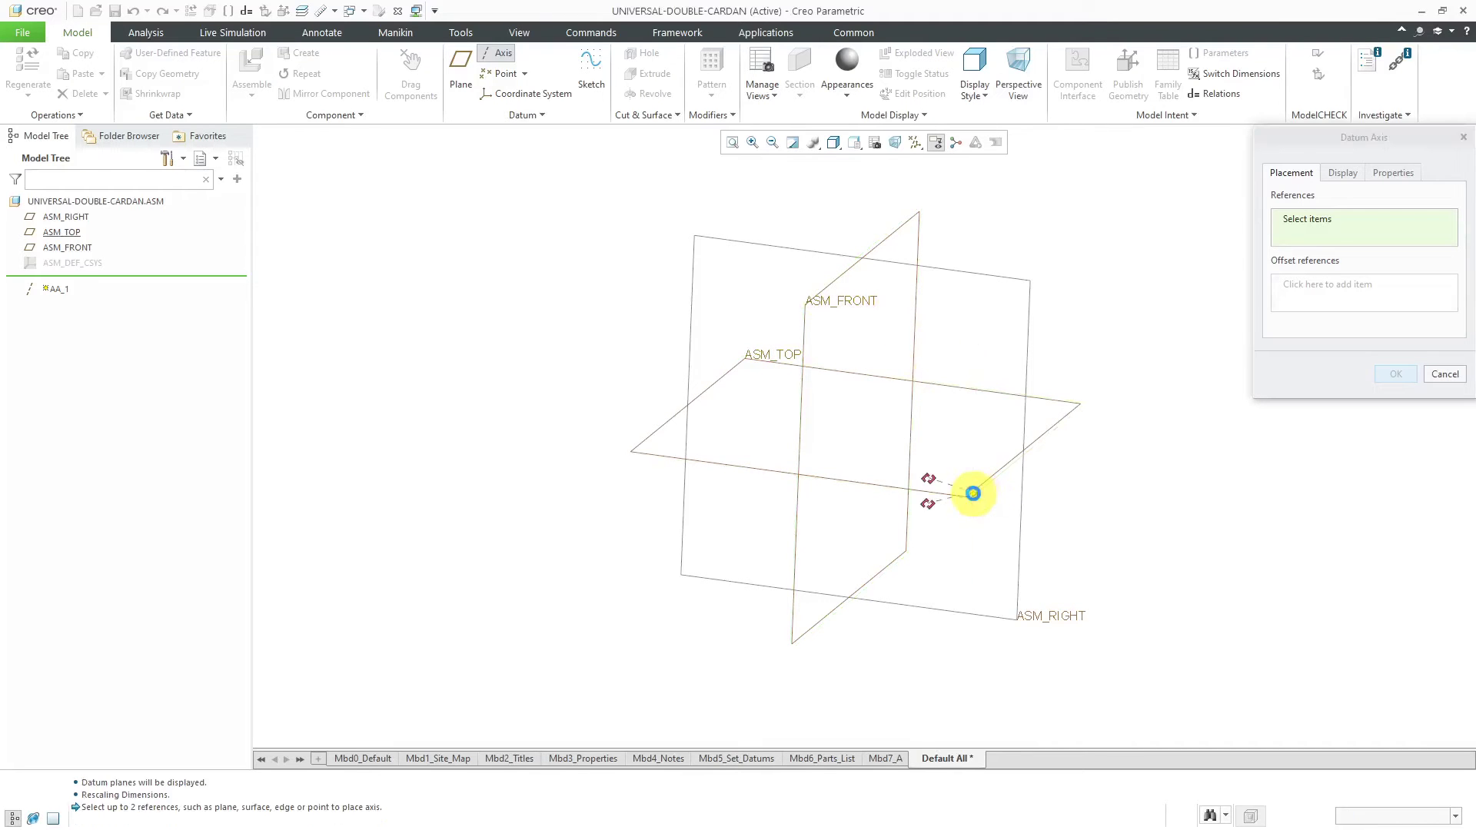
left_click(1023, 490, "ctrl")
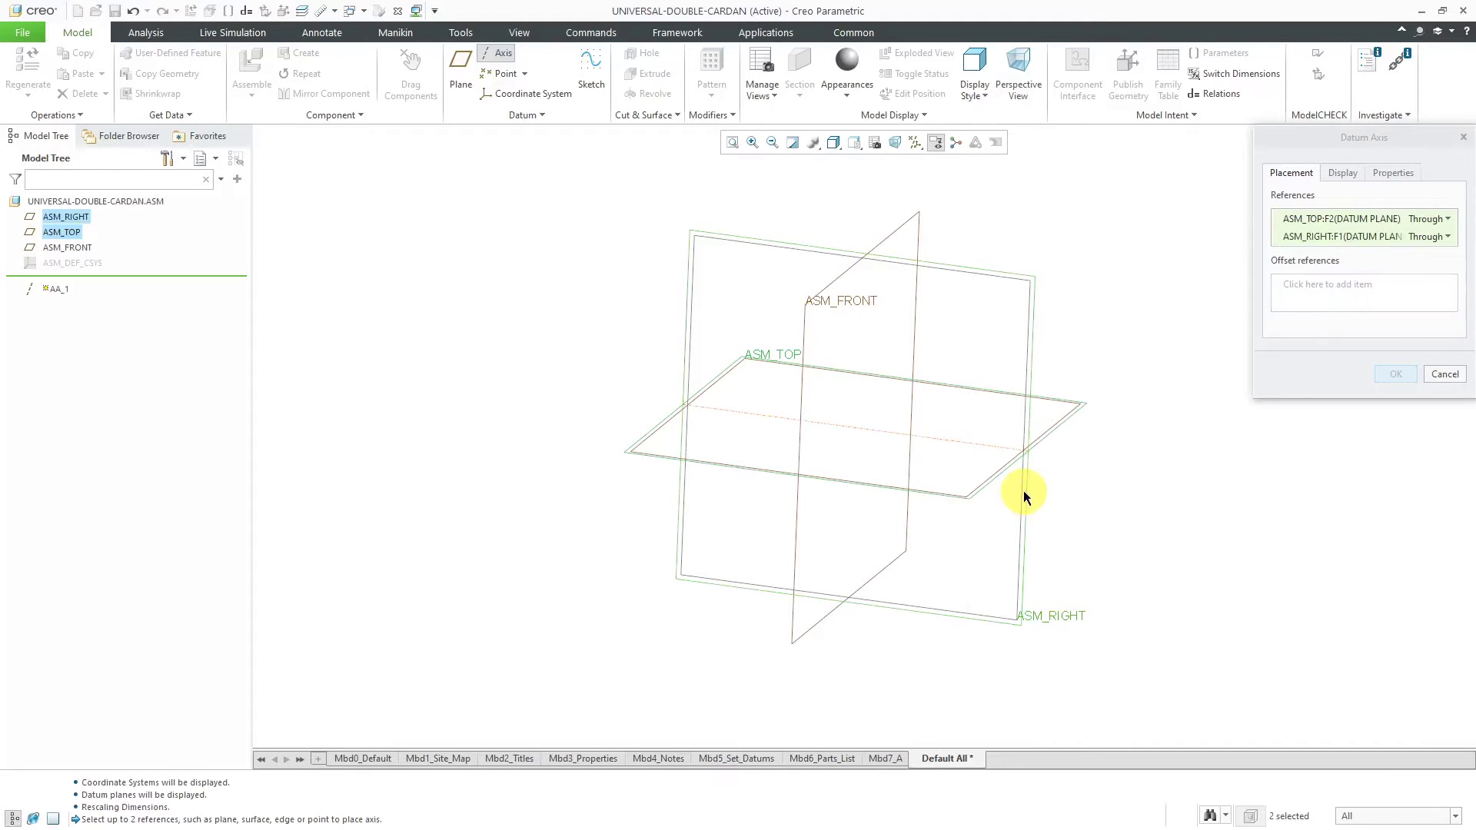
left_click(1395, 172)
double_click(1349, 203)
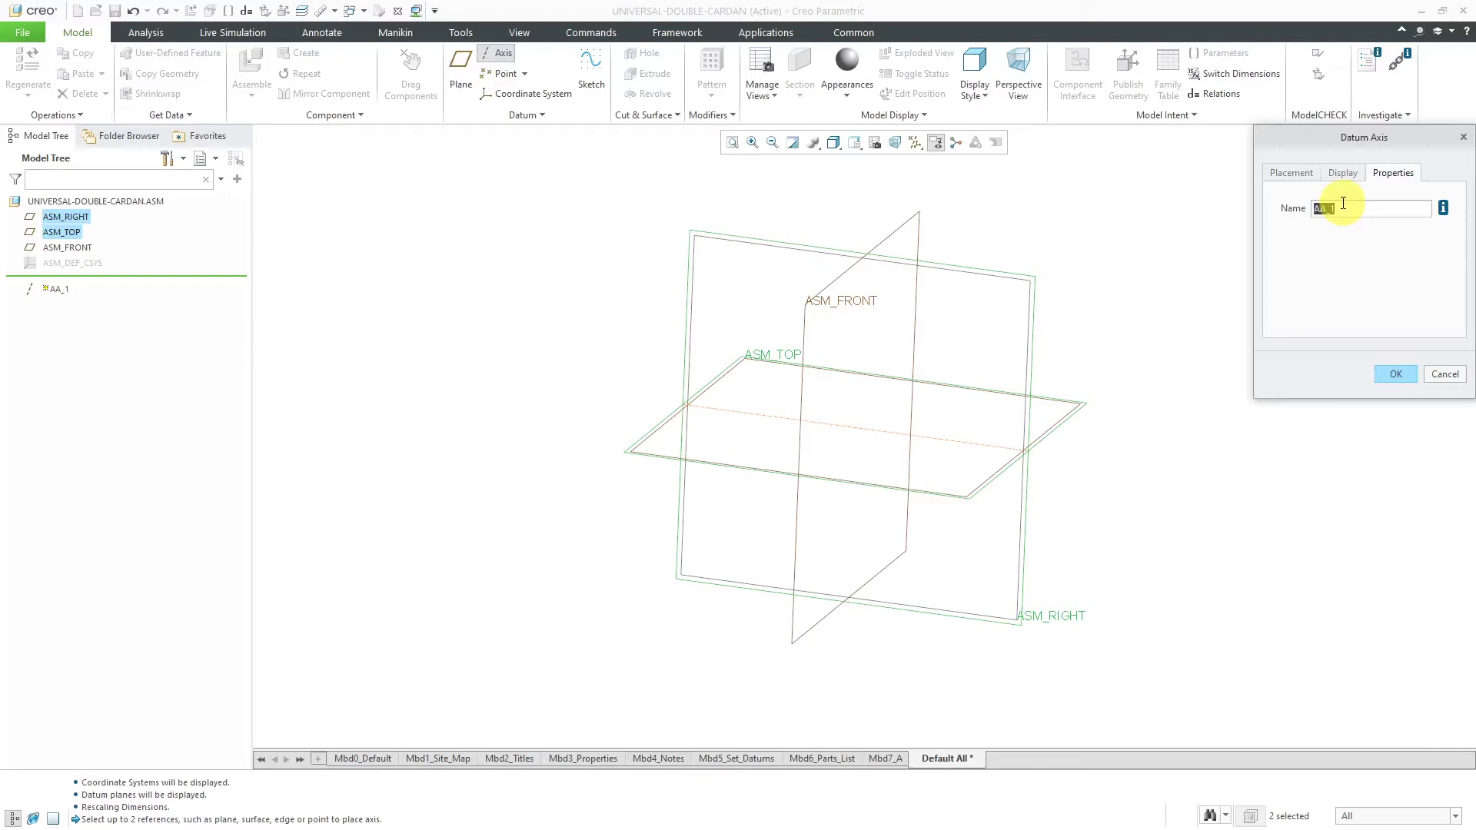
type("input-shaft-")
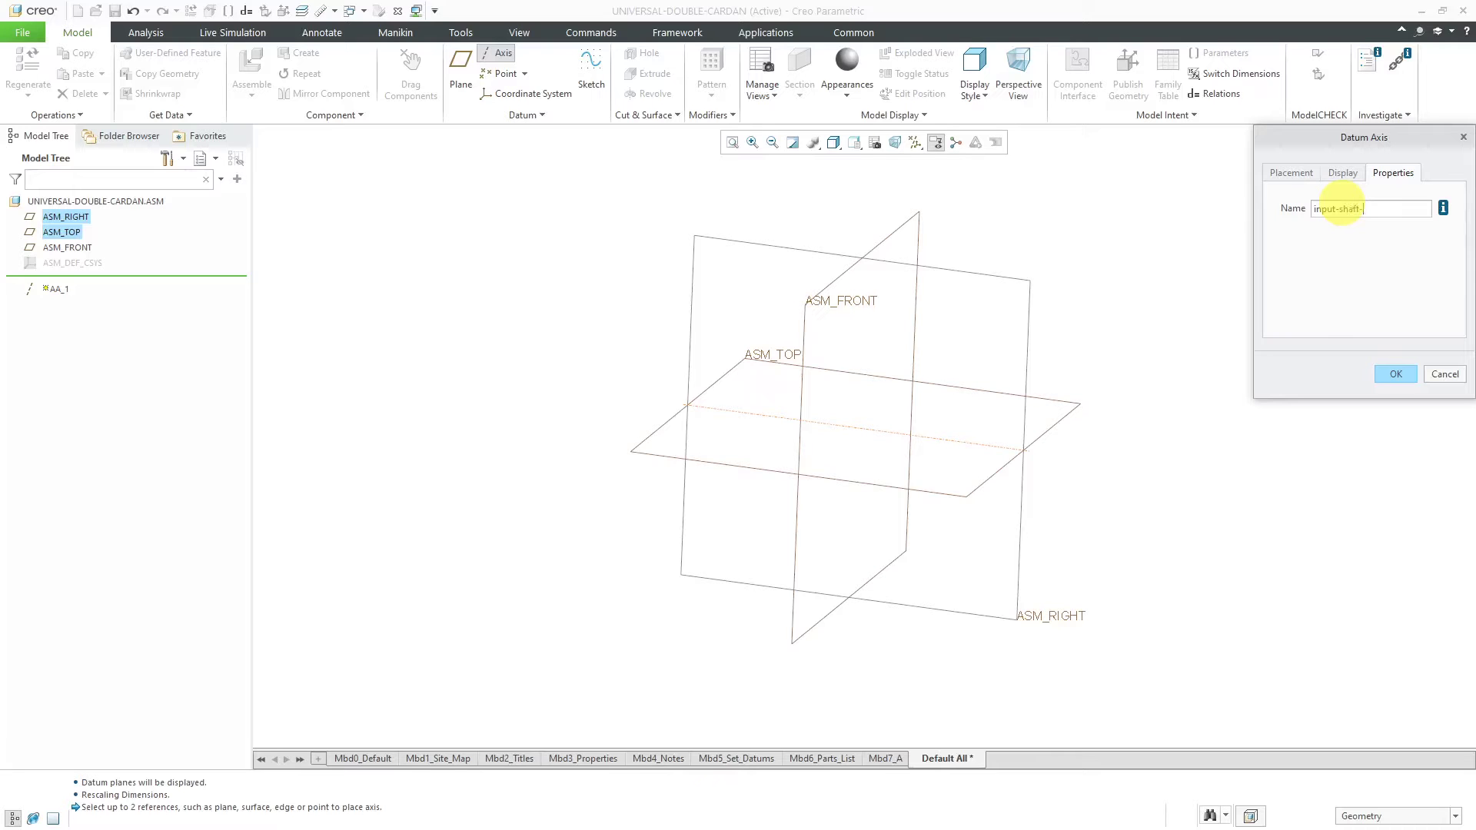
type("axis")
key("Return")
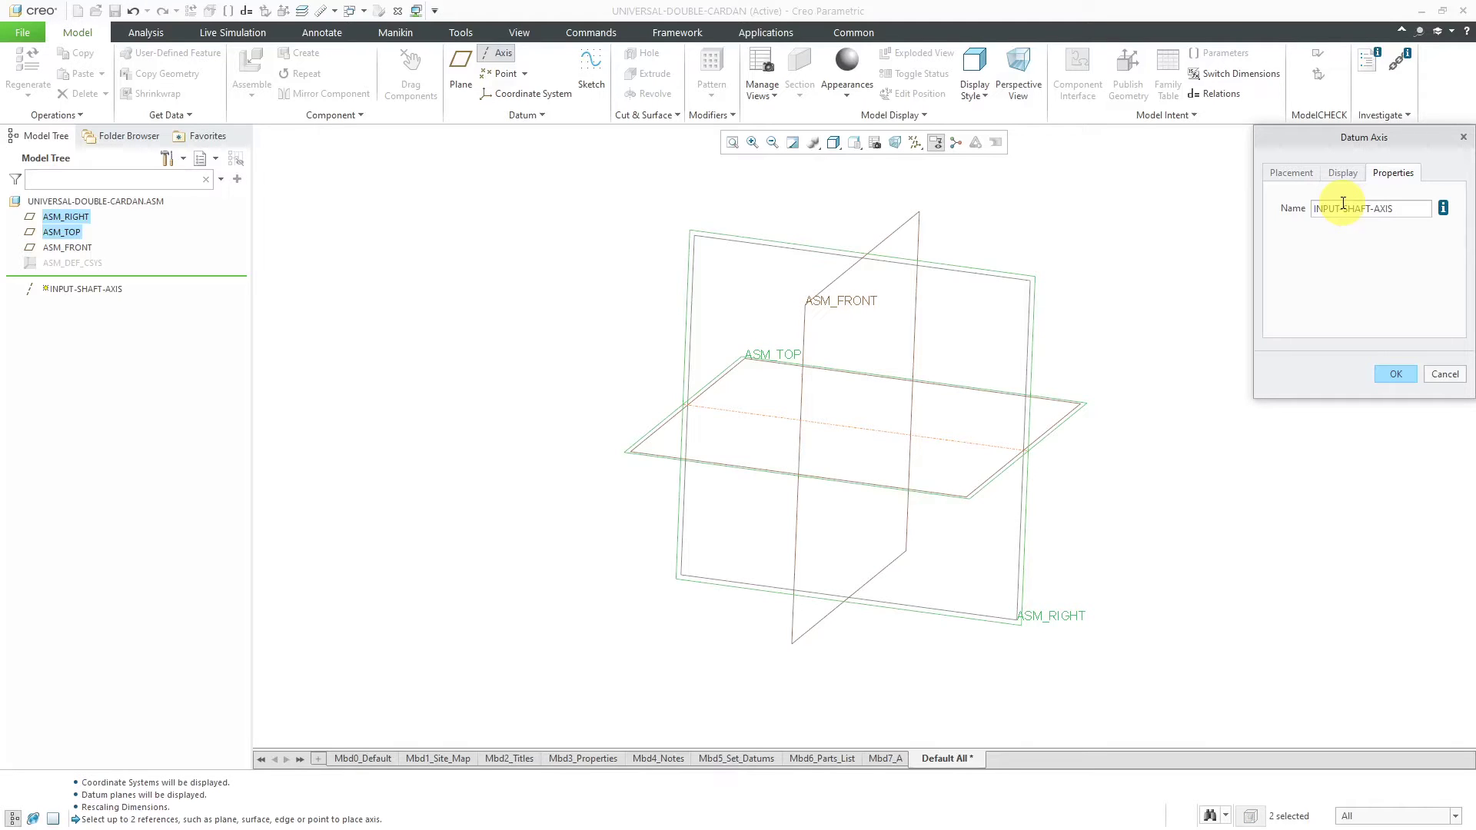
left_click(1397, 374)
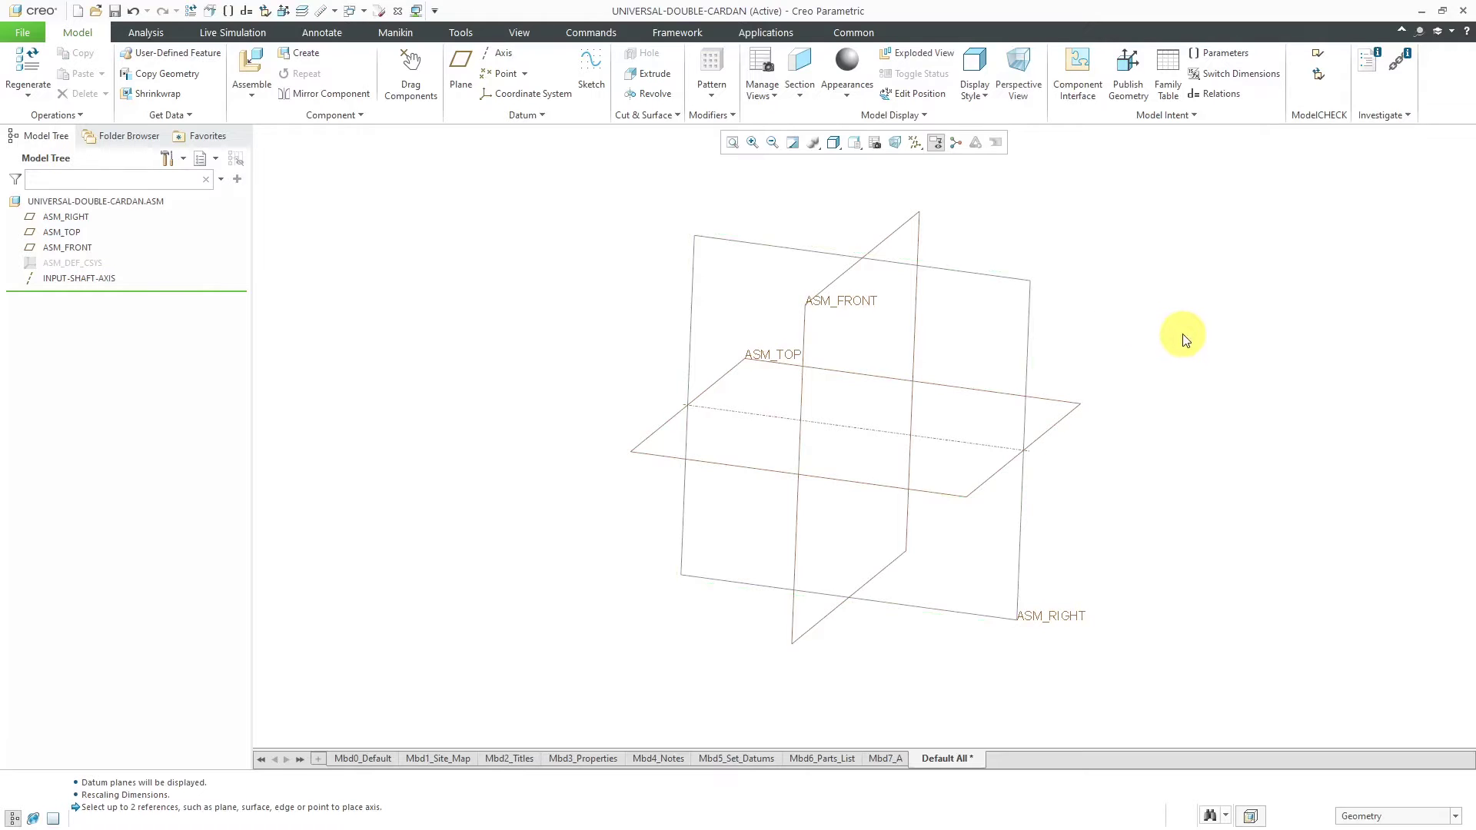
Create a datum plane offset 0.50 from ASM_TOP and name it OUTPUT-SHAFT-PLANE.
left_click(459, 95)
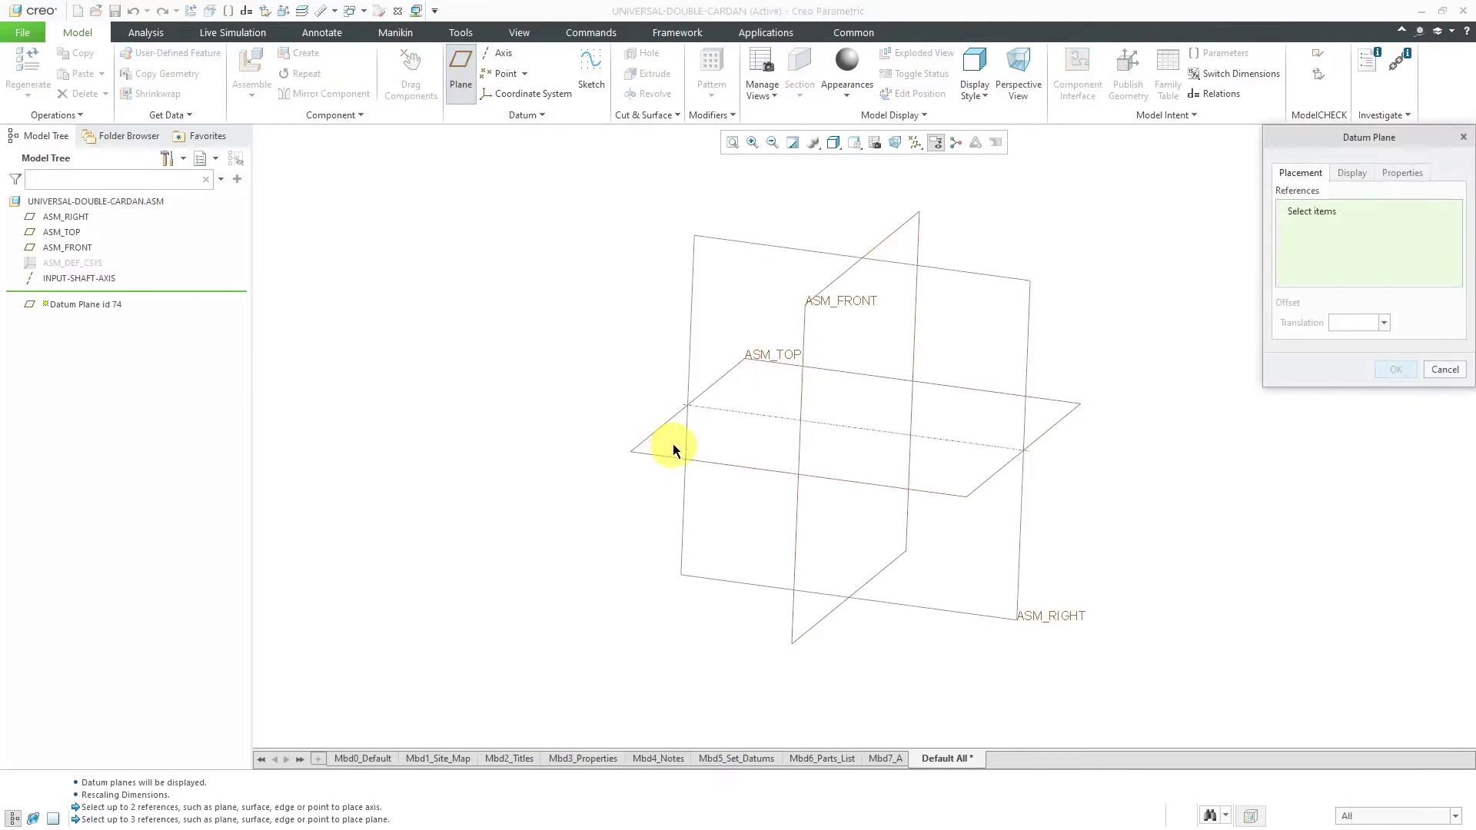
left_click(660, 431)
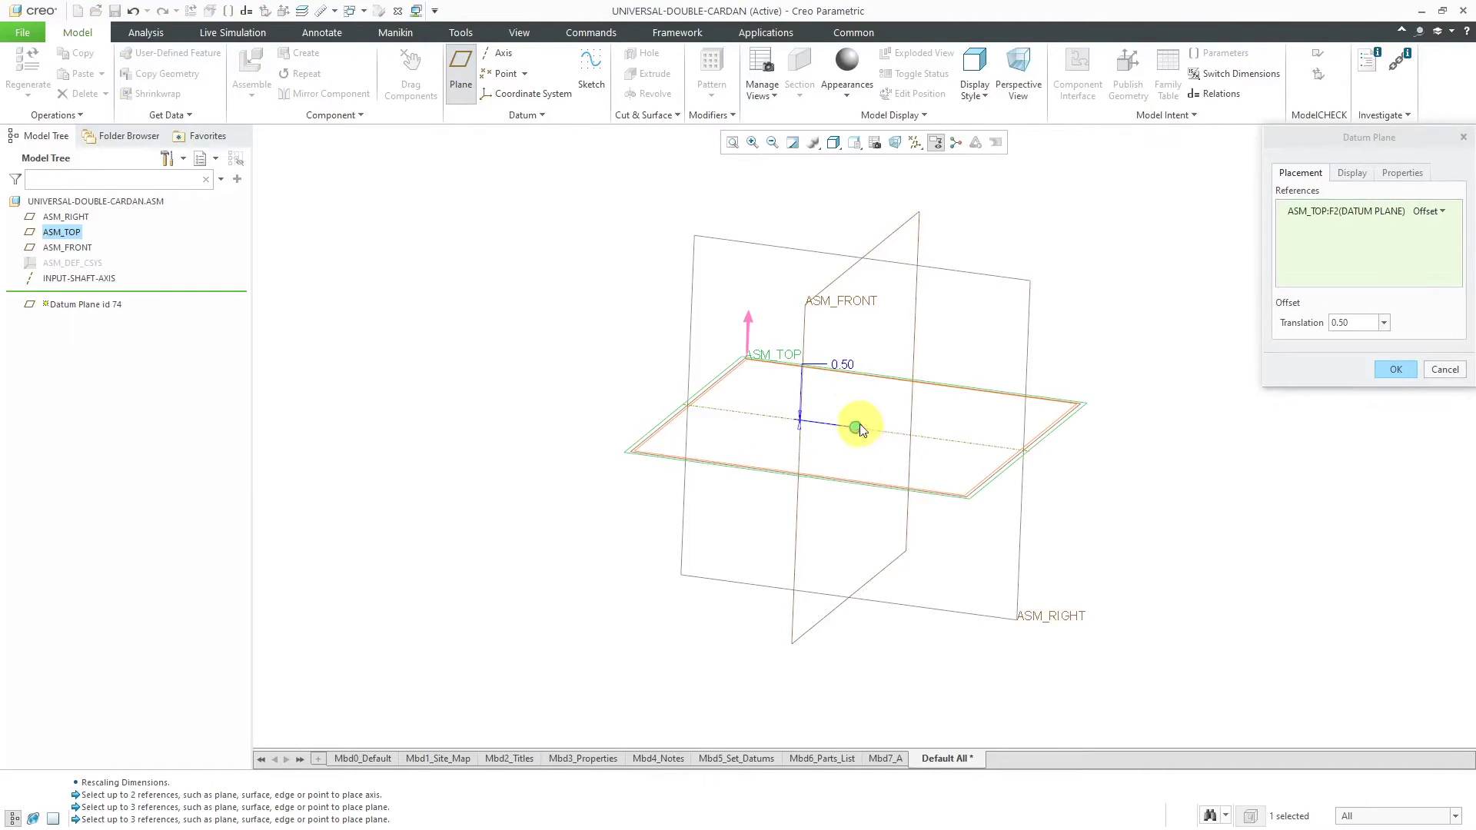
left_click(1404, 173)
double_click(1362, 203)
type("output-")
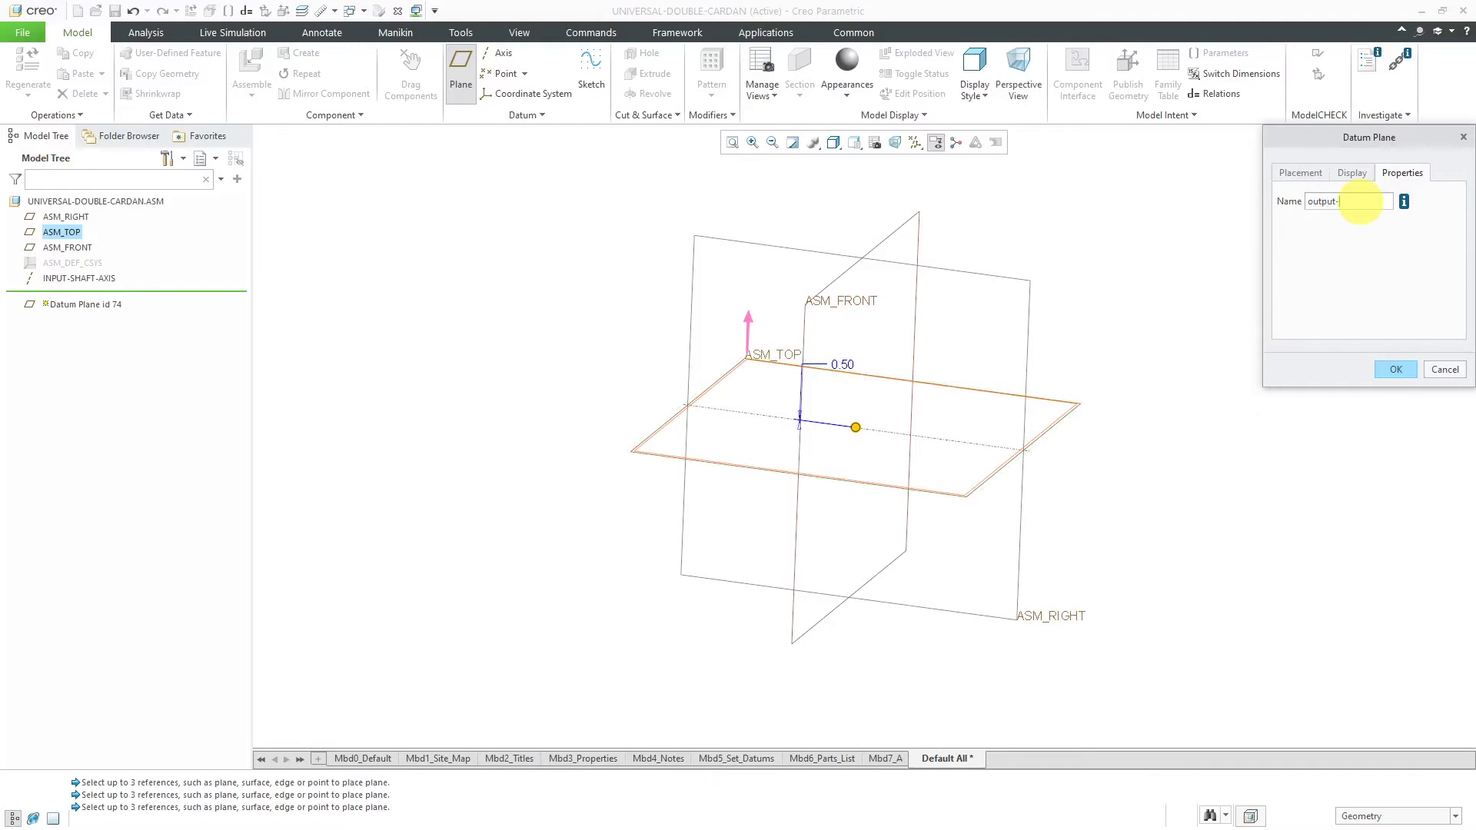
type("shaft-axis")
key("Return")
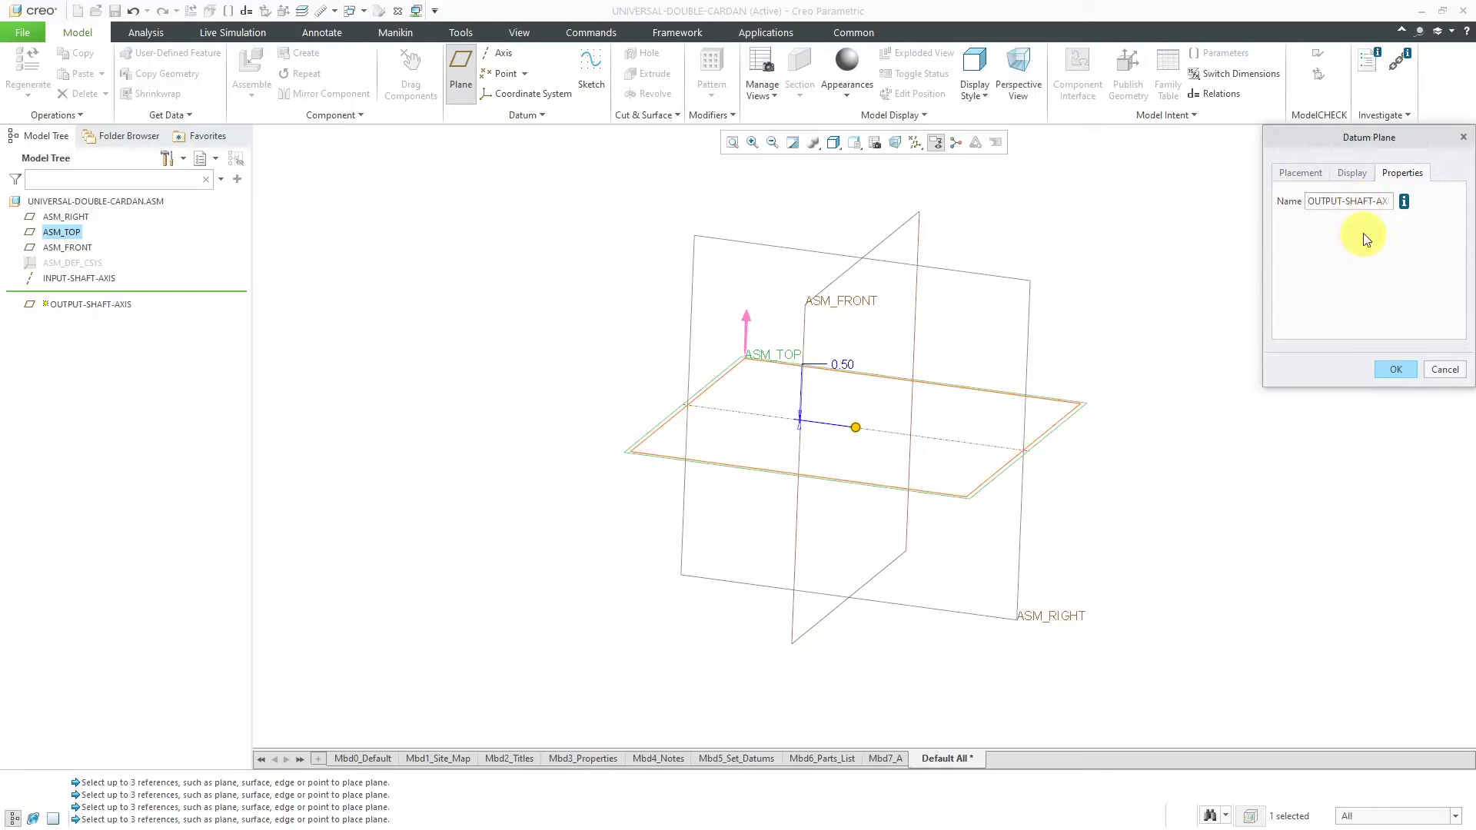
left_click(1378, 202)
key("Delete")
key("Delete")
key("Delete")
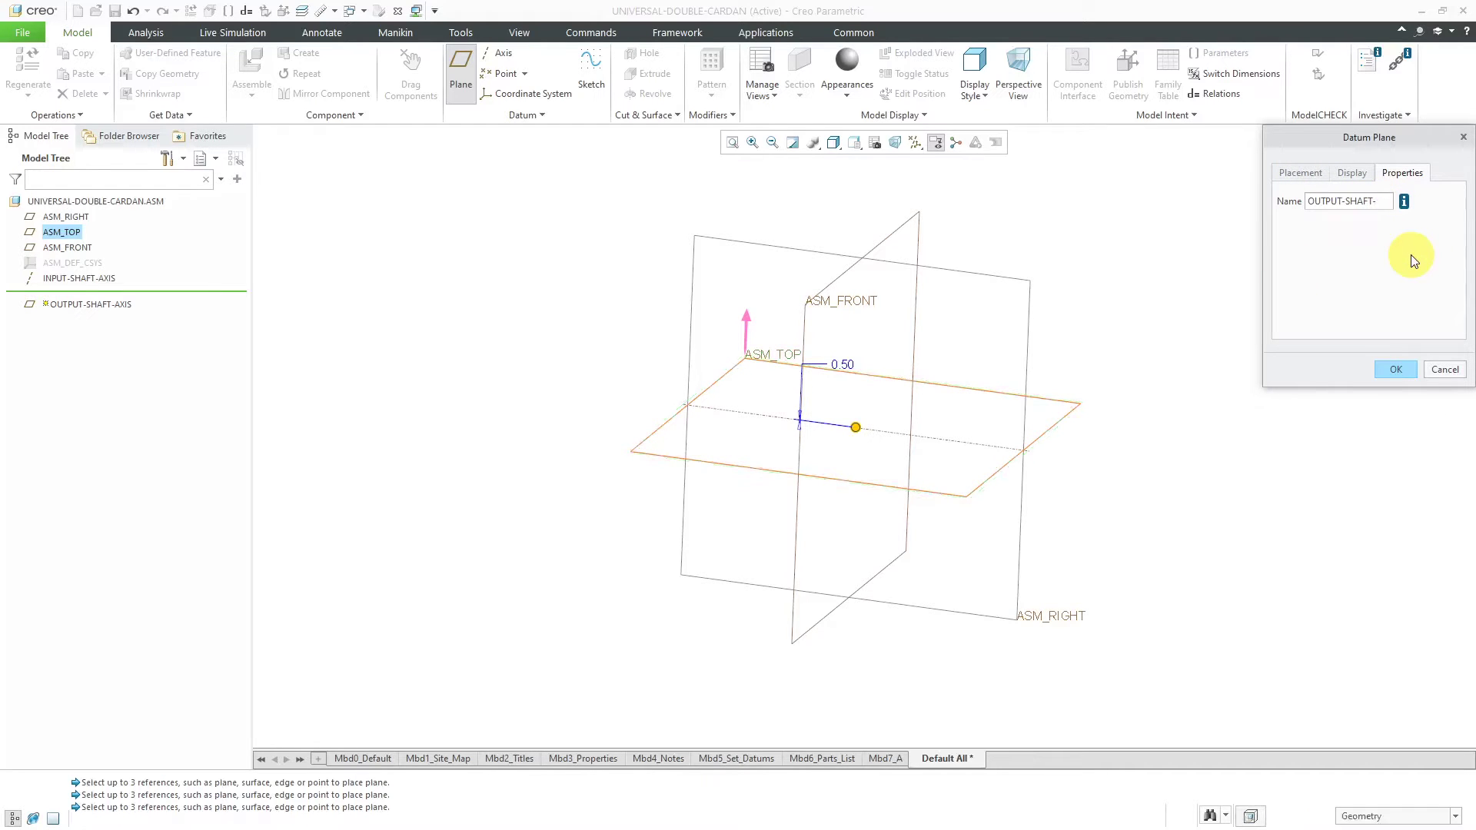
type("plane")
key("Return")
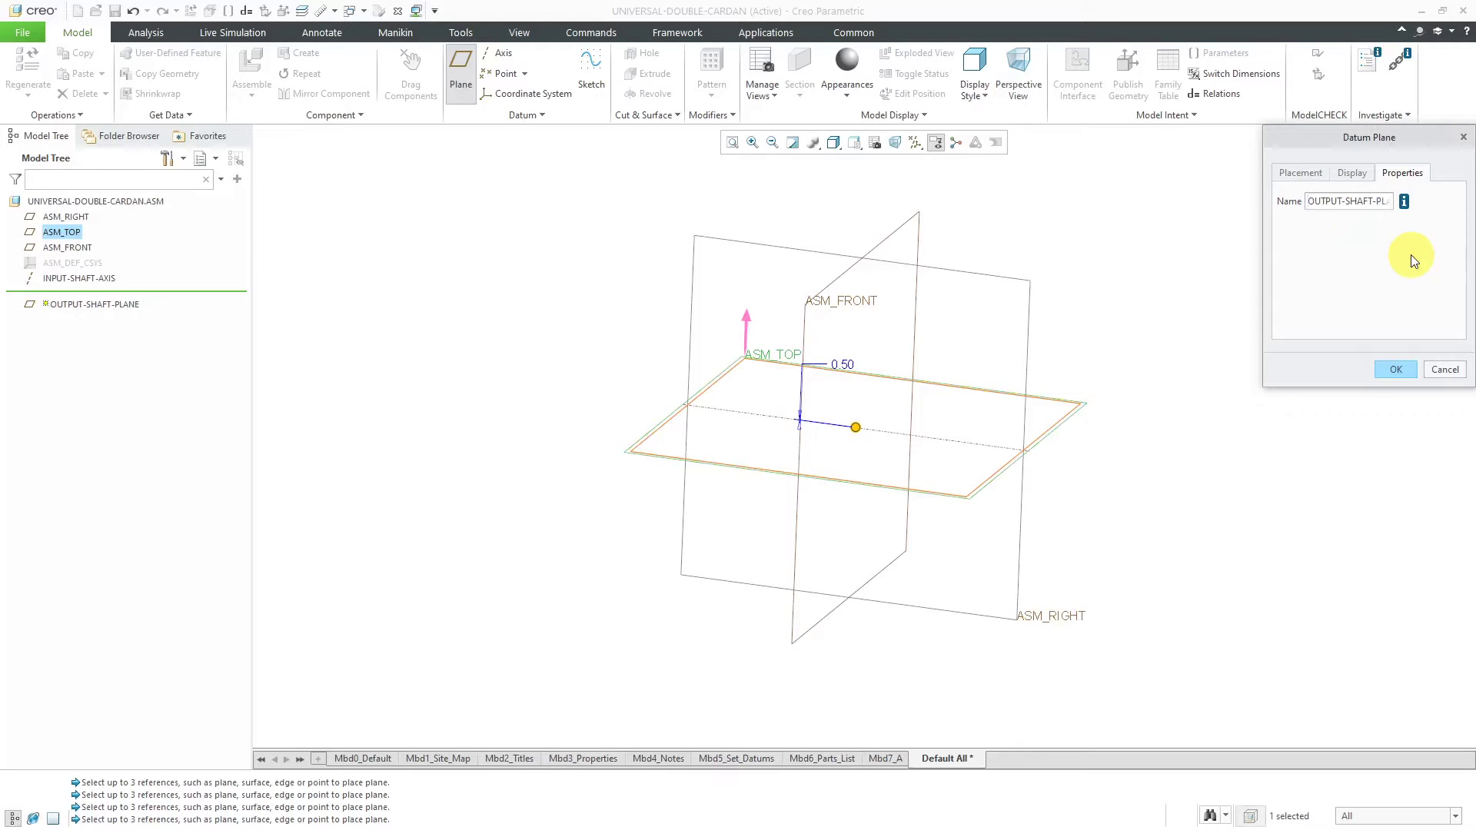
left_click(1407, 373)
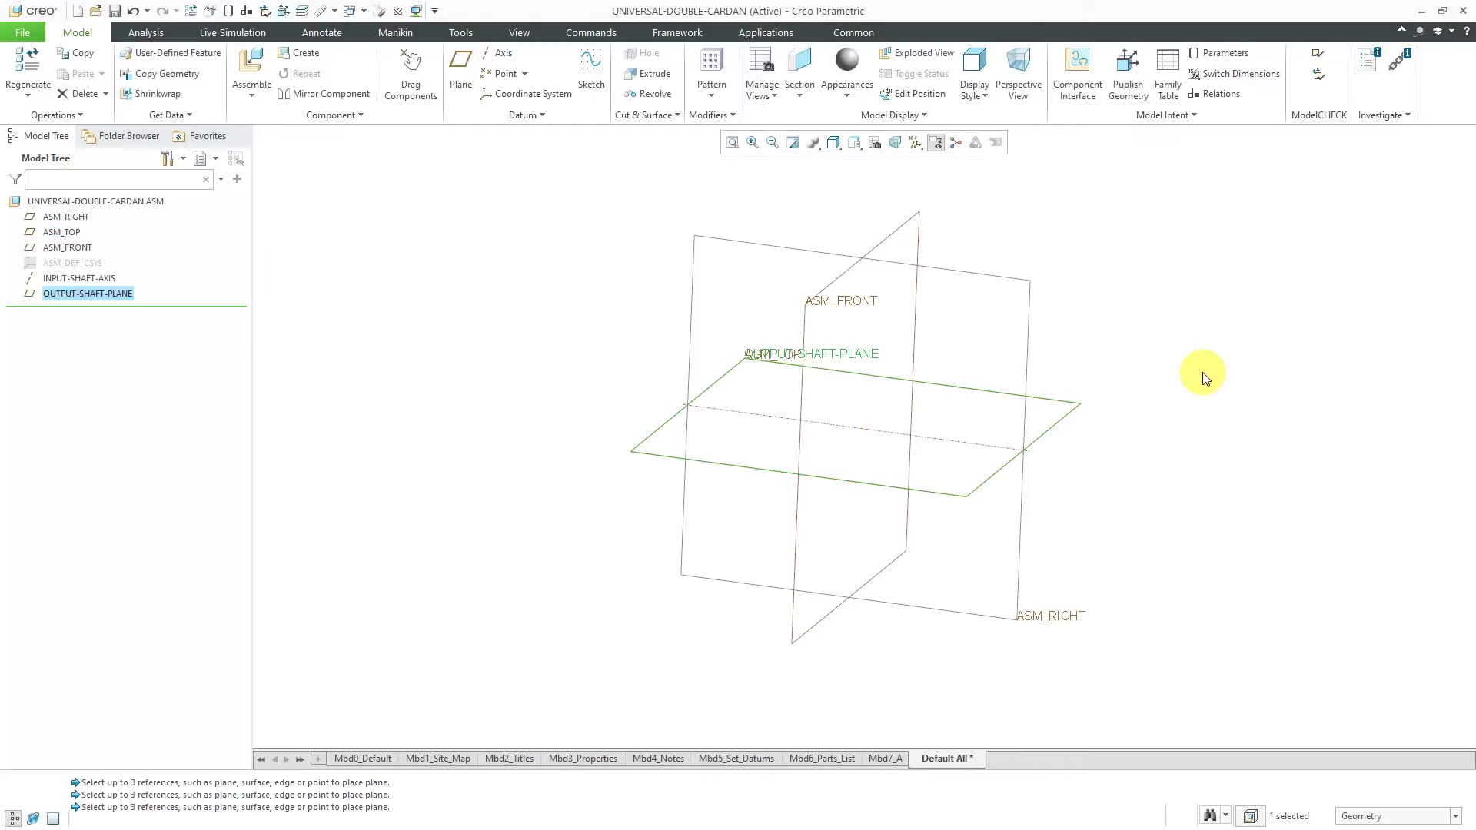
Create a datum axis through OUTPUT-SHAFT-PLANE and ASM_RIGHT and name it OUTPUT-SHAFT-AXIS.
left_click(502, 53)
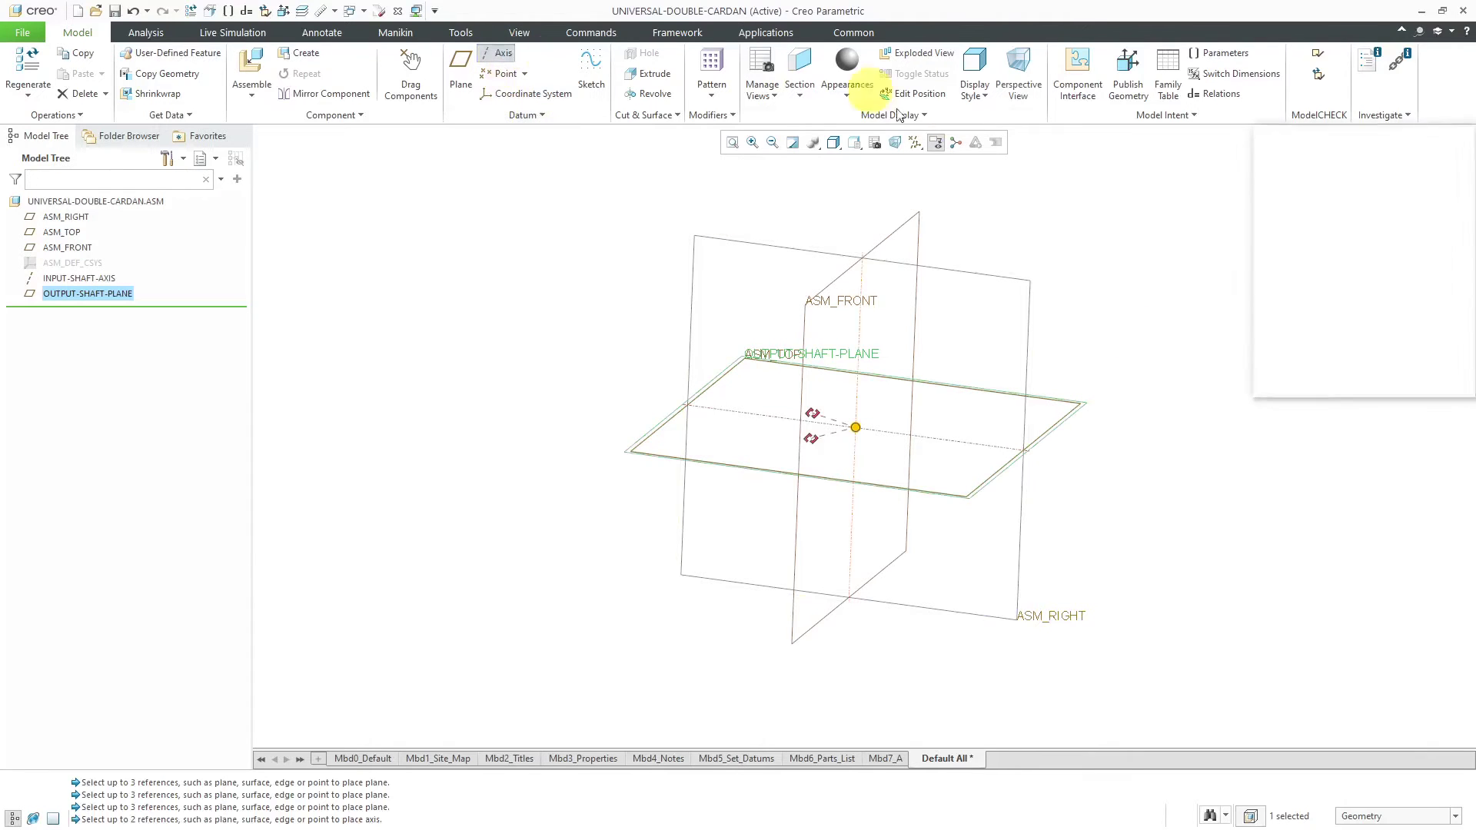
left_click(990, 280, "ctrl")
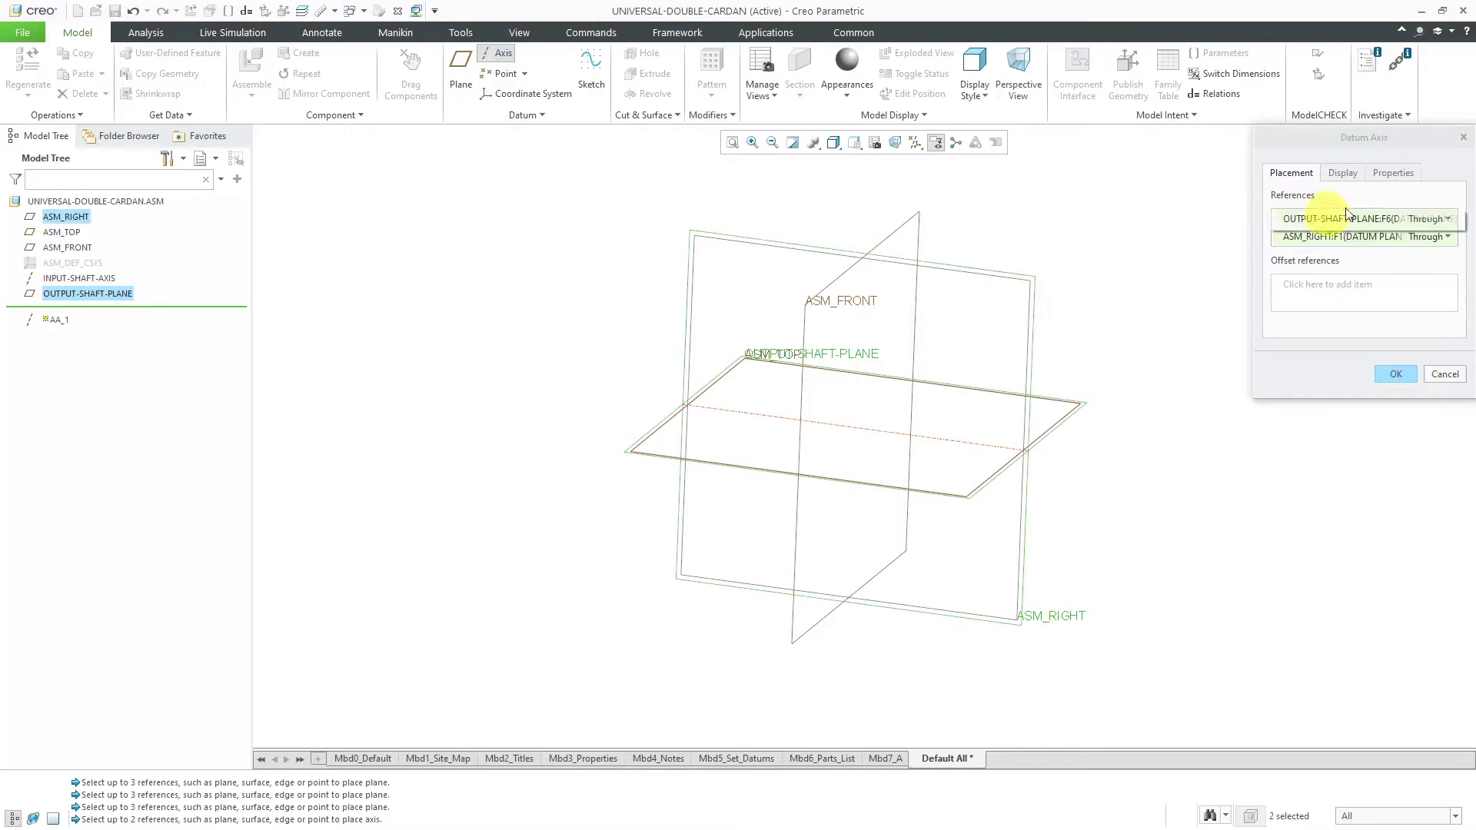
left_click(1393, 174)
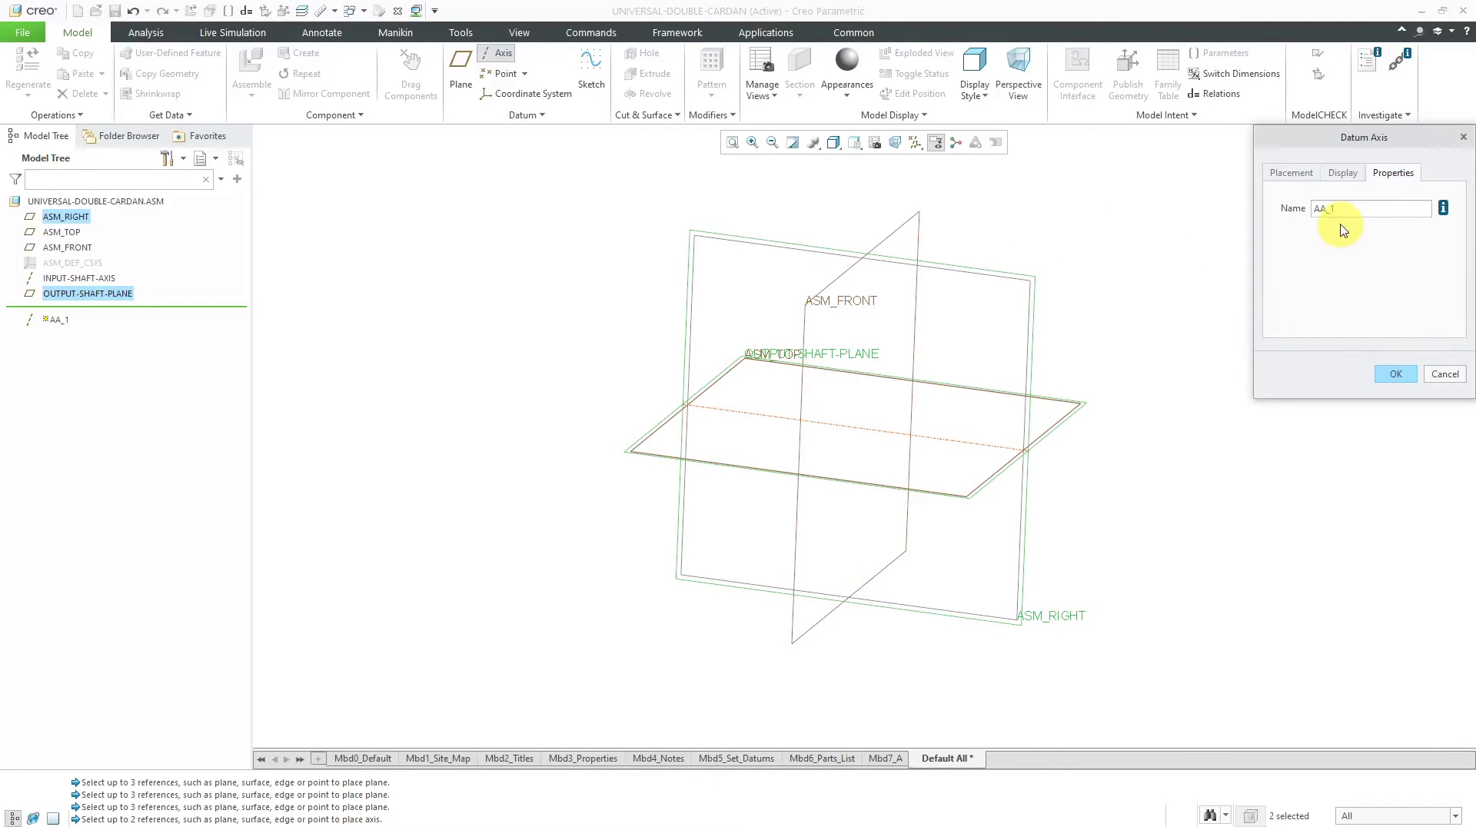
type("output-sha")
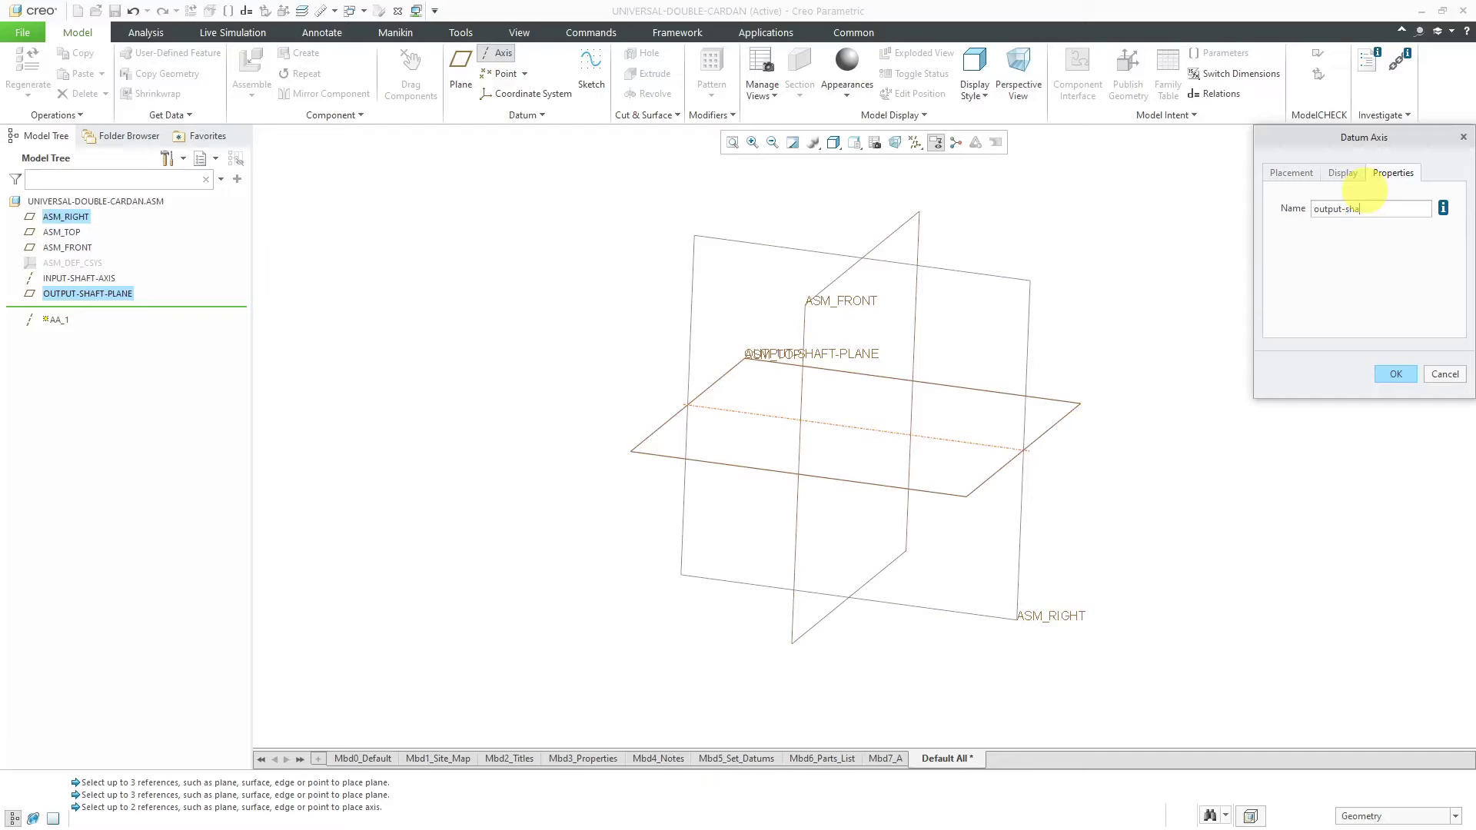
key("Return")
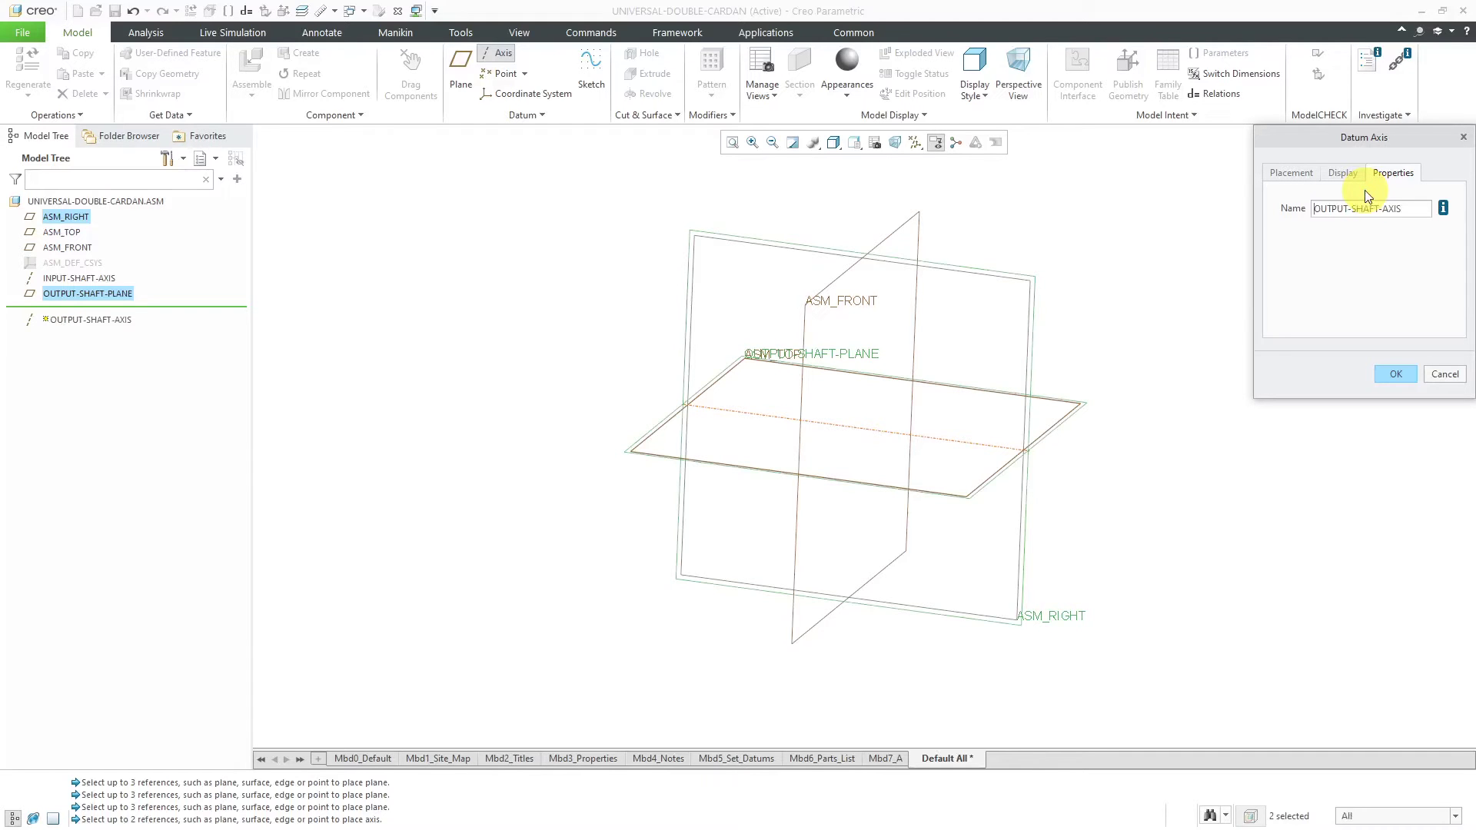
left_click(1395, 373)
scroll(851, 423, "up", 2)
scroll(830, 454, "up", 3)
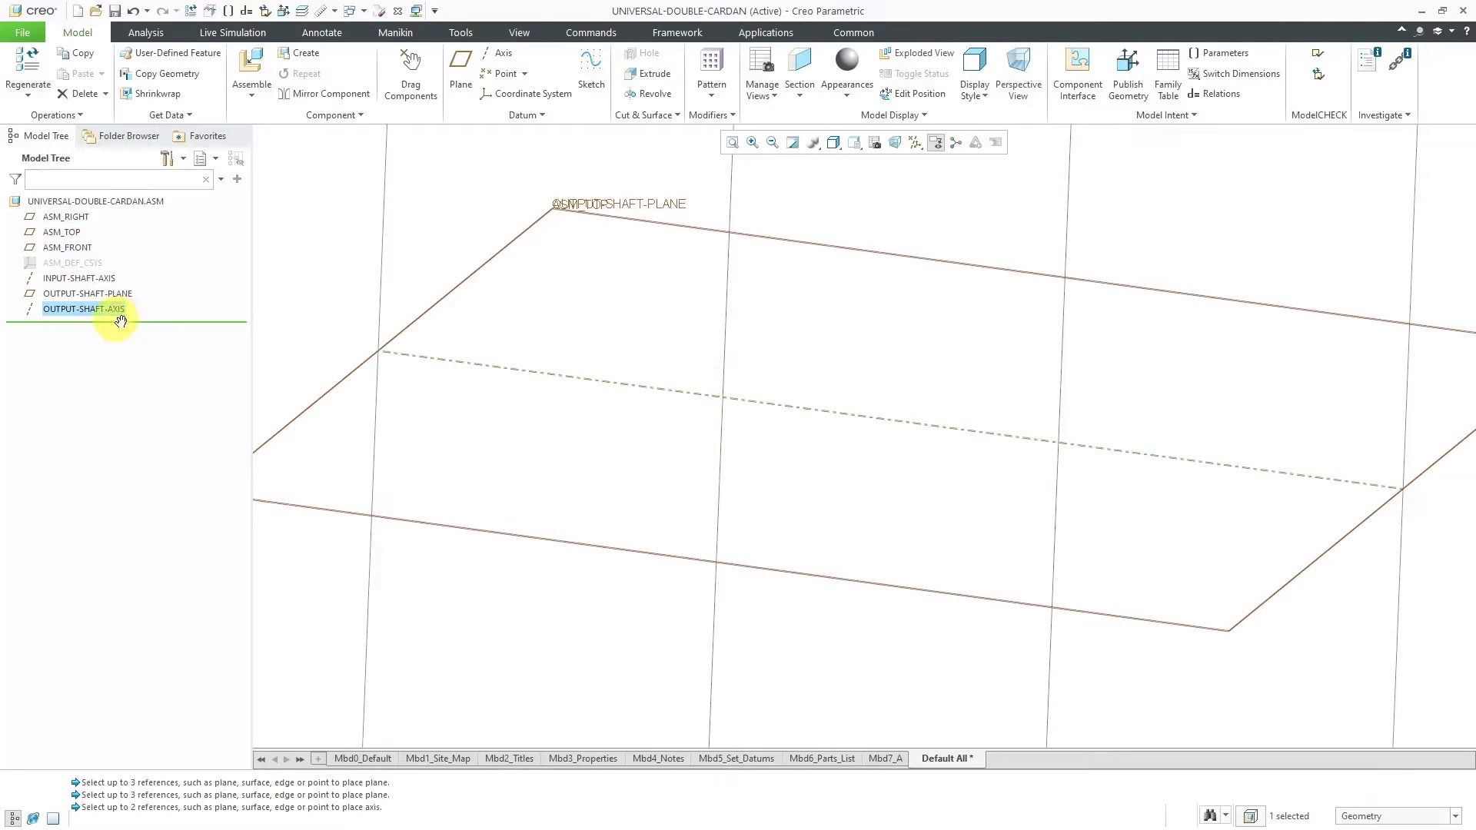
Hide OUTPUT-SHAFT-PLANE so only the two shaft axes and the default assembly planes remain displayed.
left_click(107, 295)
left_click(152, 252)
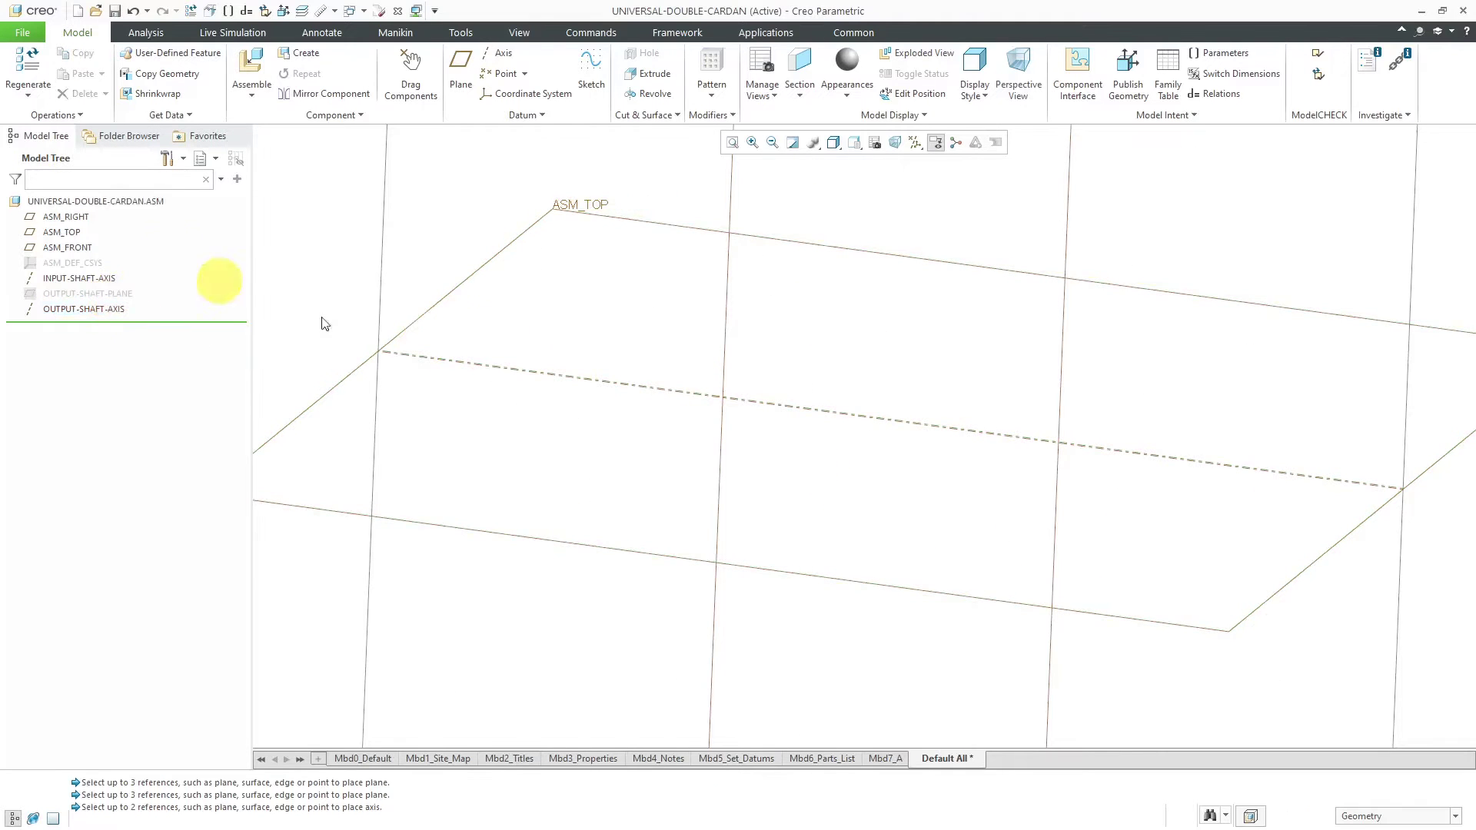
scroll(722, 353, "down", 3)
scroll(876, 423, "up", 3)
scroll(1128, 405, "up", 2)
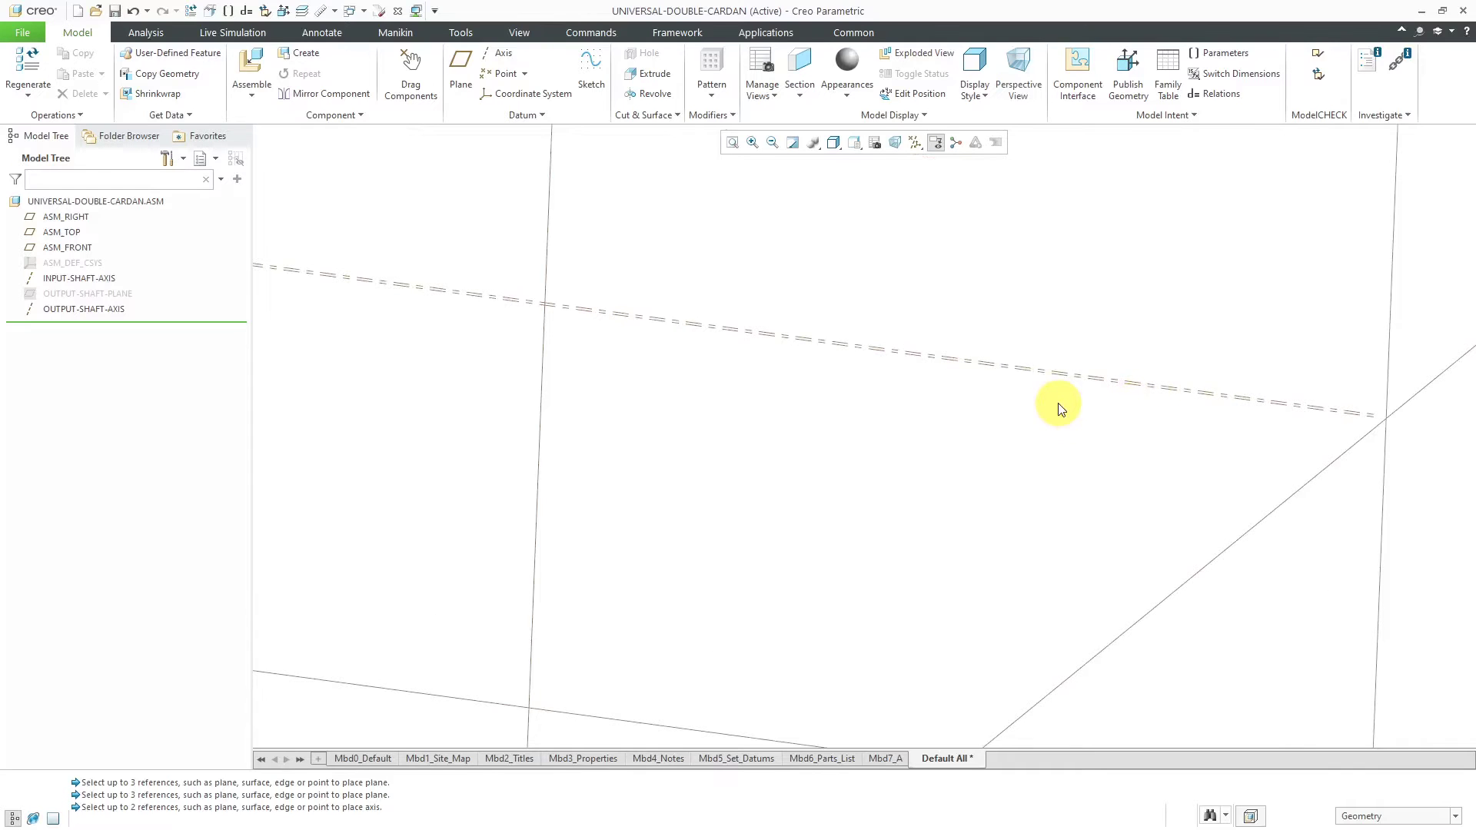
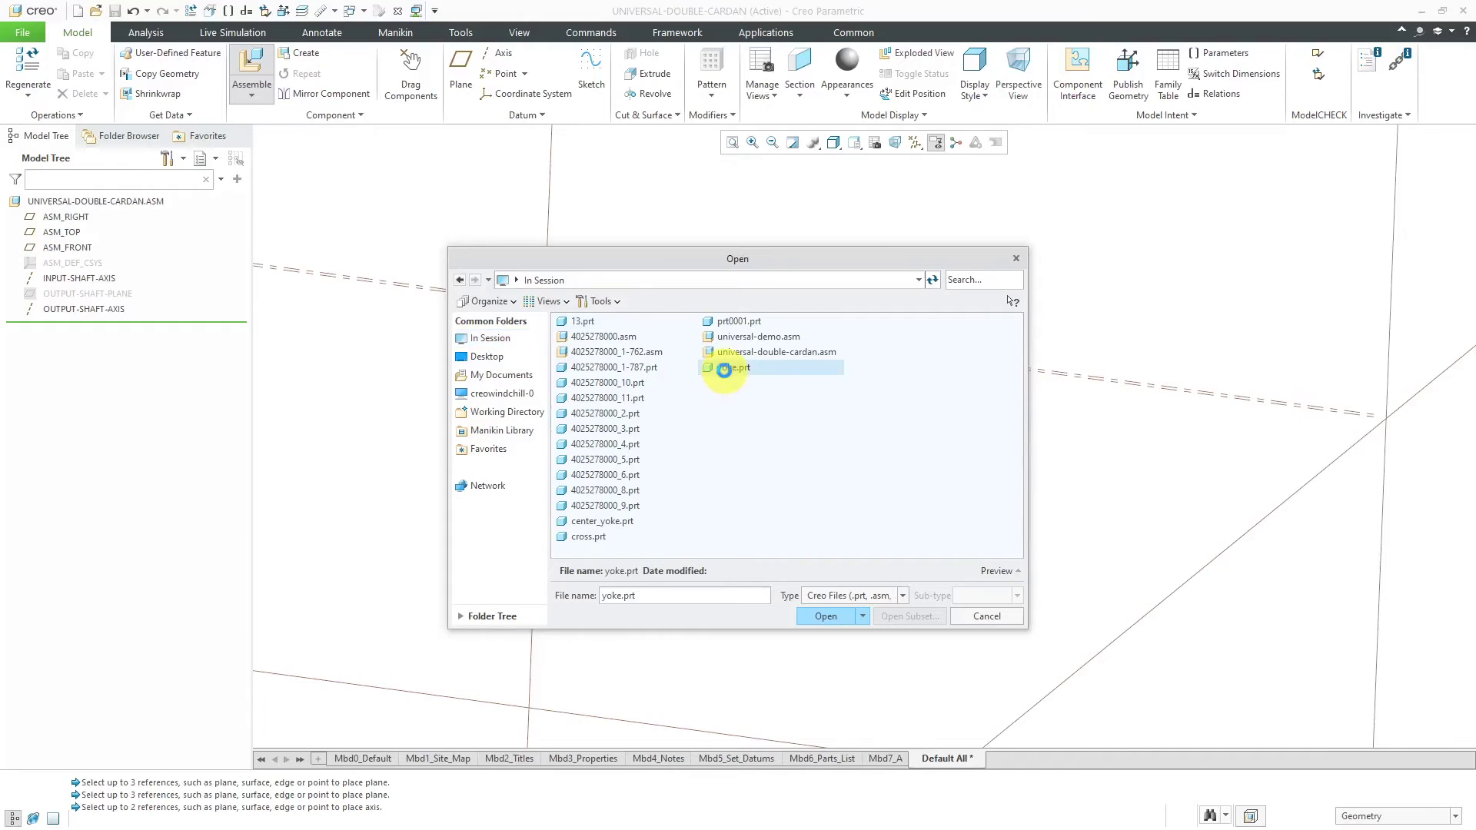
Assemble yoke.prt from the session with a Pin connection, aligning its center axis with INPUT-SHAFT-AXIS.
scroll(1041, 500, "up", 5)
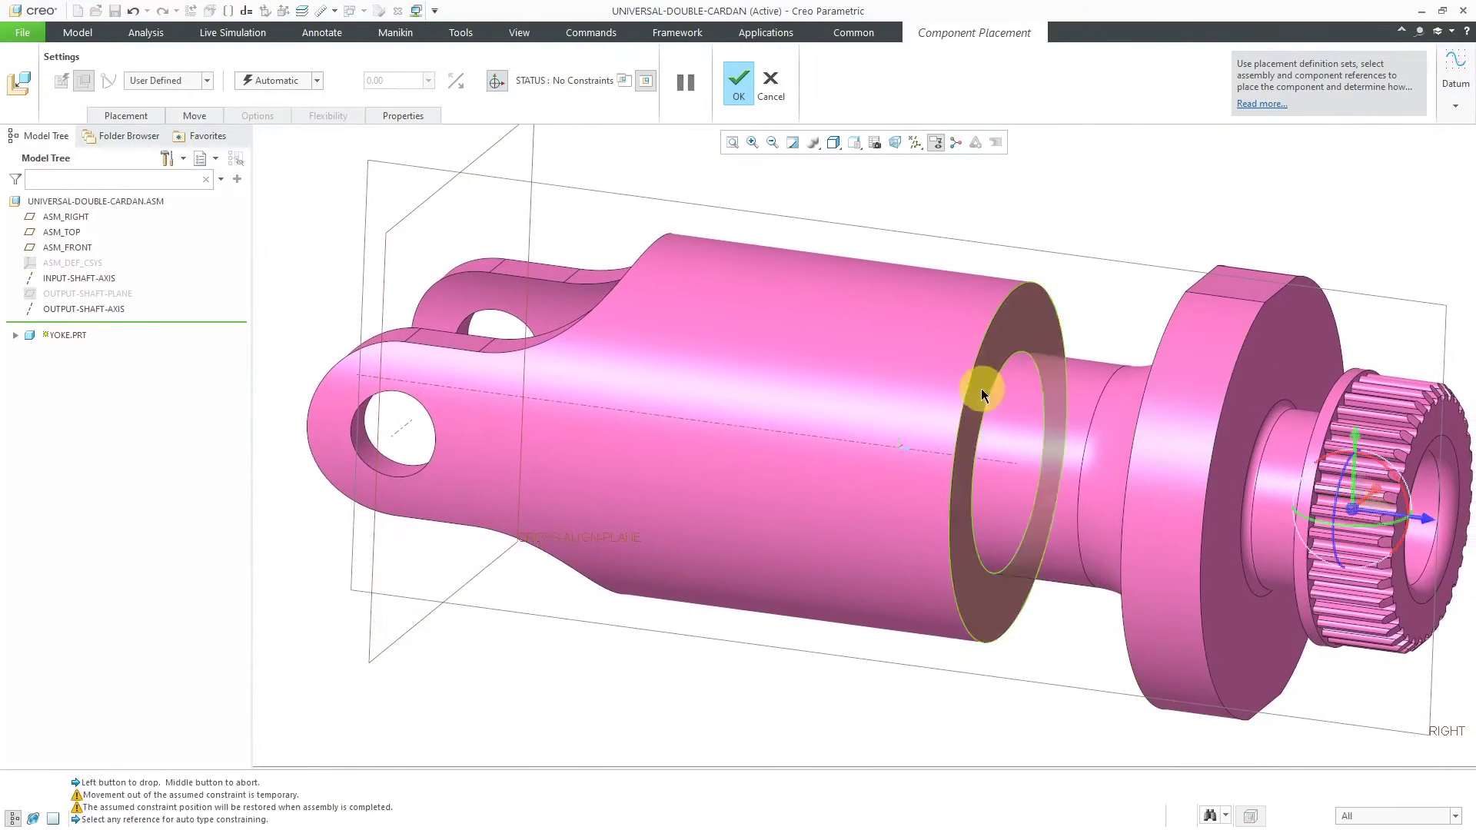
scroll(972, 416, "up", 5)
scroll(973, 423, "up", 3)
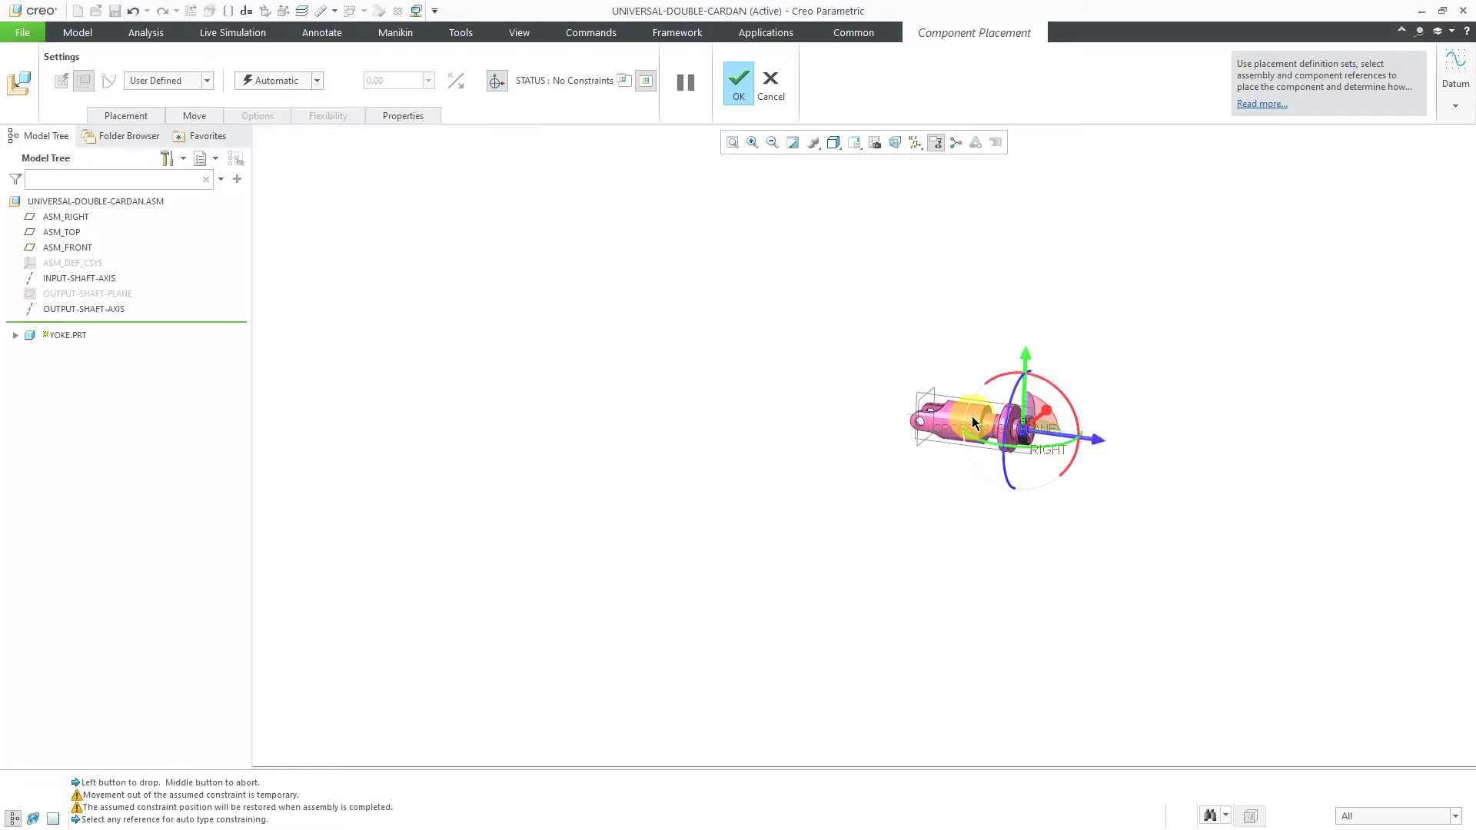
scroll(972, 423, "down", 4)
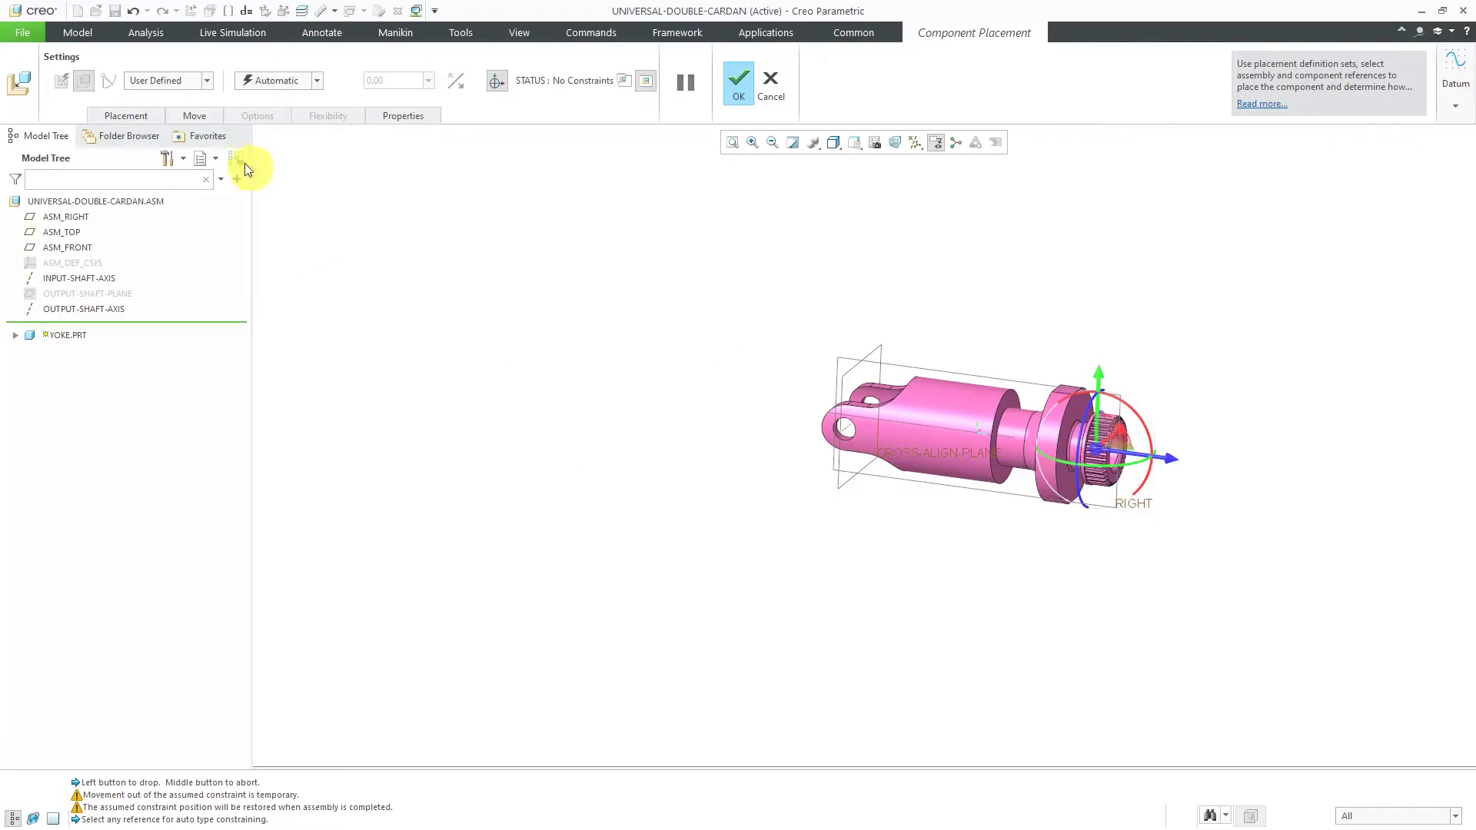
left_click(166, 80)
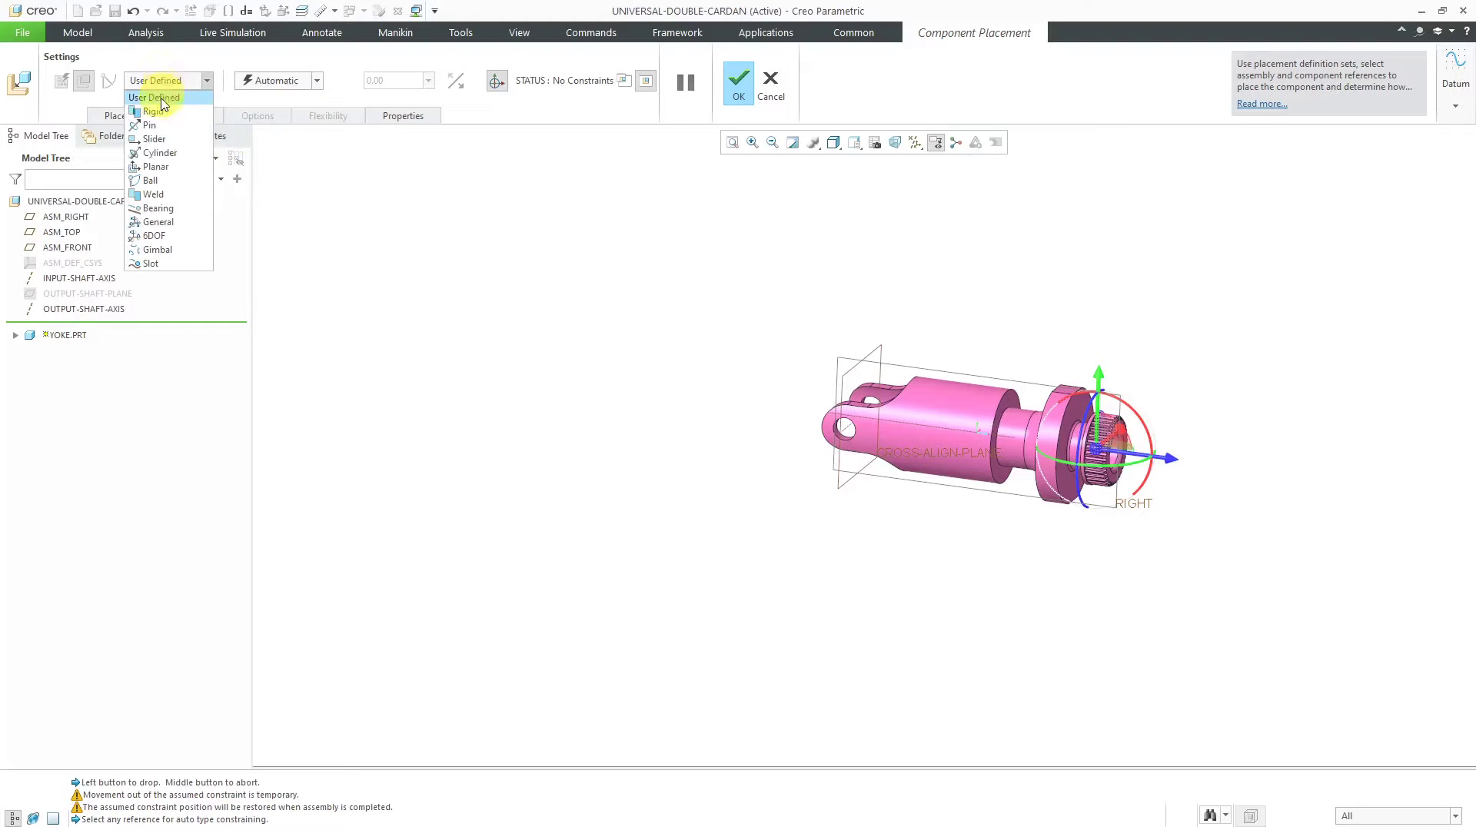
left_click(158, 126)
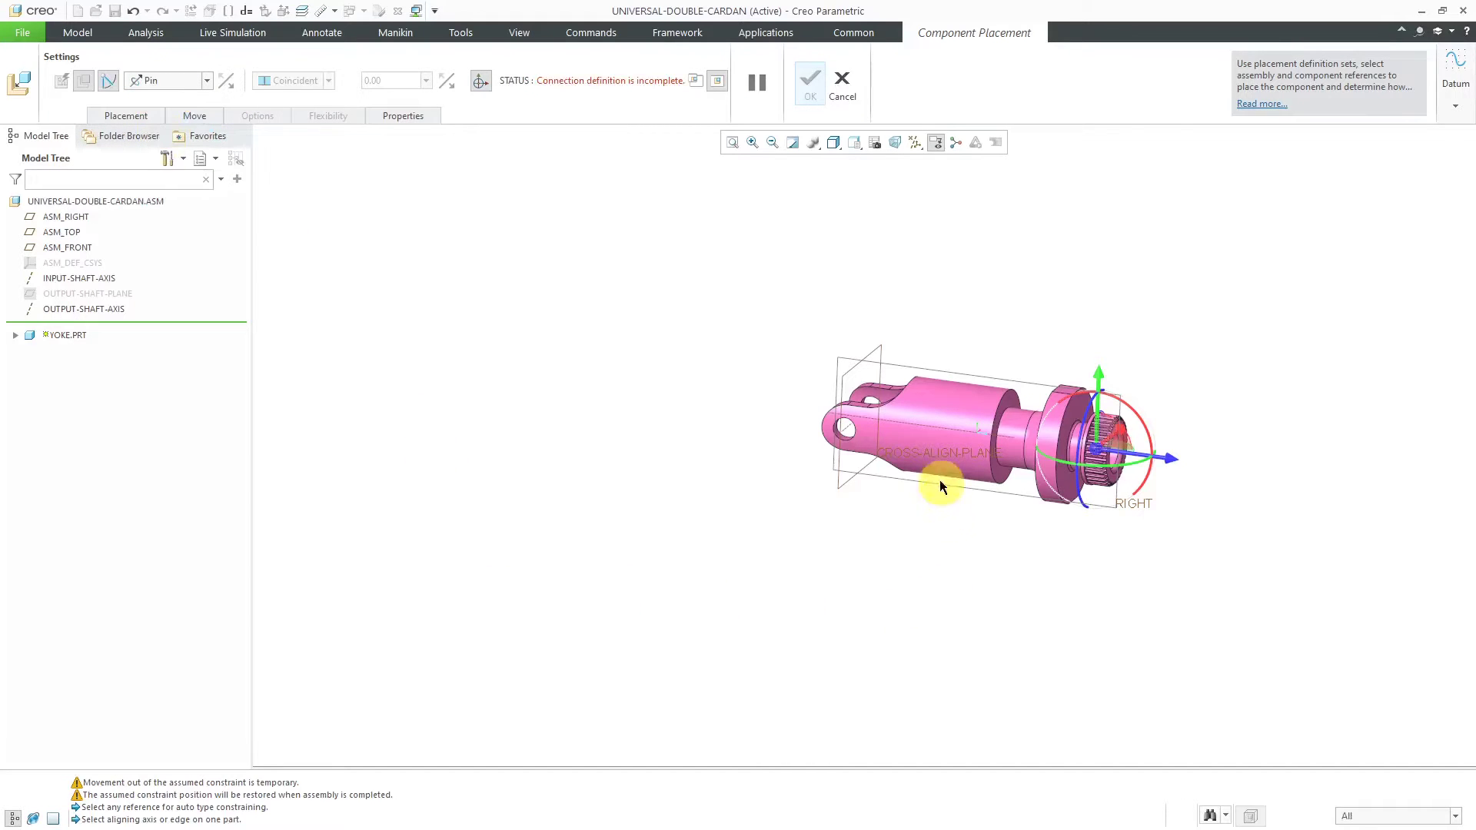
left_click(928, 436)
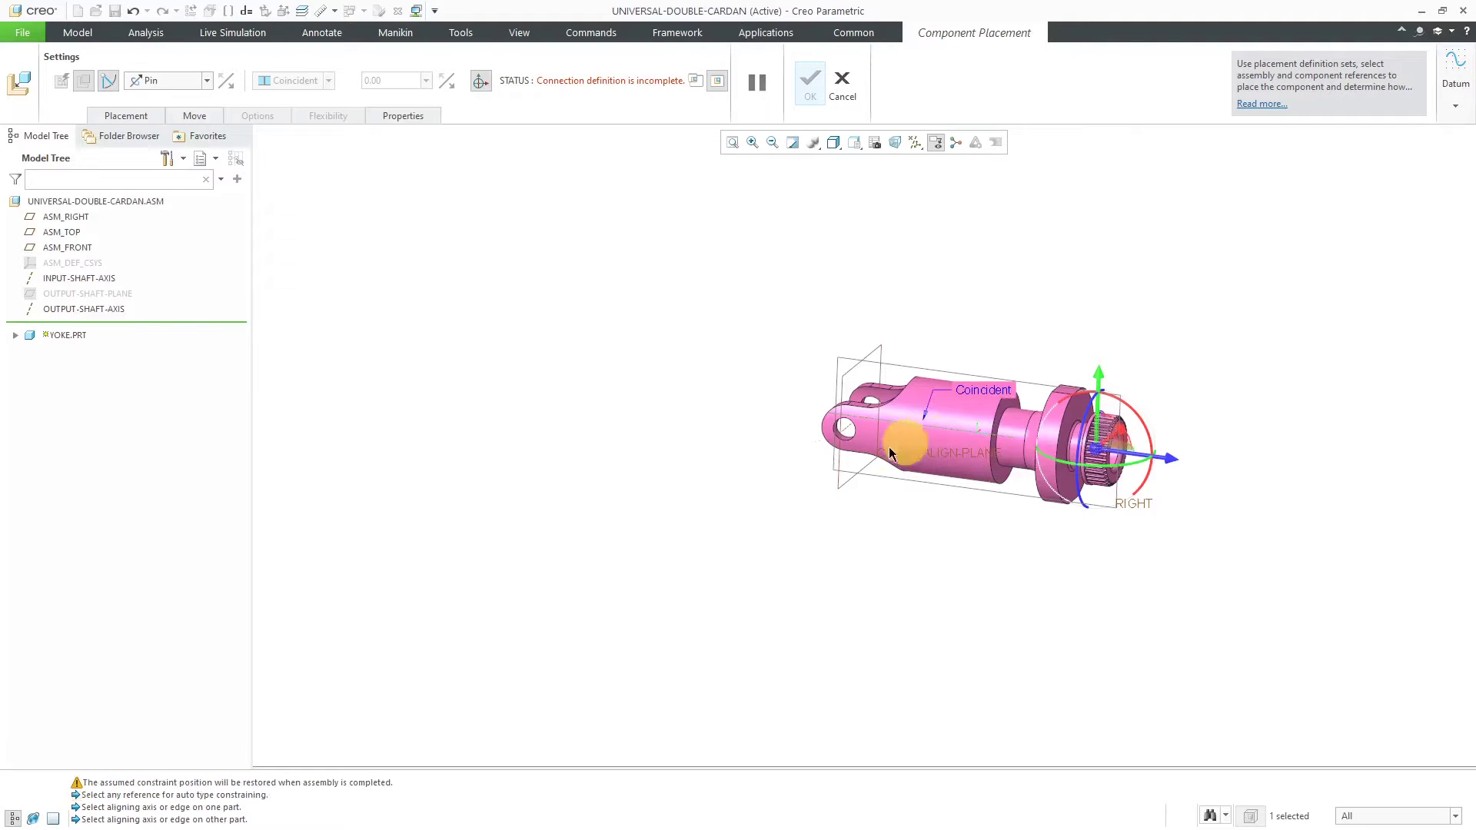
left_click(106, 287)
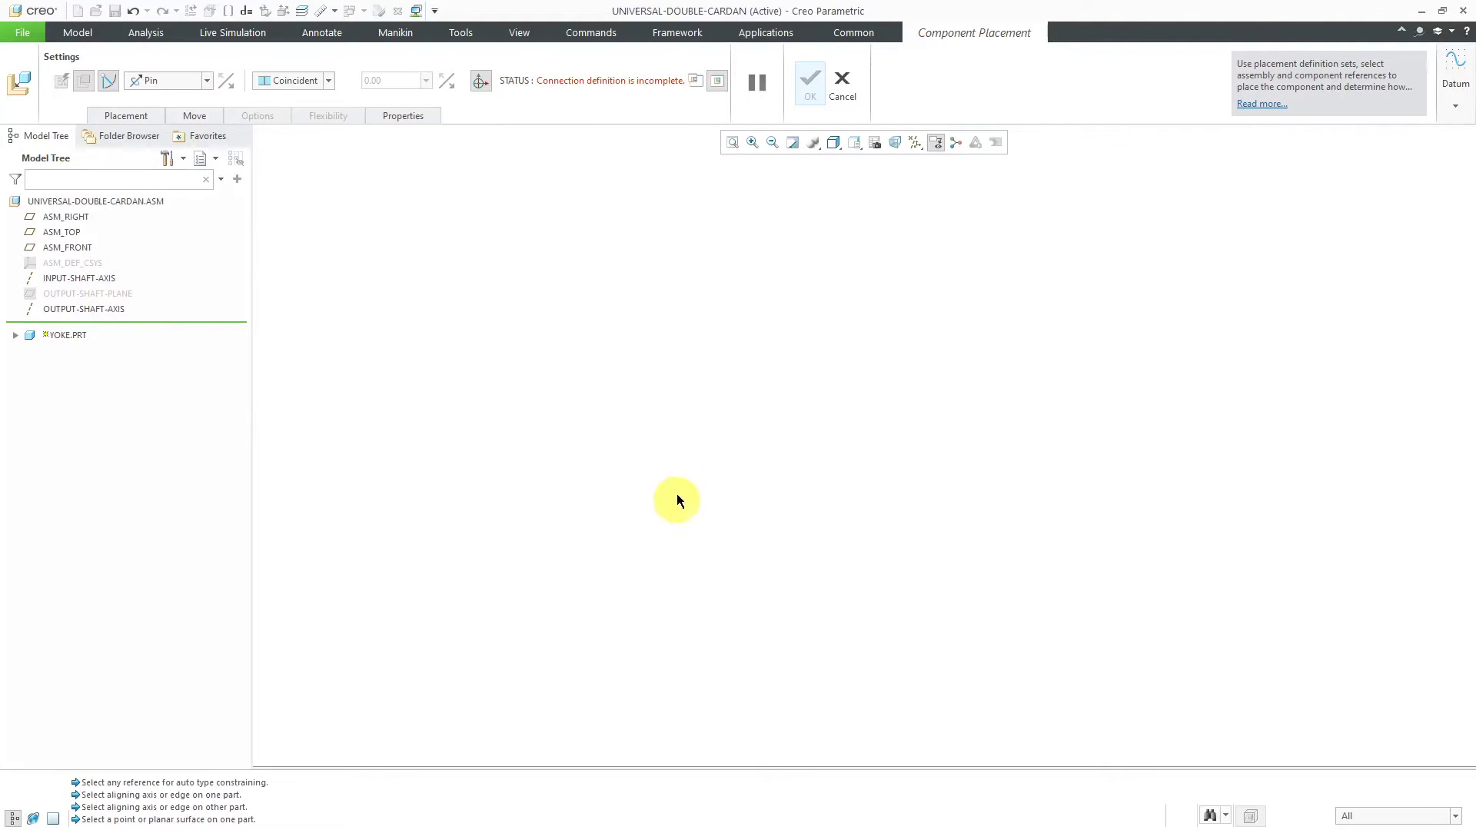
Make the yoke's FRONT plane coincident with ASM_FRONT as the pin's translation reference and accept the placement.
left_click(734, 147)
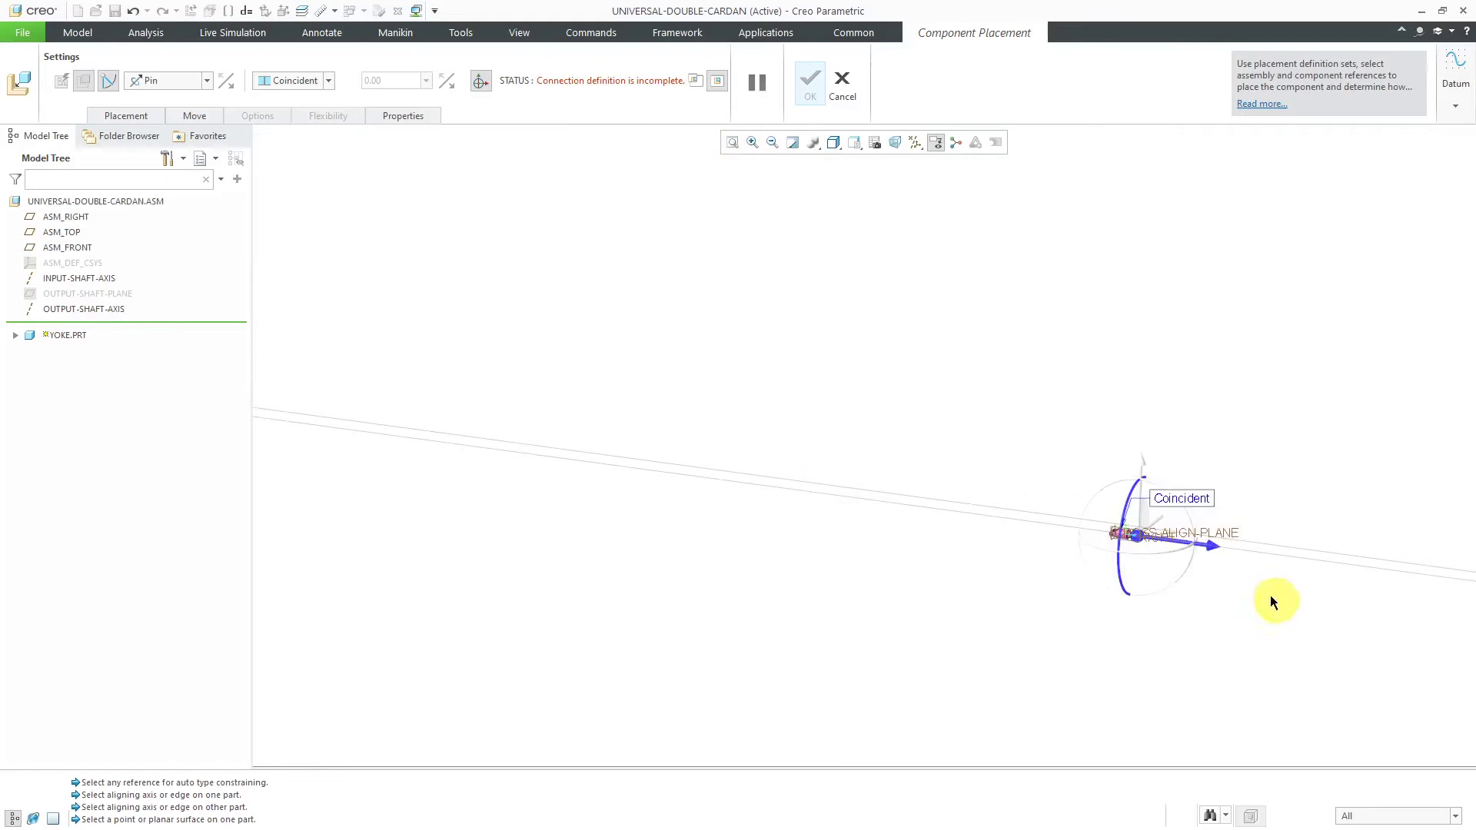
scroll(808, 461, "up", 3)
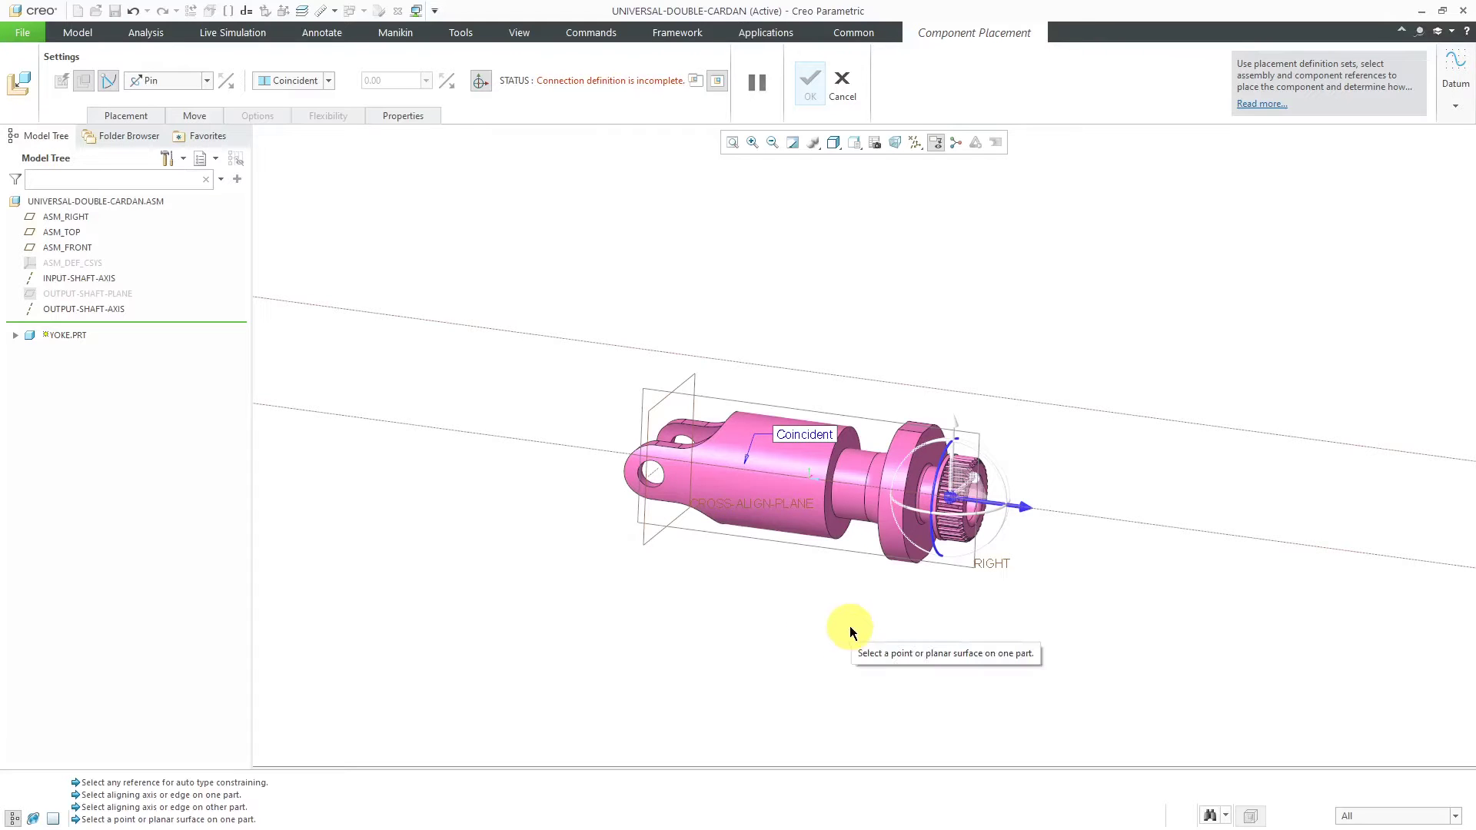
left_click(127, 114)
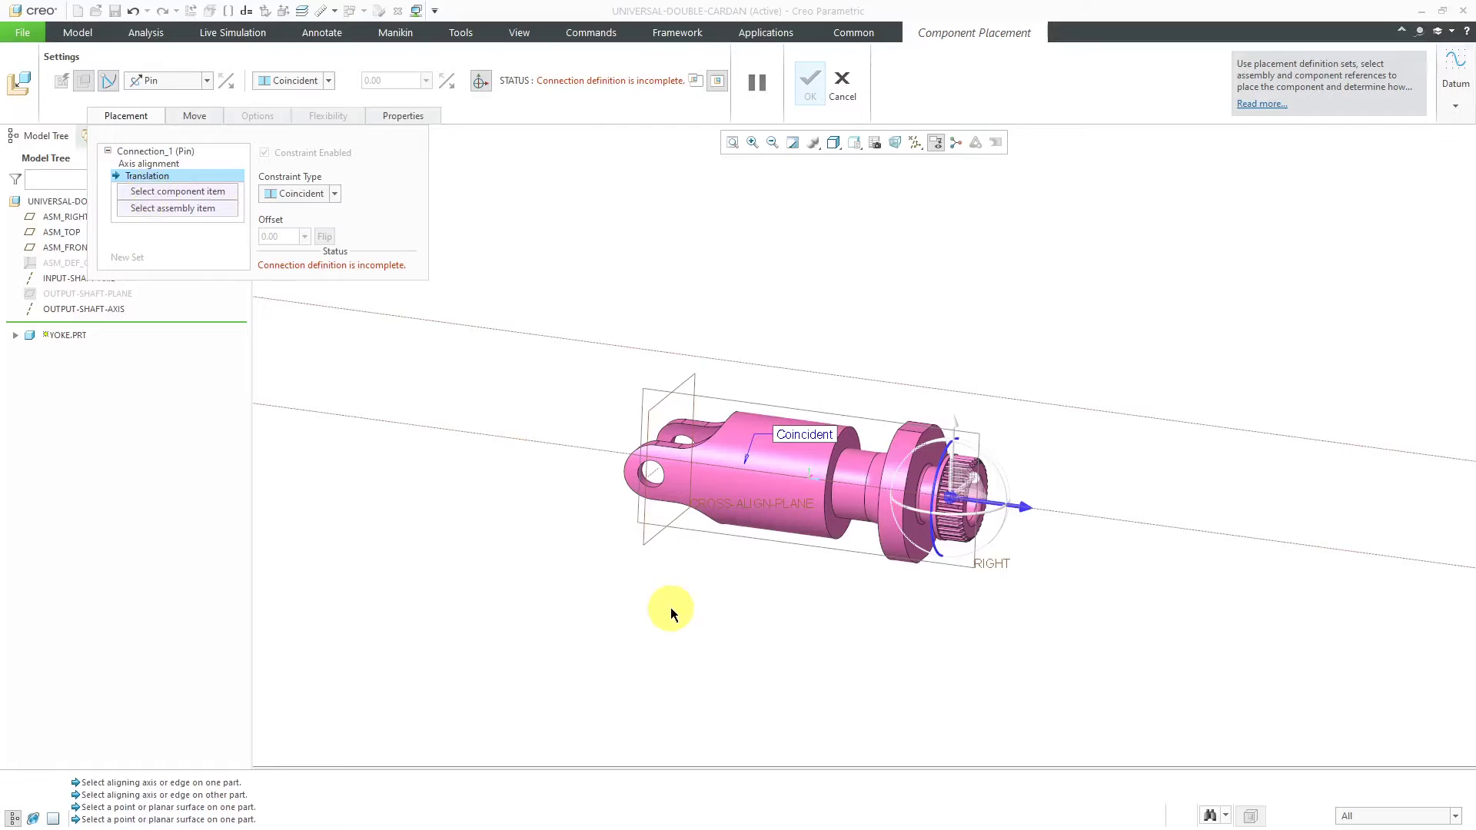
left_click(17, 336)
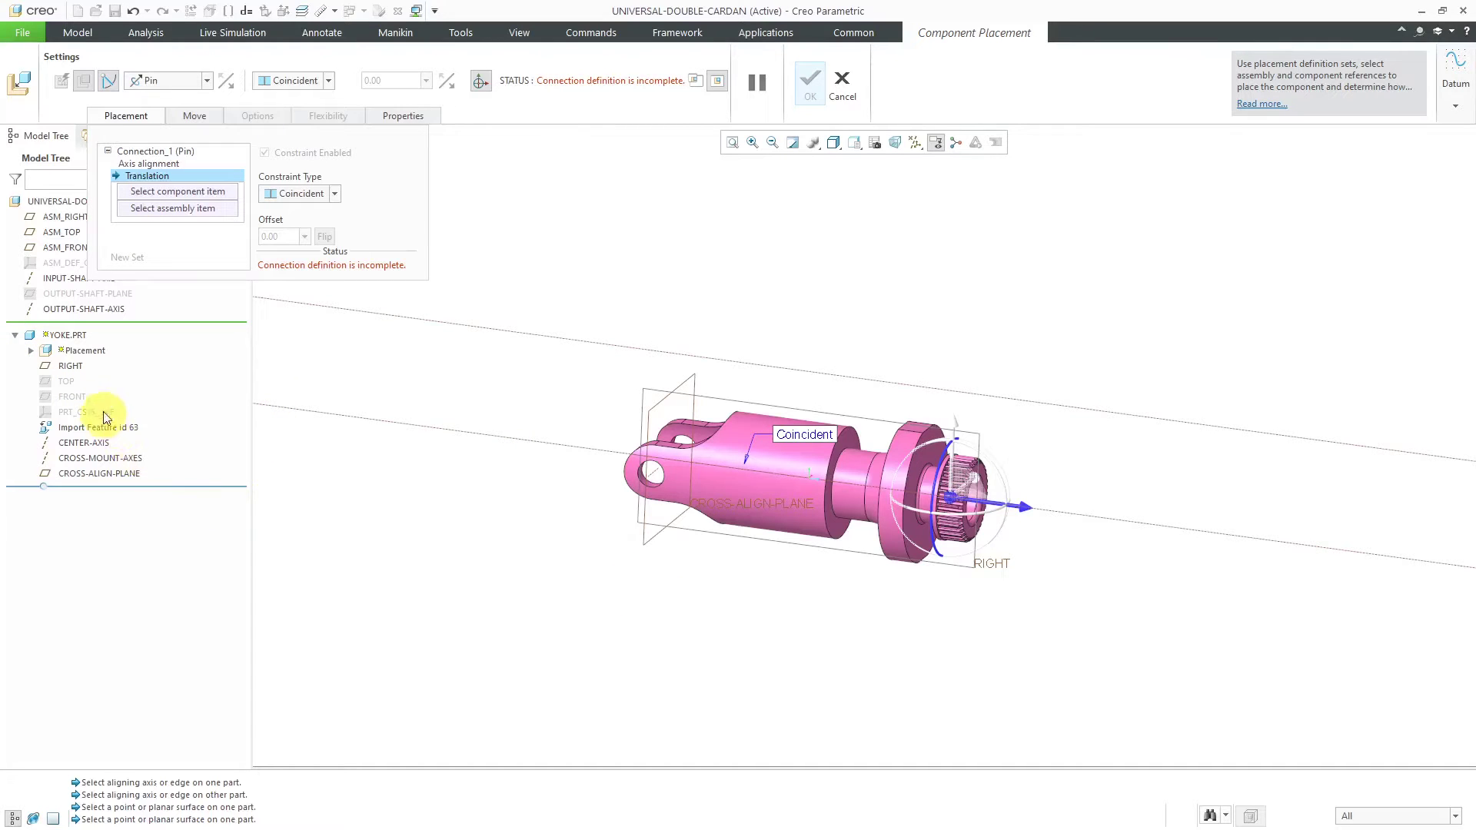
left_click(77, 396)
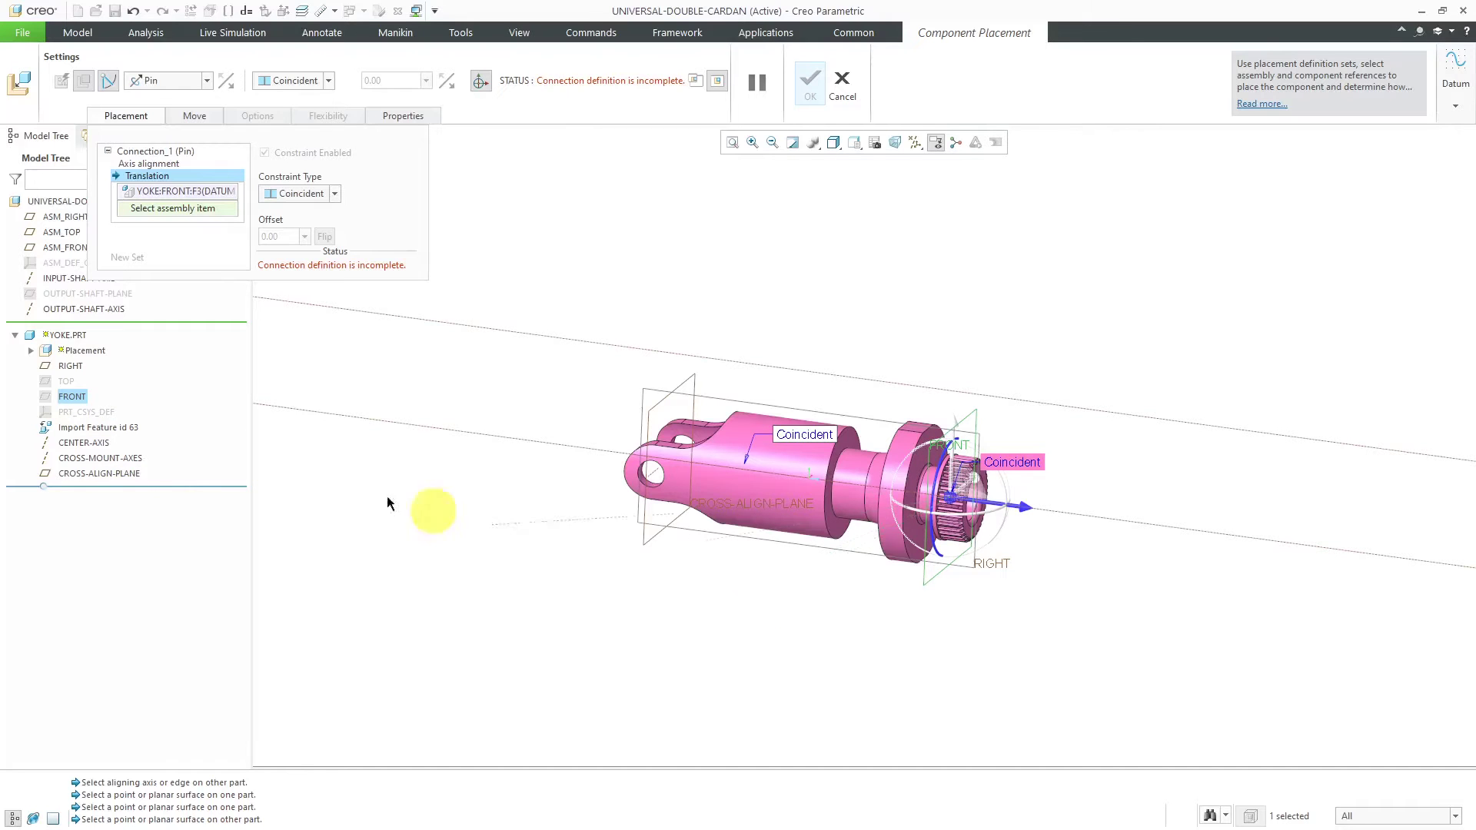
left_click(64, 248)
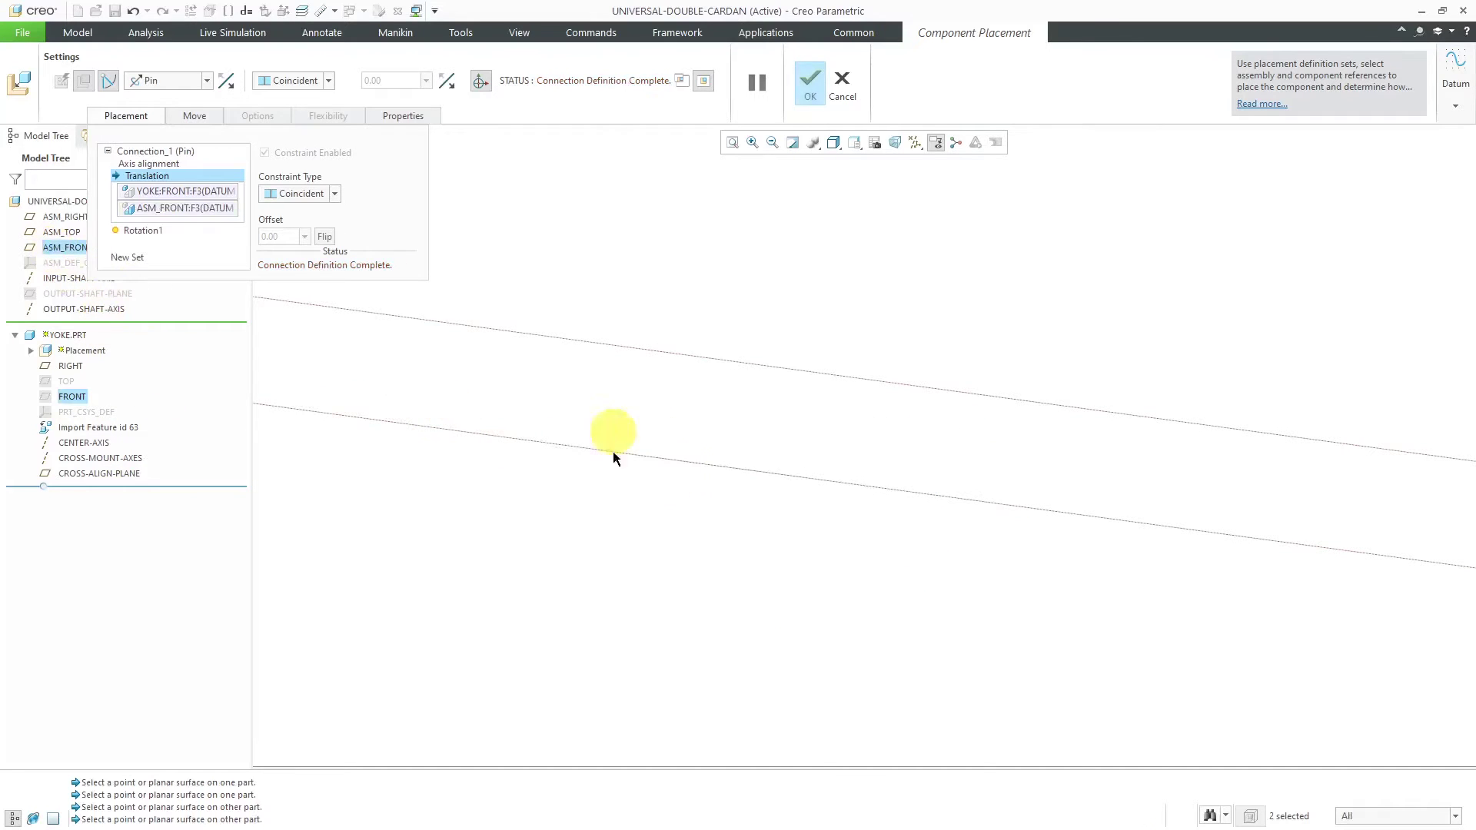
scroll(607, 481, "up", 6)
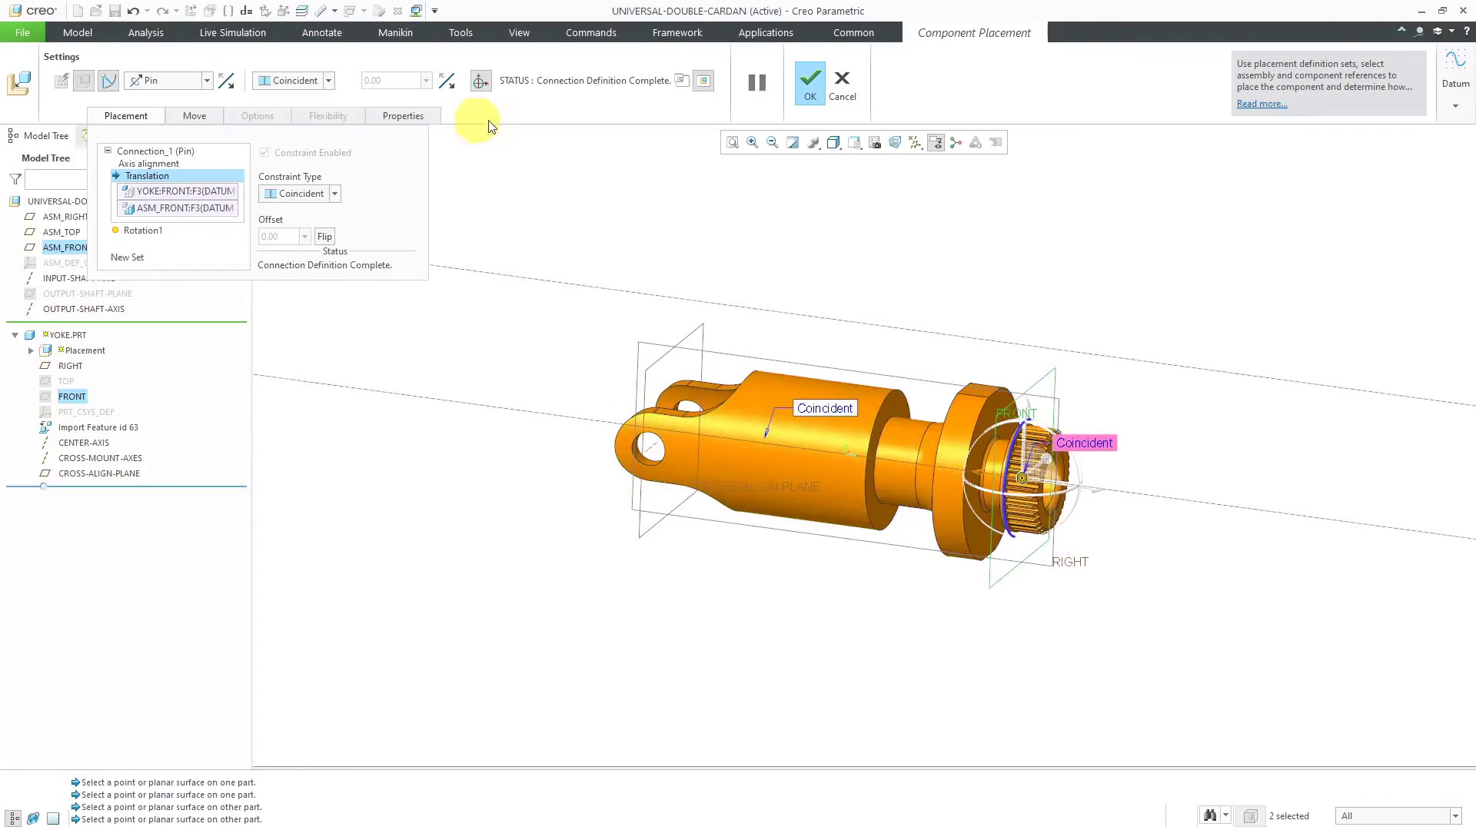
left_click(812, 85)
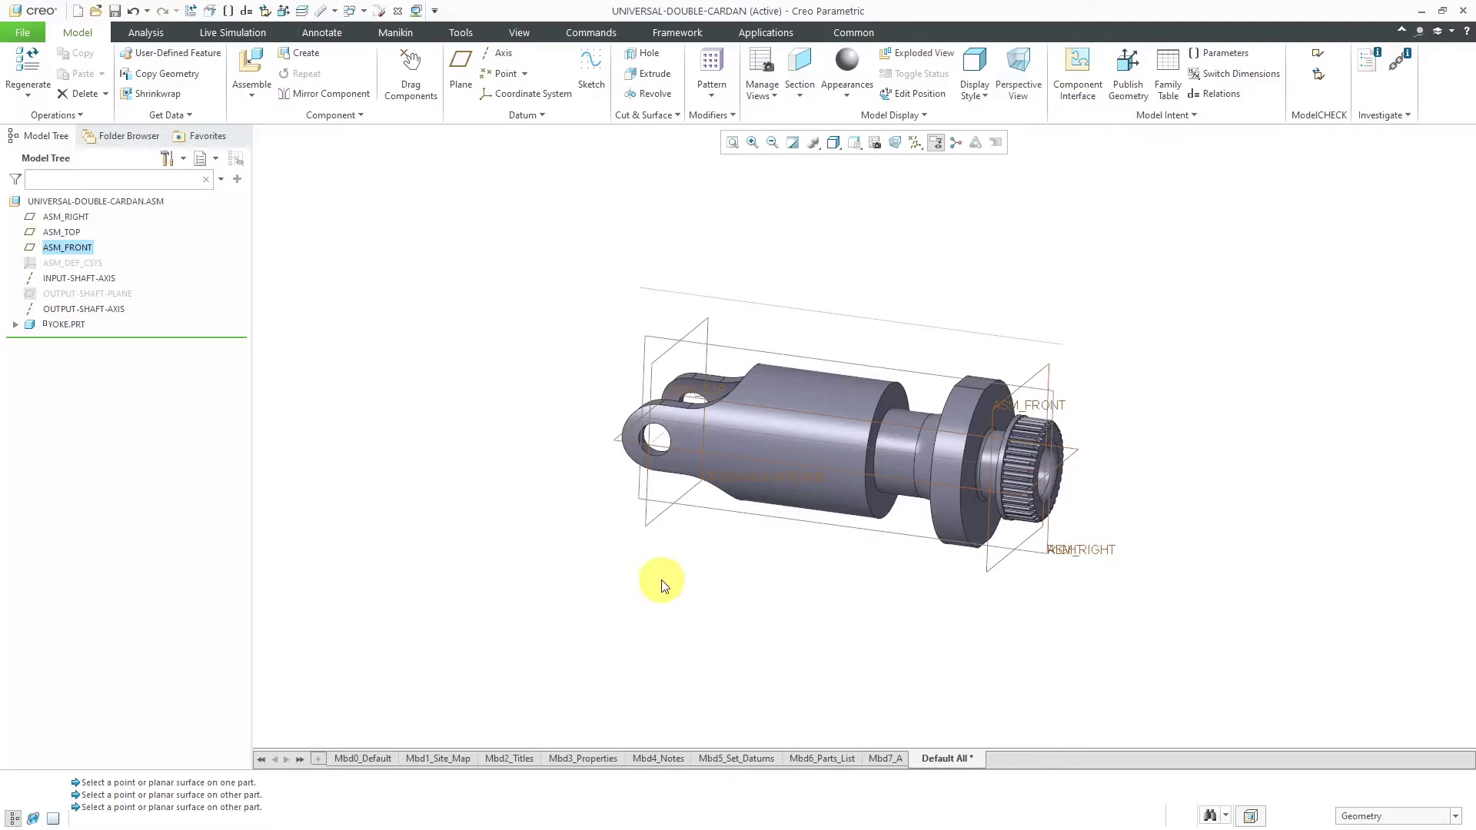
Turn off all datum display and rotate the yoke about its pin axis until its fork arms lie one above the other.
left_click(915, 143)
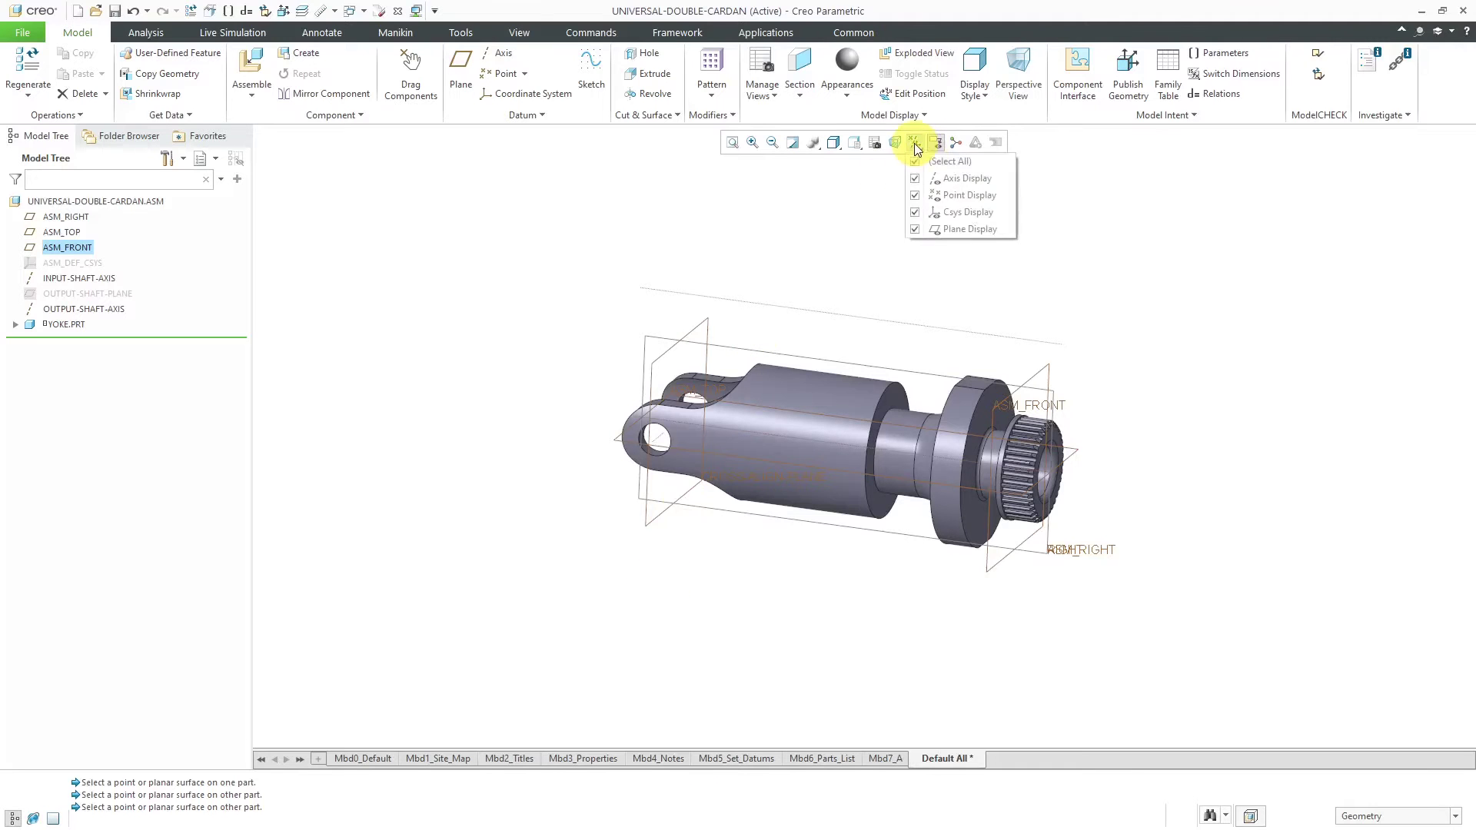
left_click(916, 162)
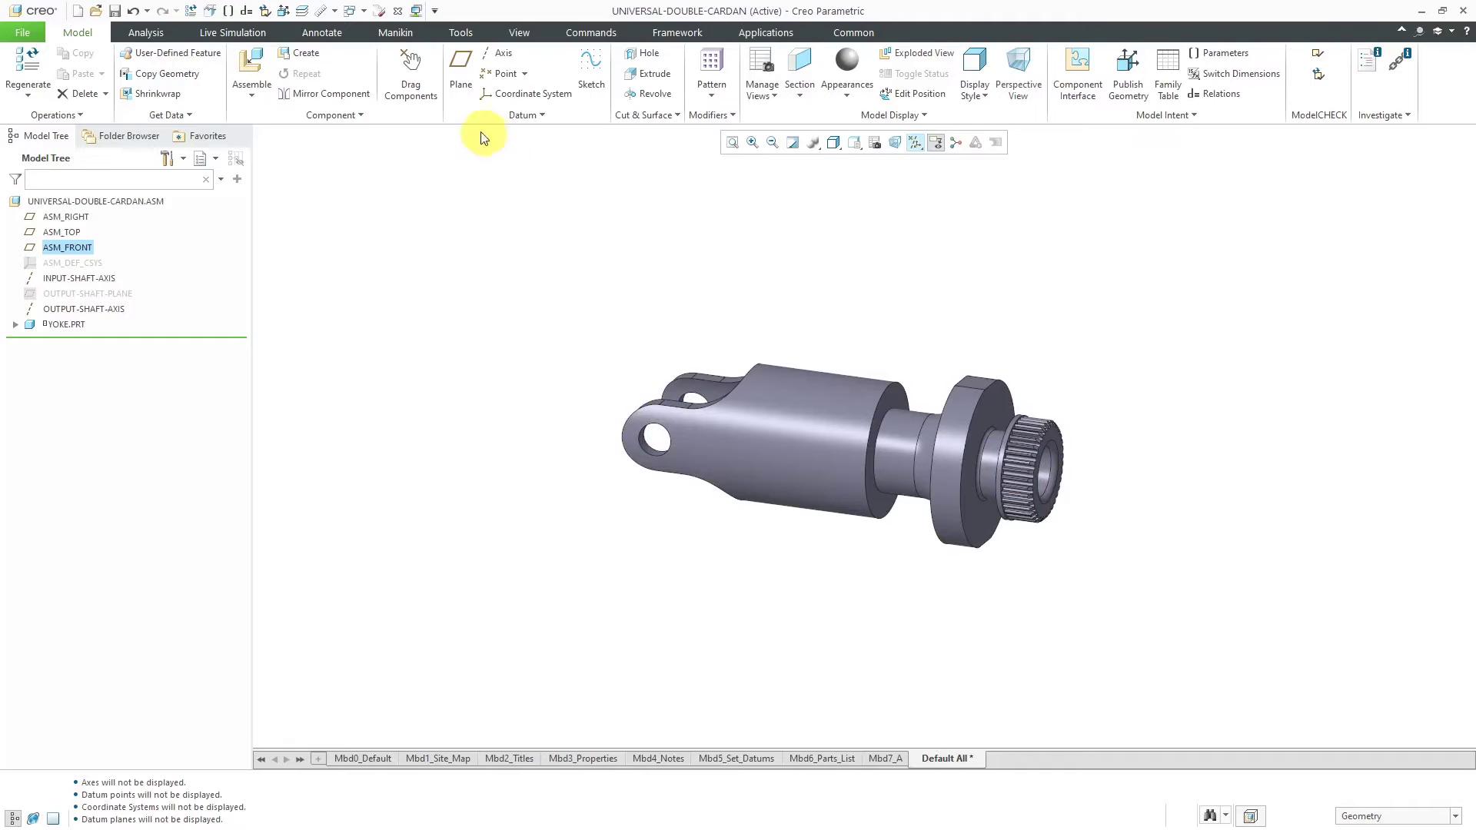
left_click(405, 81)
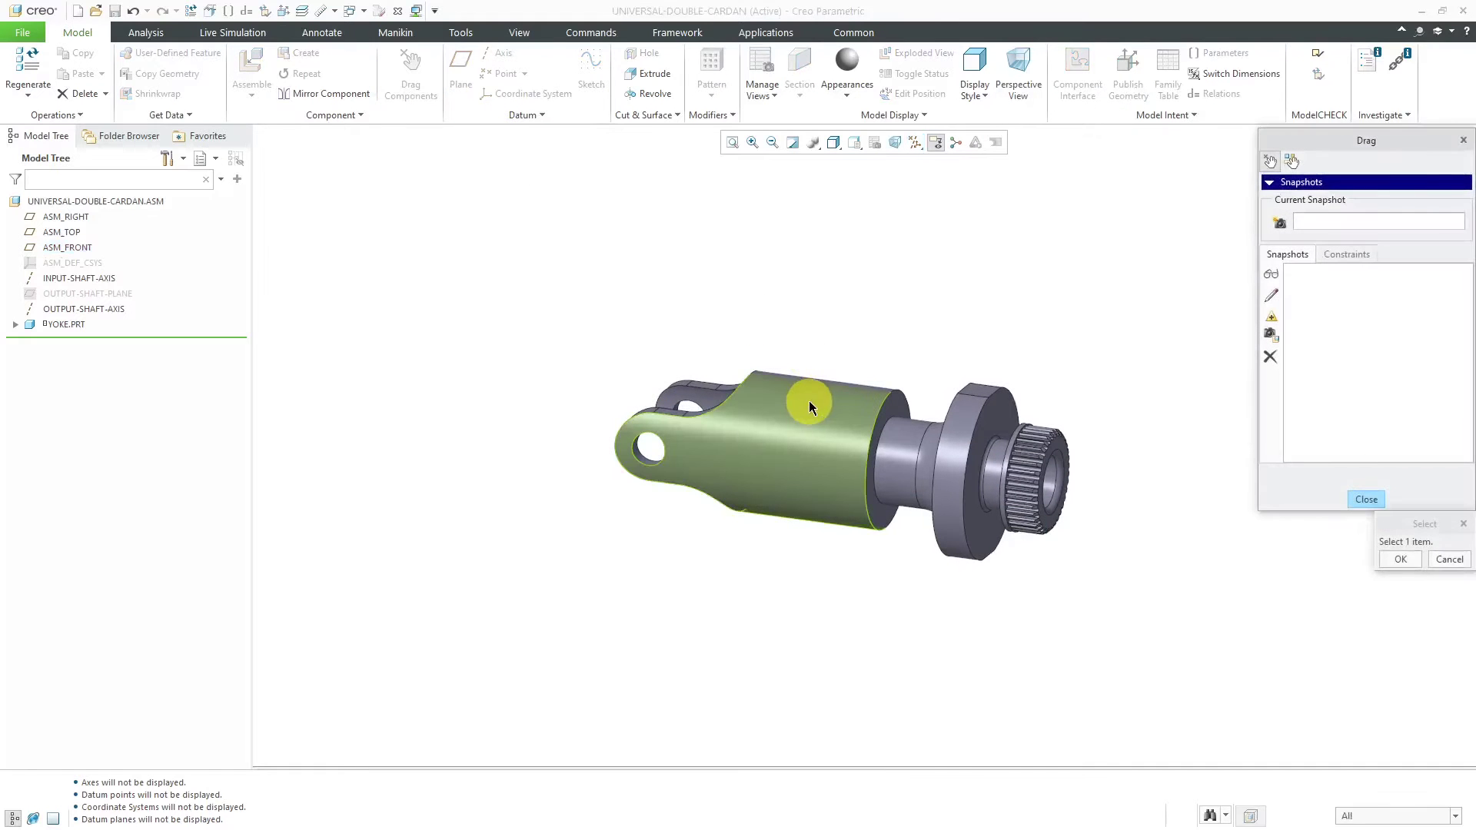
left_click(809, 400)
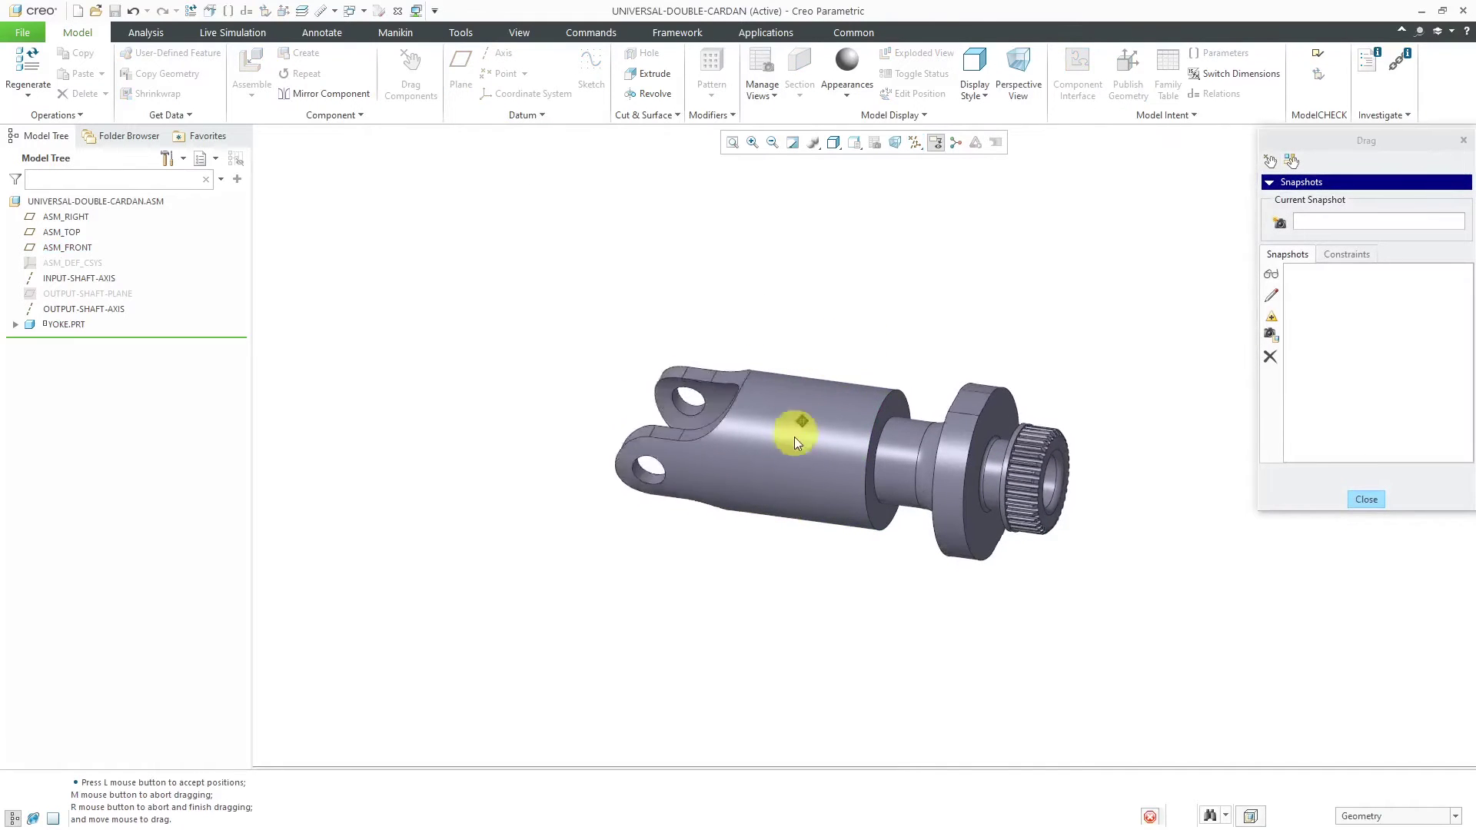
left_click(805, 503)
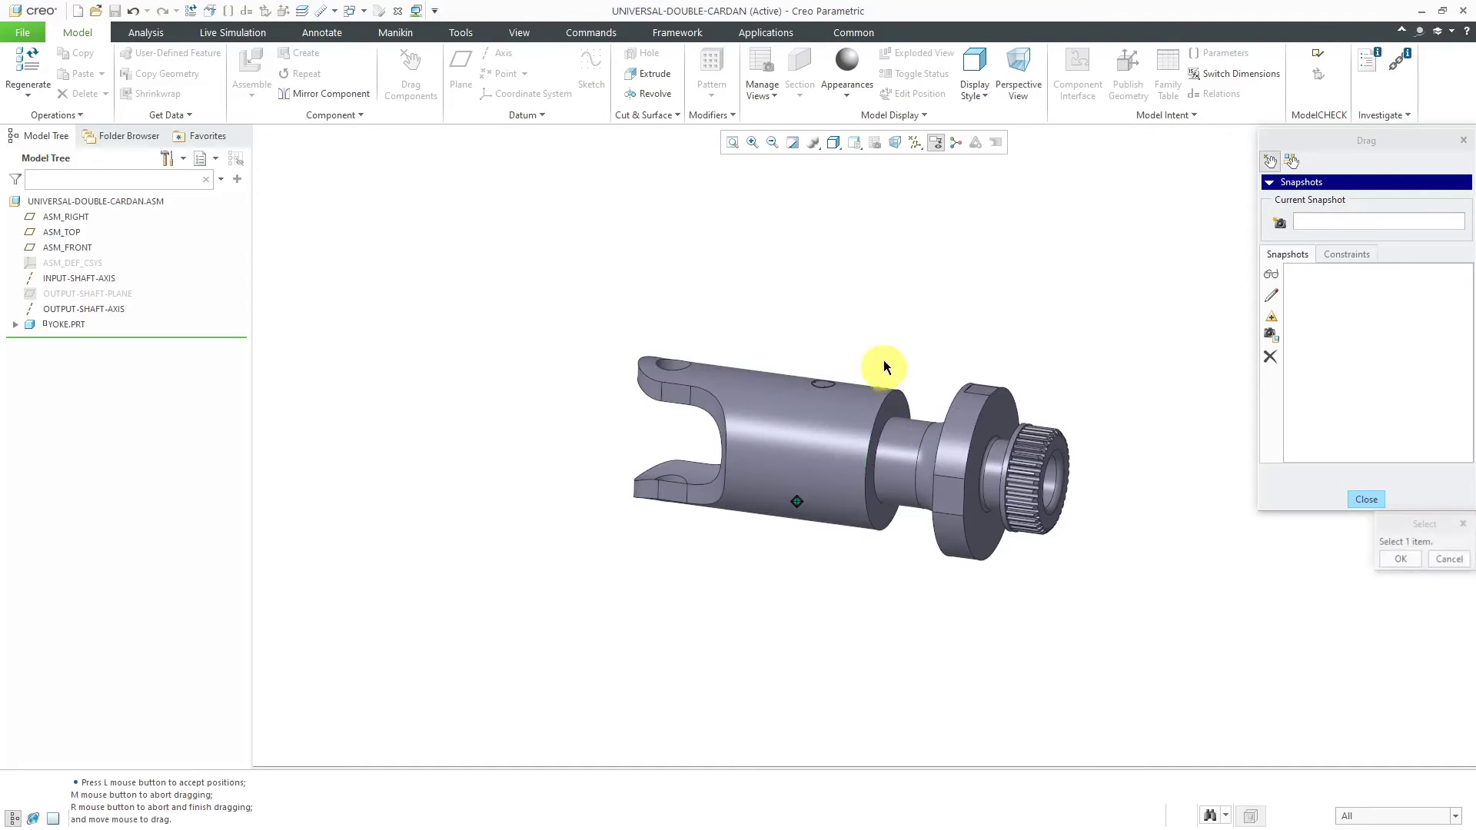
left_click(1365, 500)
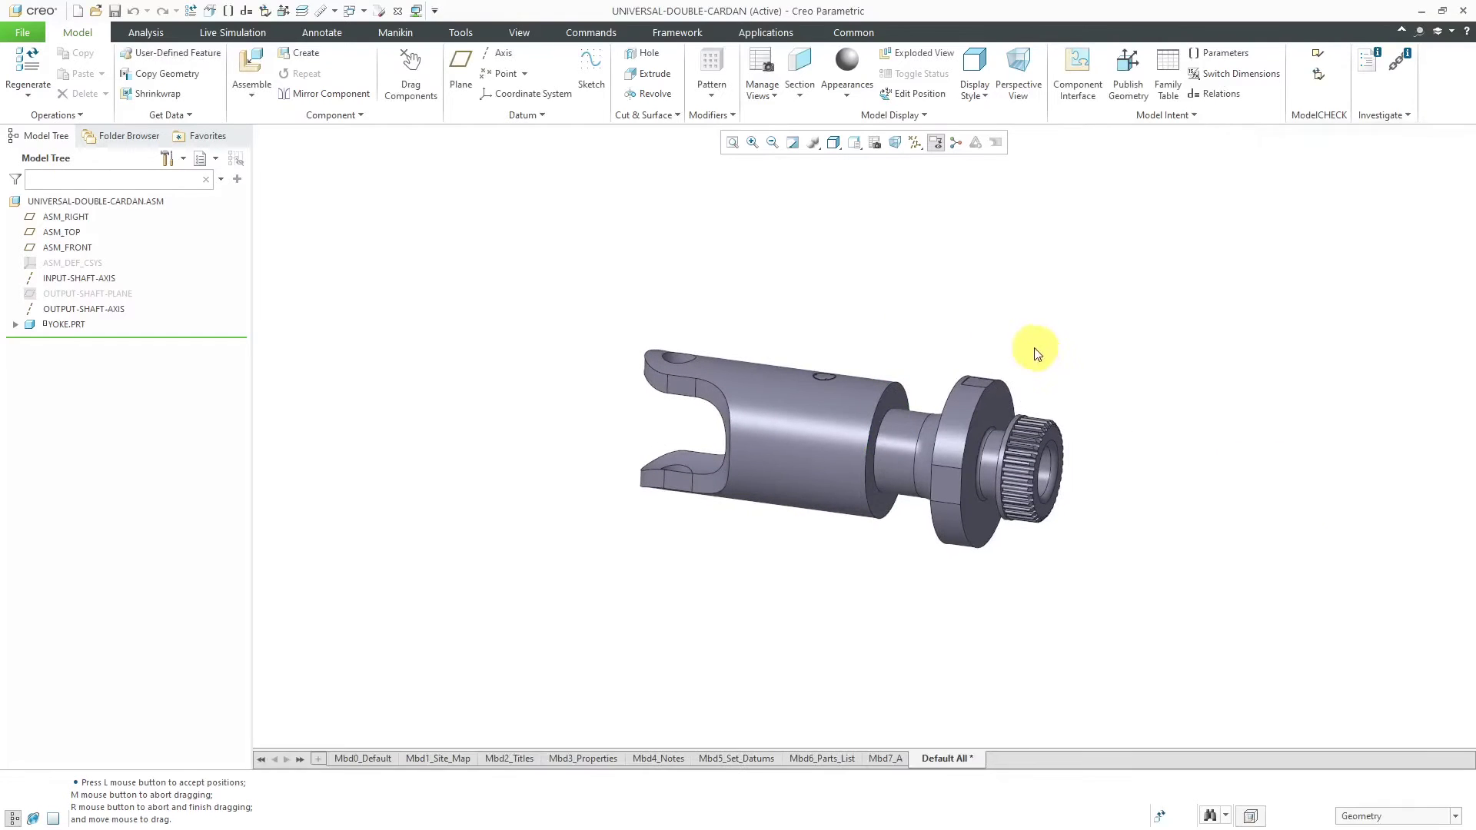
Turn the display of datum axes and datum planes back on, leaving points and coordinate systems off.
left_click(916, 146)
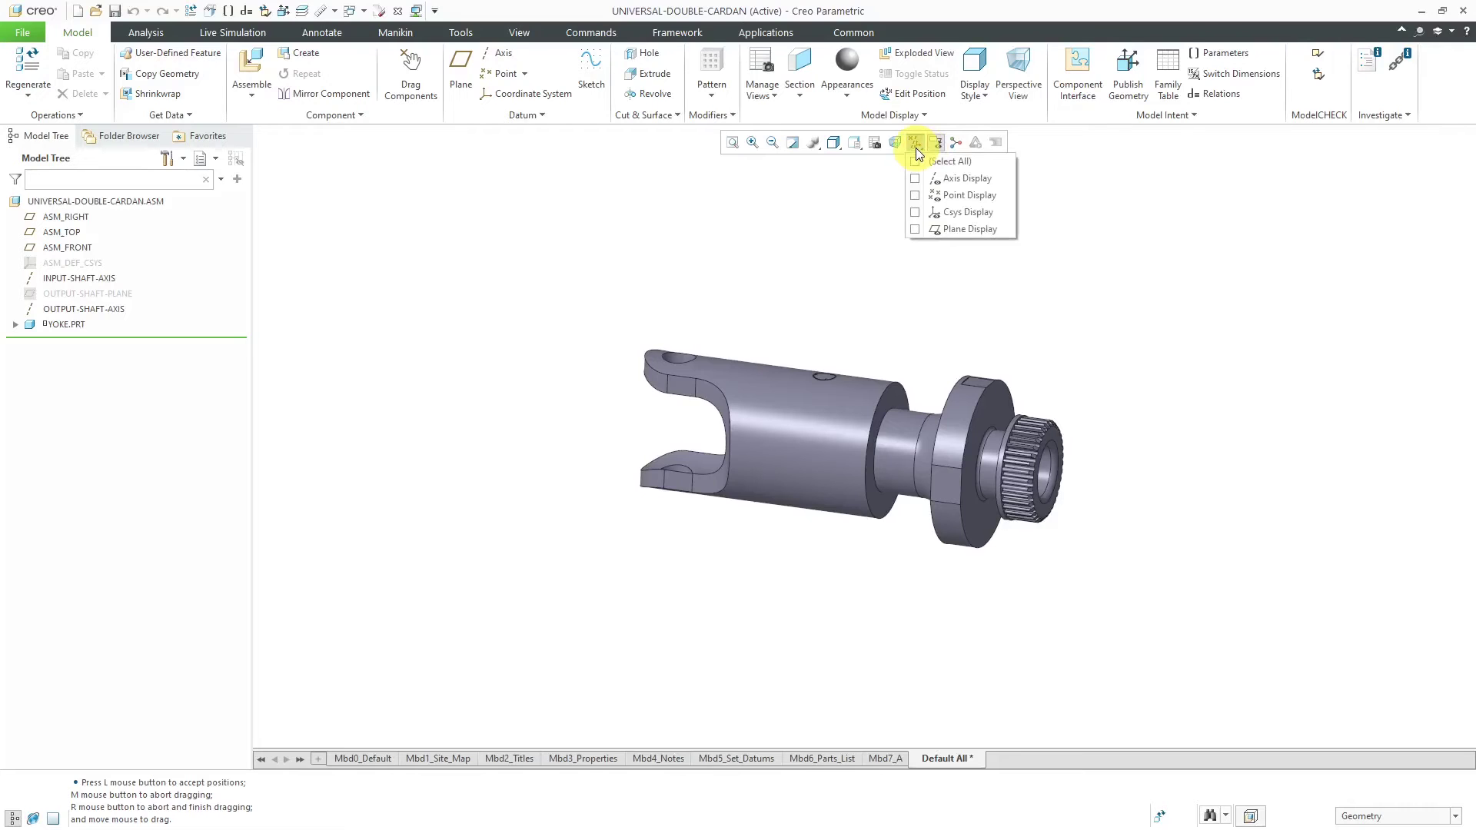
left_click(969, 177)
left_click(966, 229)
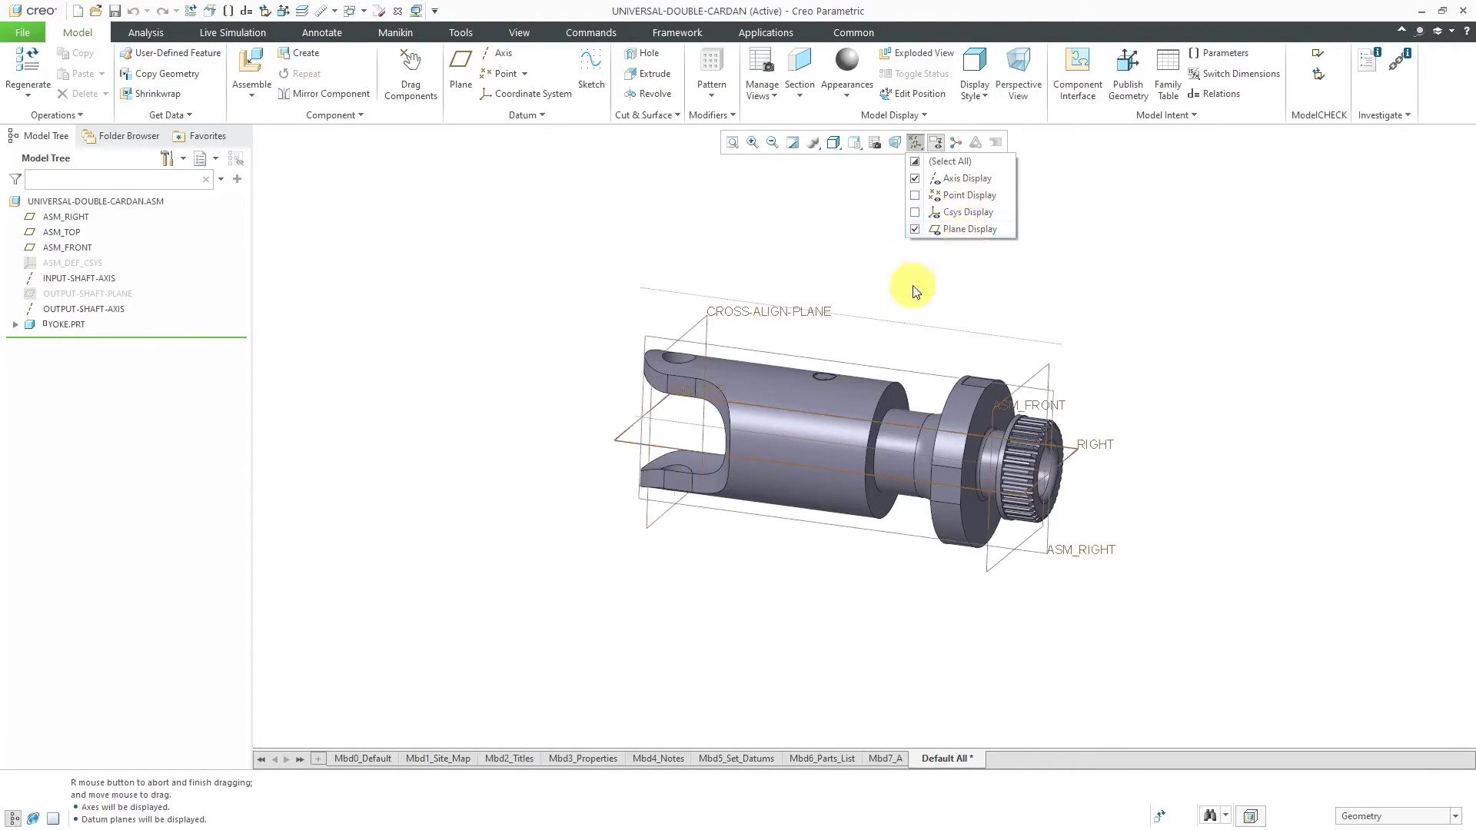
left_click(681, 226)
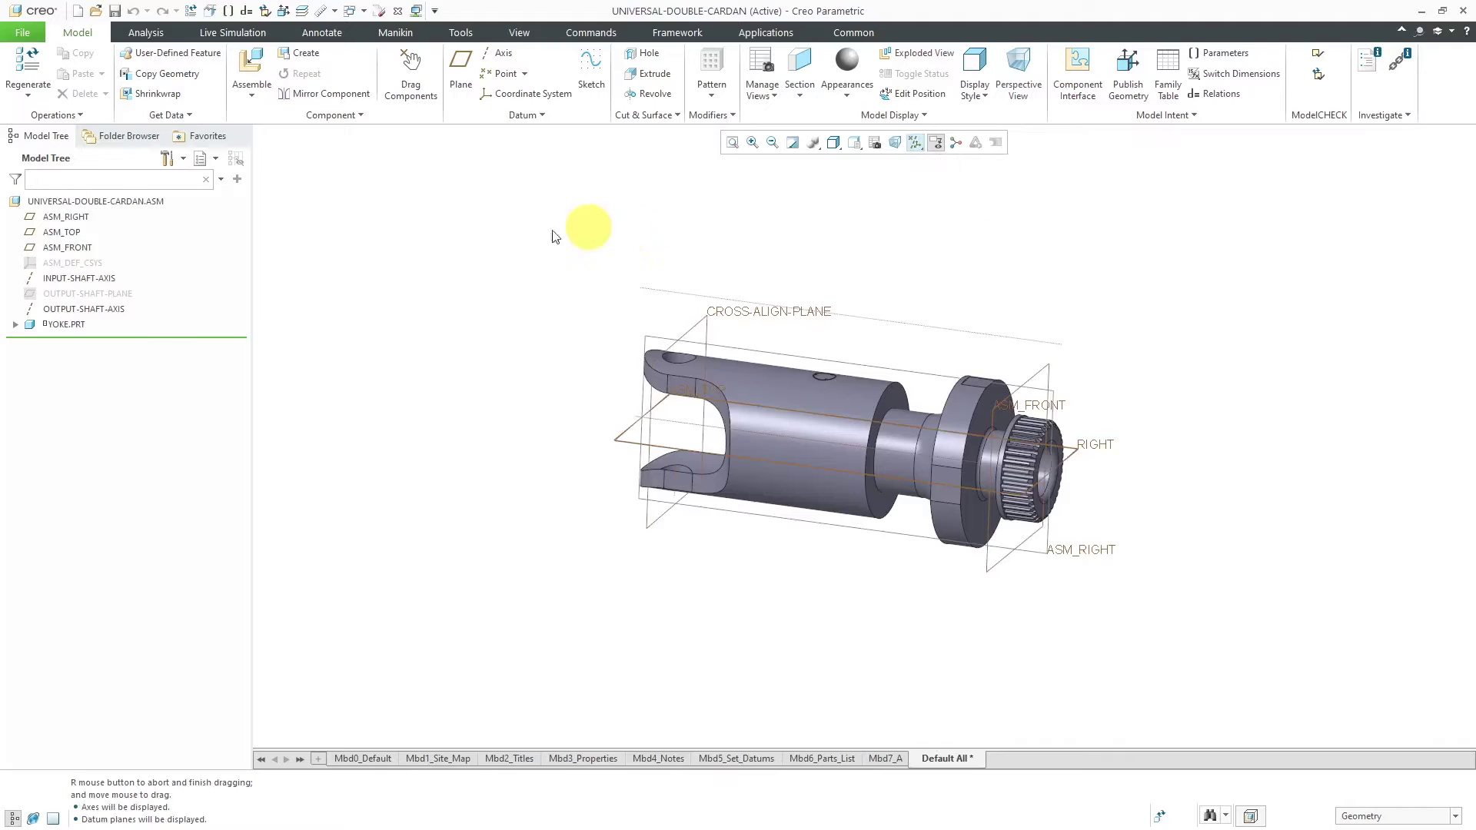
Hide the assembly planes ASM_RIGHT, ASM_TOP and ASM_FRONT.
left_click(69, 218)
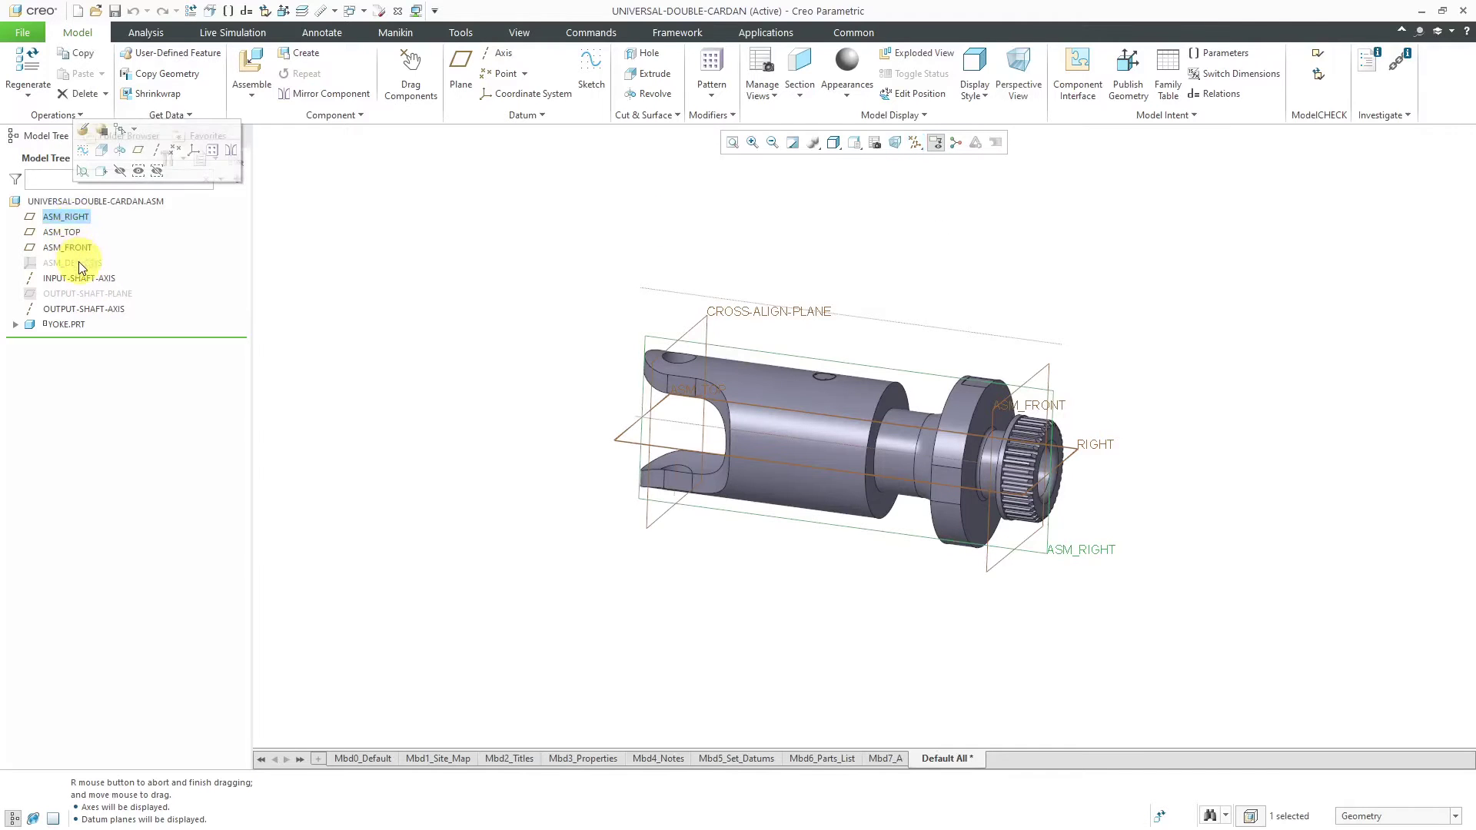
left_click(78, 243, "shift")
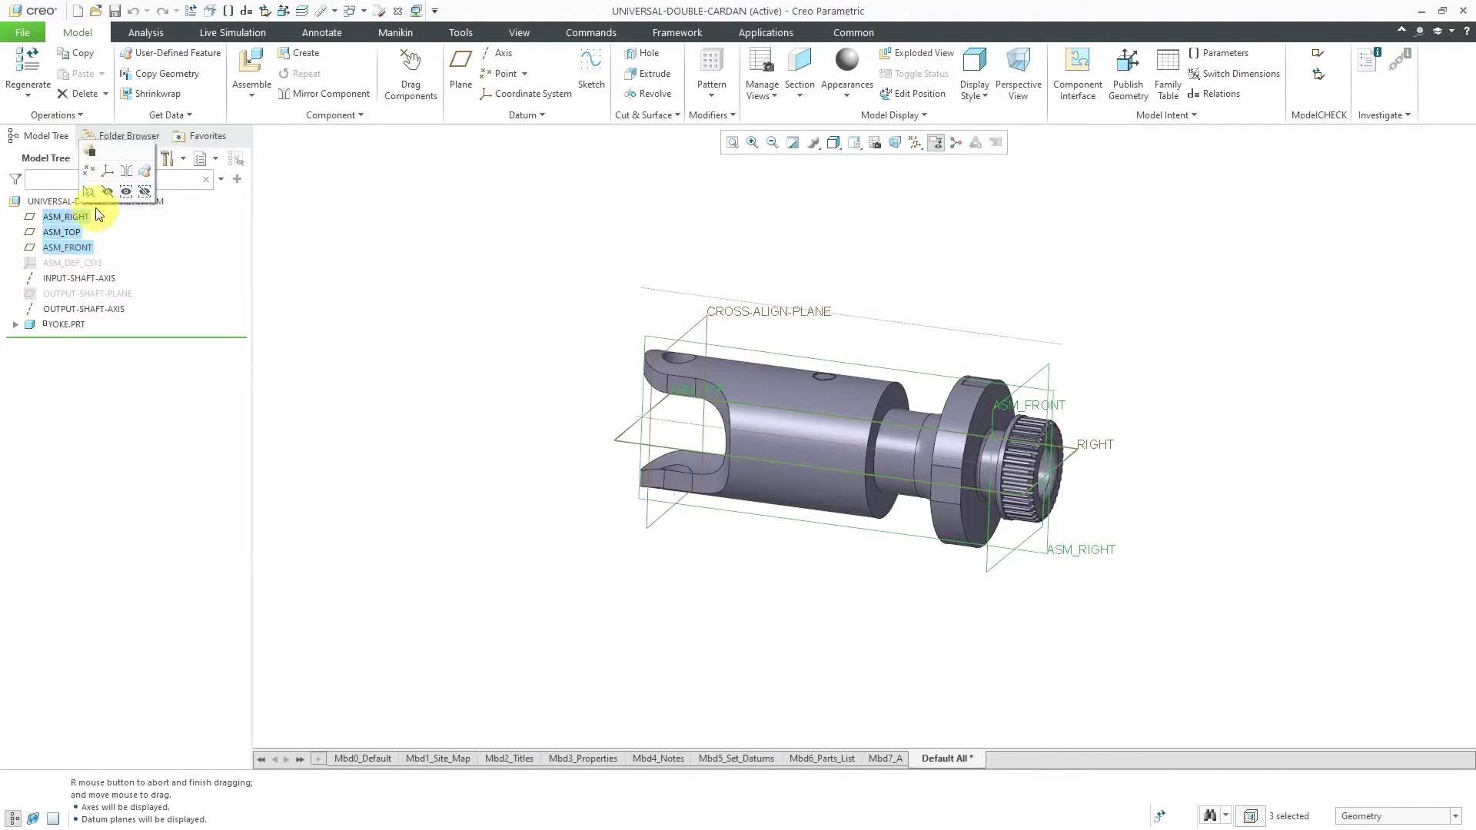
left_click(108, 192)
Turn on the spin center display and show the whole yoke from an angled view.
middle_click_drag(1015, 287, 1220, 422, "shift")
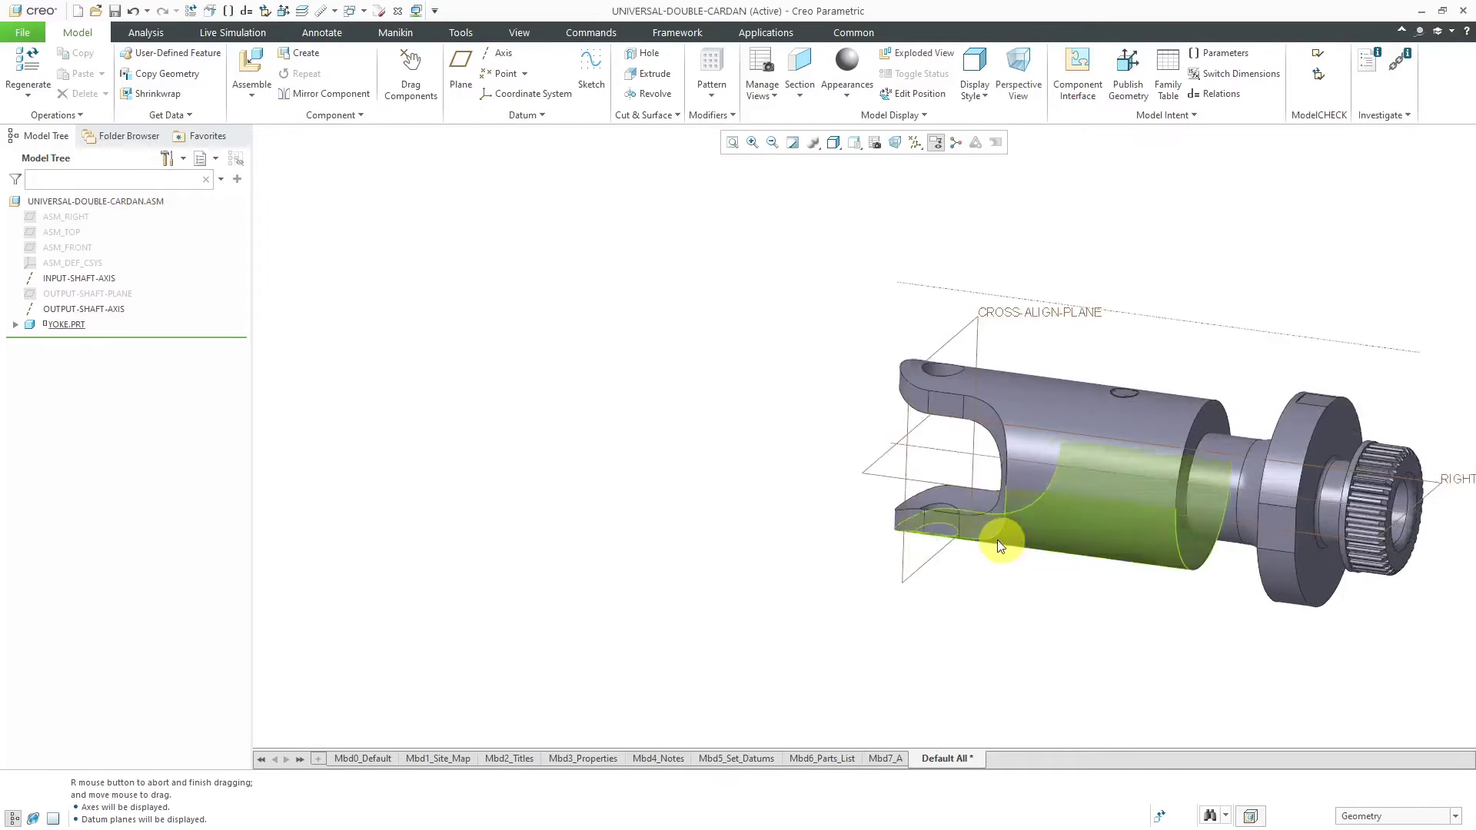
scroll(997, 540, "down", 3)
scroll(593, 501, "up", 3)
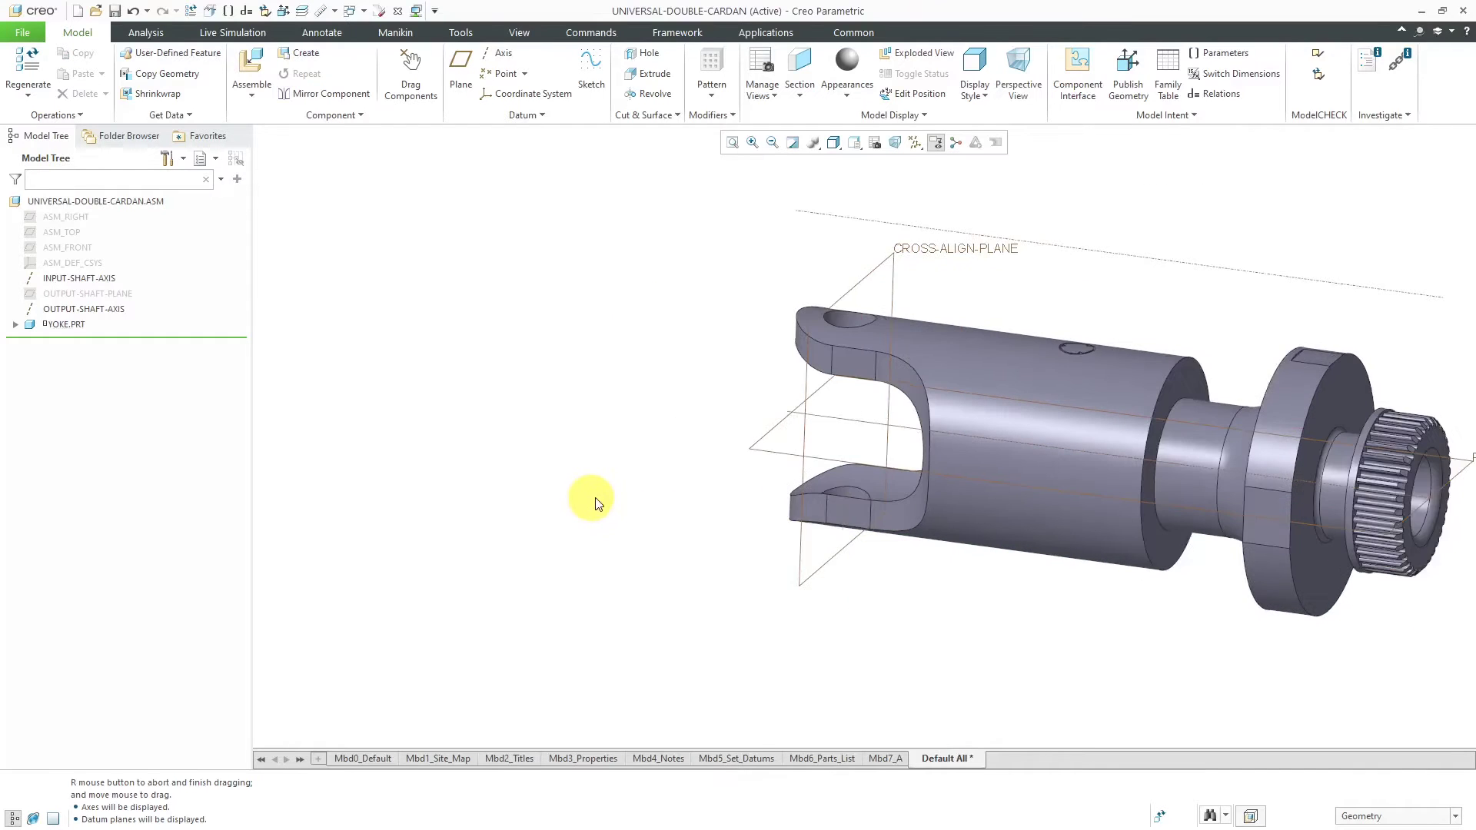
scroll(636, 501, "up", 10)
left_click(732, 143)
left_click(956, 142)
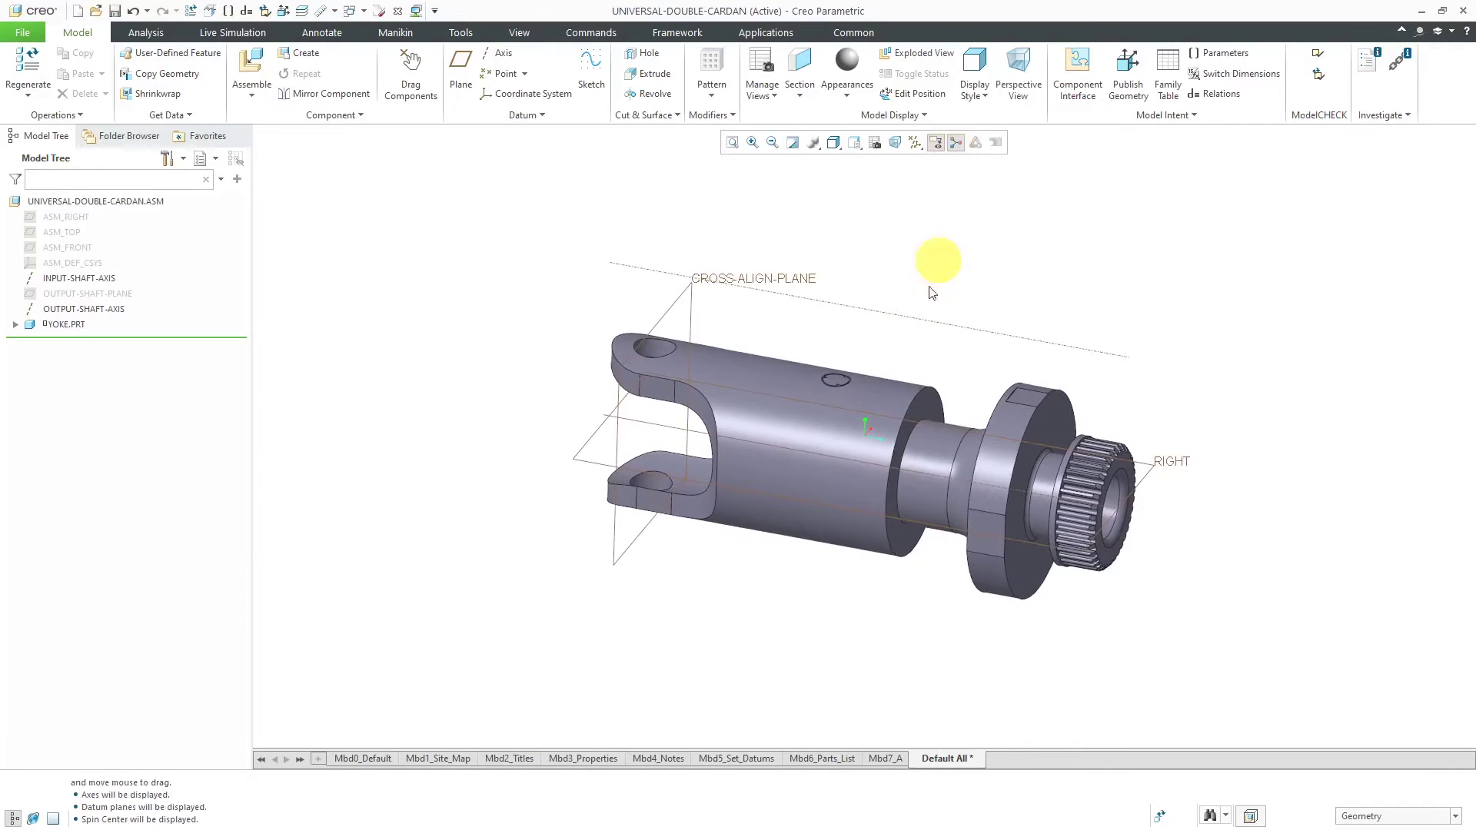
middle_click_drag(824, 369, 883, 389)
middle_click_drag(922, 328, 836, 348)
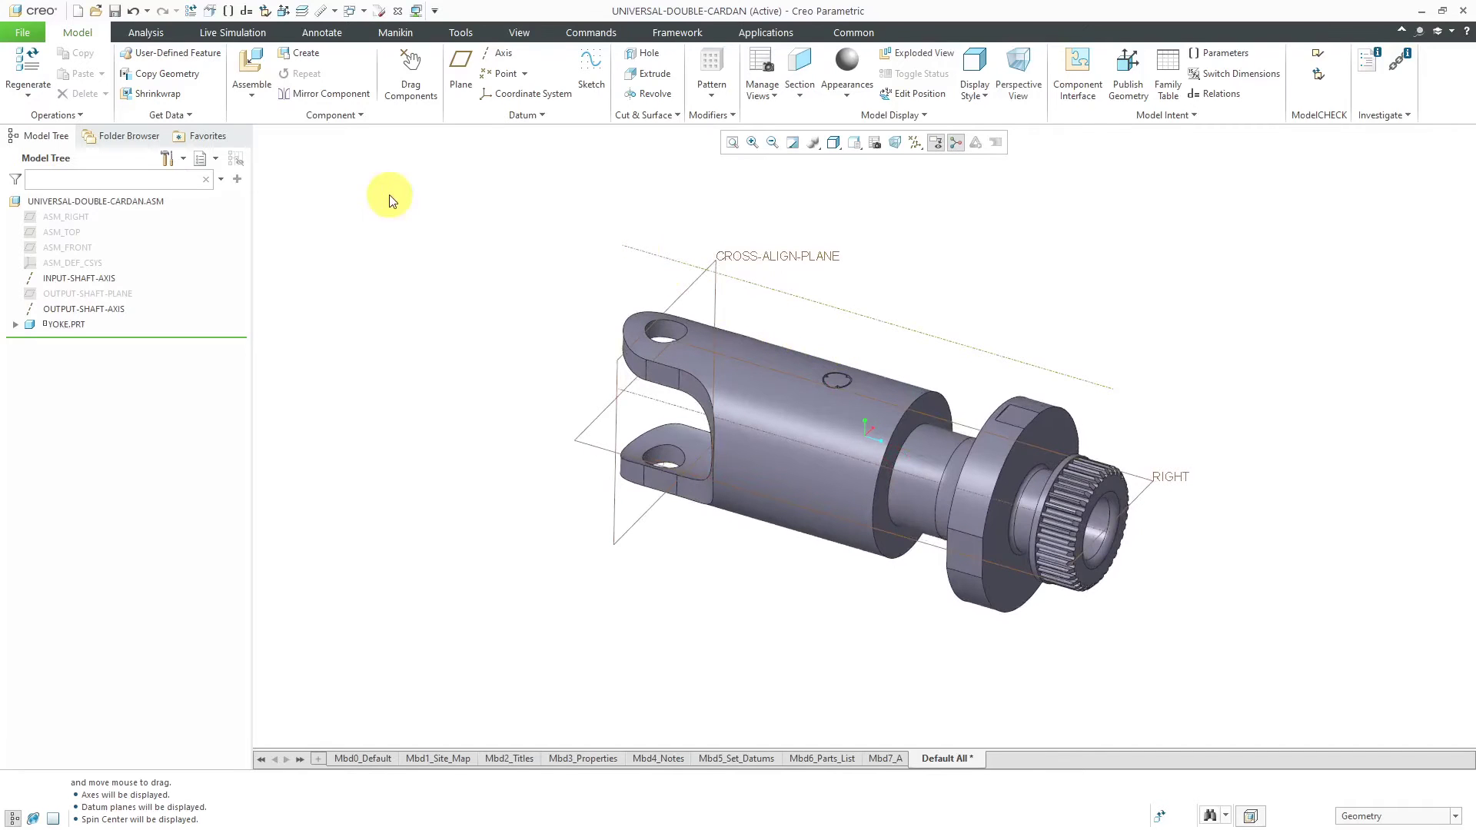
Insert the in-session part cross.prt into the assembly, place it freely beside the yoke's fork and reorient it.
left_click(251, 63)
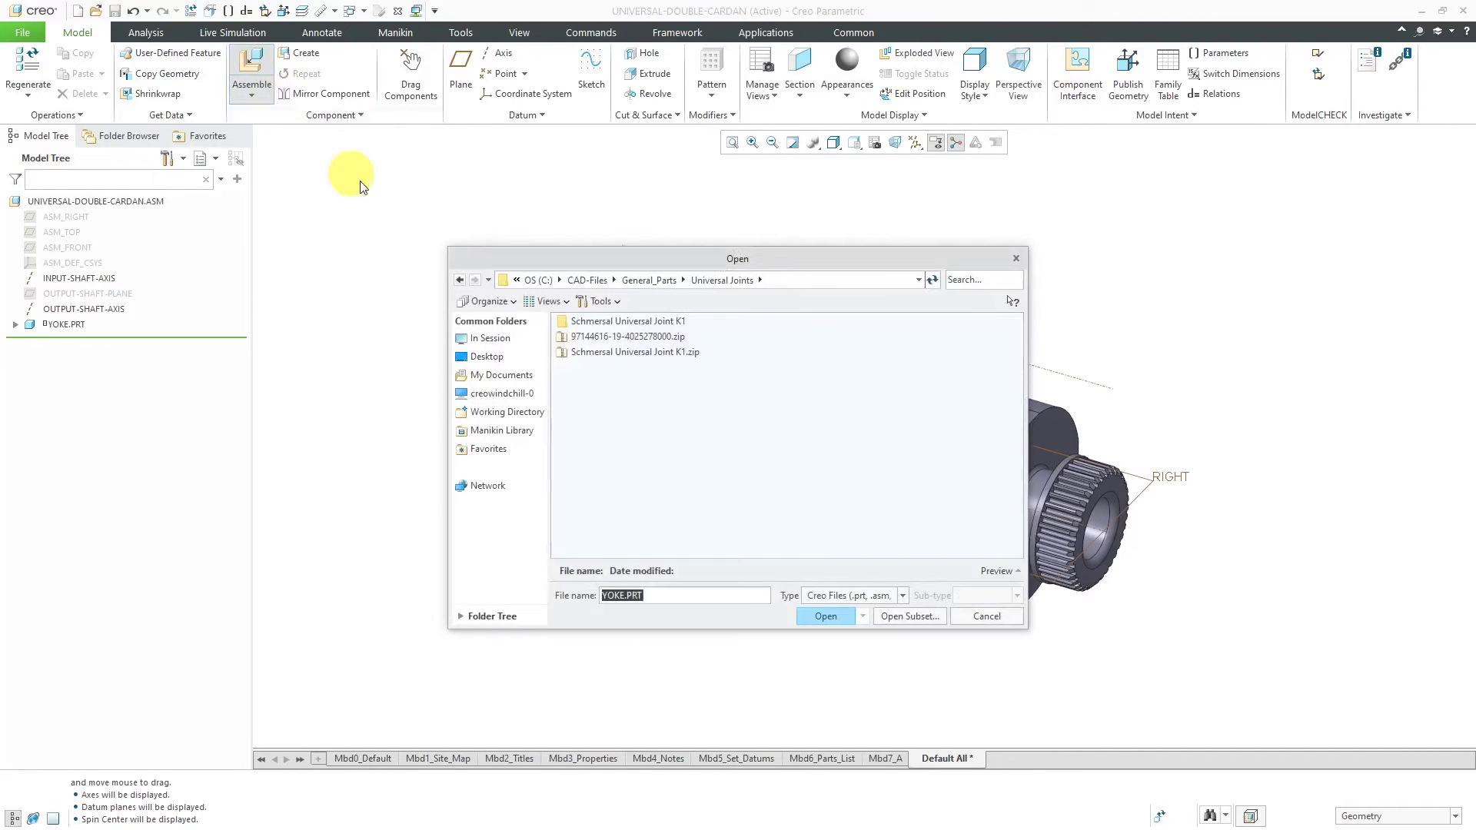
left_click(490, 339)
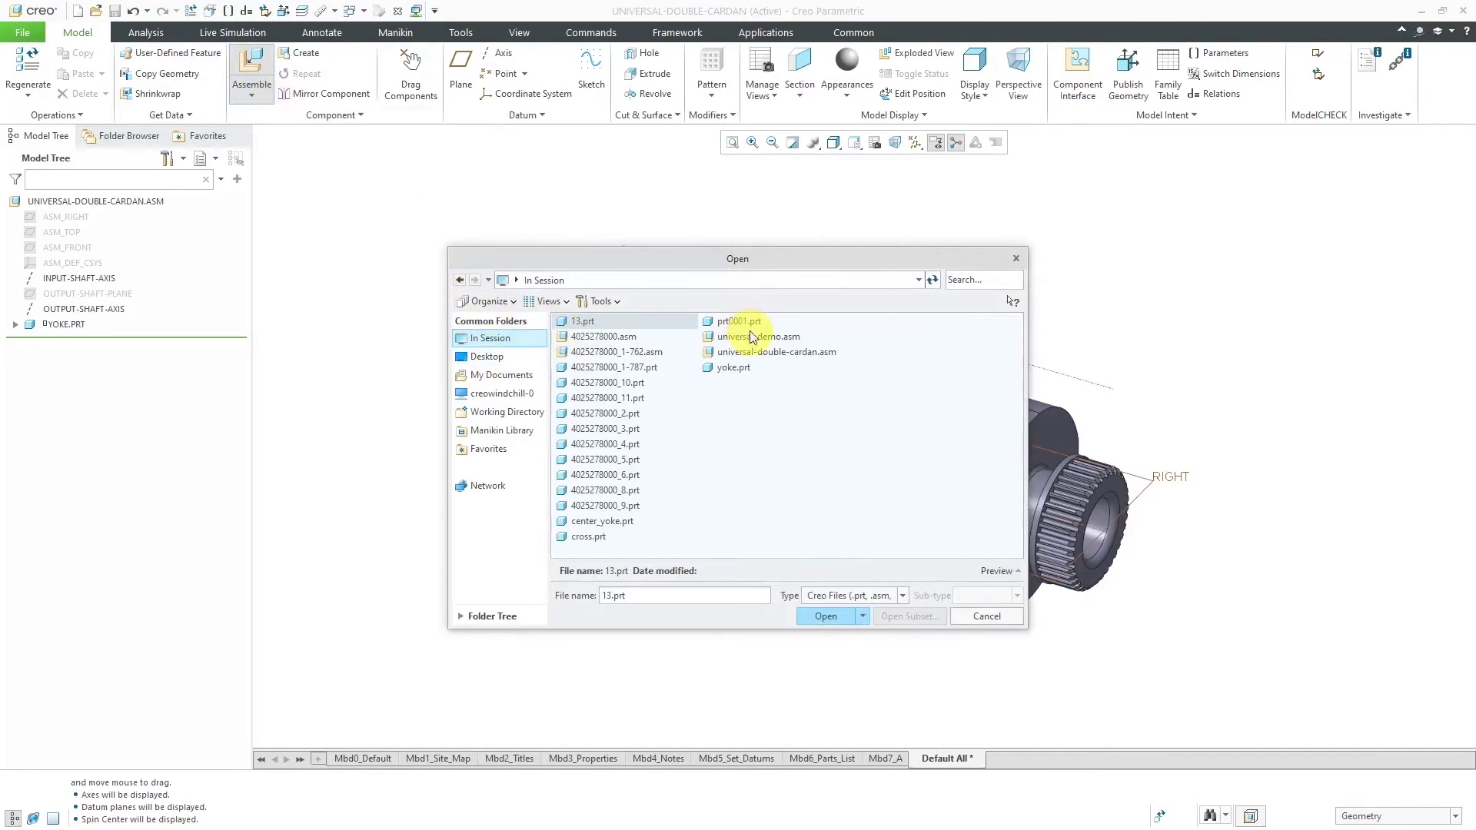
left_click(597, 538)
double_click(598, 539)
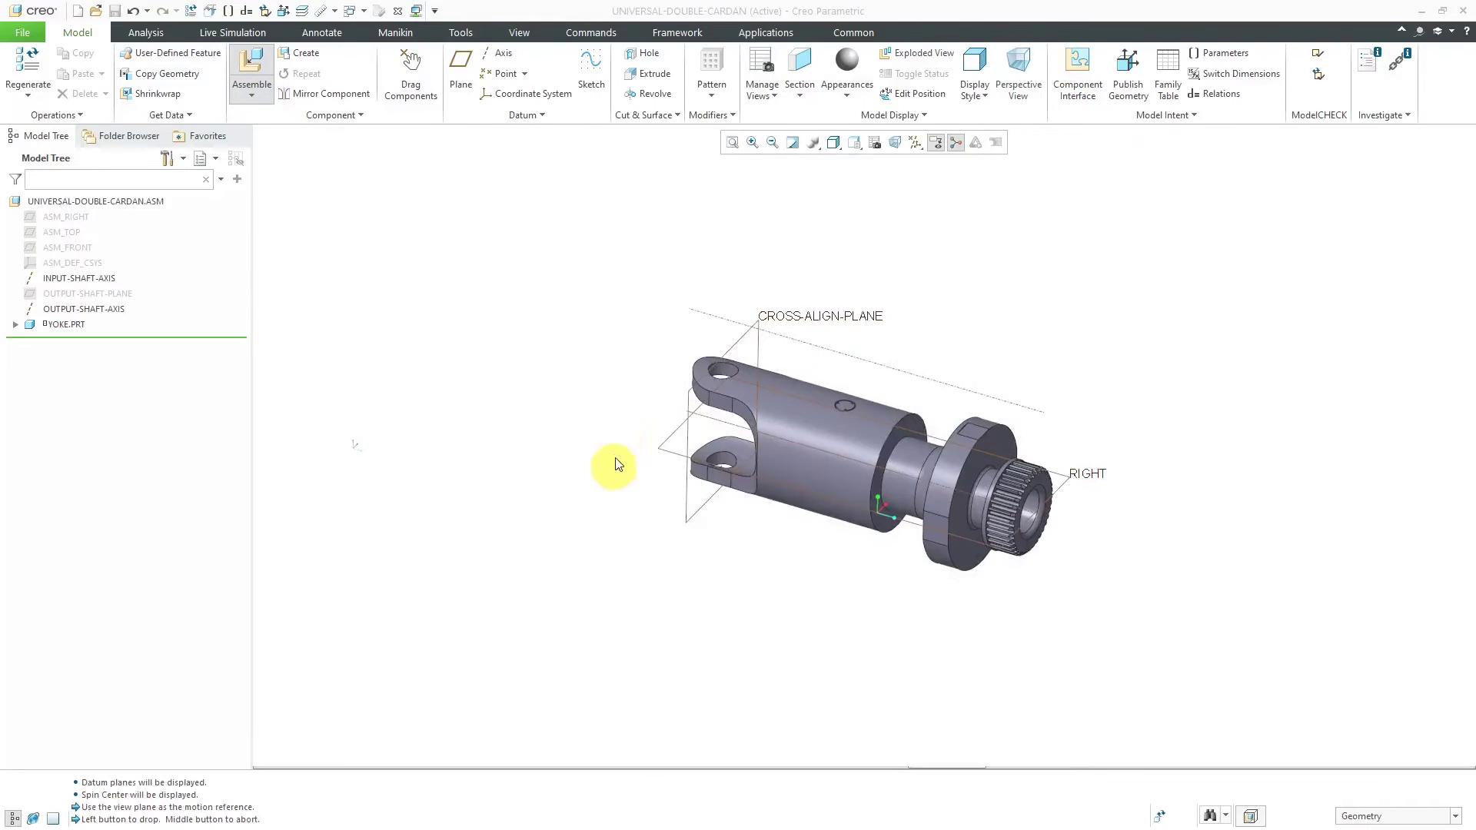
left_click(943, 593)
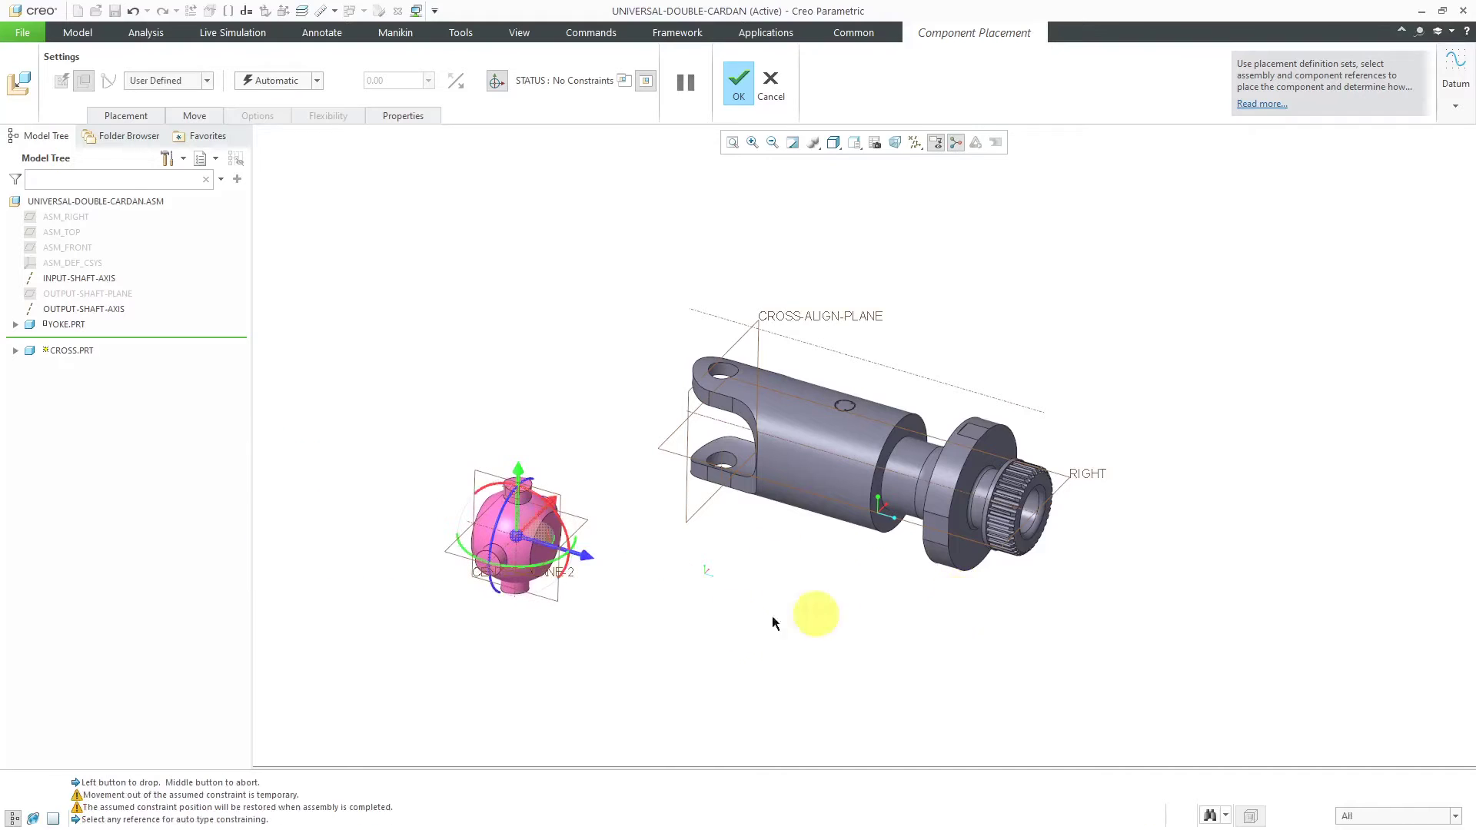
left_click_drag(561, 567, 492, 438)
left_click_drag(555, 572, 458, 565)
scroll(477, 606, "up", 3)
scroll(523, 575, "down", 3)
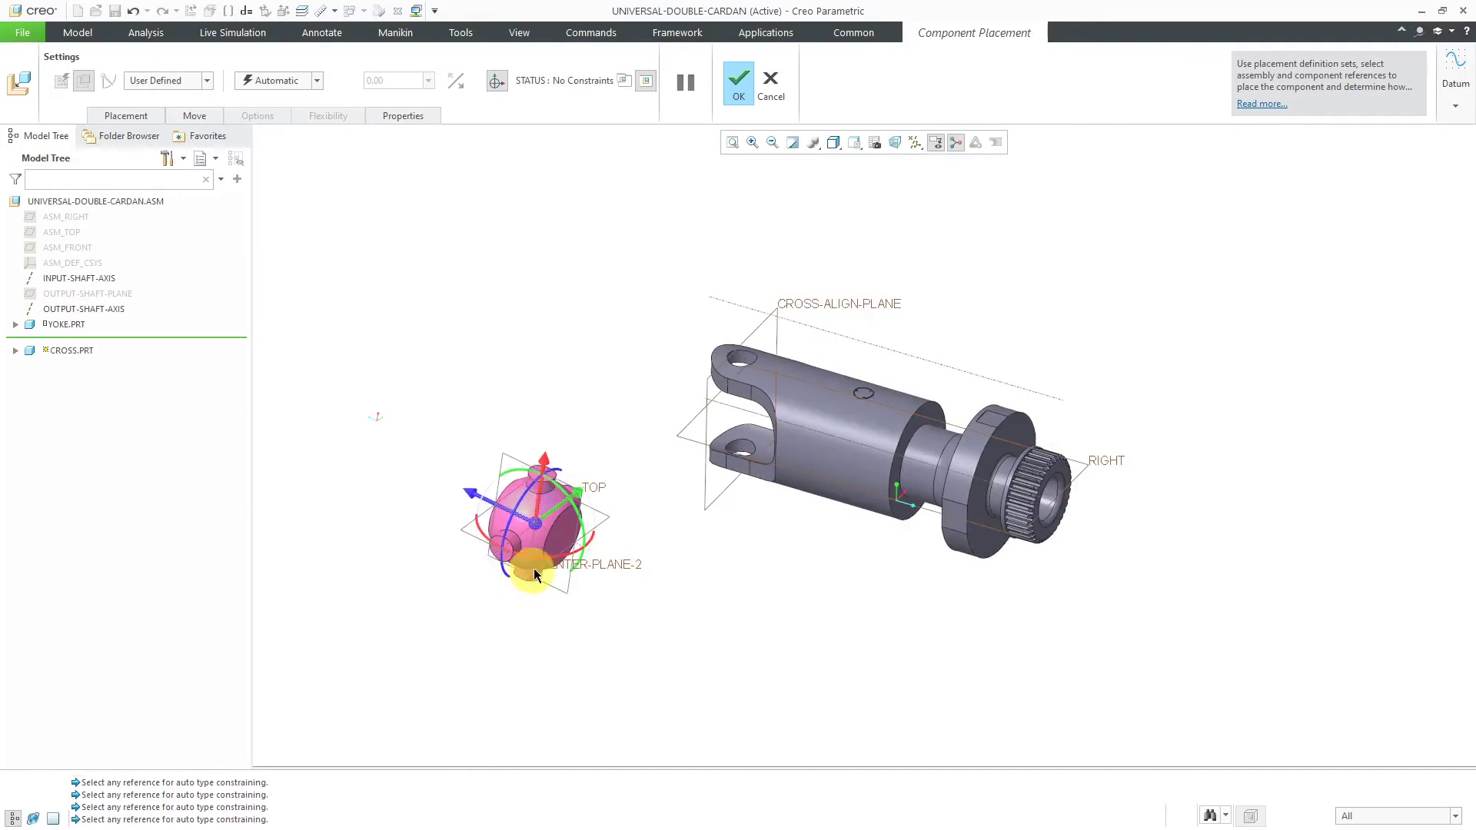
Give the cross a Pin connection and align its trunnion axis with the yoke's CROSS-MOUNT-AXES through the fork holes.
left_click(161, 82)
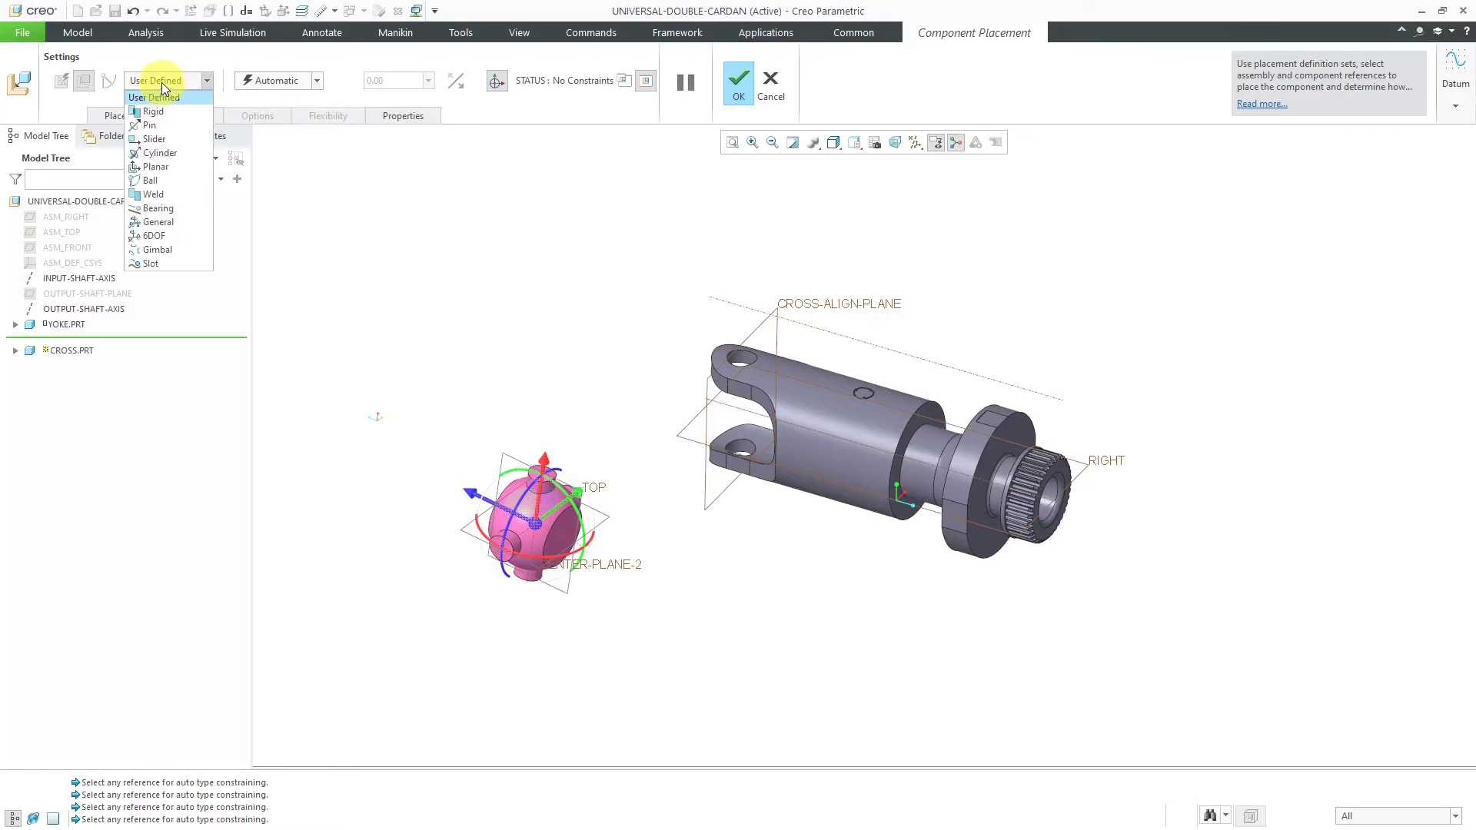
left_click(152, 131)
left_click(131, 117)
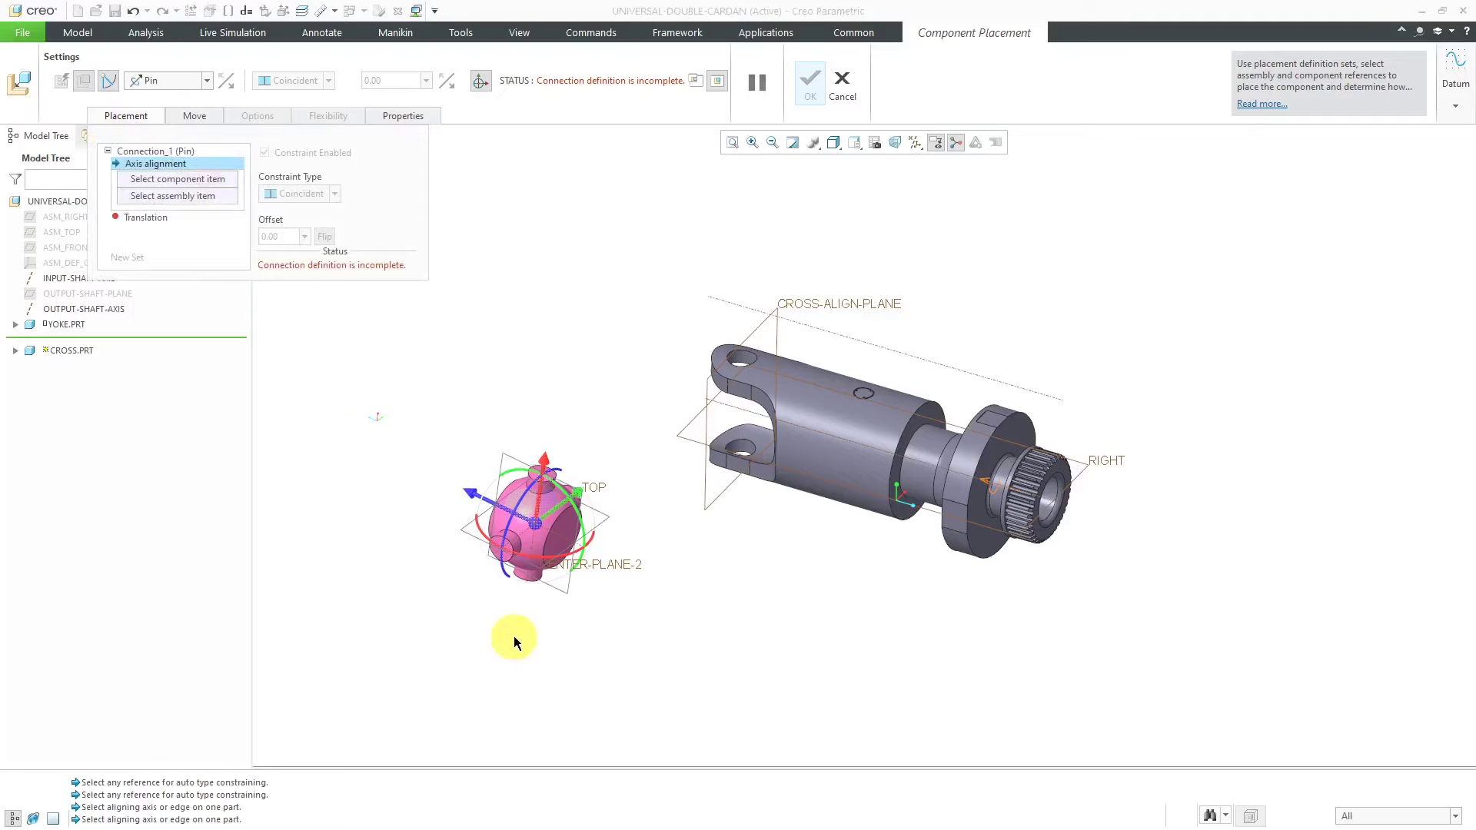
scroll(752, 412, "up", 3)
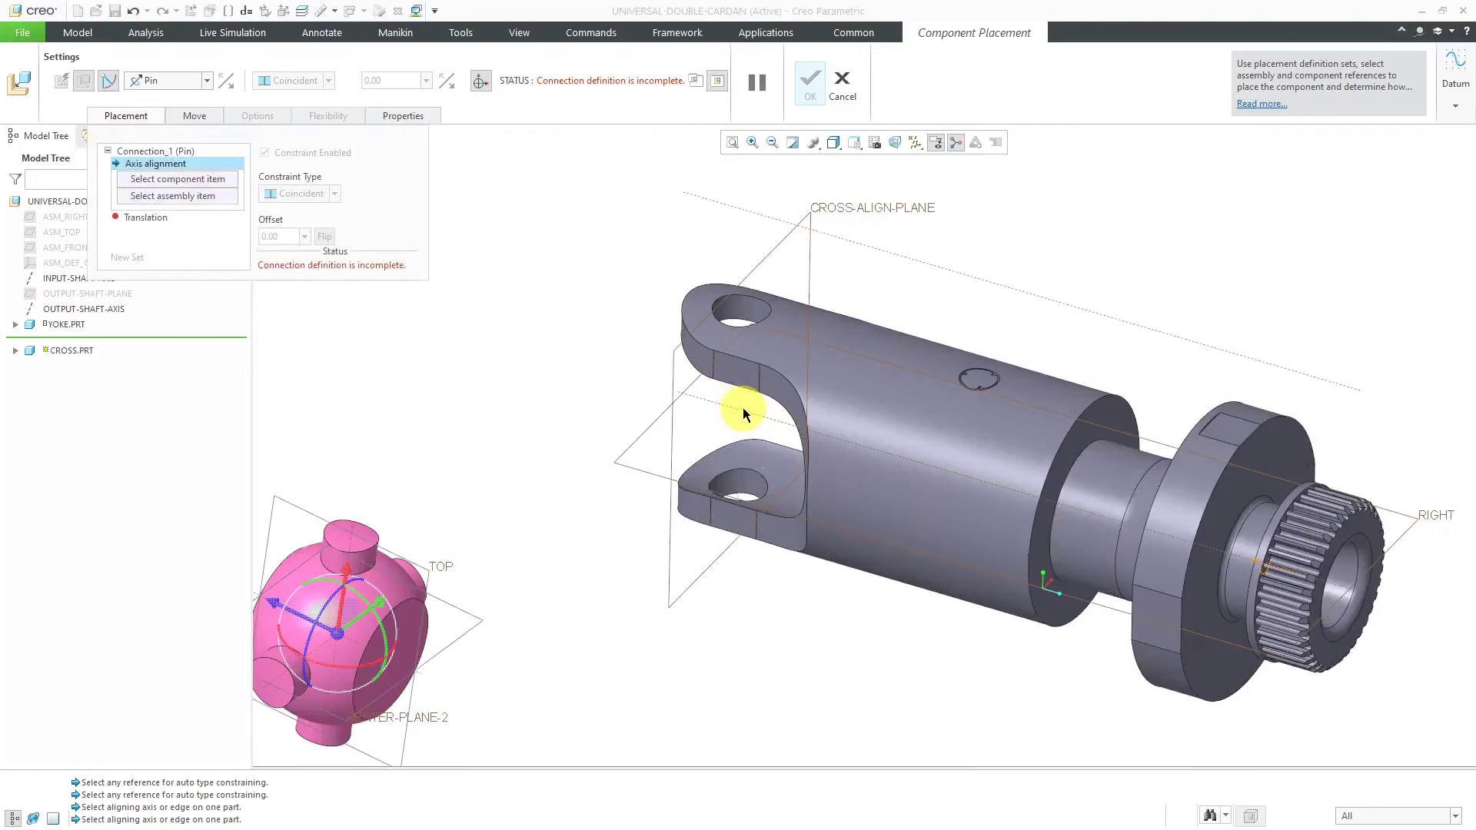
left_click(742, 490)
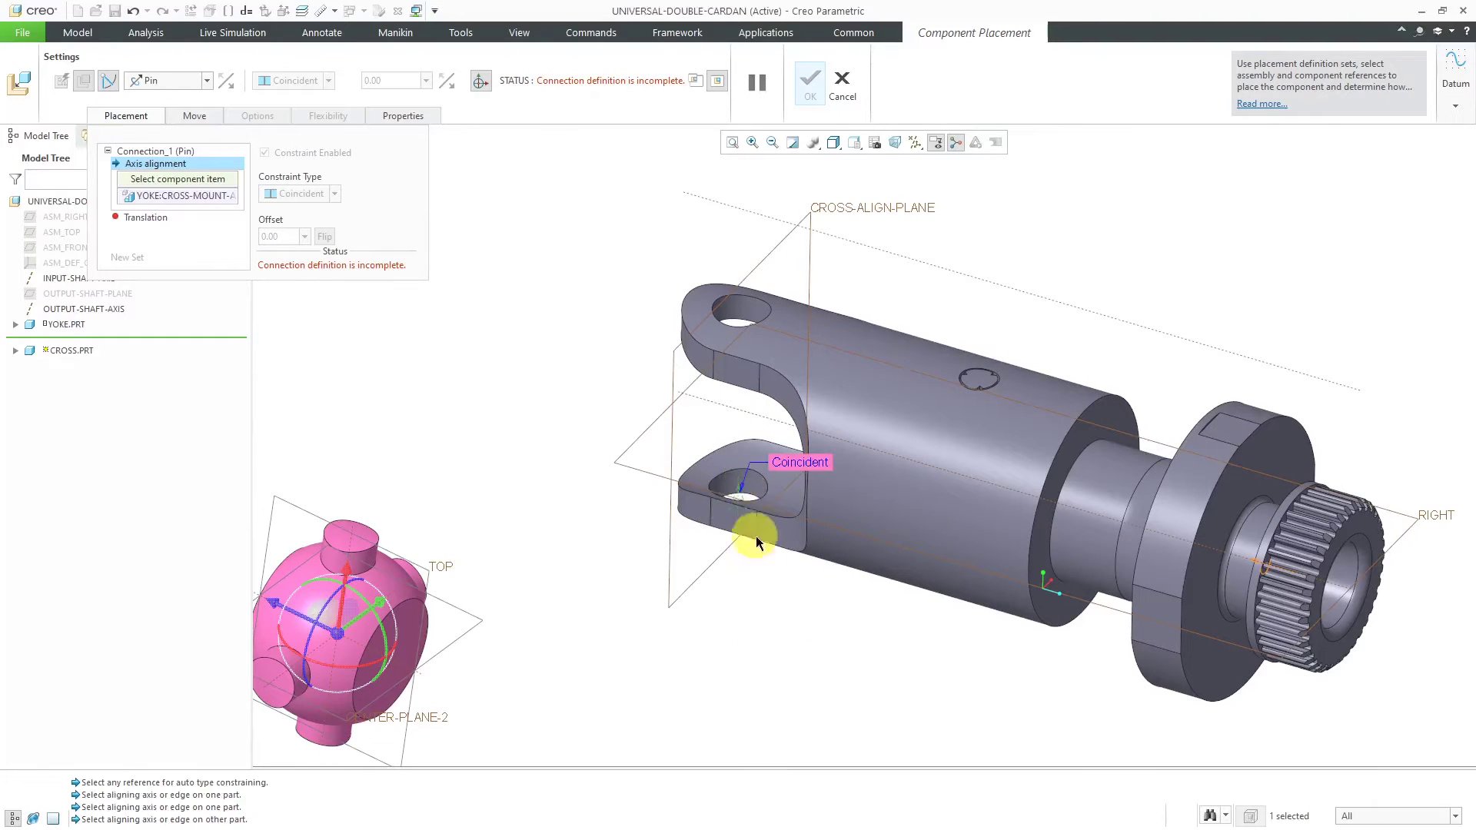
left_click(333, 656)
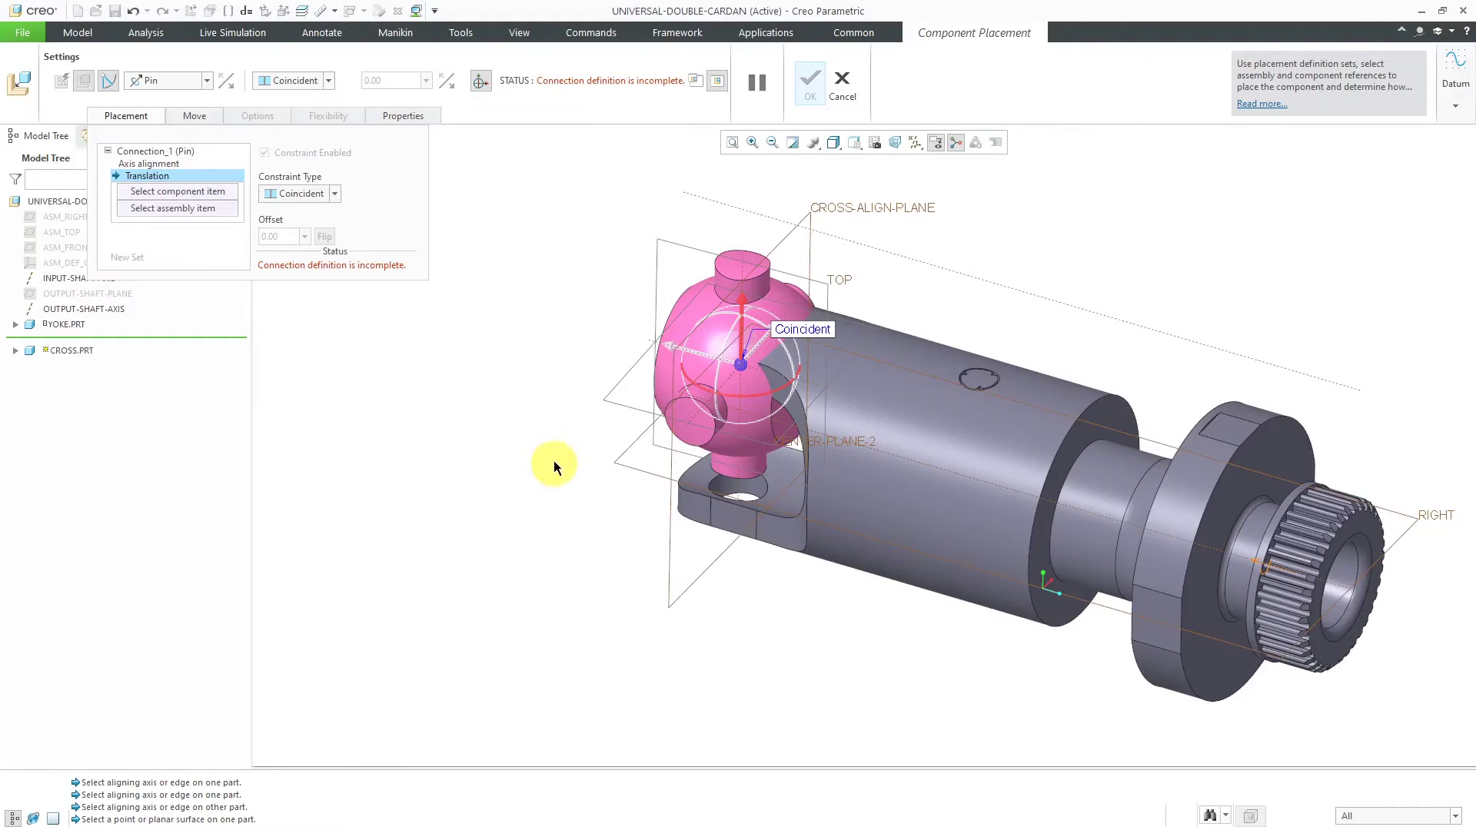
Make the cross's CENTER-PLANE-2 coincident with the yoke's RIGHT plane as the pin translation reference and accept the placement.
left_click(613, 407)
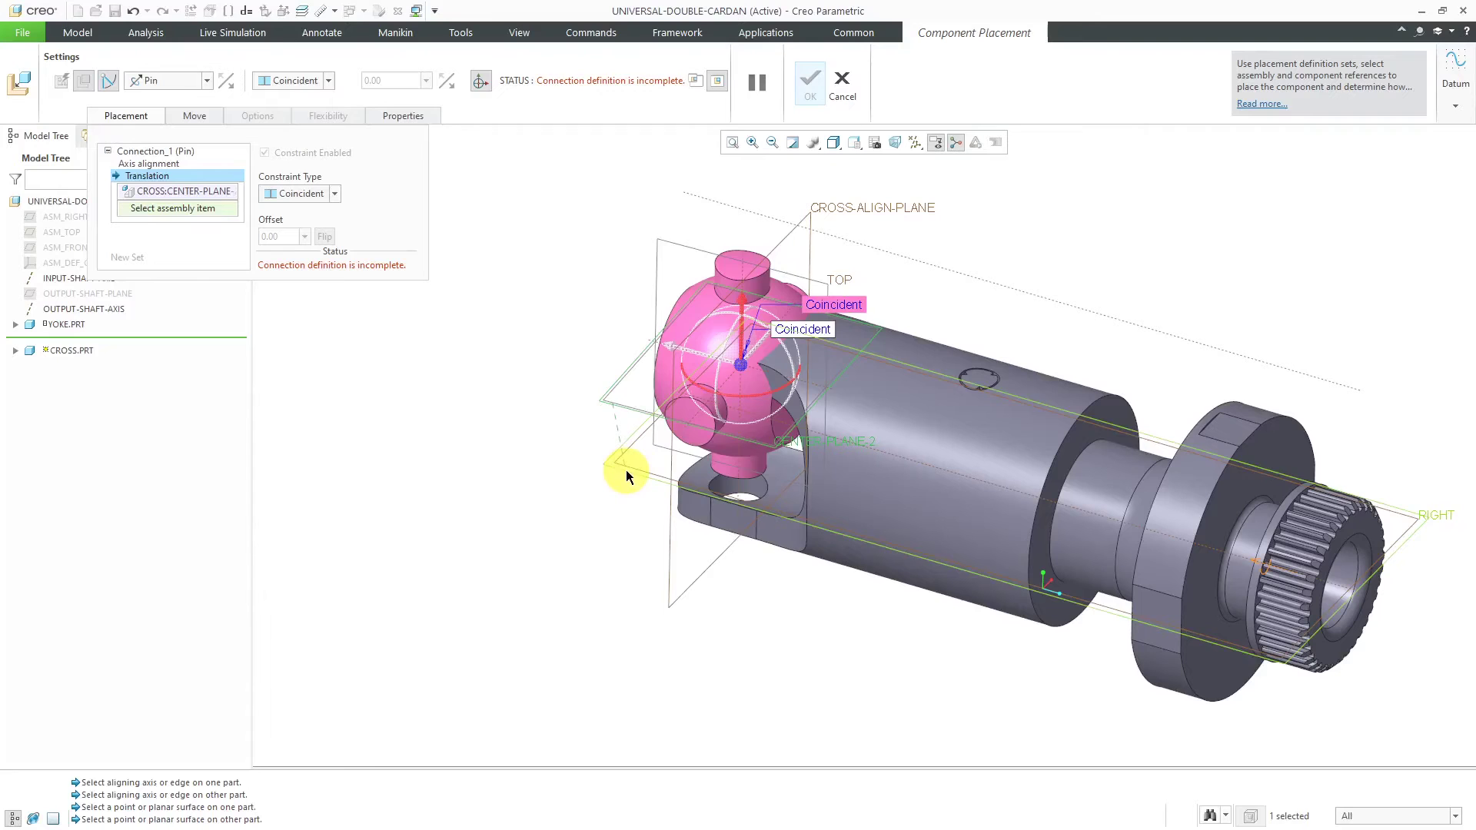
left_click(617, 467)
scroll(569, 481, "down", 2)
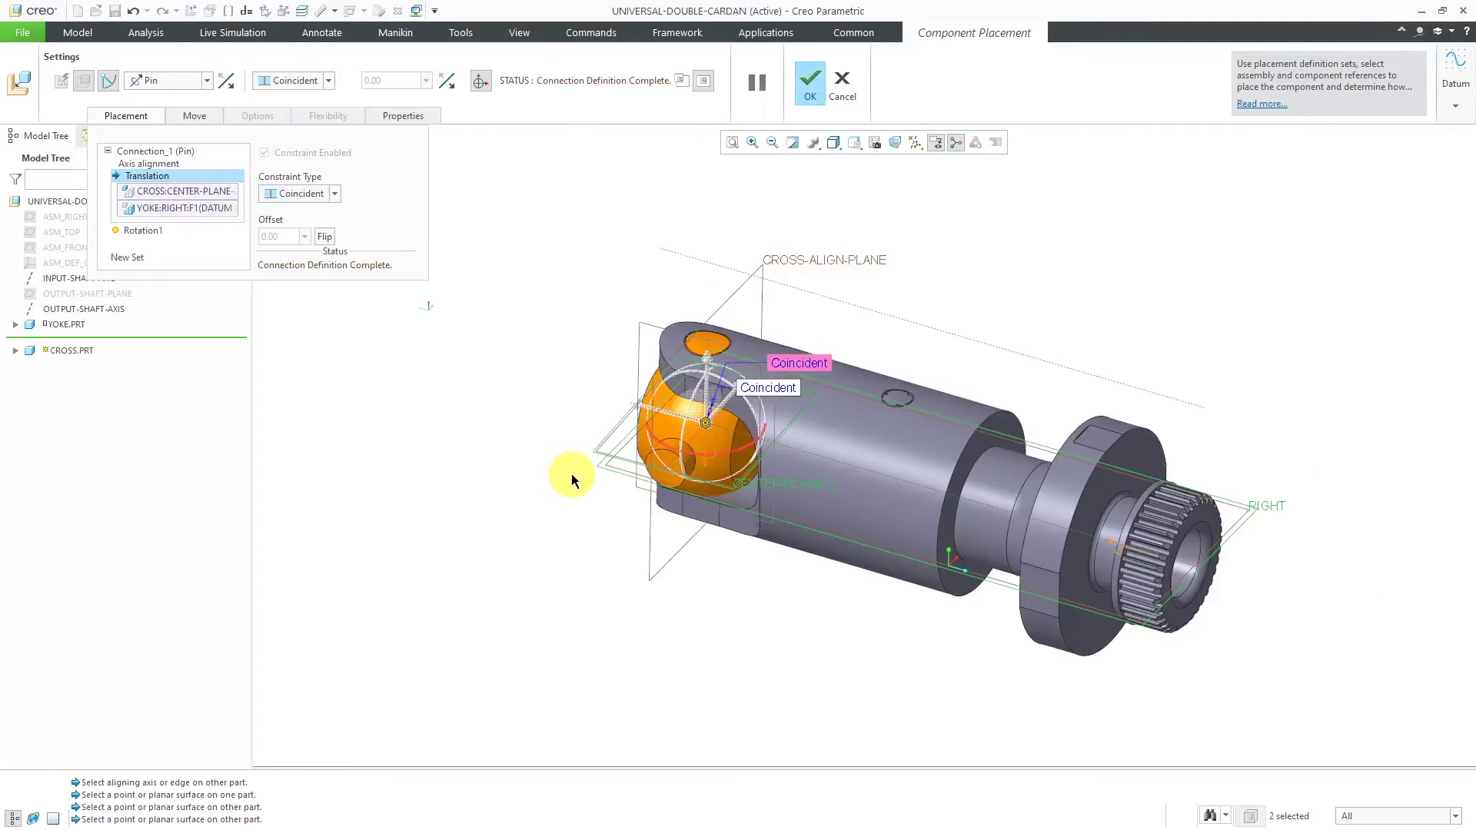
scroll(571, 481, "down", 1)
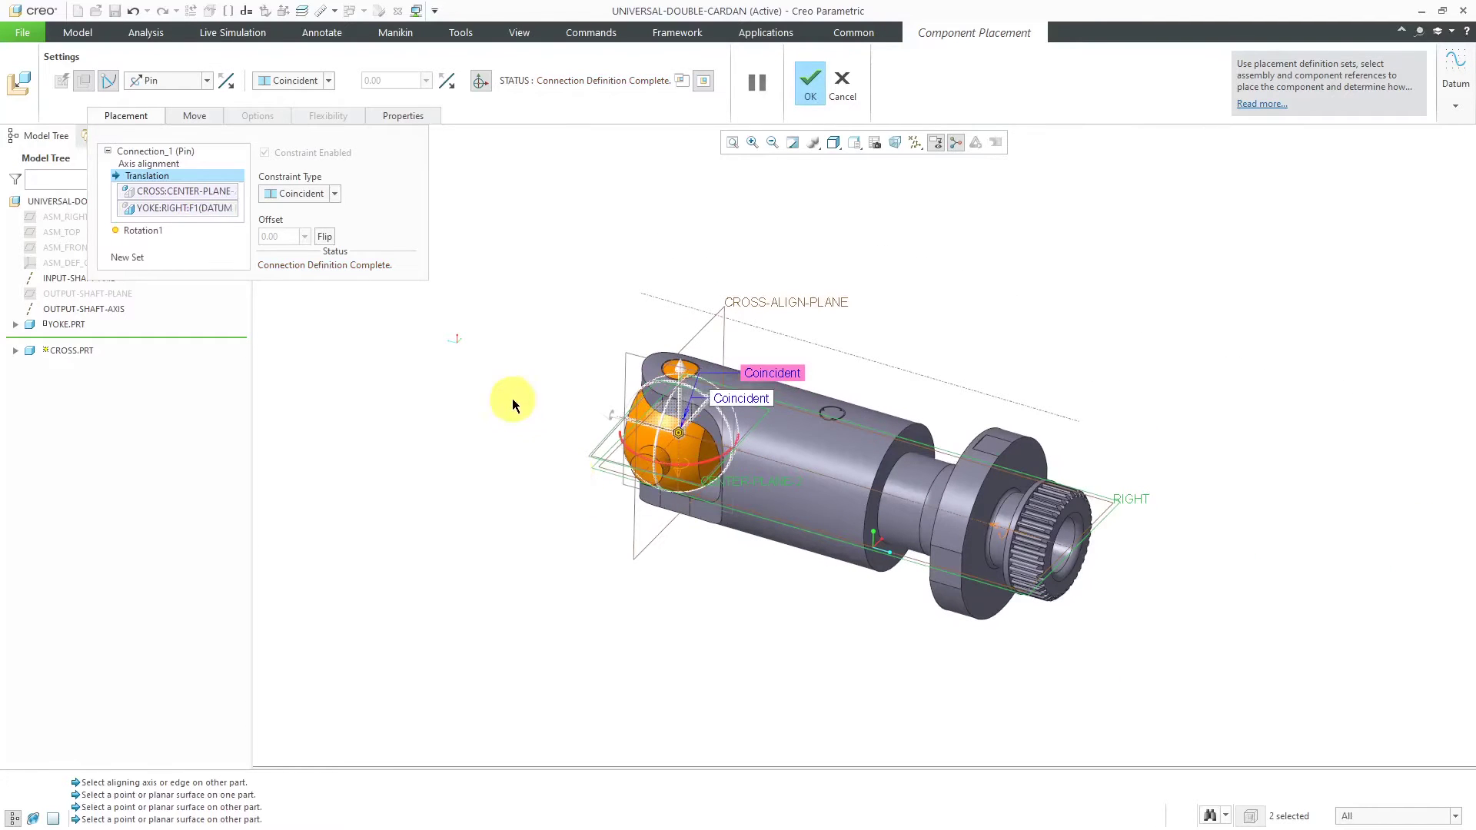
left_click(810, 77)
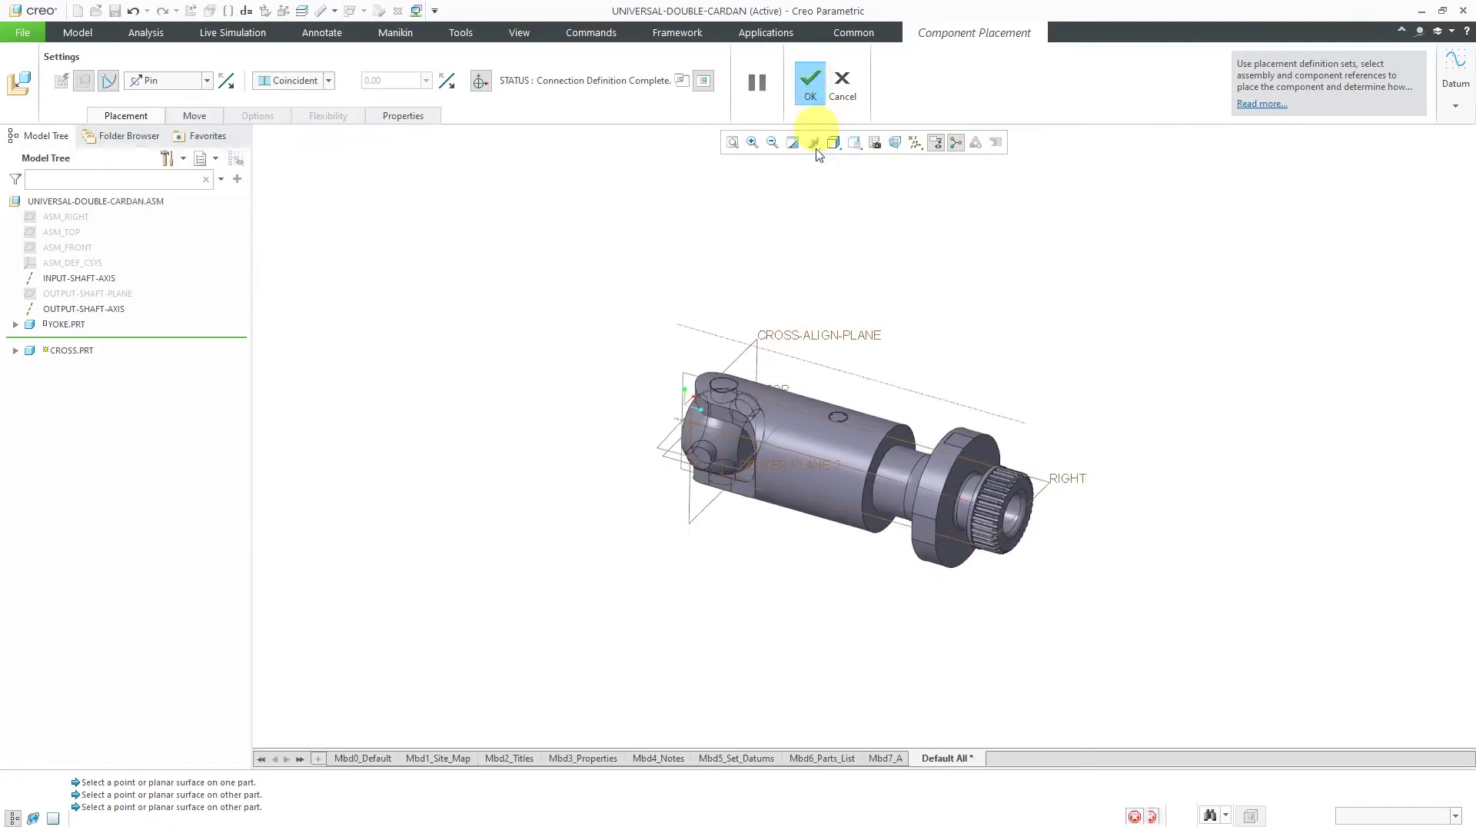
scroll(715, 473, "up", 2)
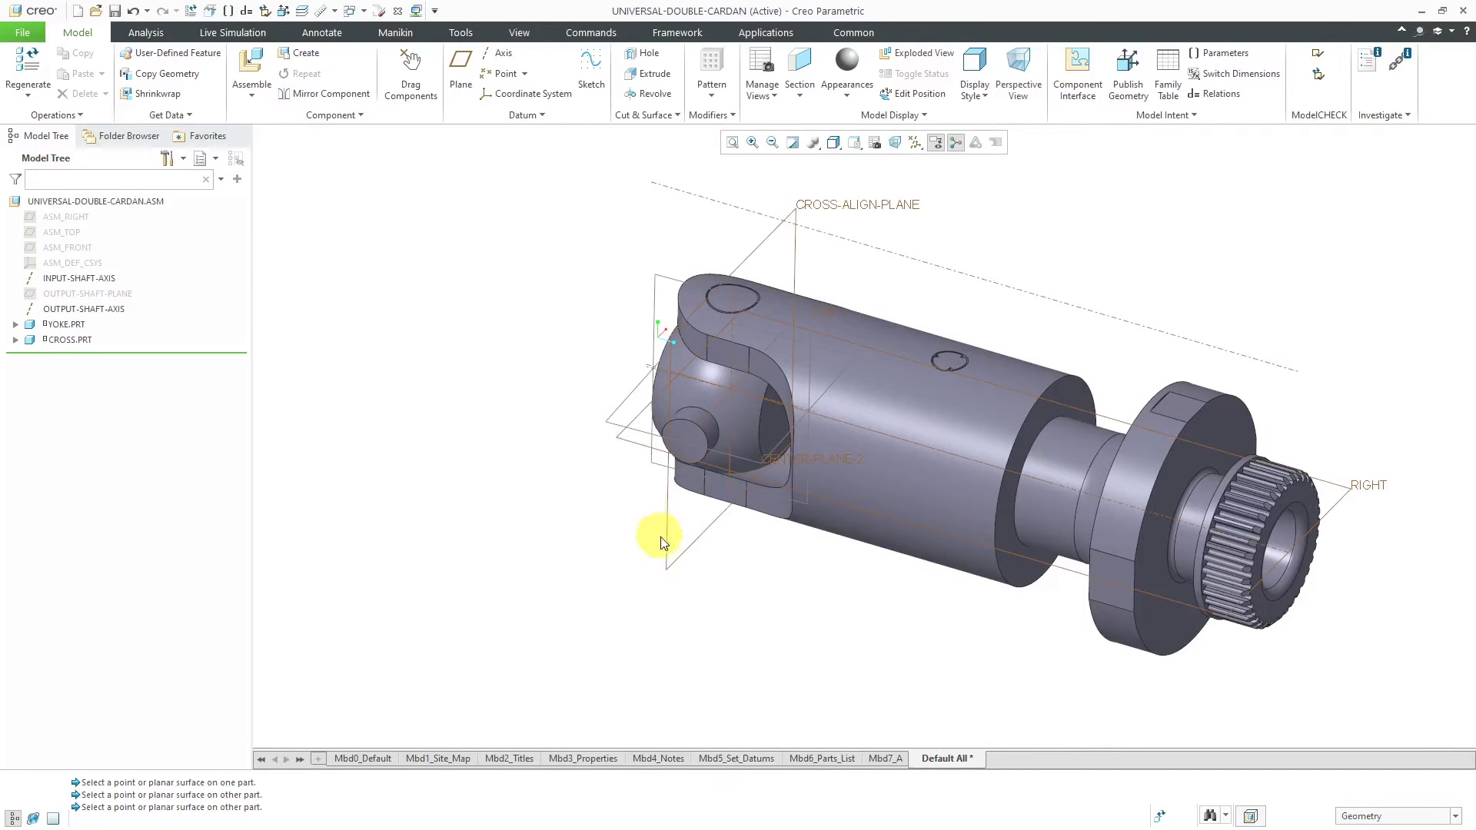
scroll(661, 538, "down", 3)
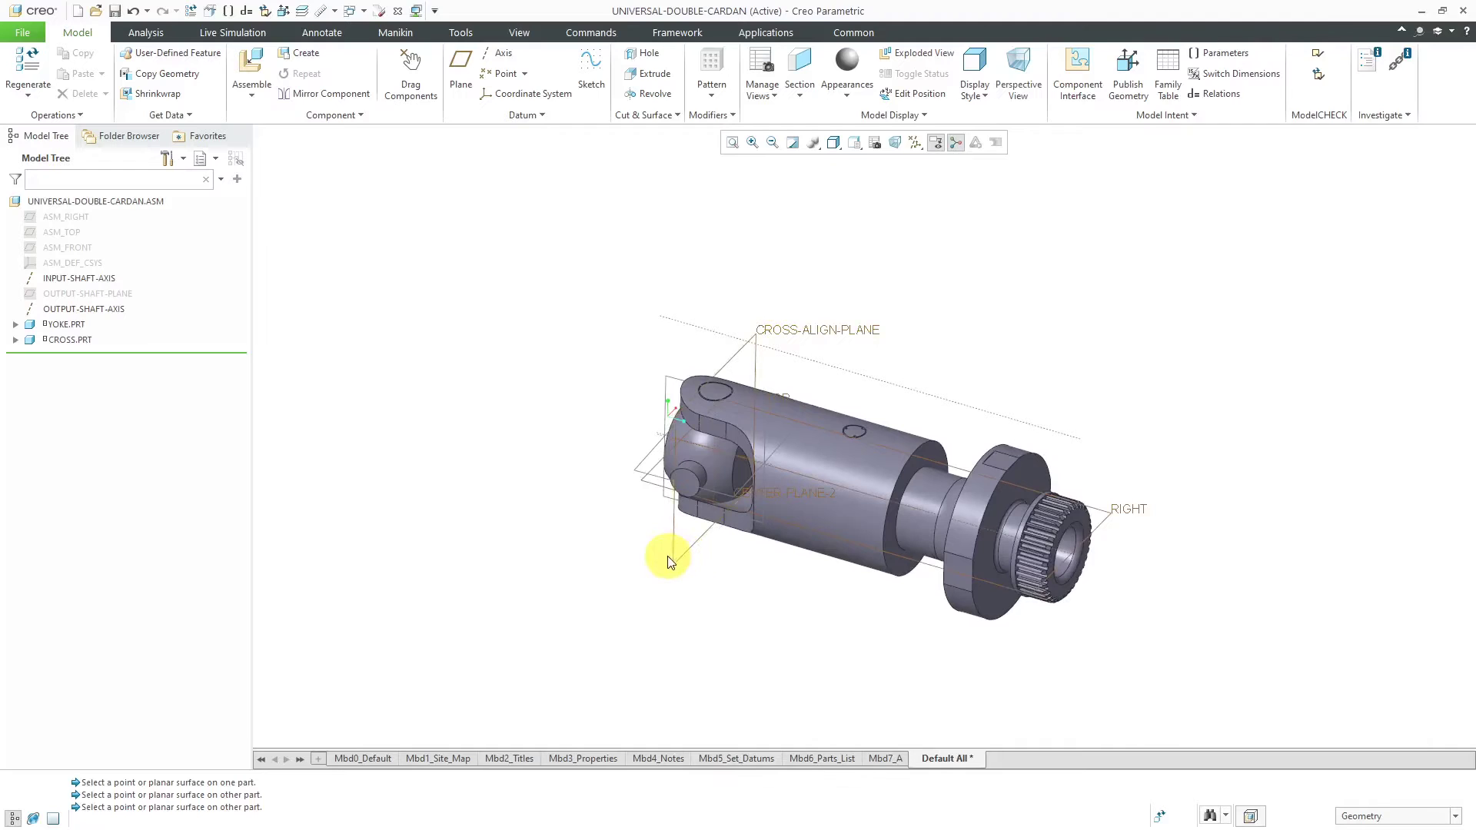
scroll(669, 560, "up", 2)
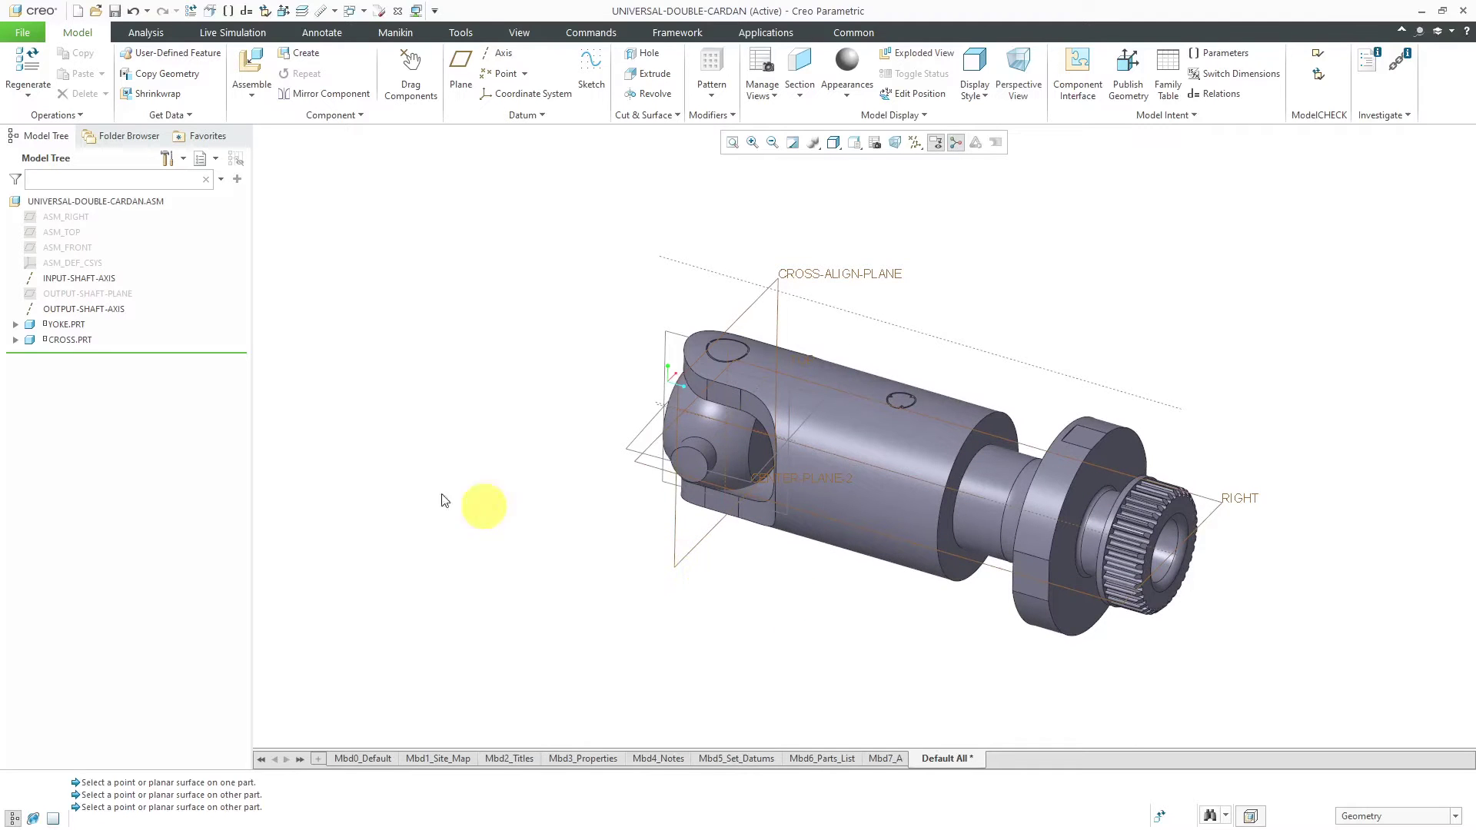
Hide the yoke's datum planes CROSS-ALIGN-PLANE and RIGHT.
left_click(15, 325)
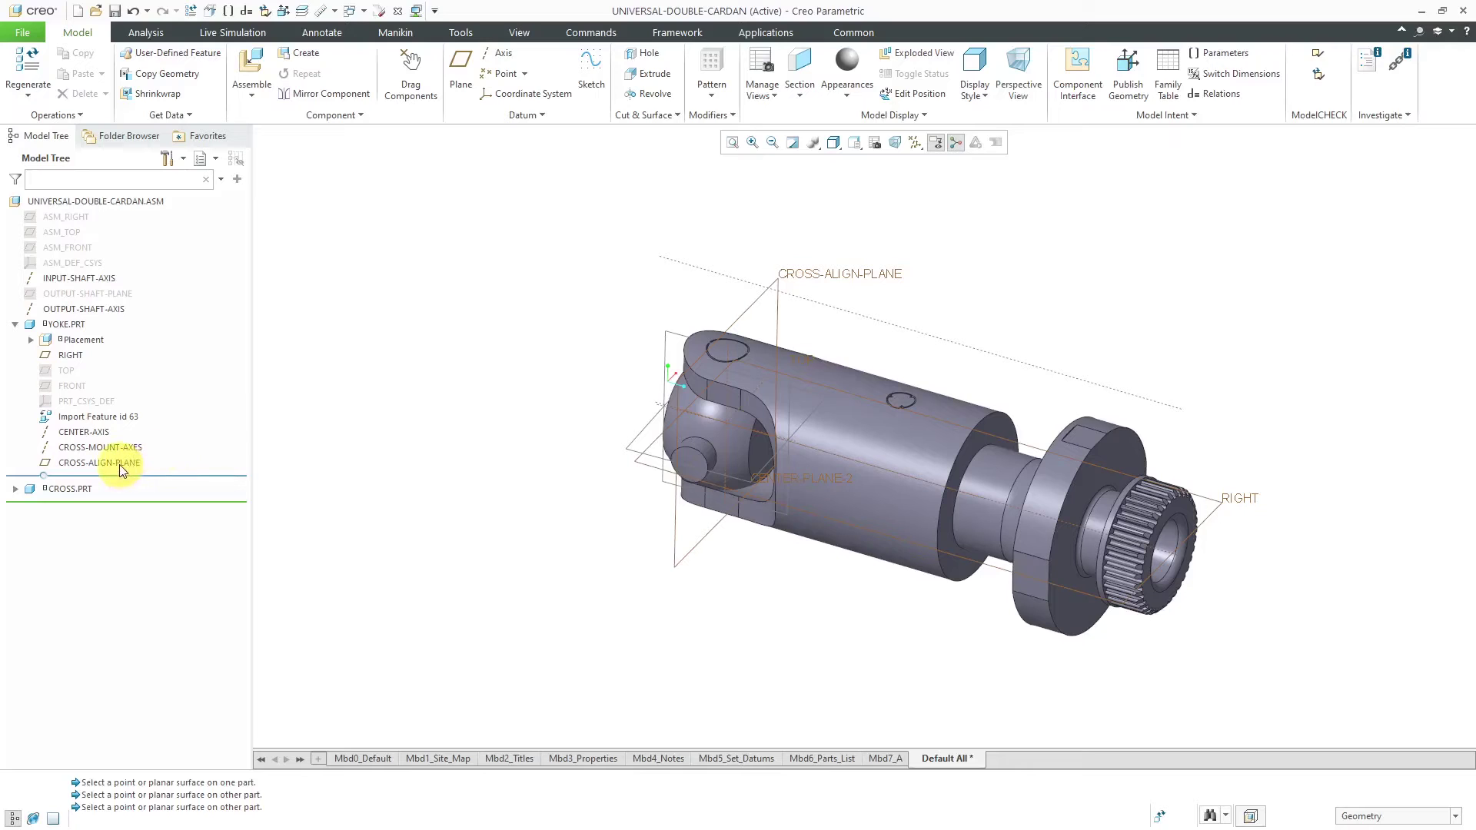
left_click(143, 463)
left_click(167, 415)
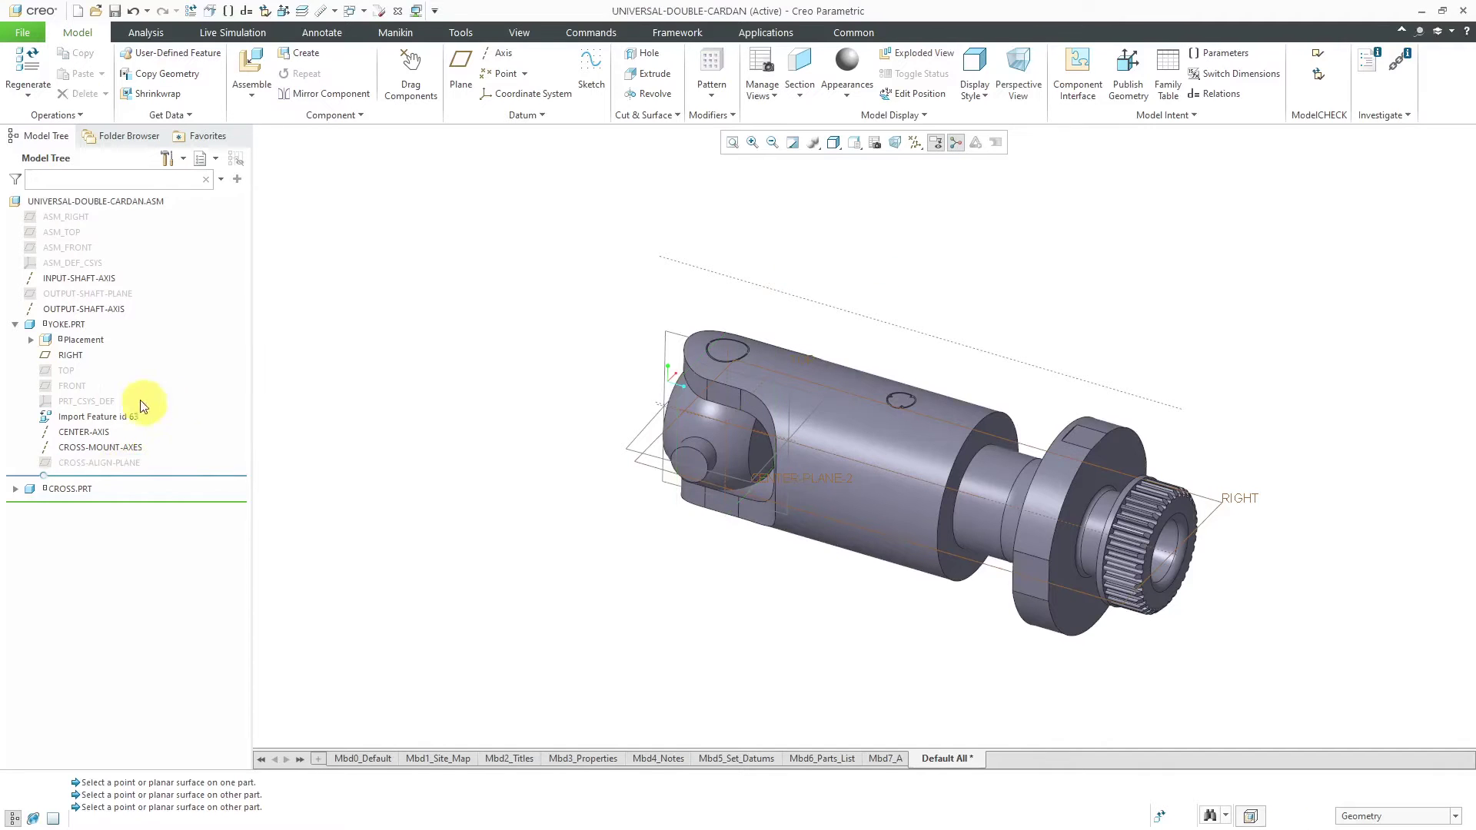
left_click(73, 355)
left_click(121, 304)
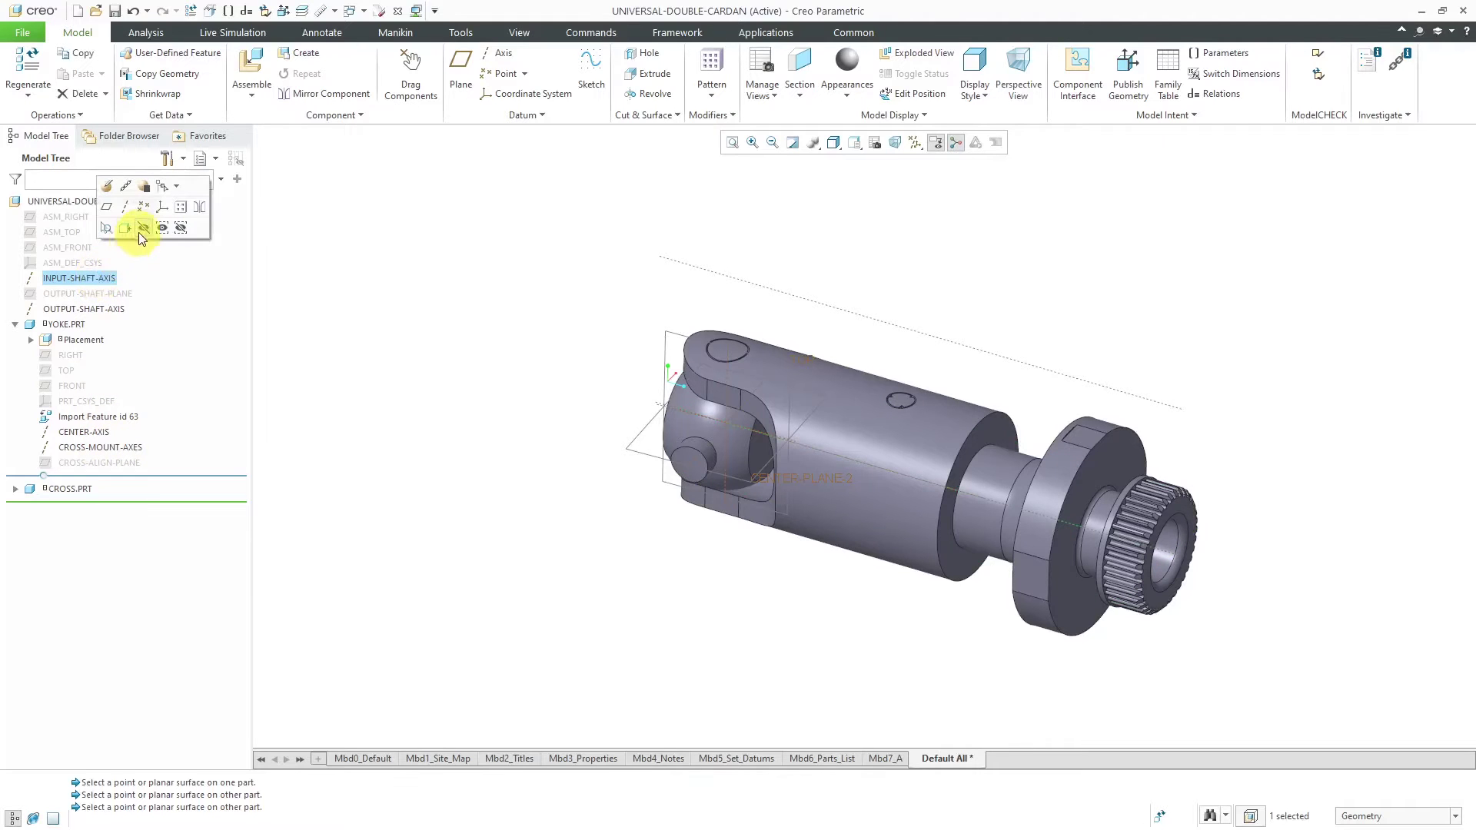
Hide the assembly's INPUT-SHAFT-AXIS and the yoke's CENTER-AXIS, and expand the feature list of the cross.
left_click(143, 228)
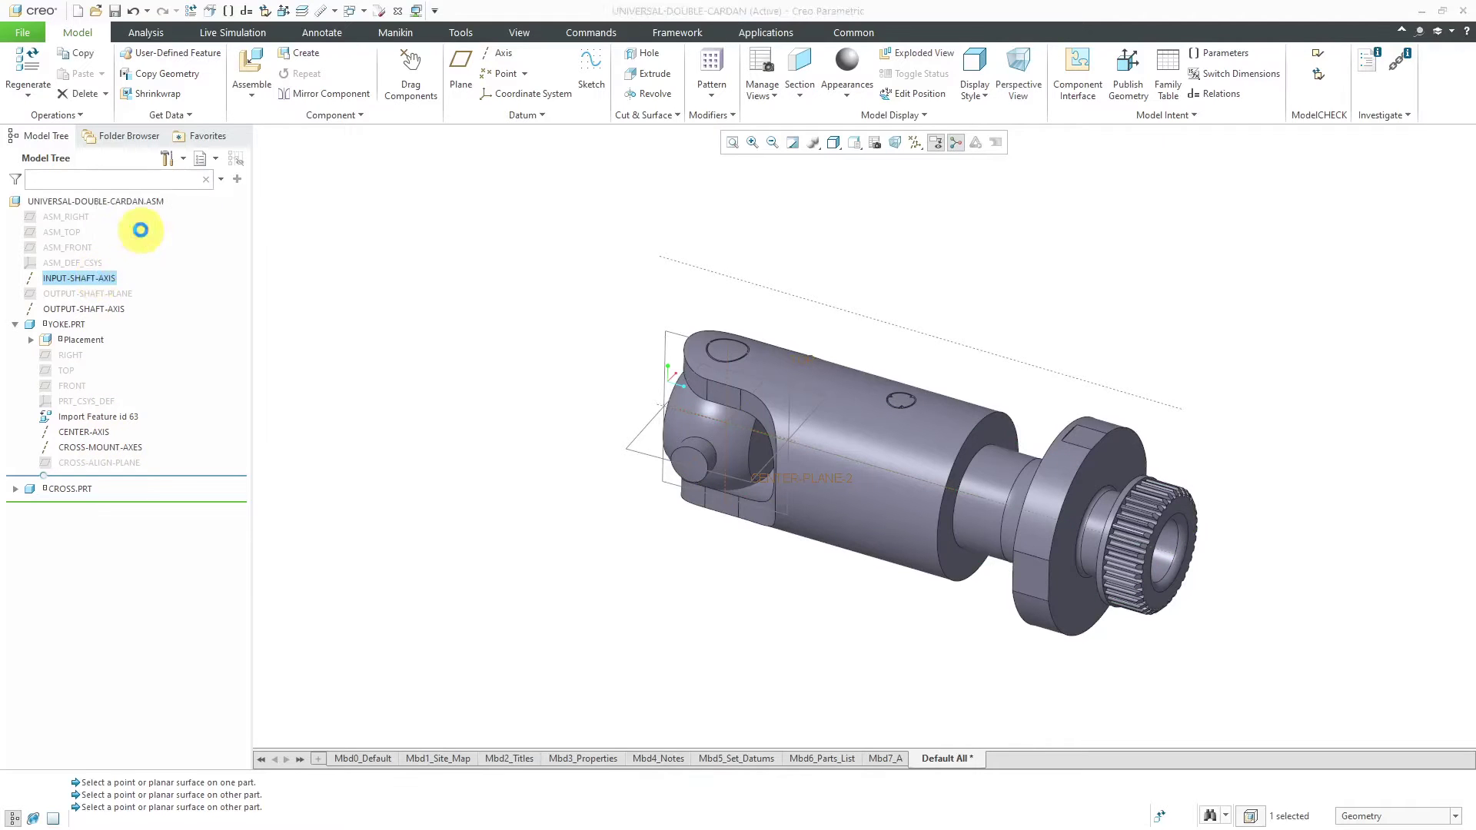
left_click(97, 434)
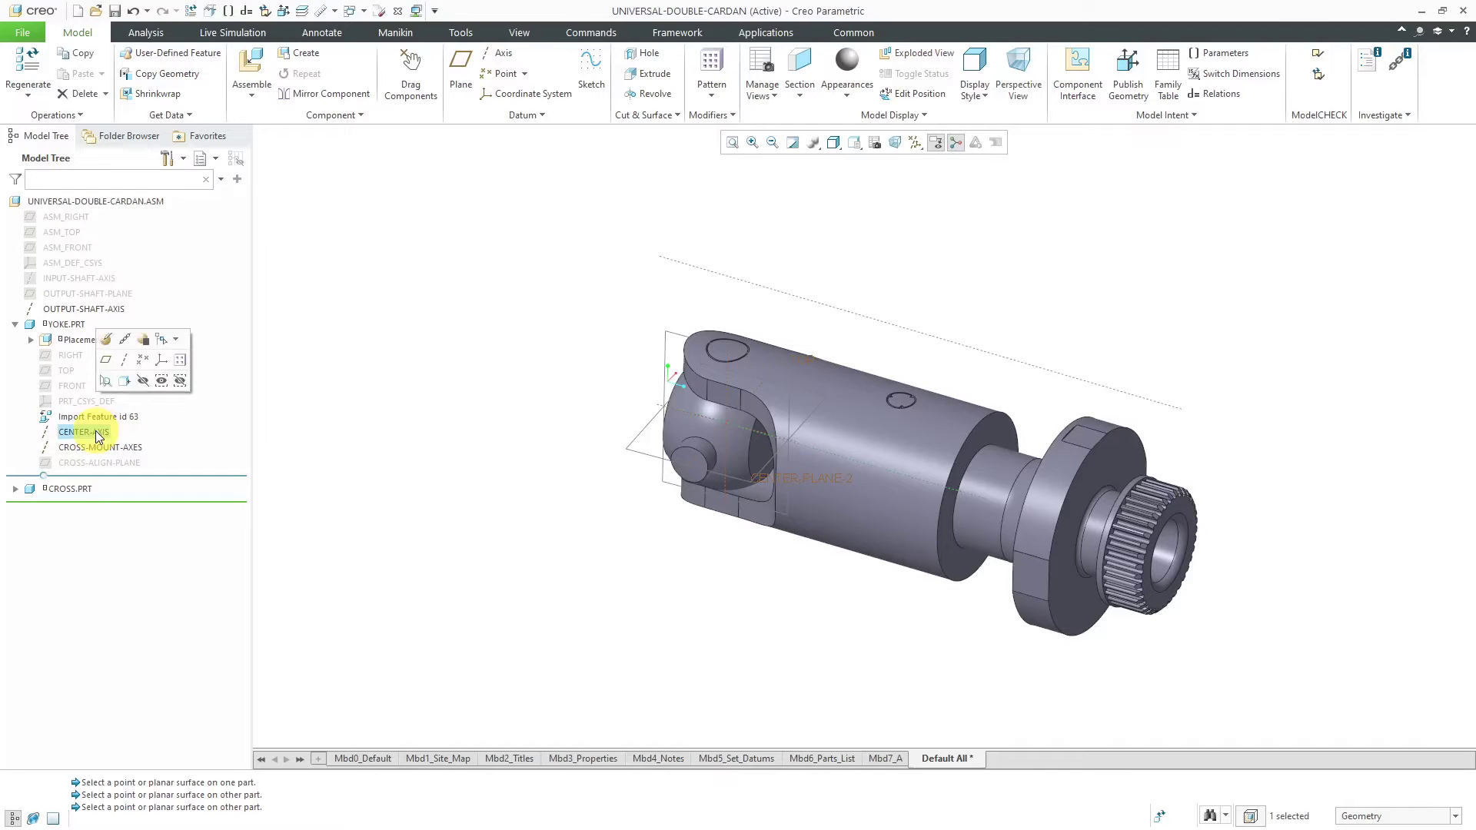
left_click(143, 383)
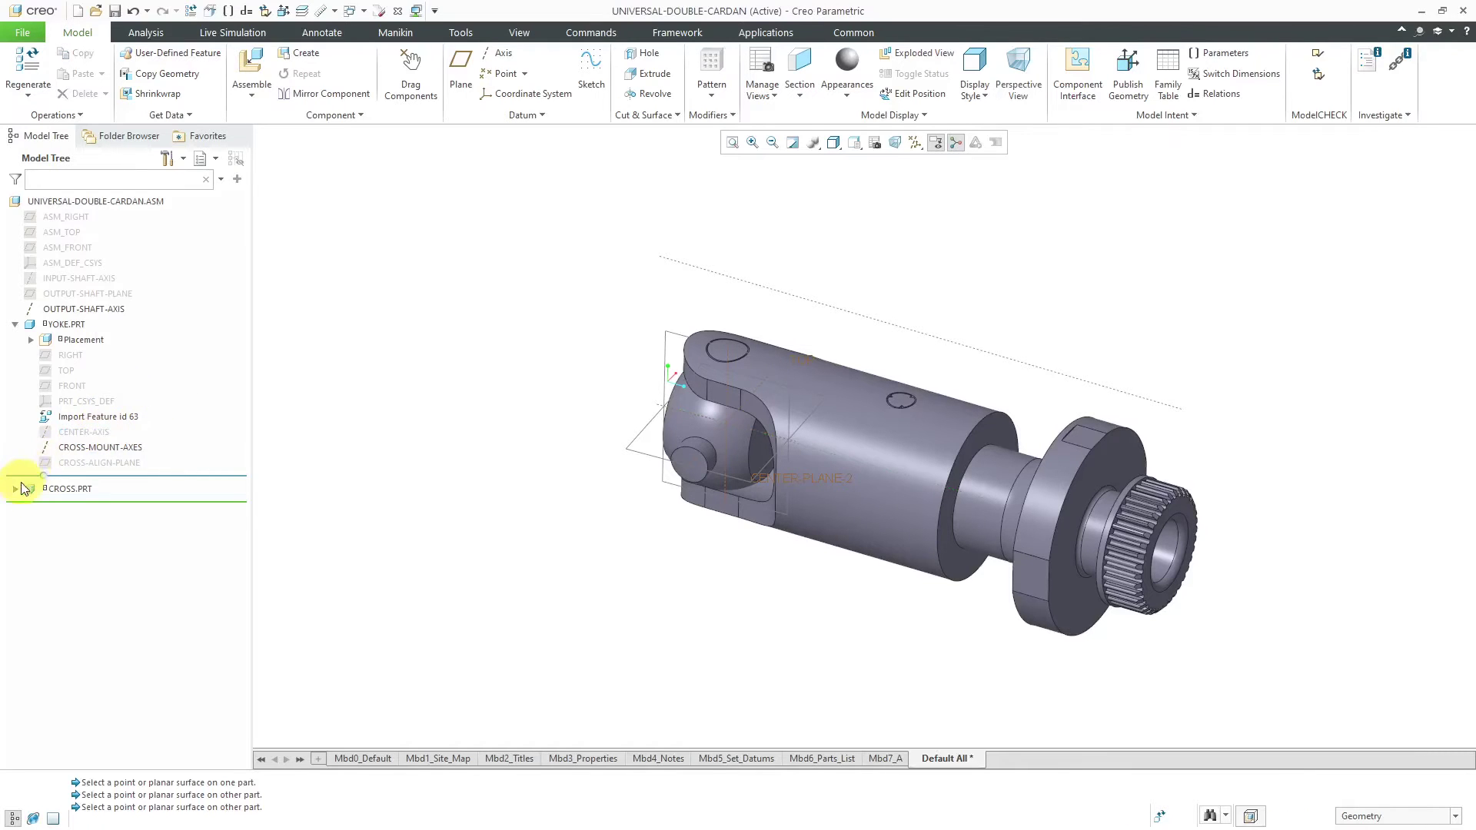
left_click(16, 490)
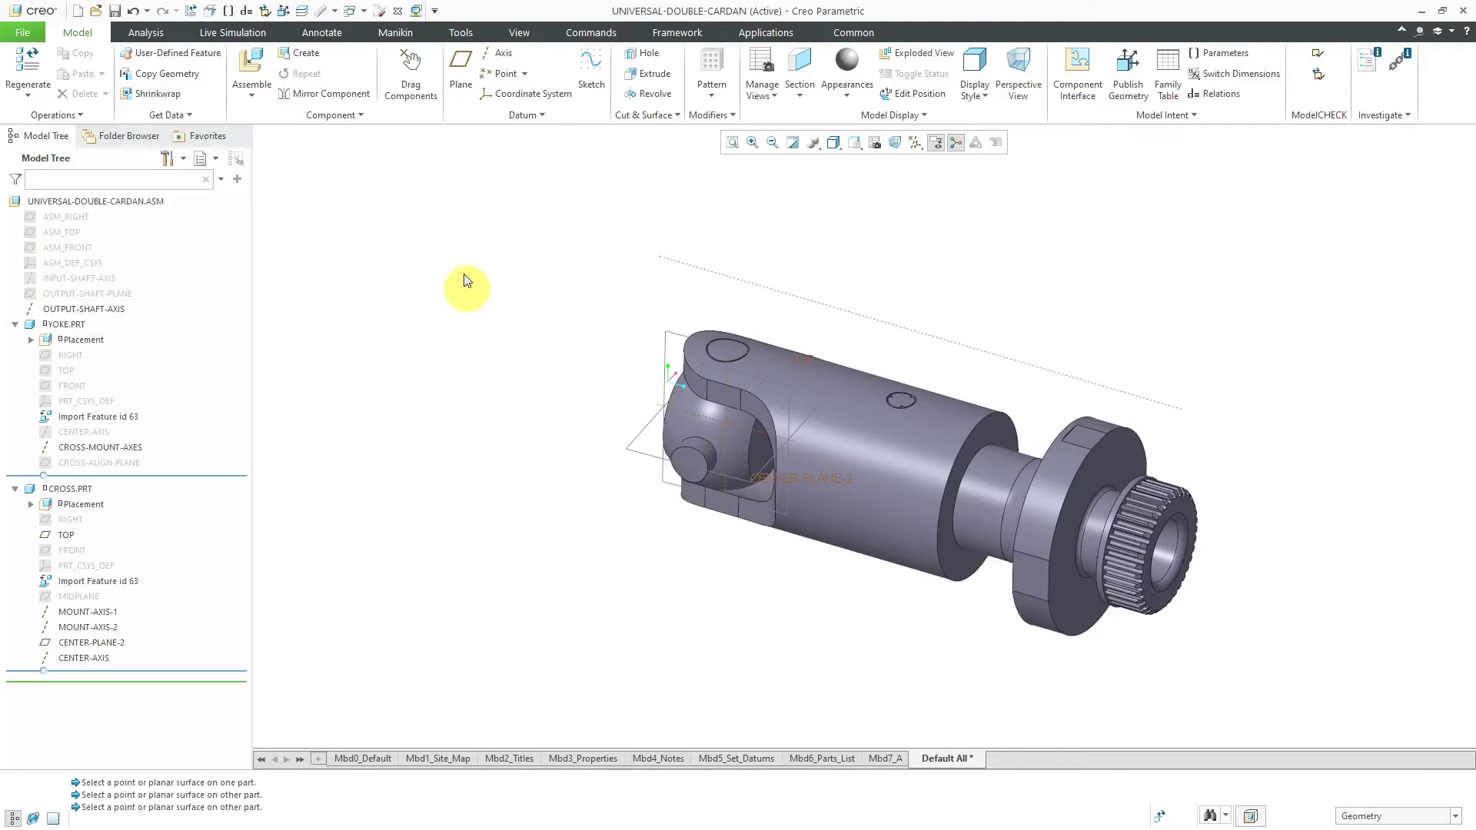
Insert the in-session part center_yoke.prt into the assembly, place it freely near the cross end of the yoke and reorient it.
left_click(254, 73)
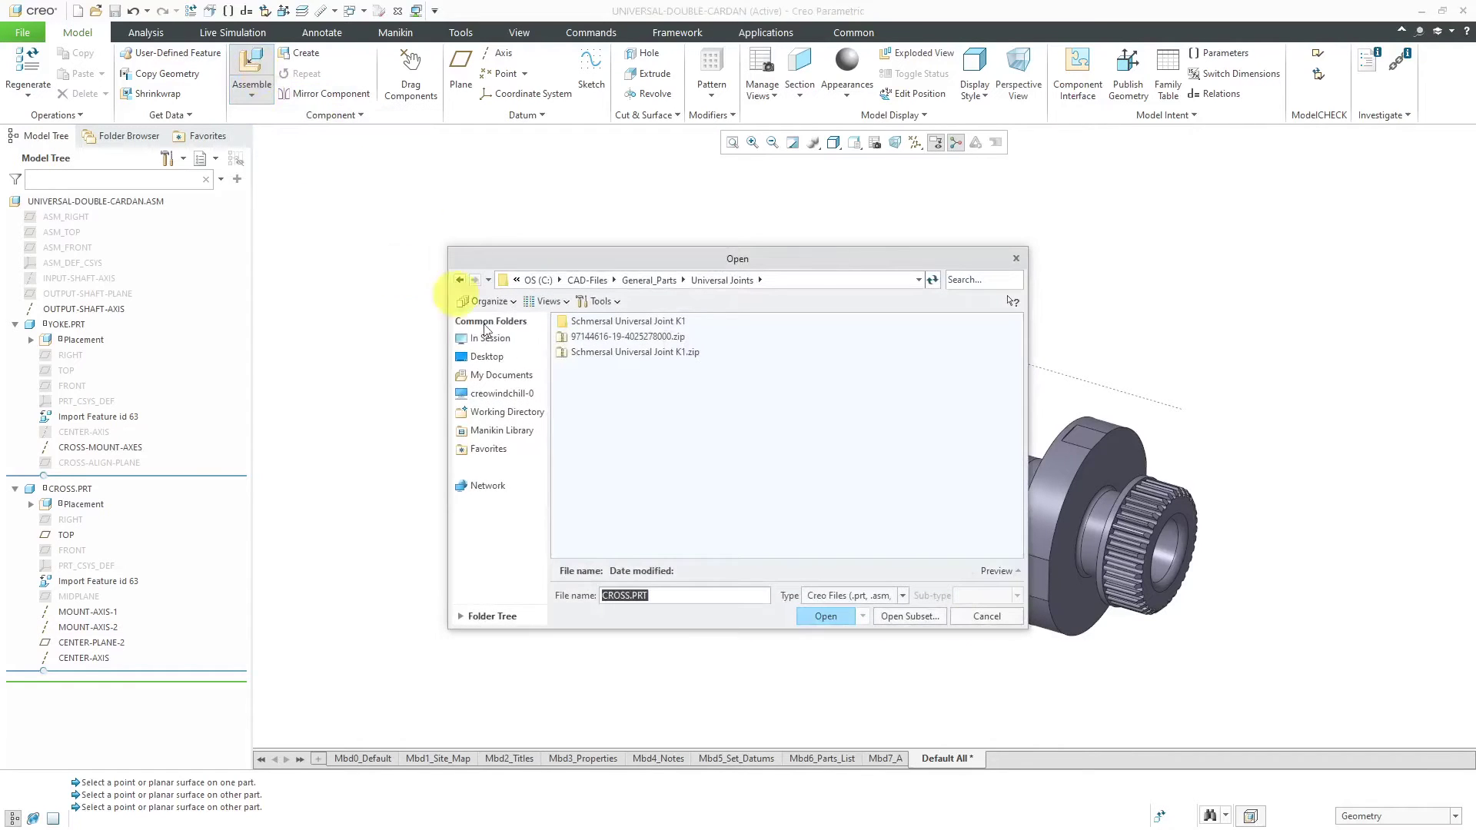
left_click(506, 340)
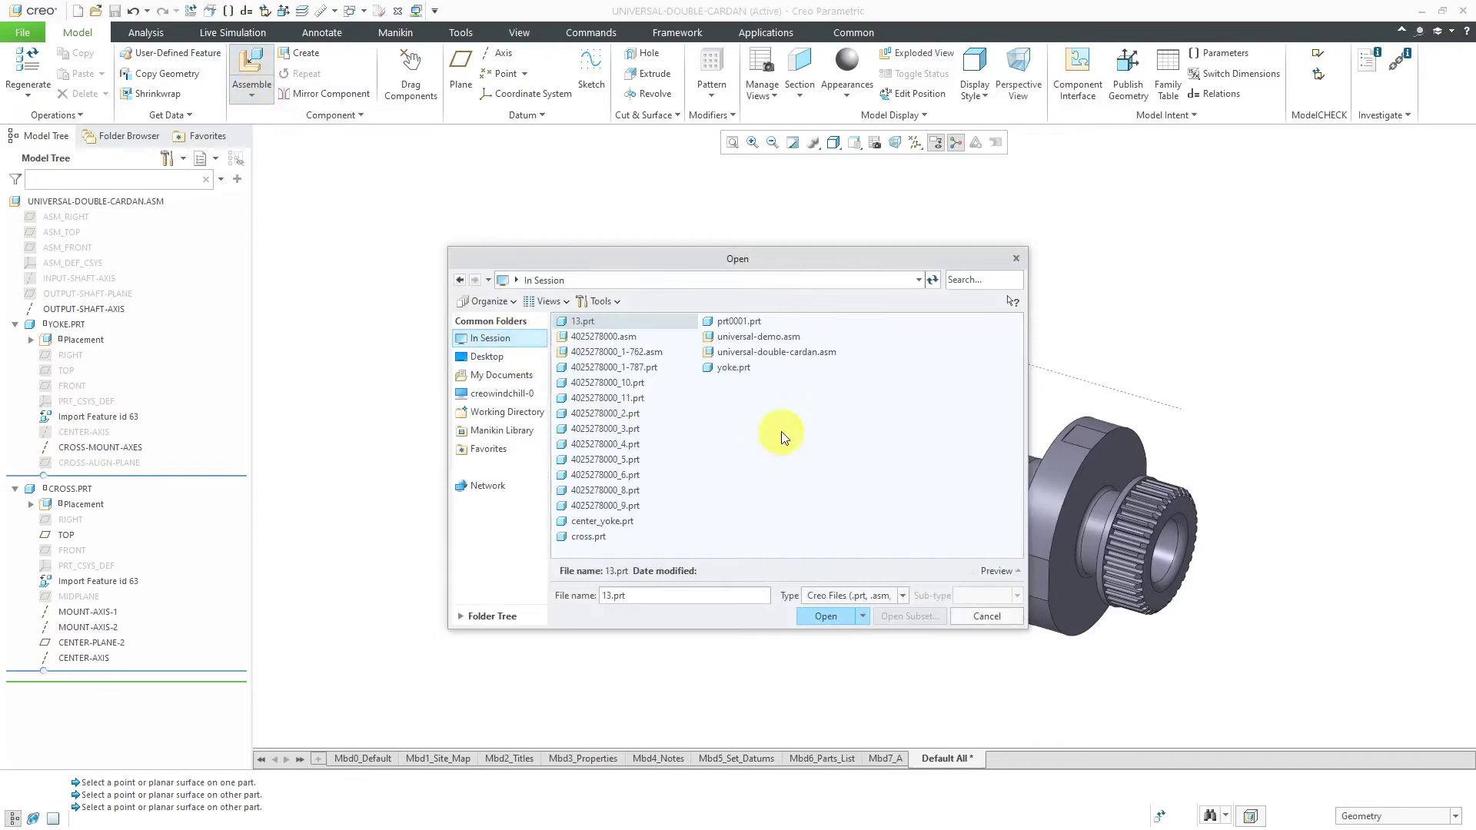
double_click(621, 522)
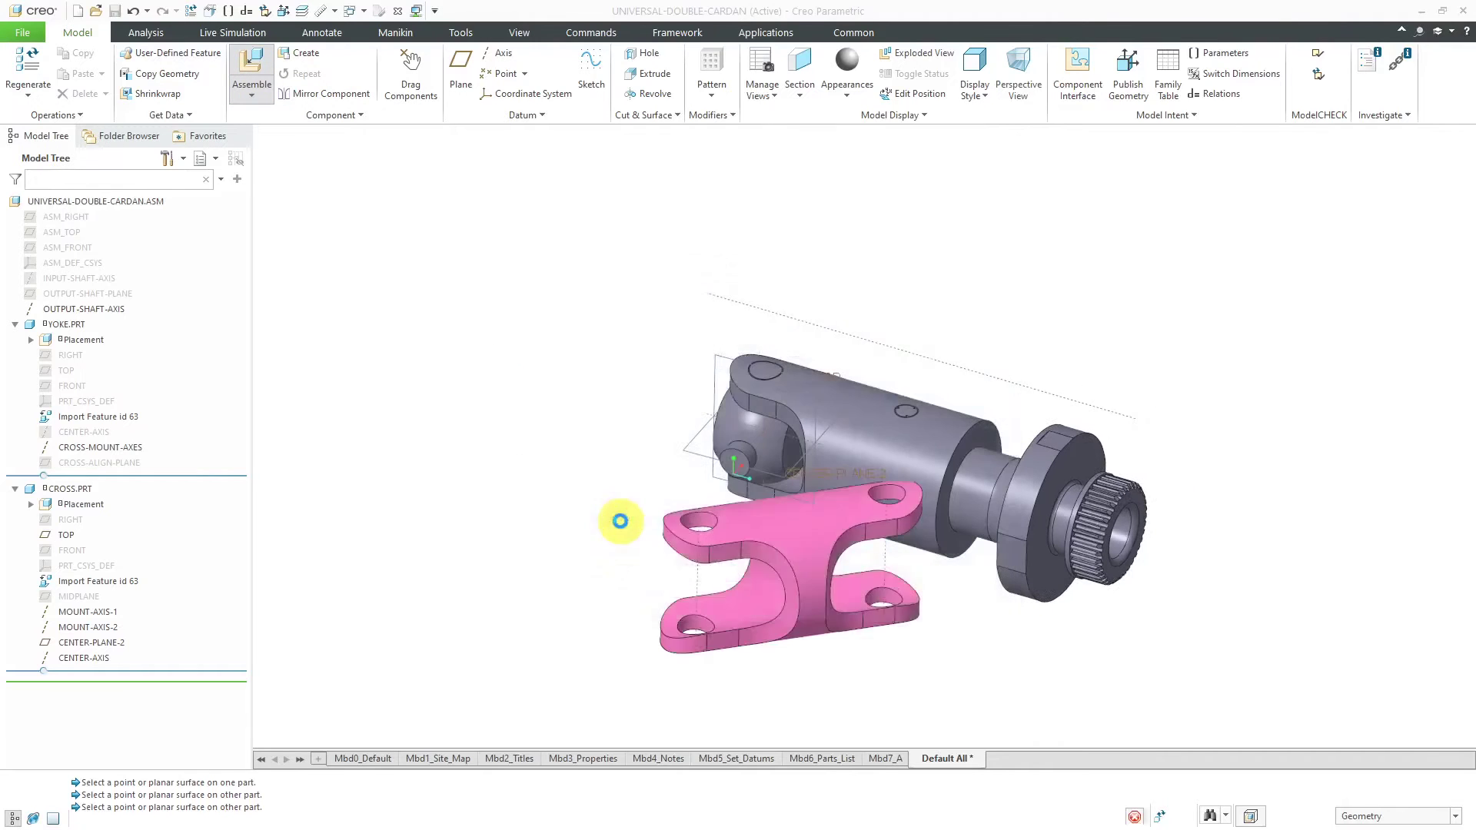
left_click(975, 360)
left_click_drag(546, 303, 619, 376)
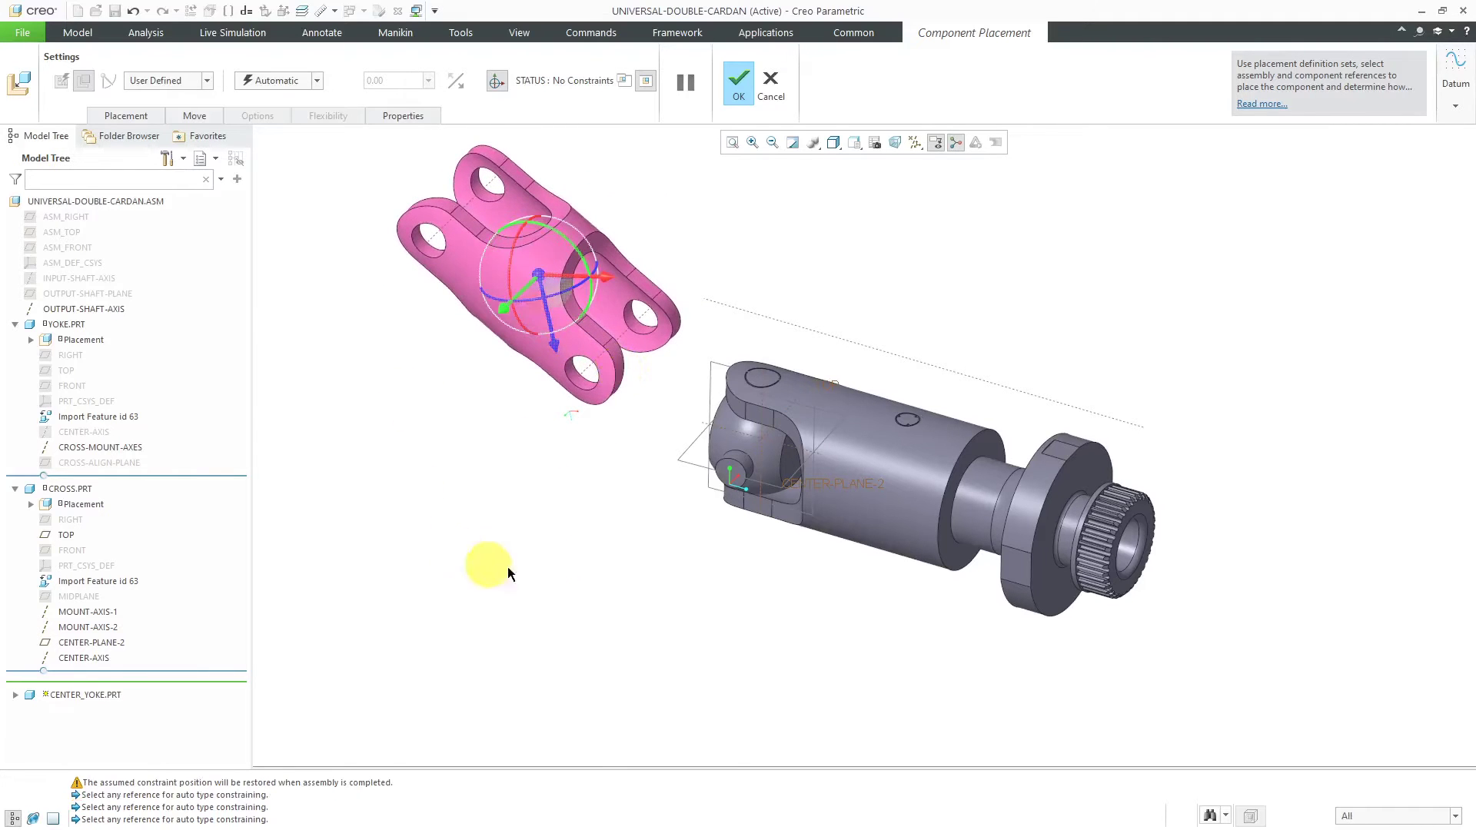
scroll(714, 481, "up", 2)
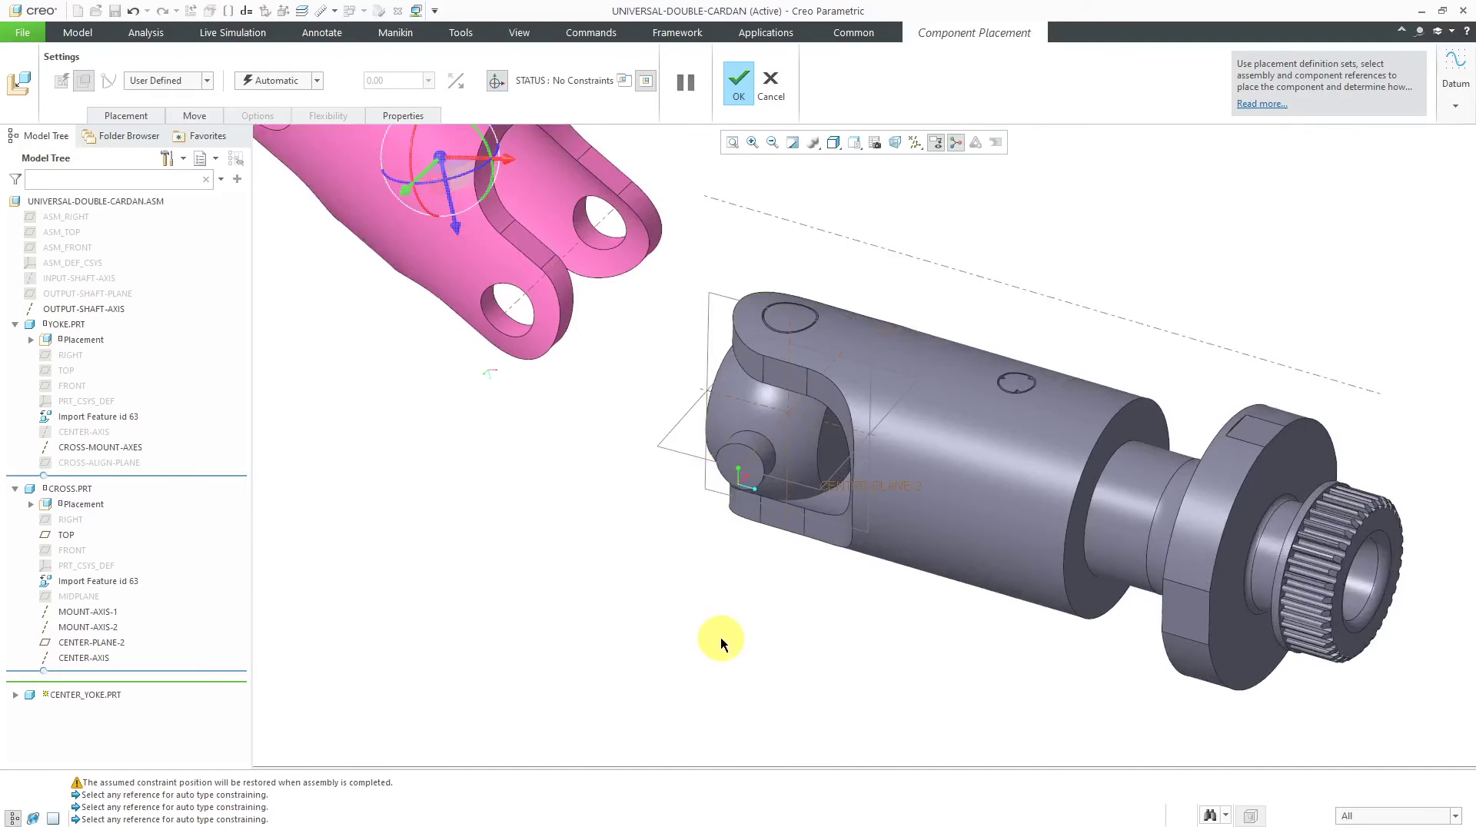
scroll(721, 638, "down", 2)
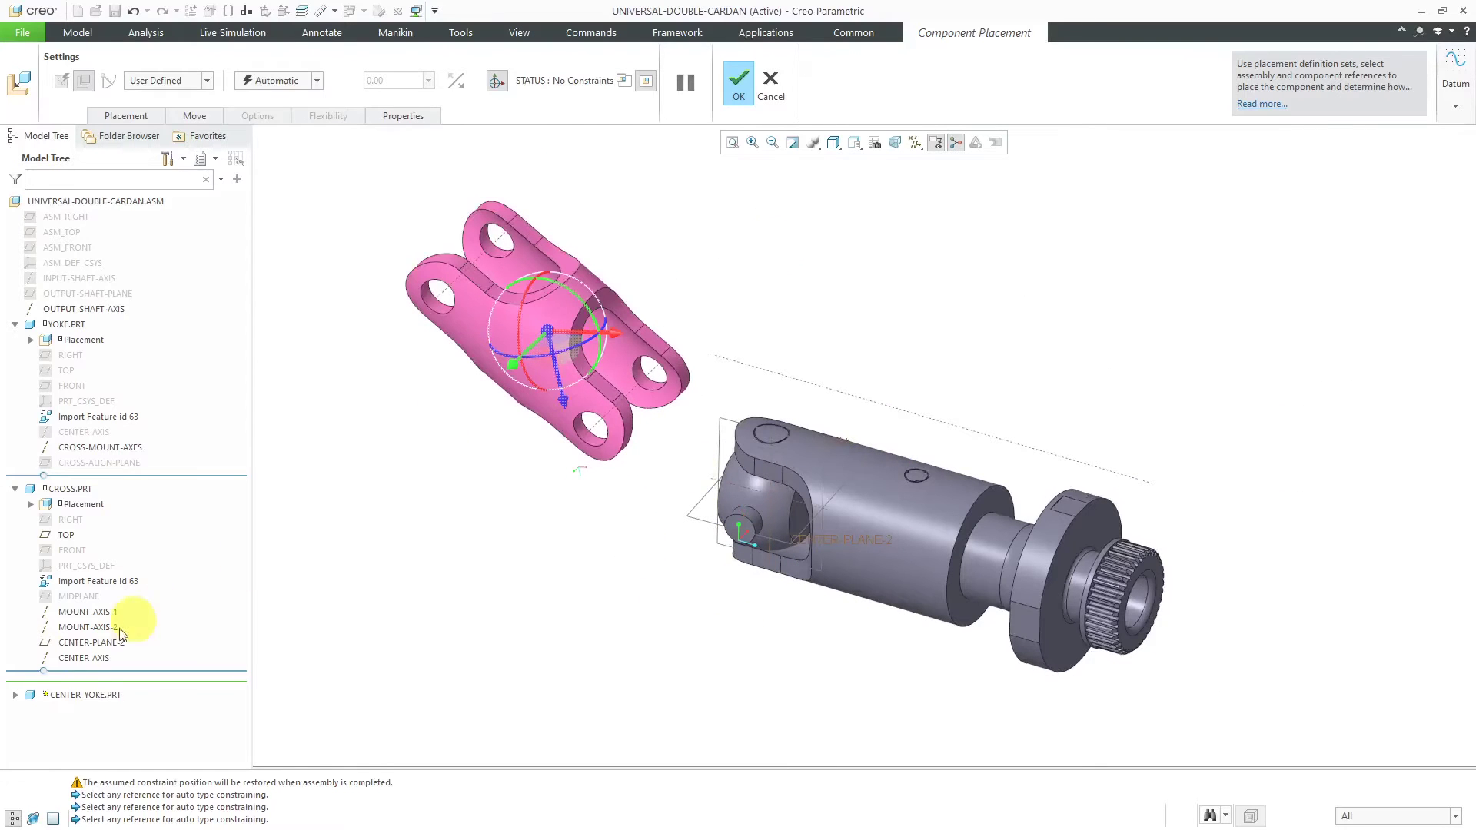
Give the center yoke a Pin connection and align its MOUNT-AXIS-1 with the cross's MOUNT-AXIS-1.
left_click(16, 696)
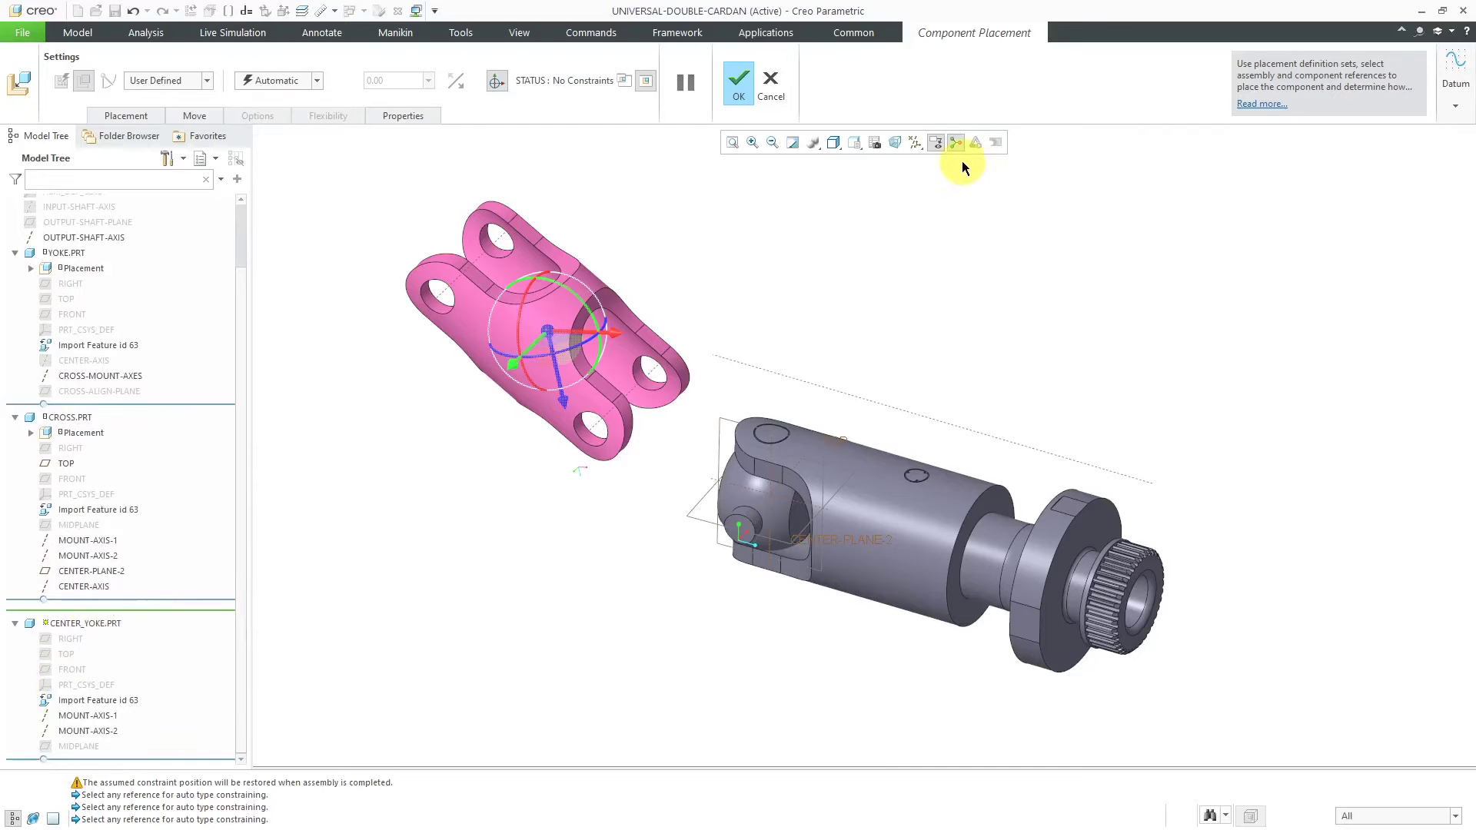
left_click(178, 80)
left_click(150, 125)
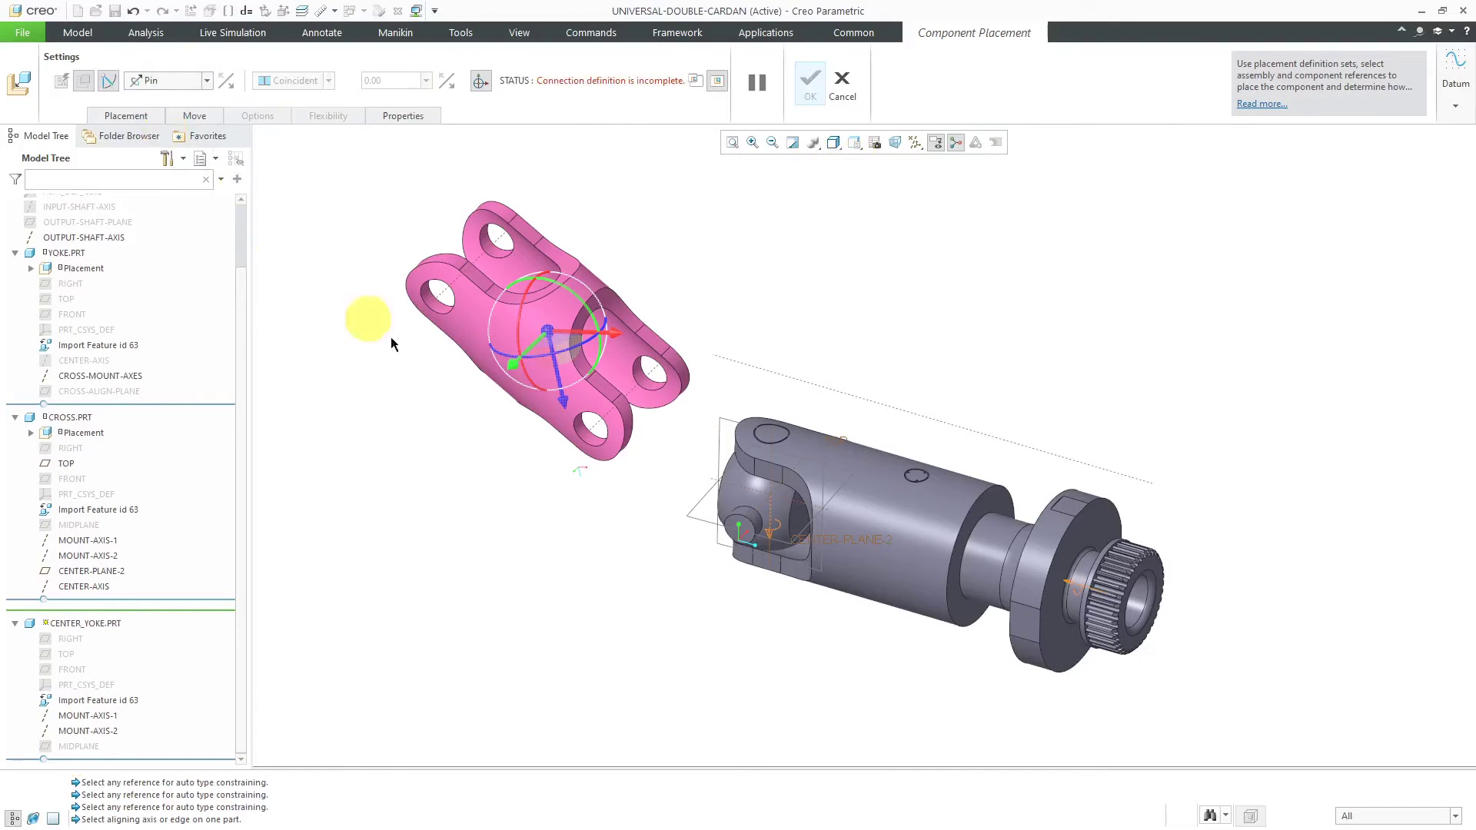
left_click(630, 395)
scroll(684, 580, "up", 4)
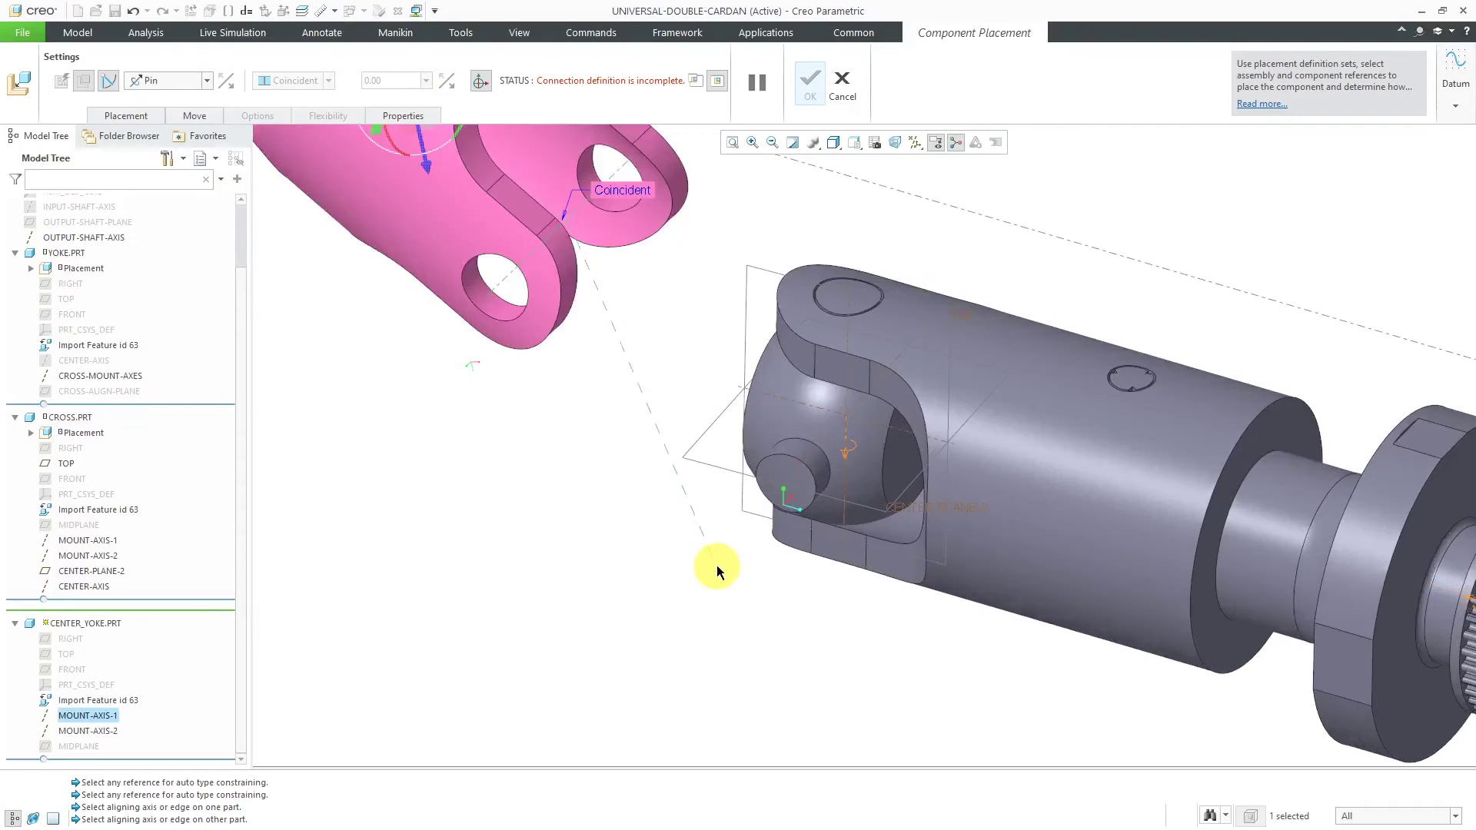
left_click(811, 467)
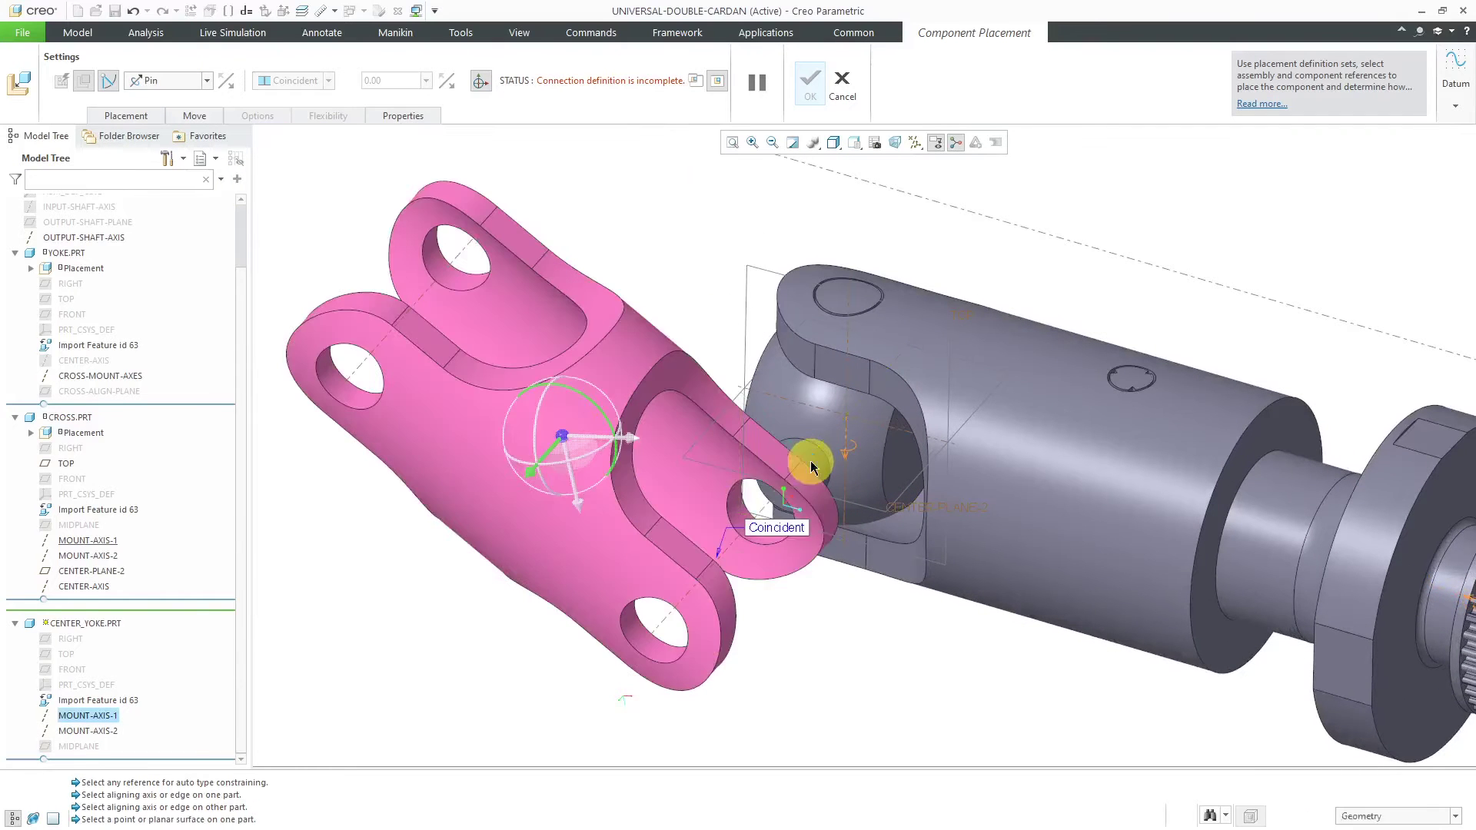
scroll(796, 590, "down", 2)
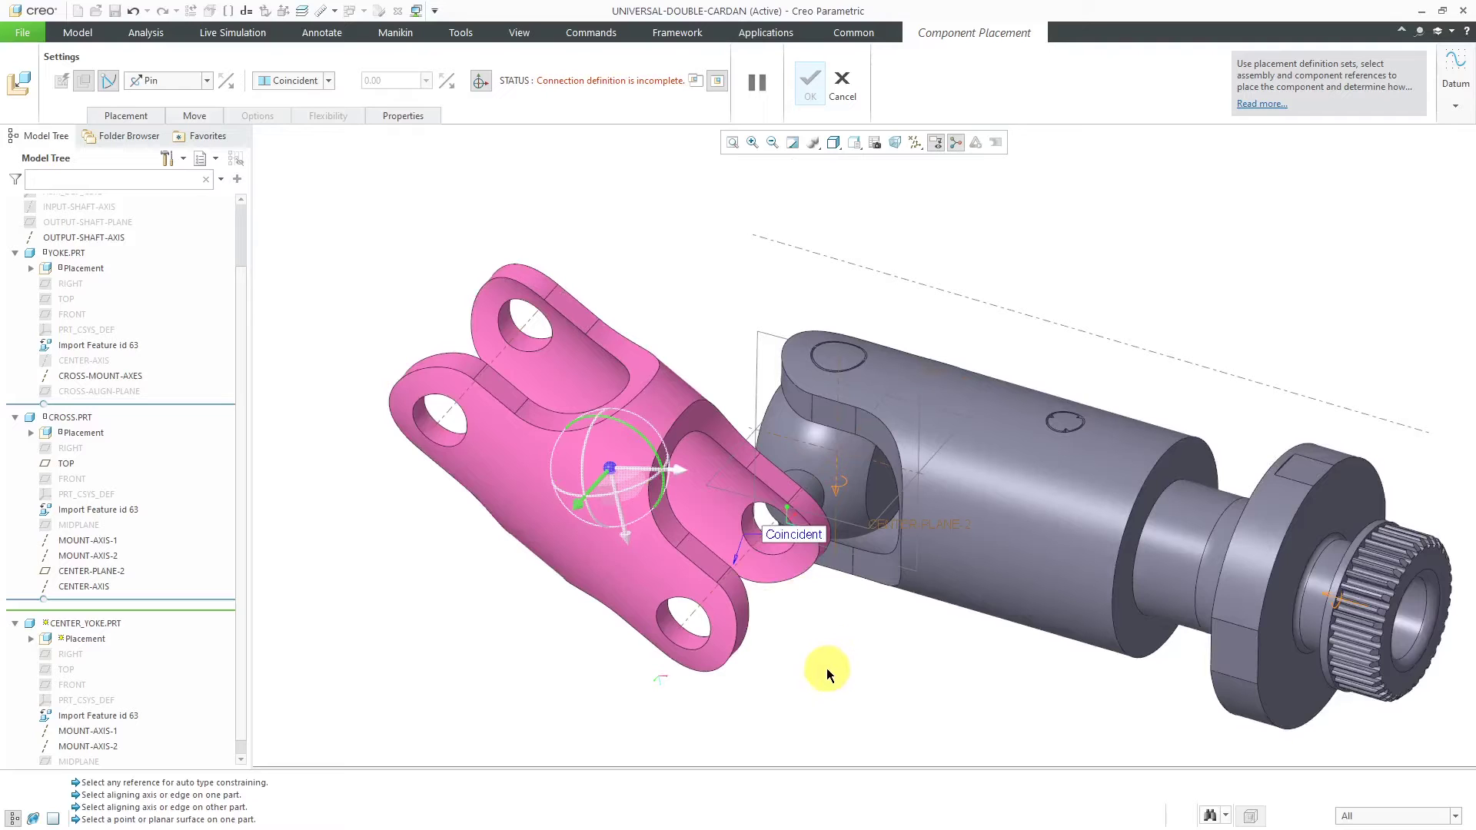
Try the center yoke's MIDPLANE and its RIGHT plane as the Pin connection's translation reference, removing each one.
left_click(125, 116)
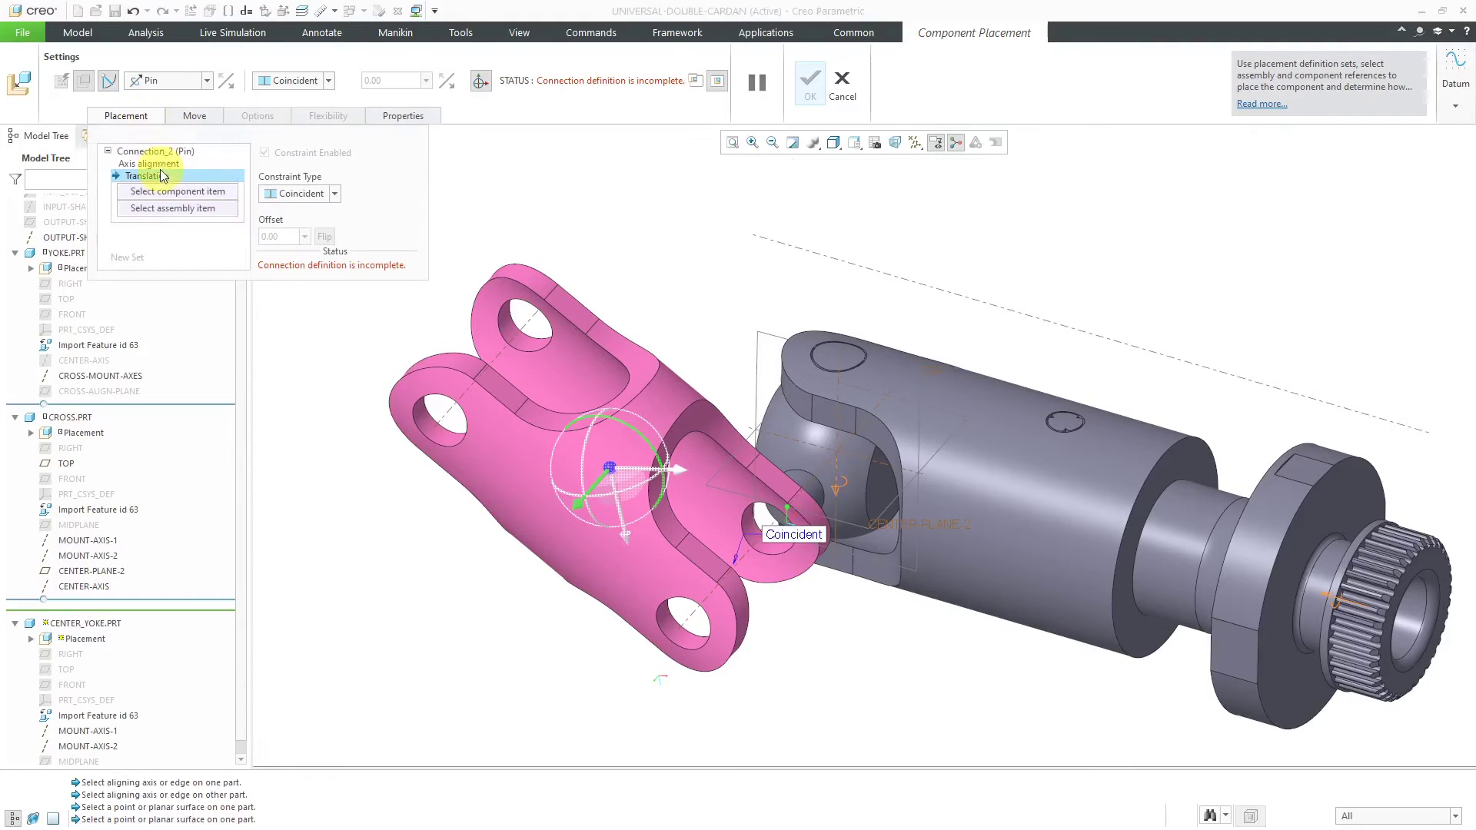
right_click(88, 762)
left_click(89, 762)
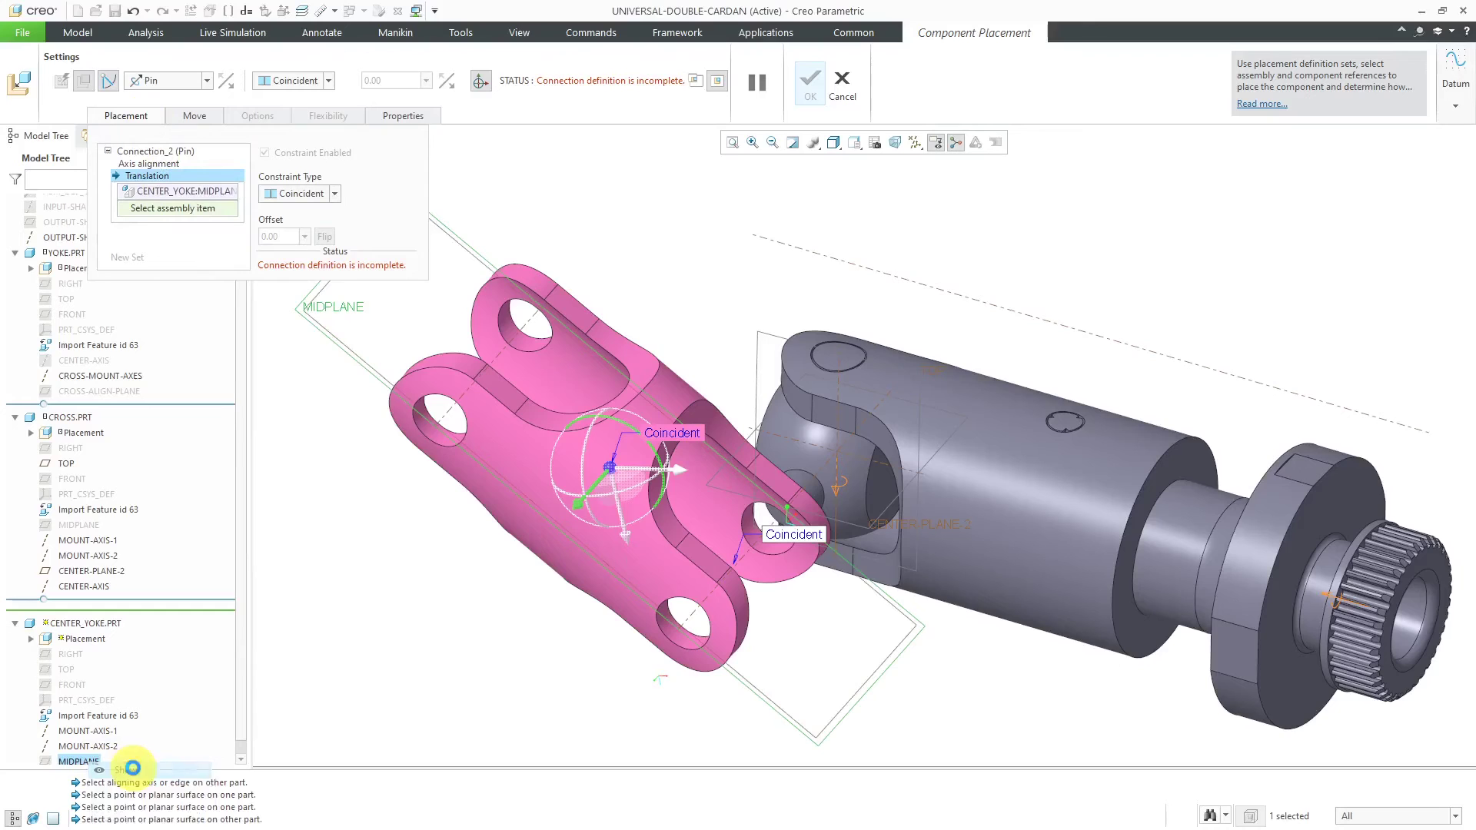
scroll(667, 557, "down", 2)
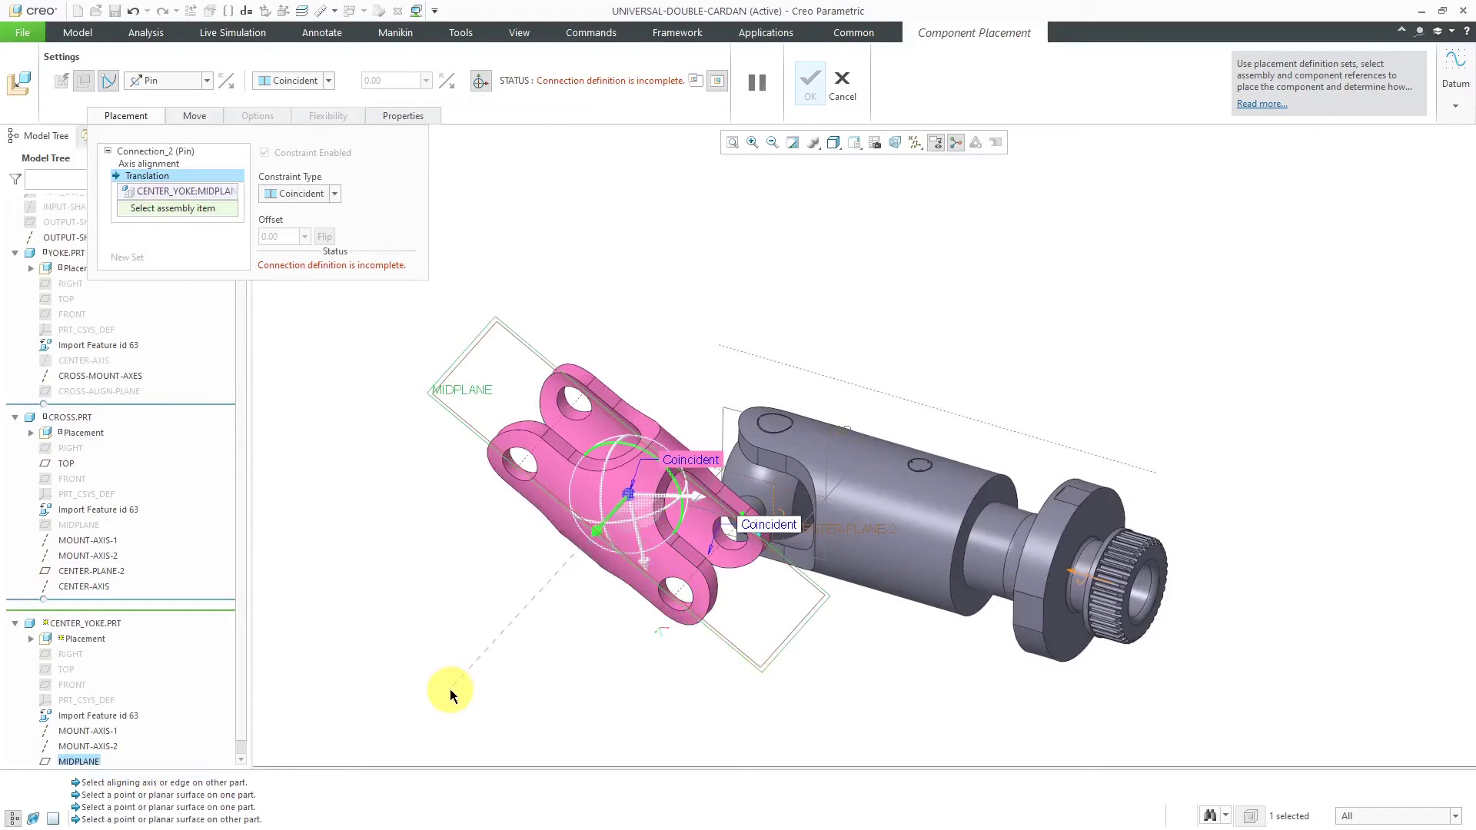
right_click(193, 193)
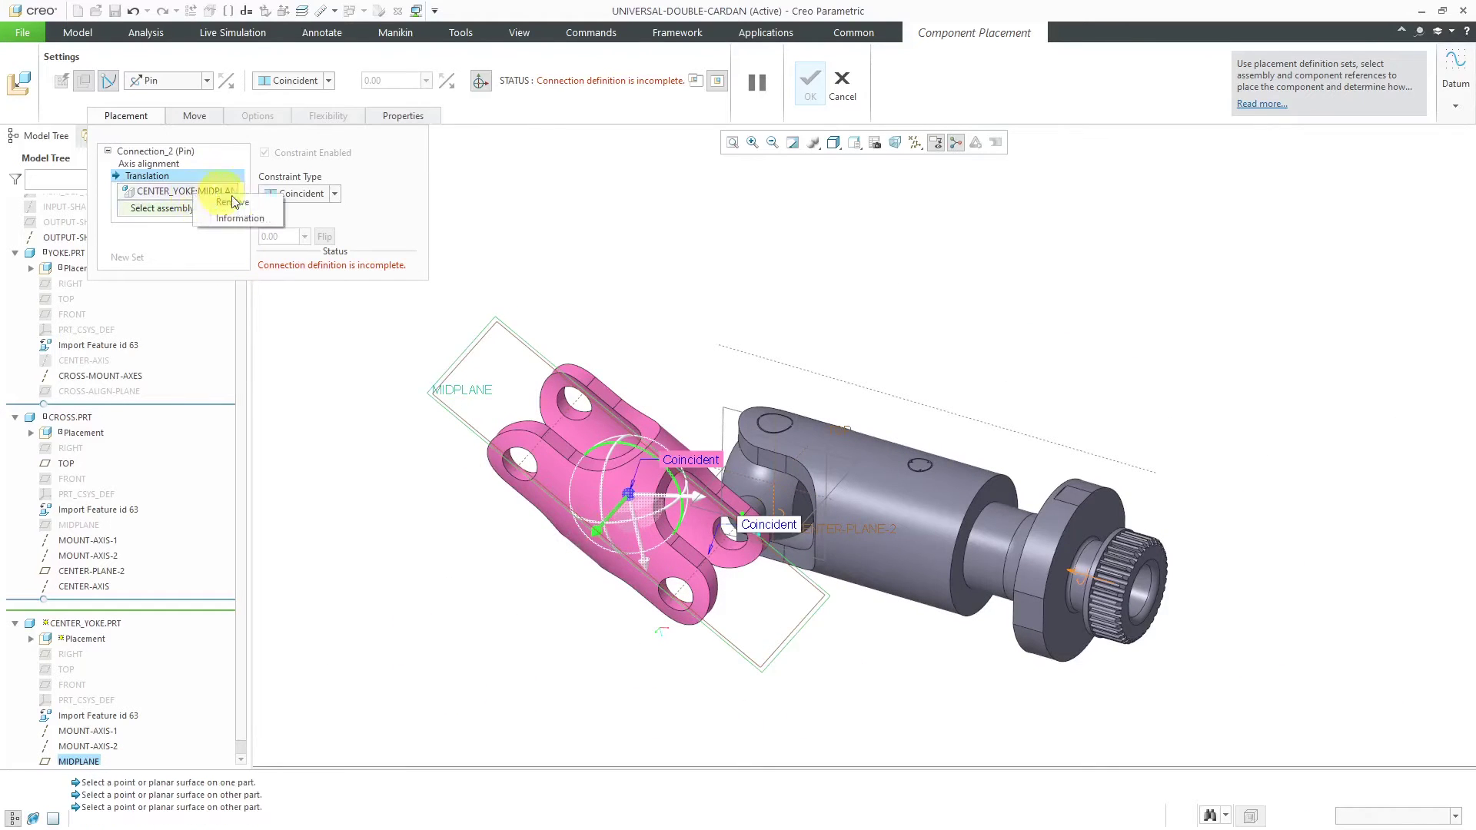
left_click(241, 203)
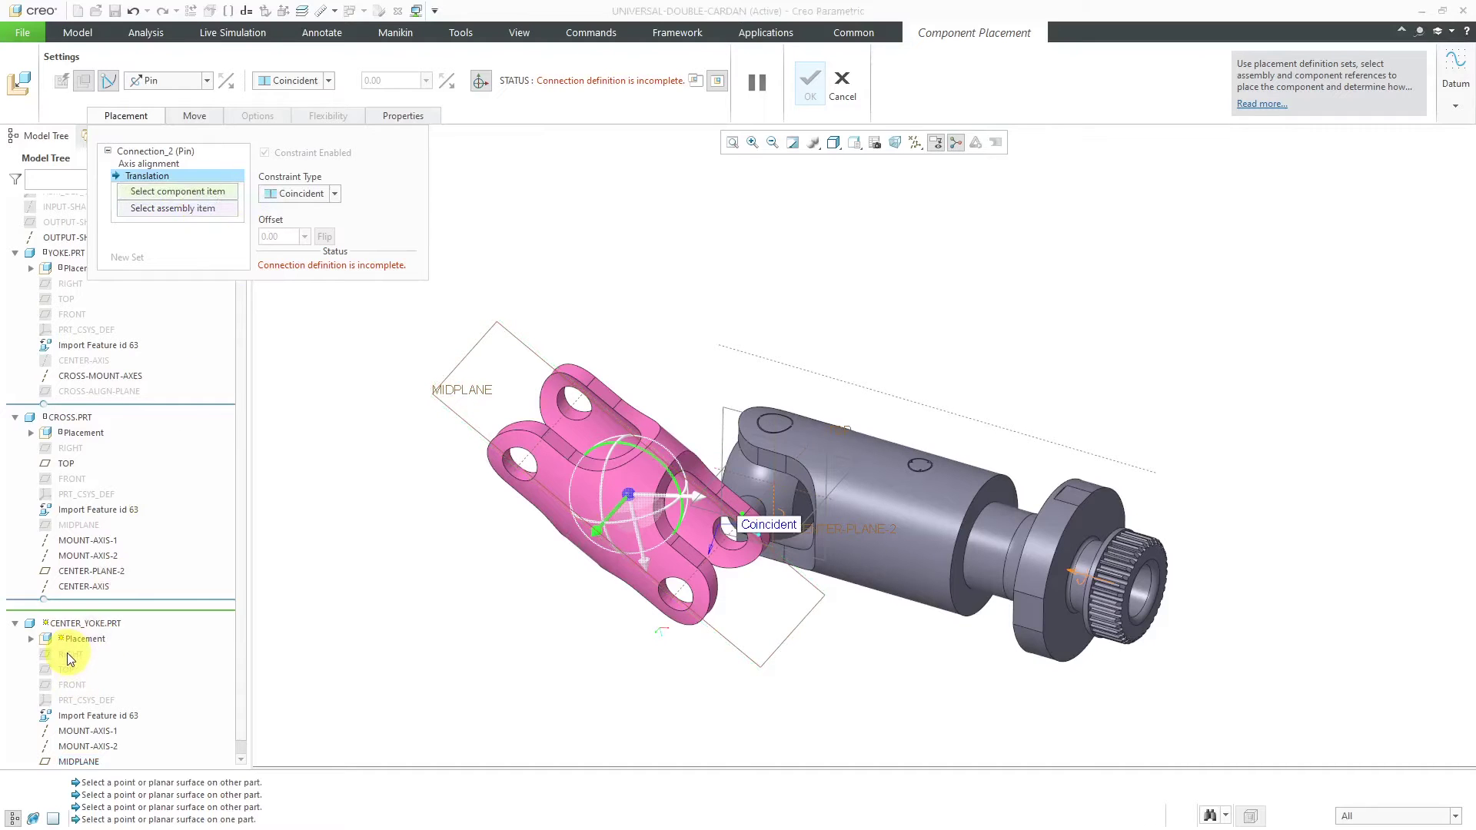
left_click(67, 652)
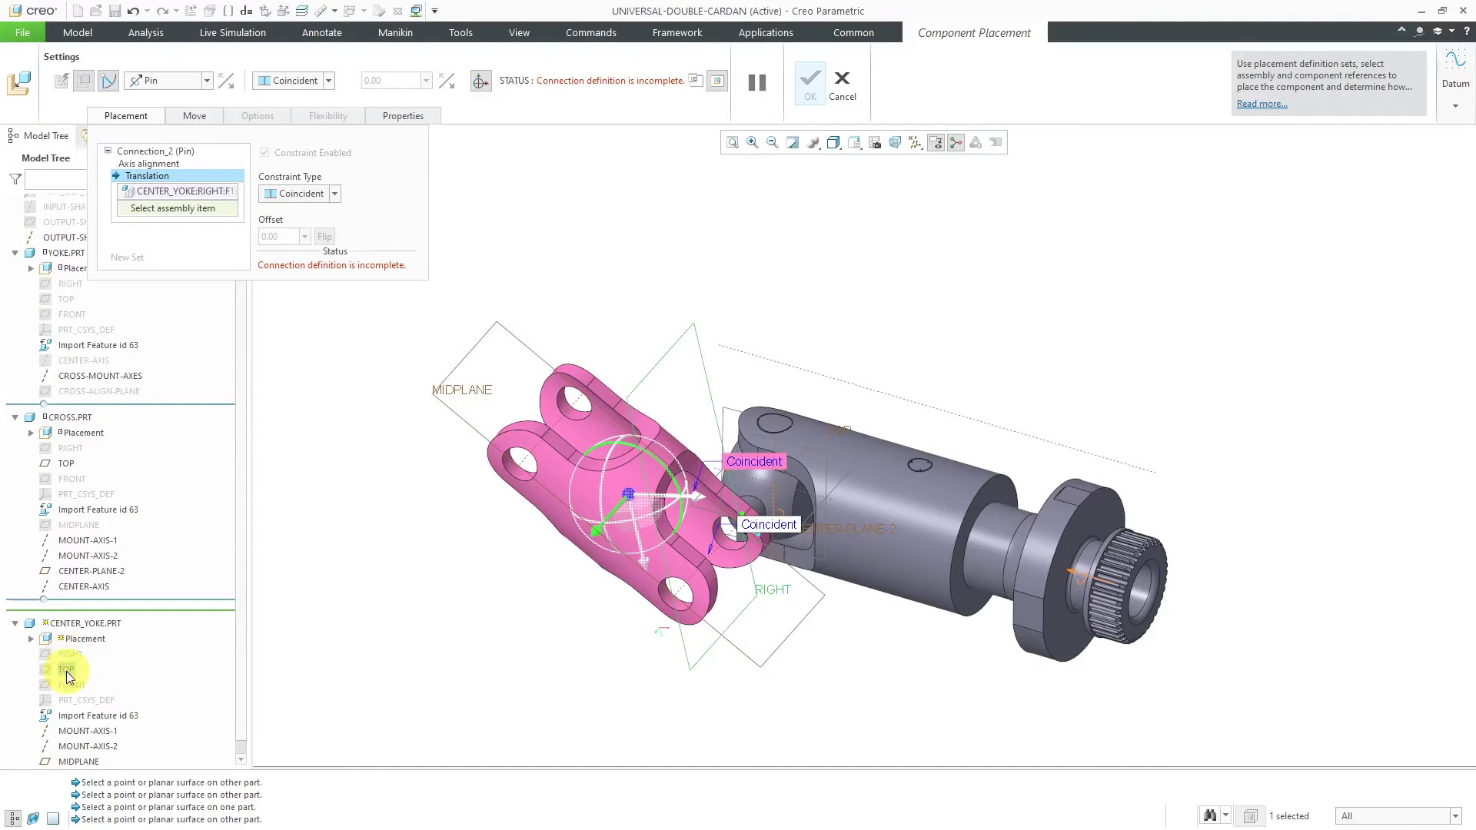
right_click(192, 191)
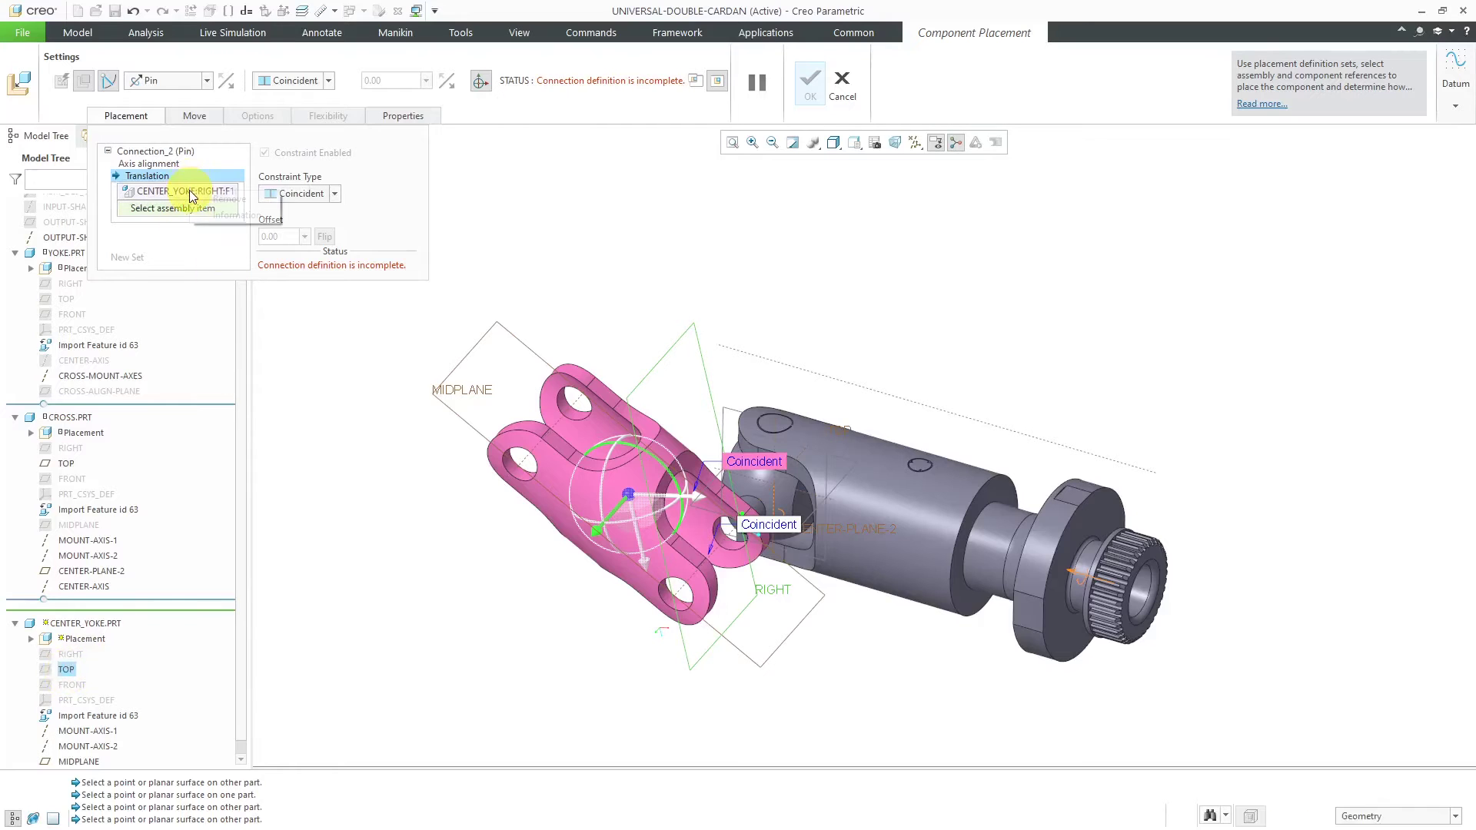
left_click(228, 200)
Complete the center yoke's Pin connection by making its TOP plane coincident with the cross's TOP plane for the translation.
left_click(69, 670)
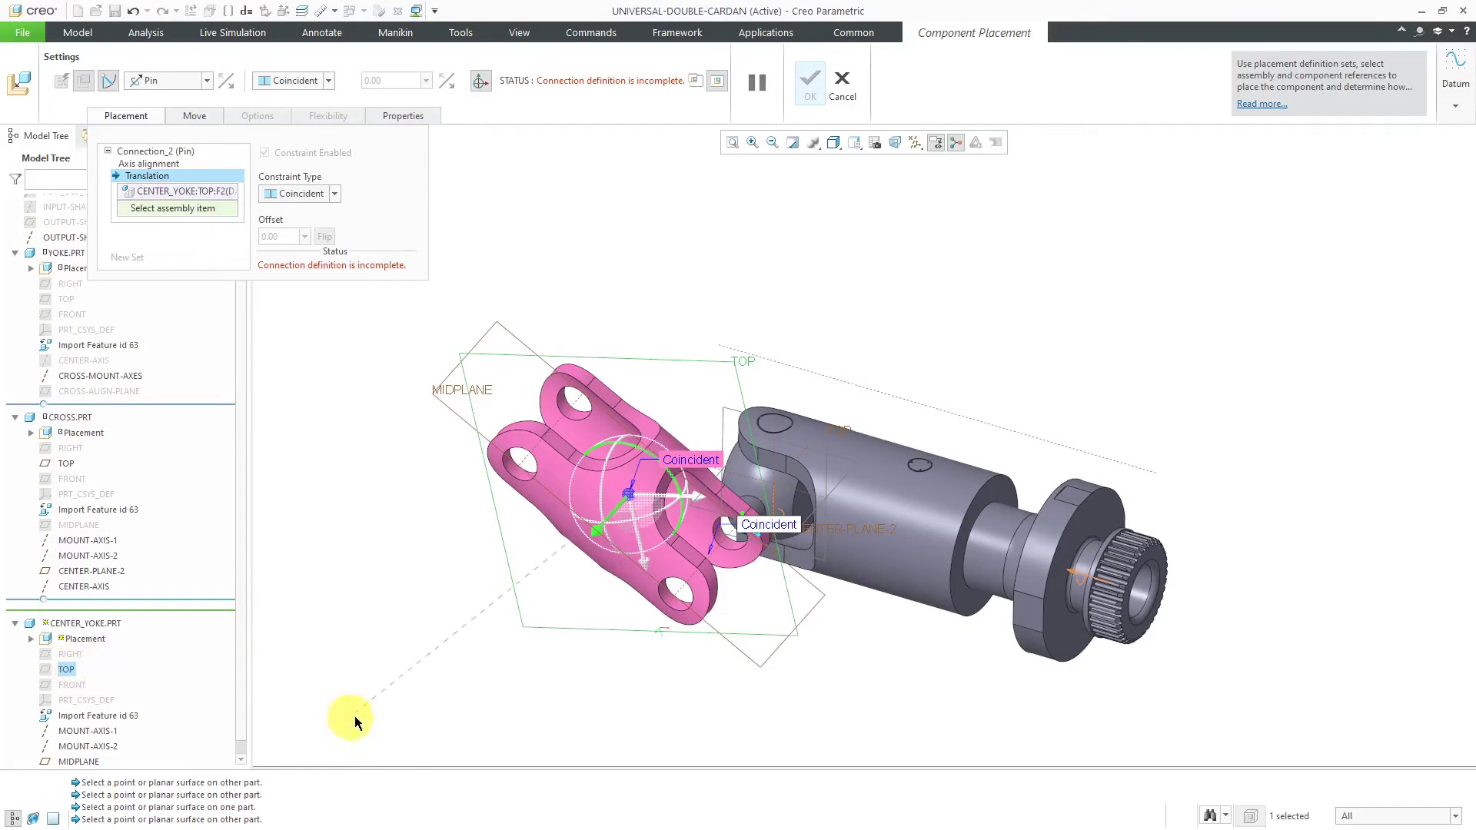
middle_click_drag(768, 592, 827, 623)
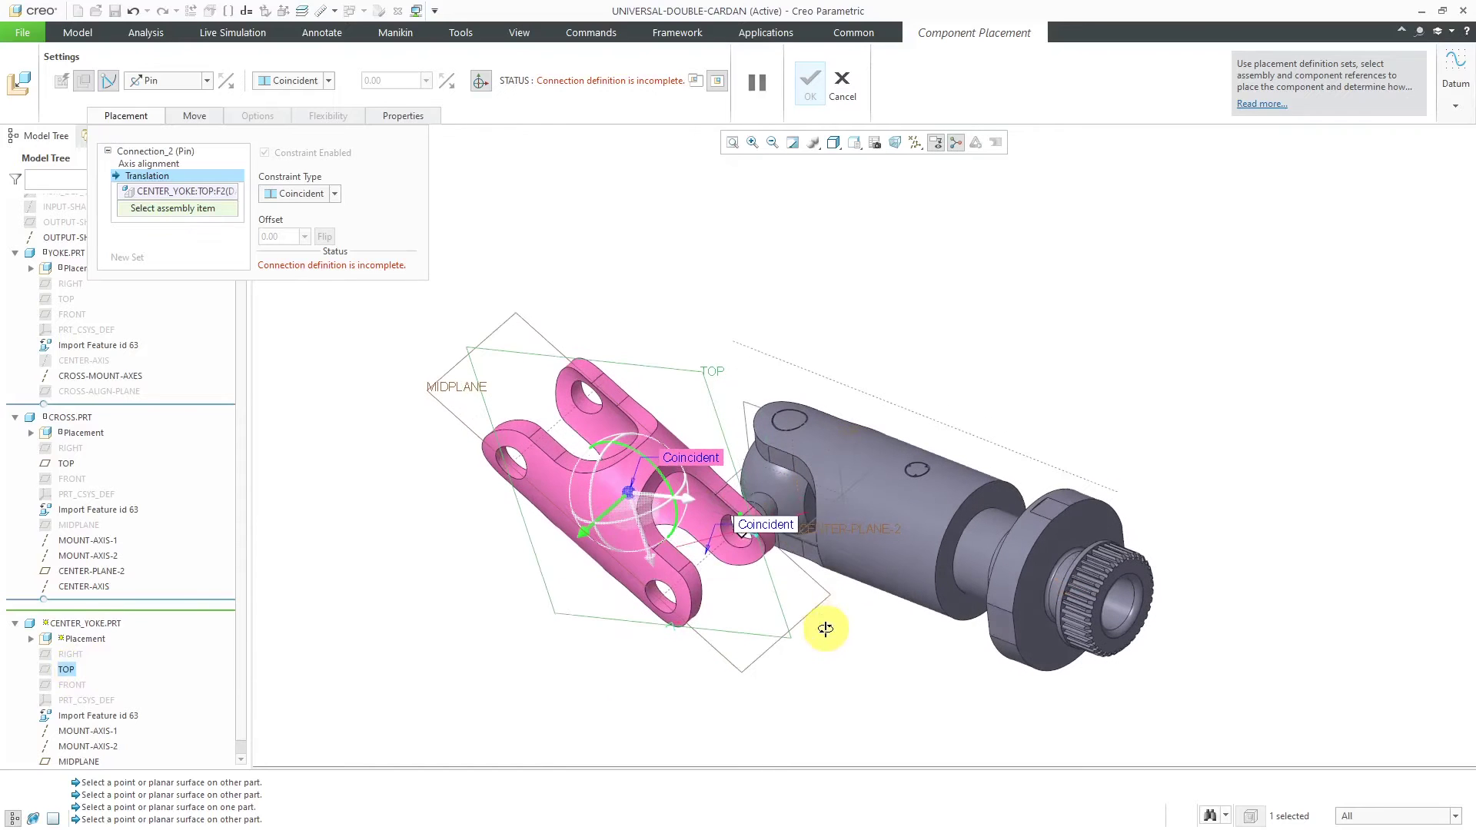
left_click(752, 403)
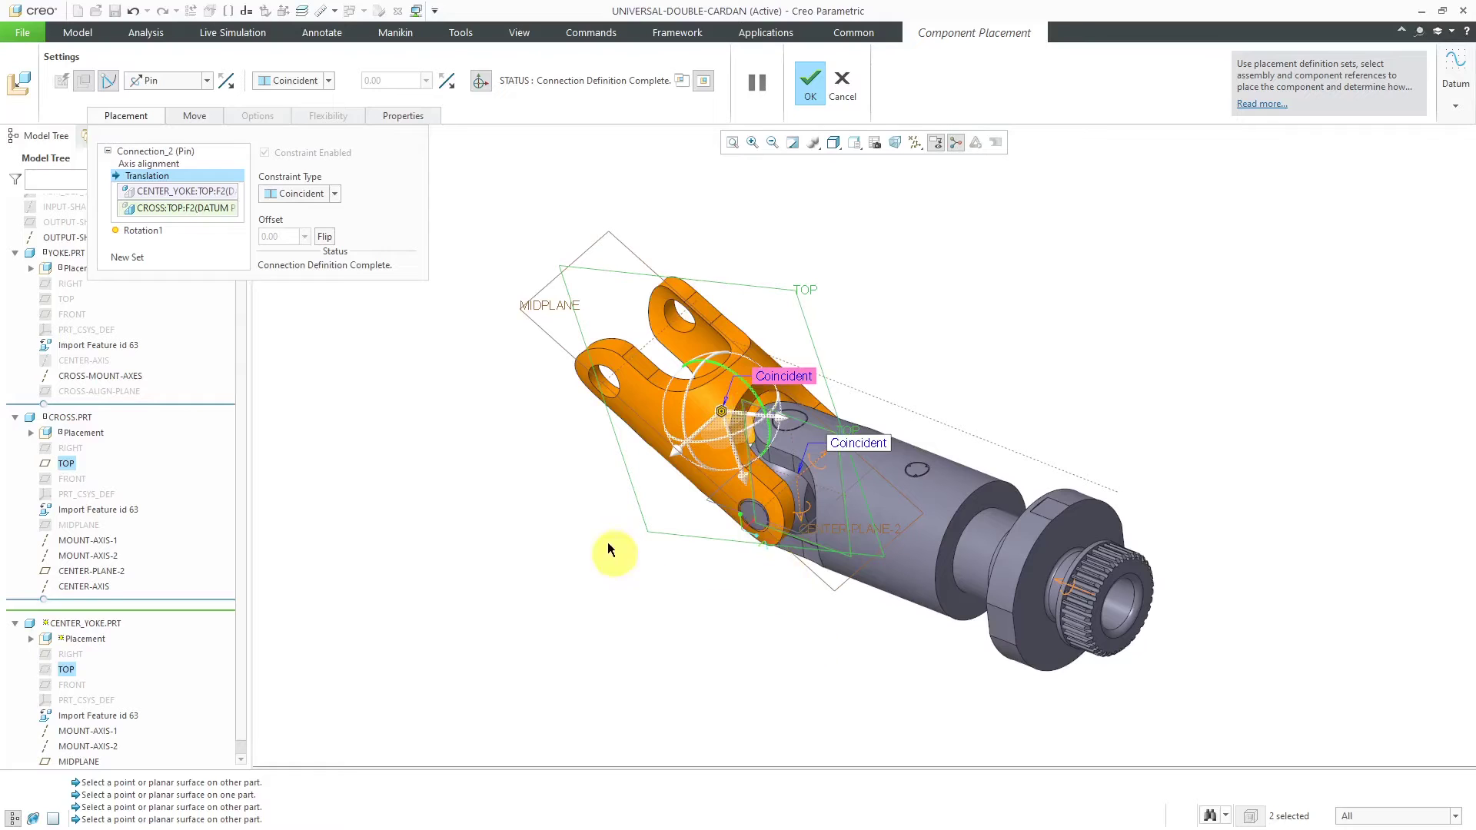
left_click(813, 89)
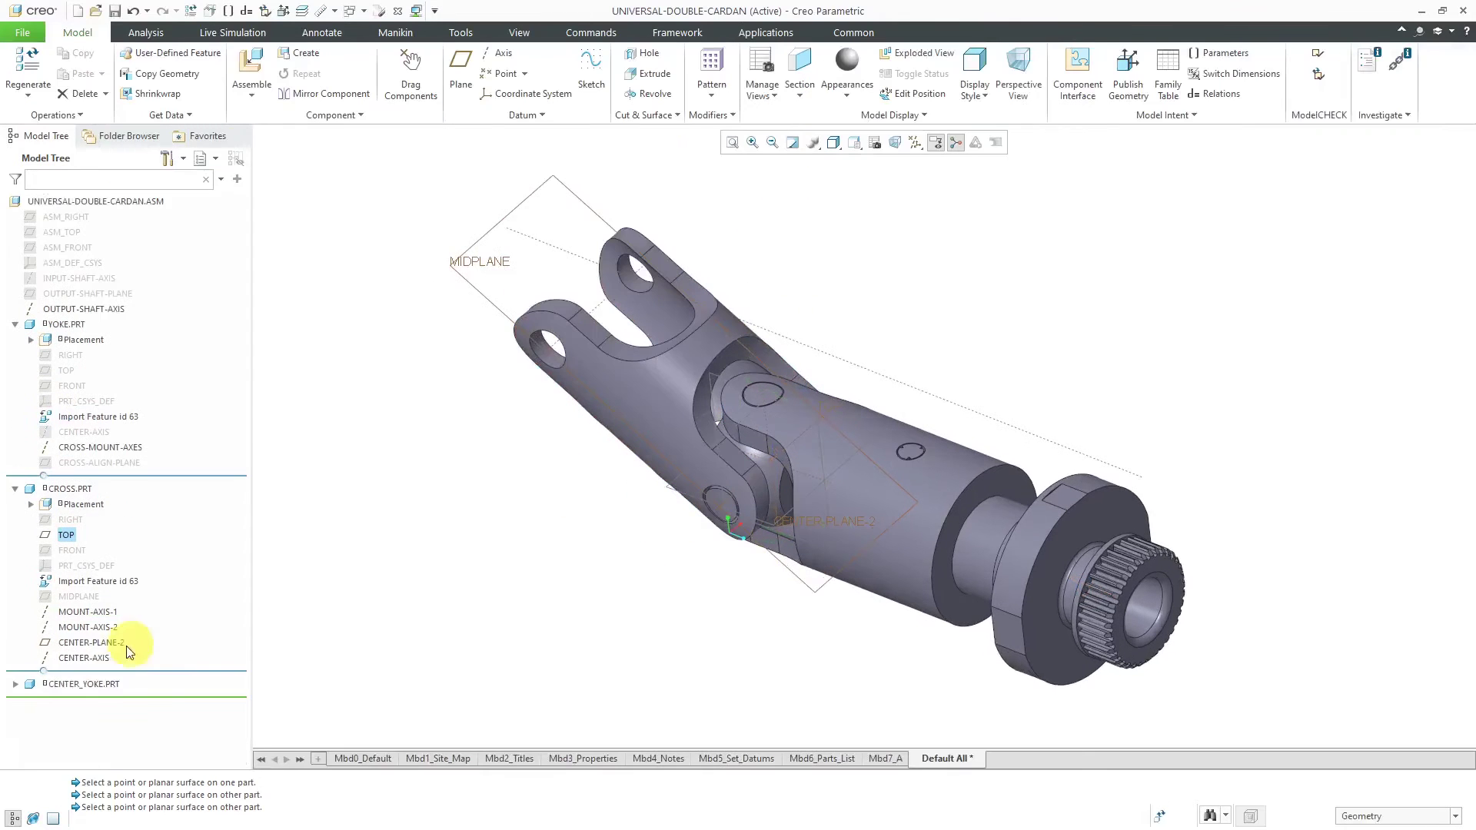
Hide the center yoke's MOUNT-AXIS-1, MOUNT-AXIS-2 and MIDPLANE.
left_click(15, 684)
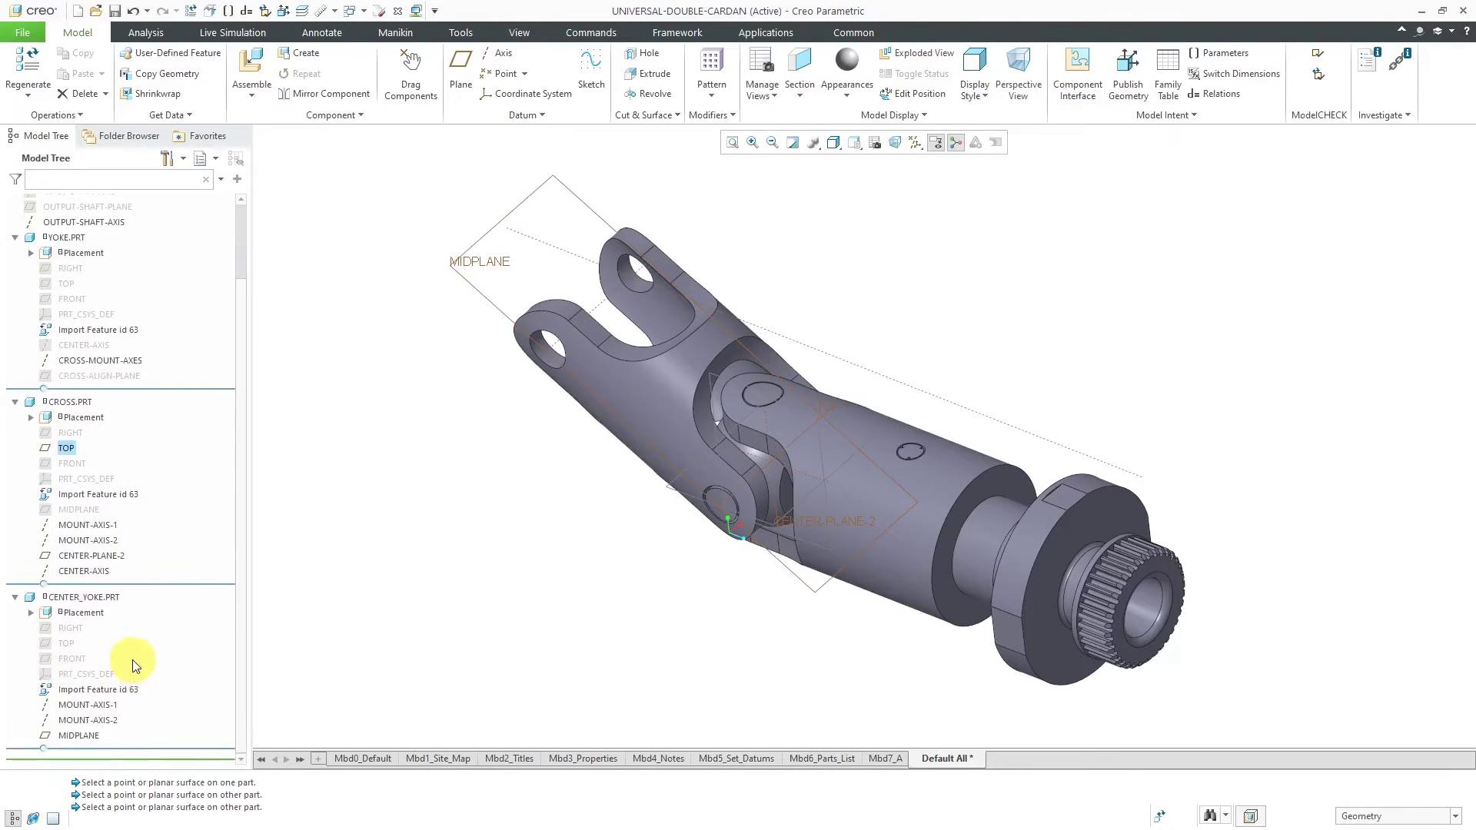
left_click(106, 705)
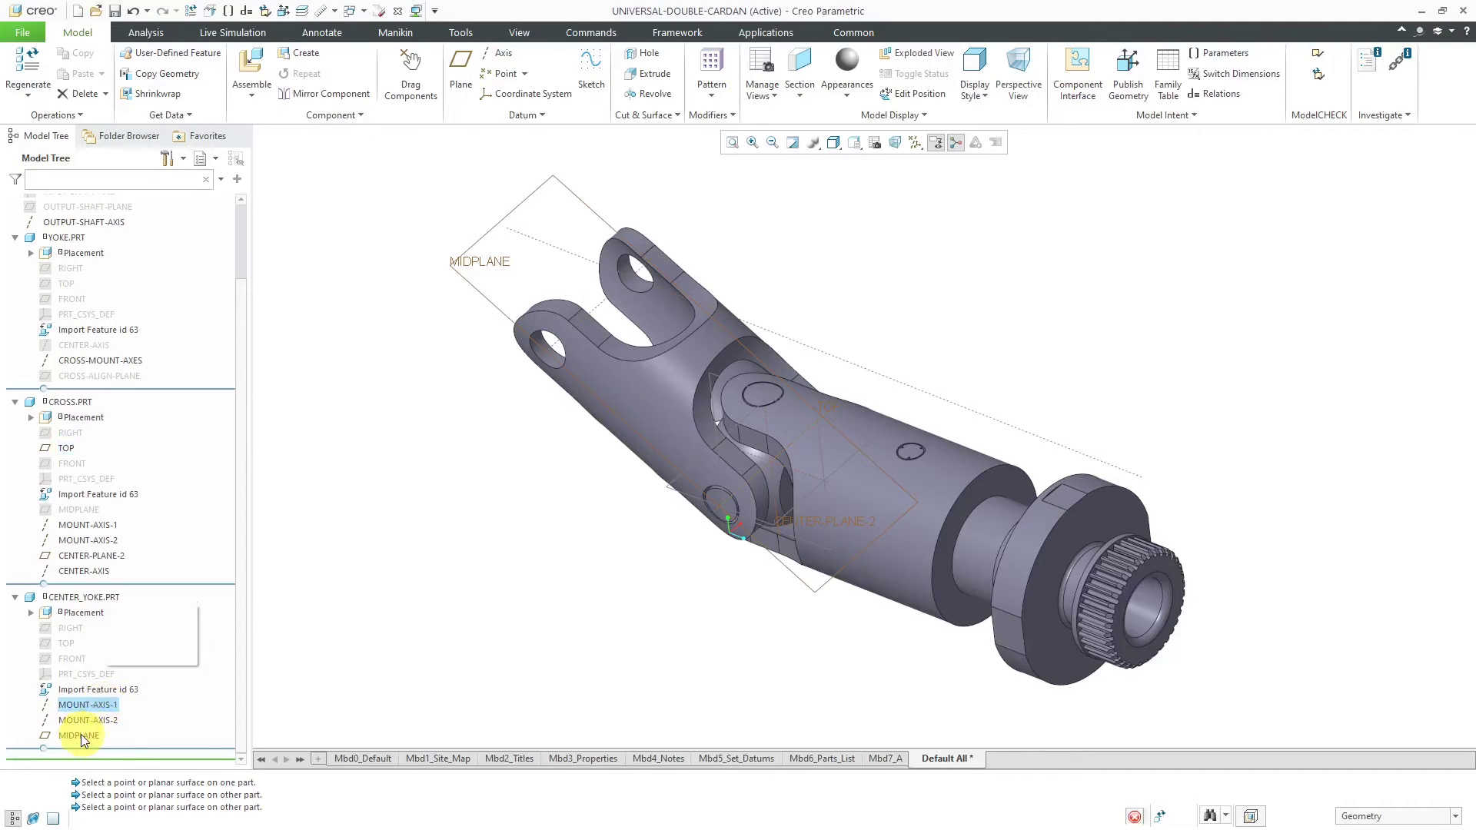
left_click(80, 737, "shift")
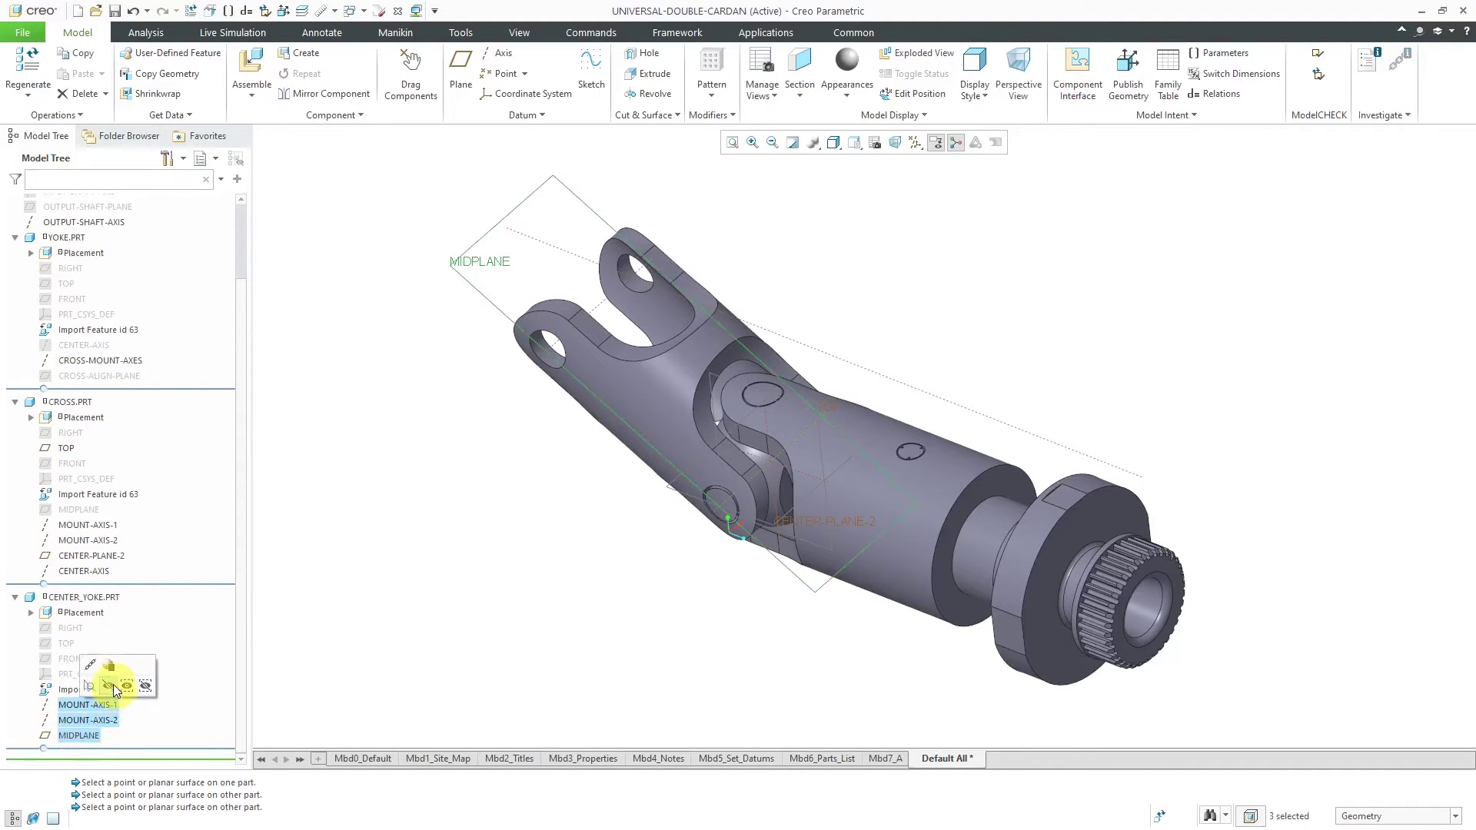
left_click(110, 686)
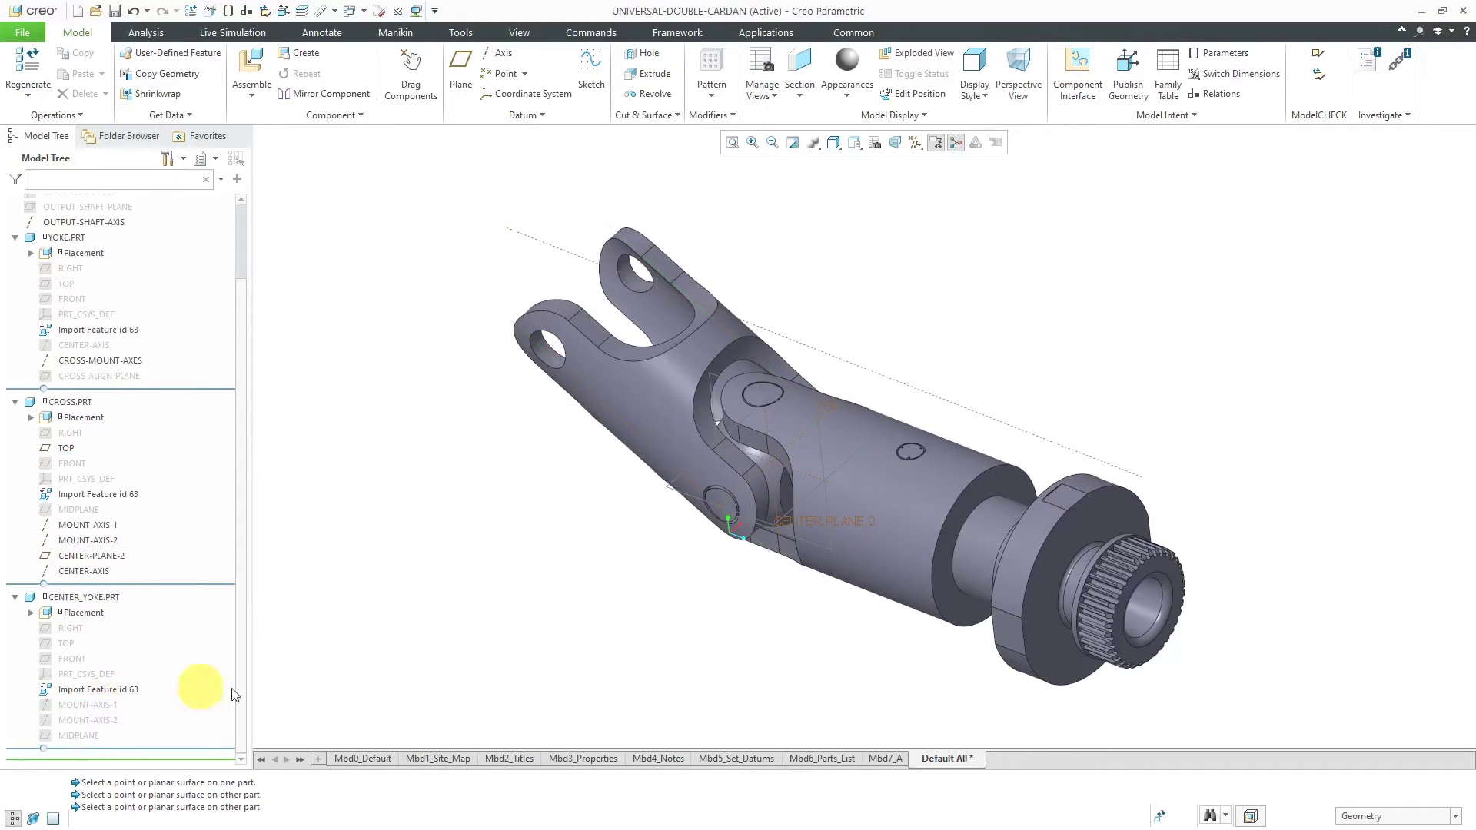
Show the center yoke's MOUNT-AXIS-2 and TOP plane.
left_click(103, 720)
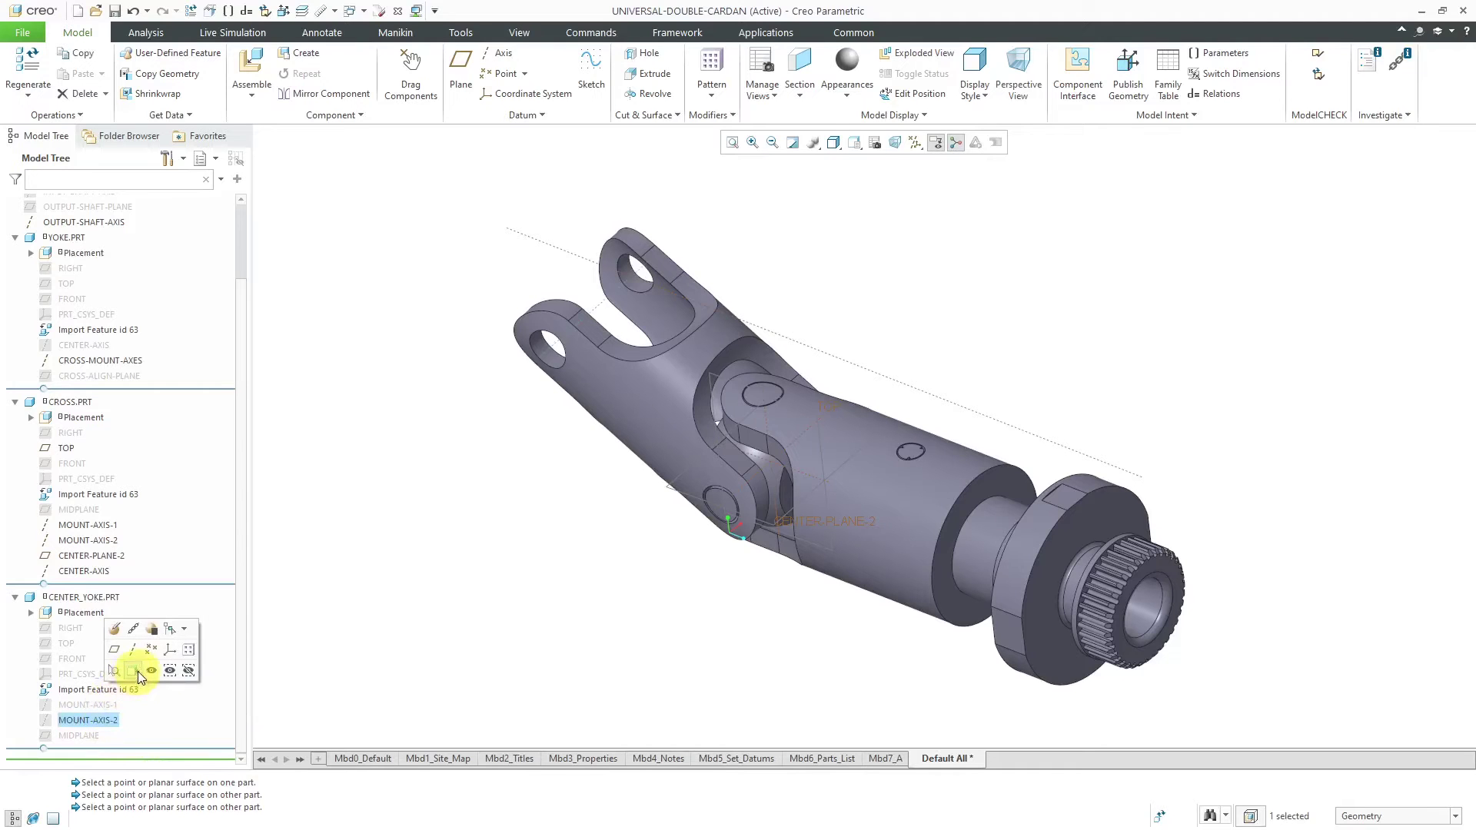
scroll(731, 587, "down", 1)
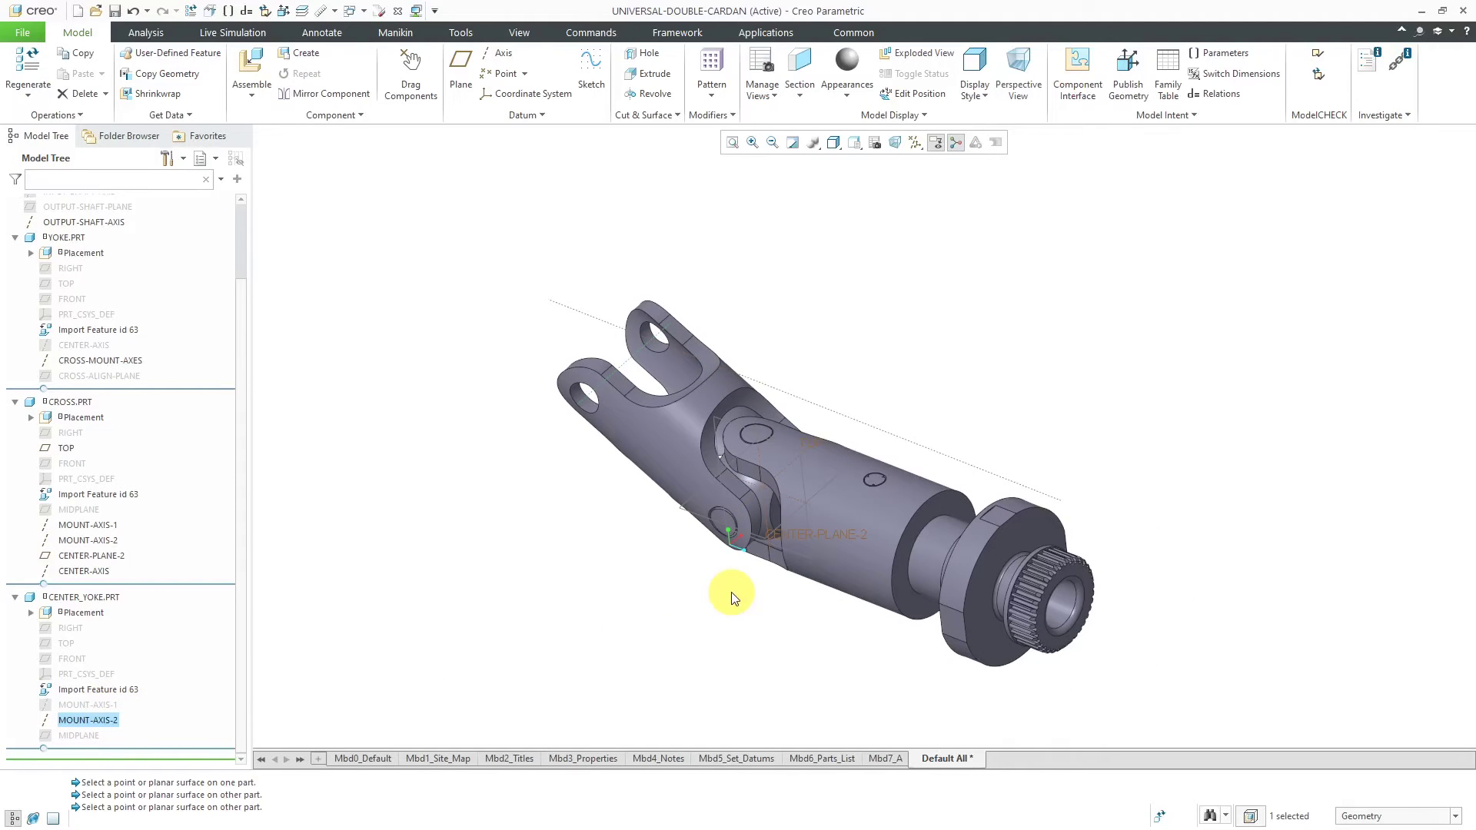
left_click(596, 573)
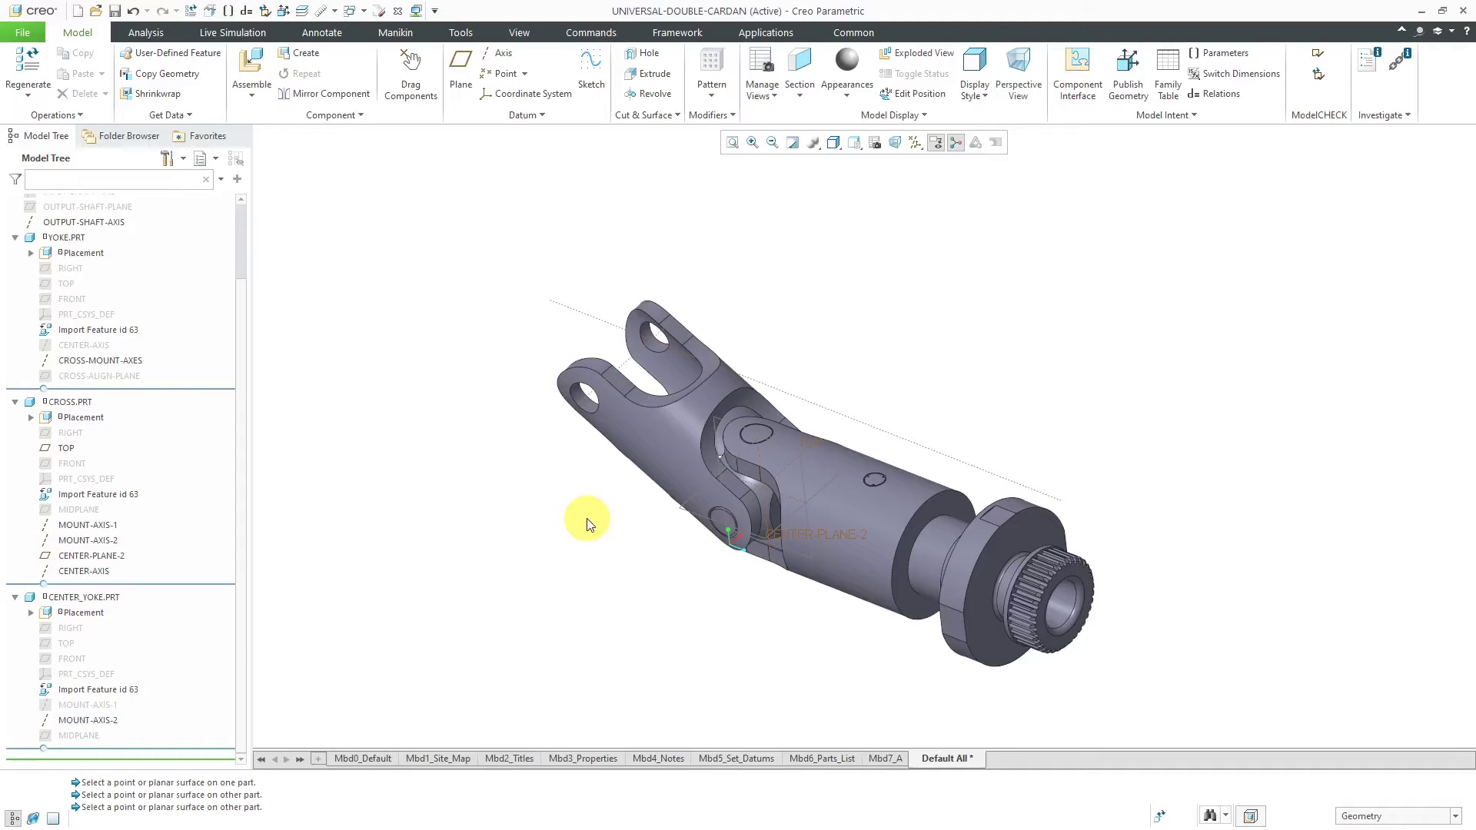
left_click(76, 631)
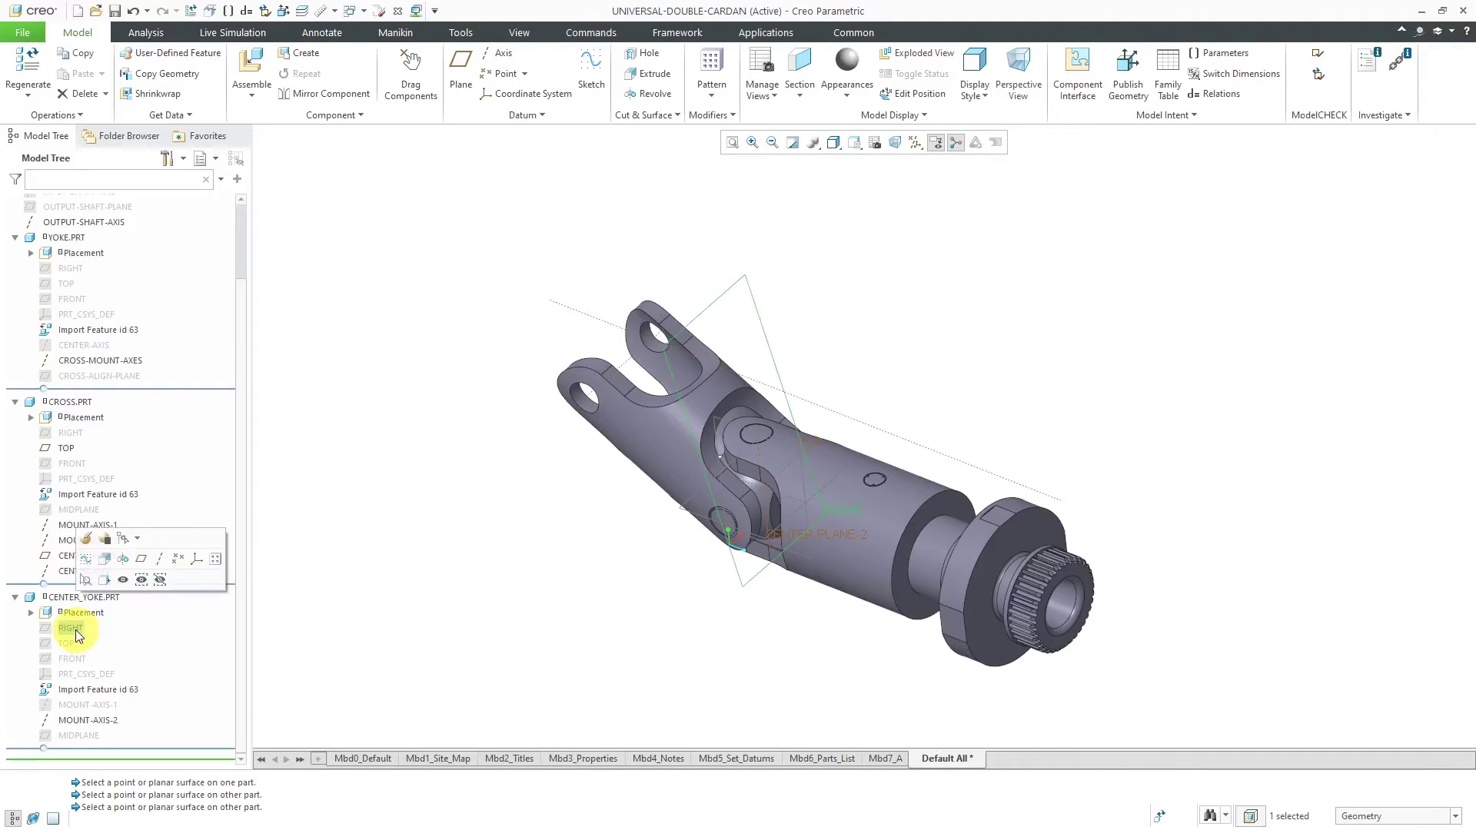
left_click(62, 648)
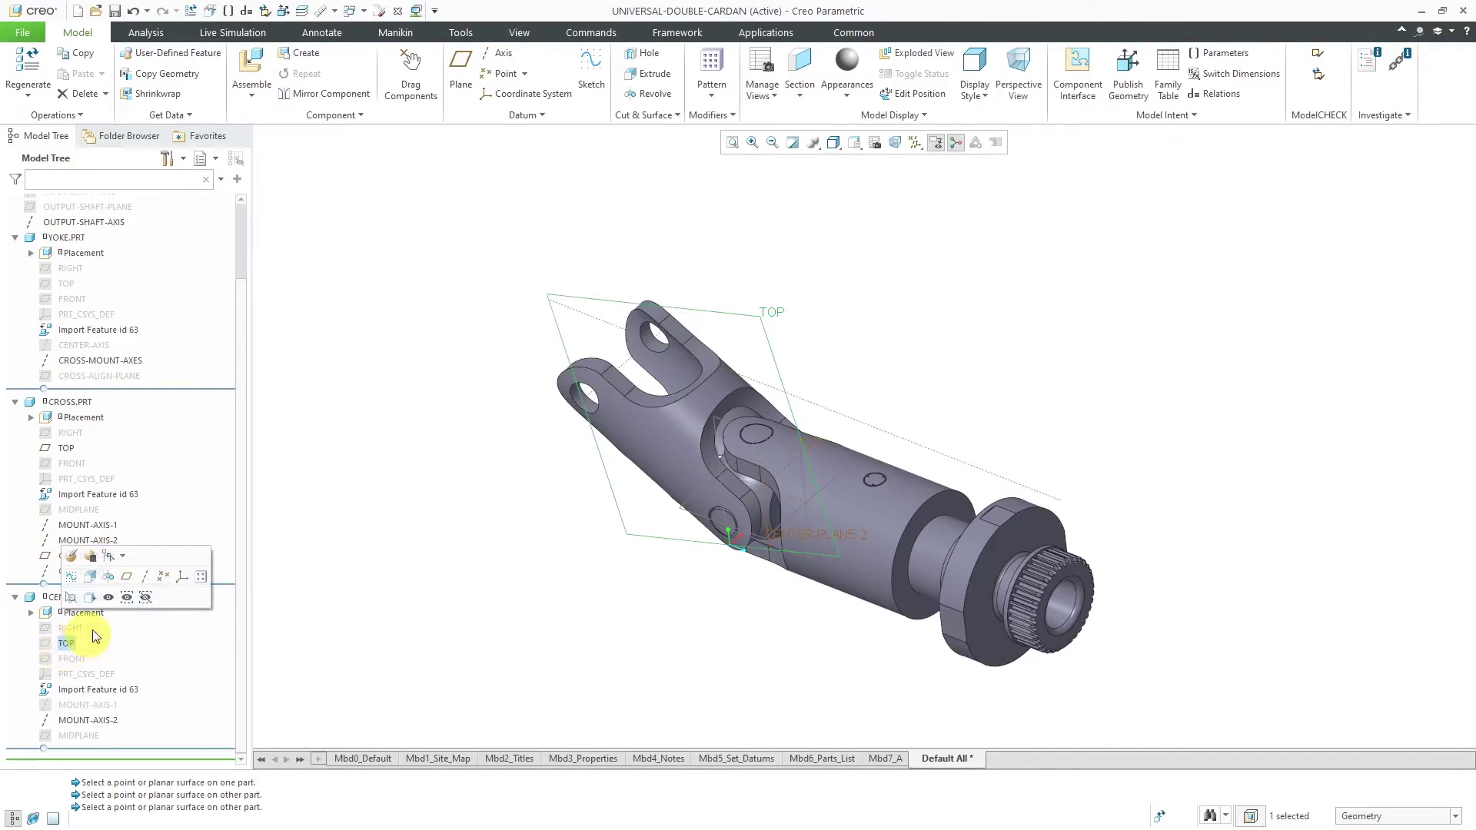
left_click(702, 659)
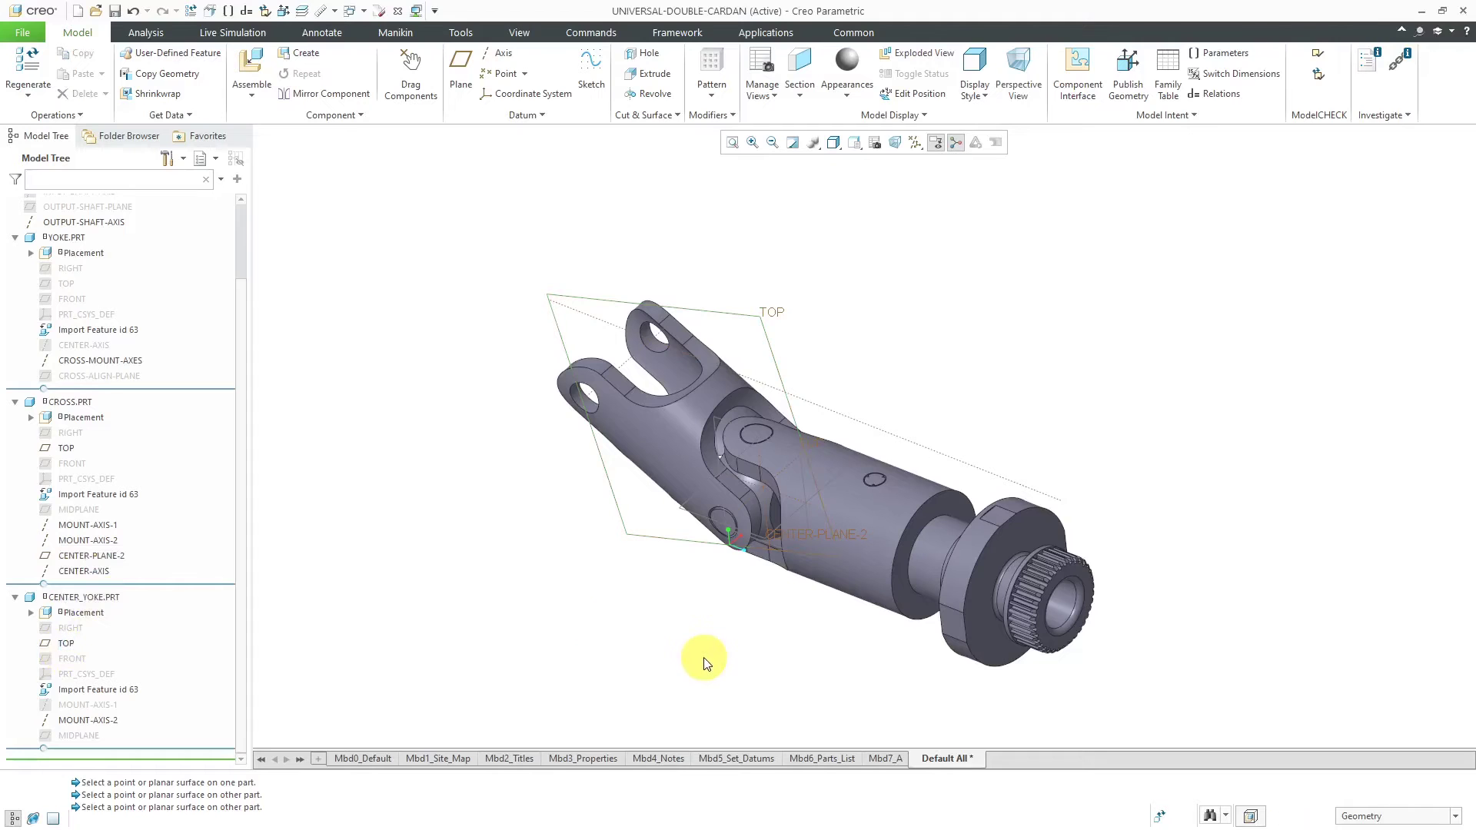
Insert a second in-session cross.prt with its temporary interface TMP_INTFC001 and place it freely beside the center yoke.
mouse_move(704, 638)
middle_mouse_down()
mouse_move(730, 627)
mouse_move(718, 638)
middle_mouse_up()
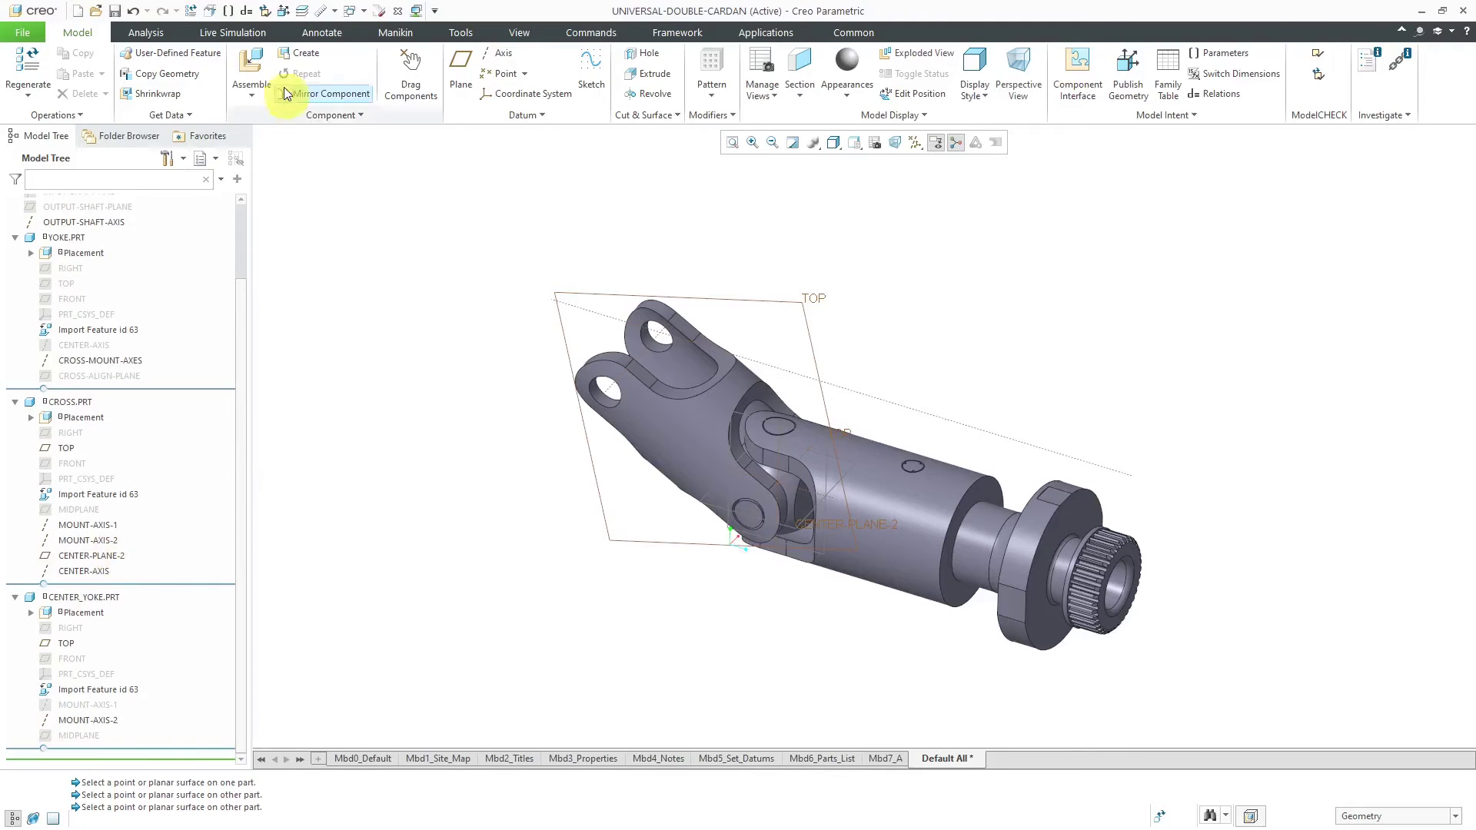
left_click(252, 68)
left_click(498, 343)
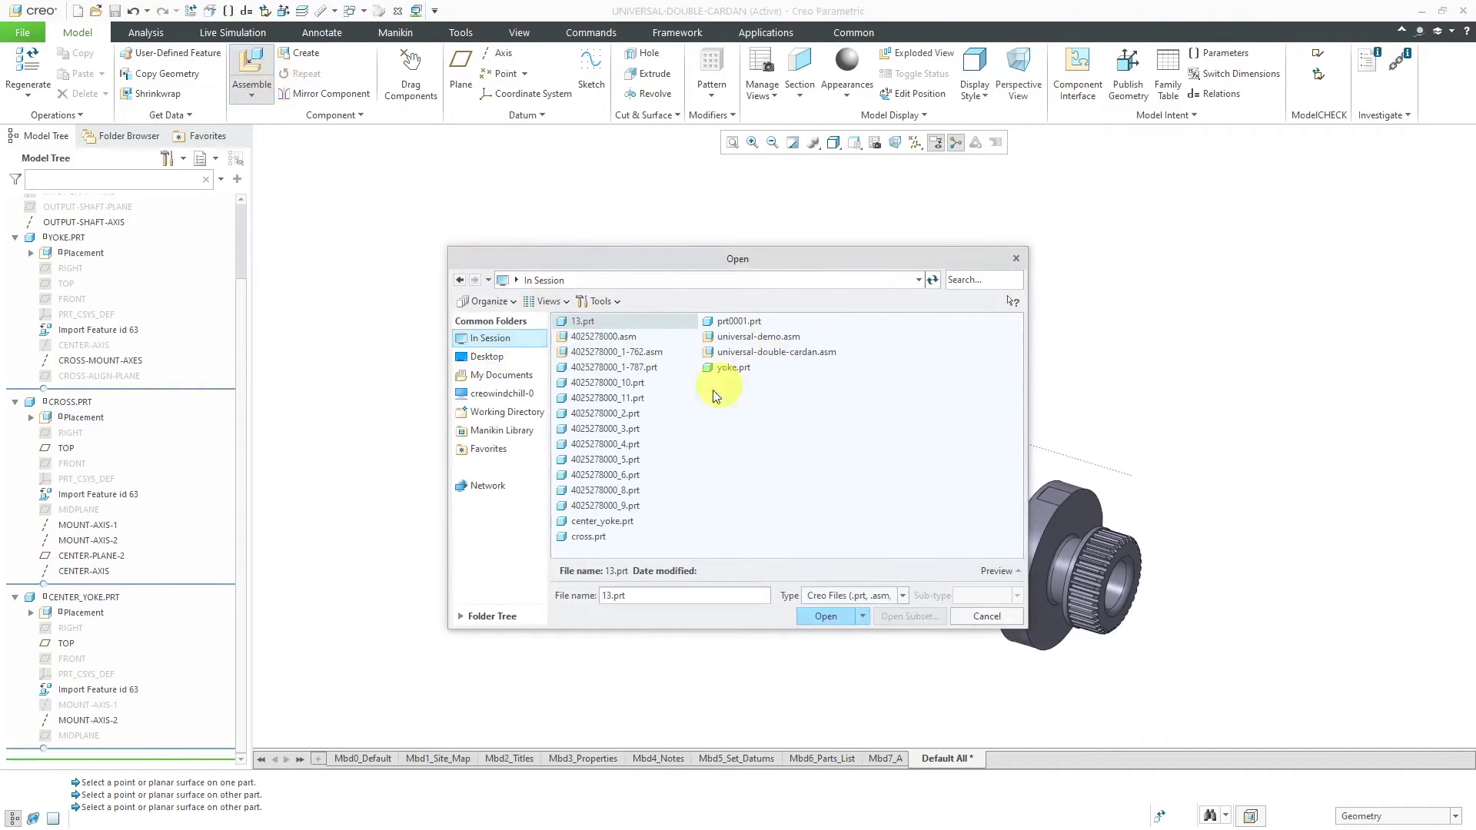
double_click(589, 537)
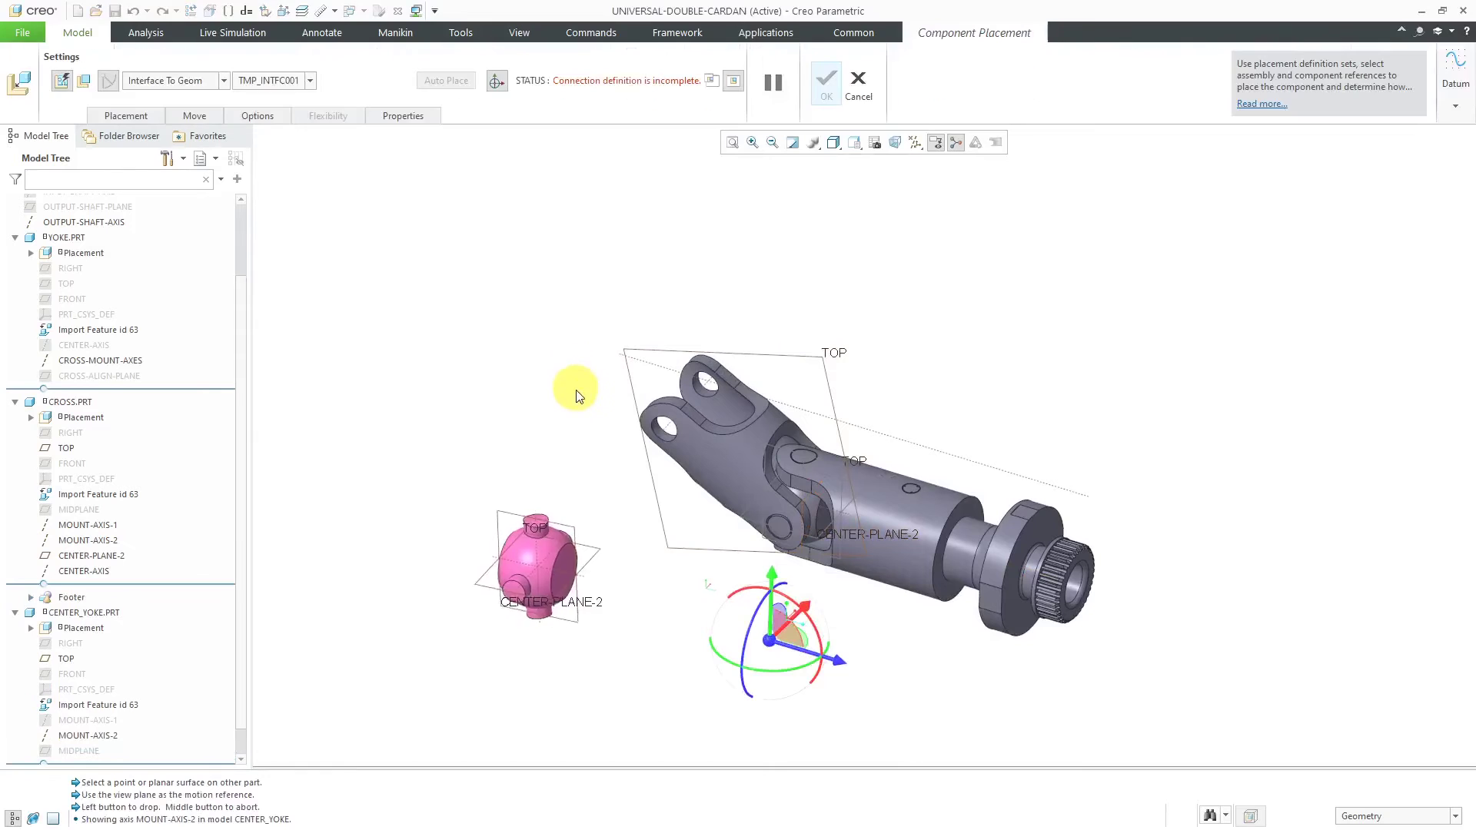
left_click(892, 376)
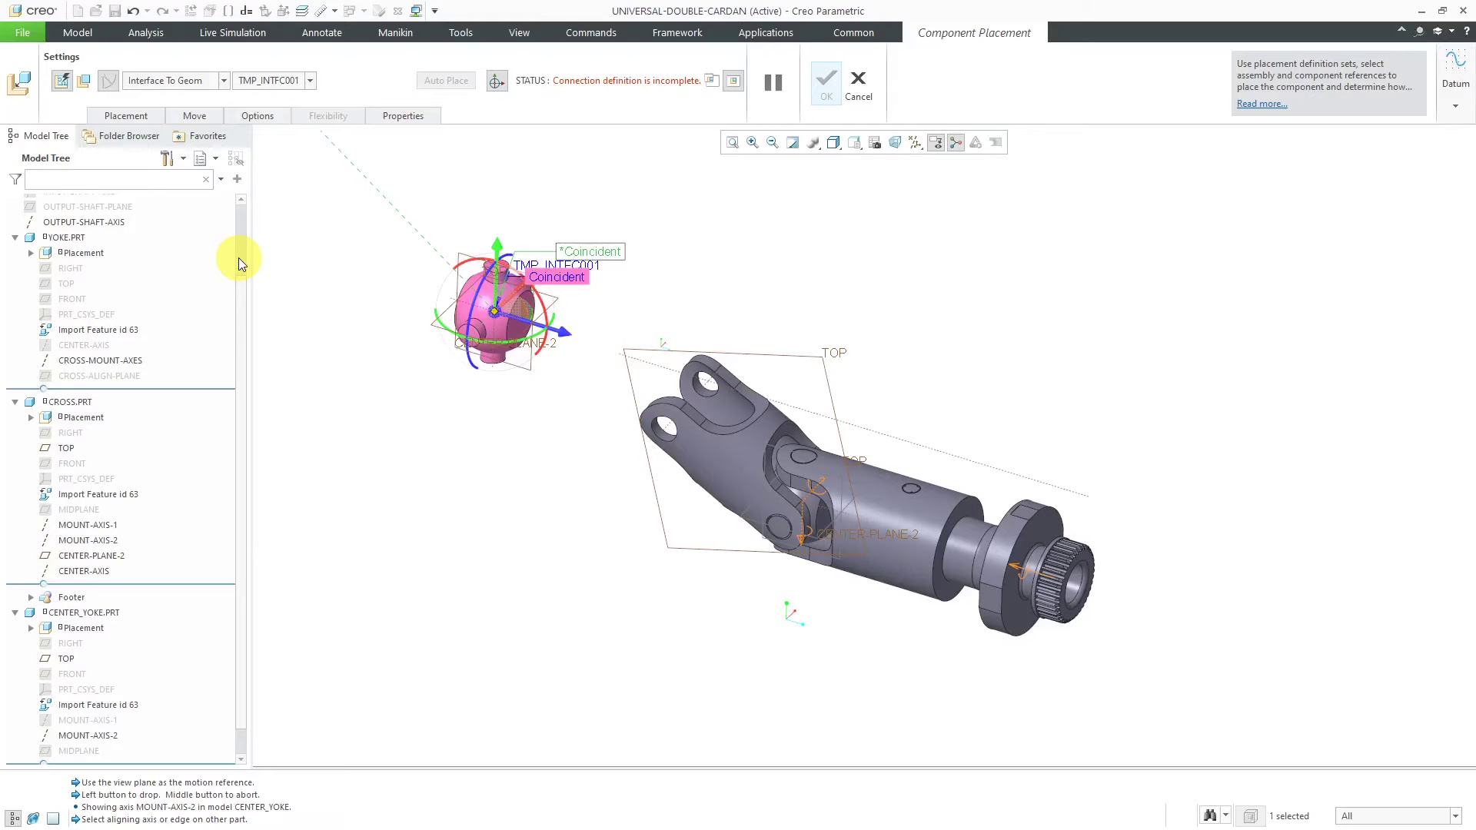
Align the second cross with the center yoke's MOUNT-AXIS-2, match its CENTER-PLANE-2 to the yoke's TOP plane and accept the placement.
scroll(567, 449, "up", 1)
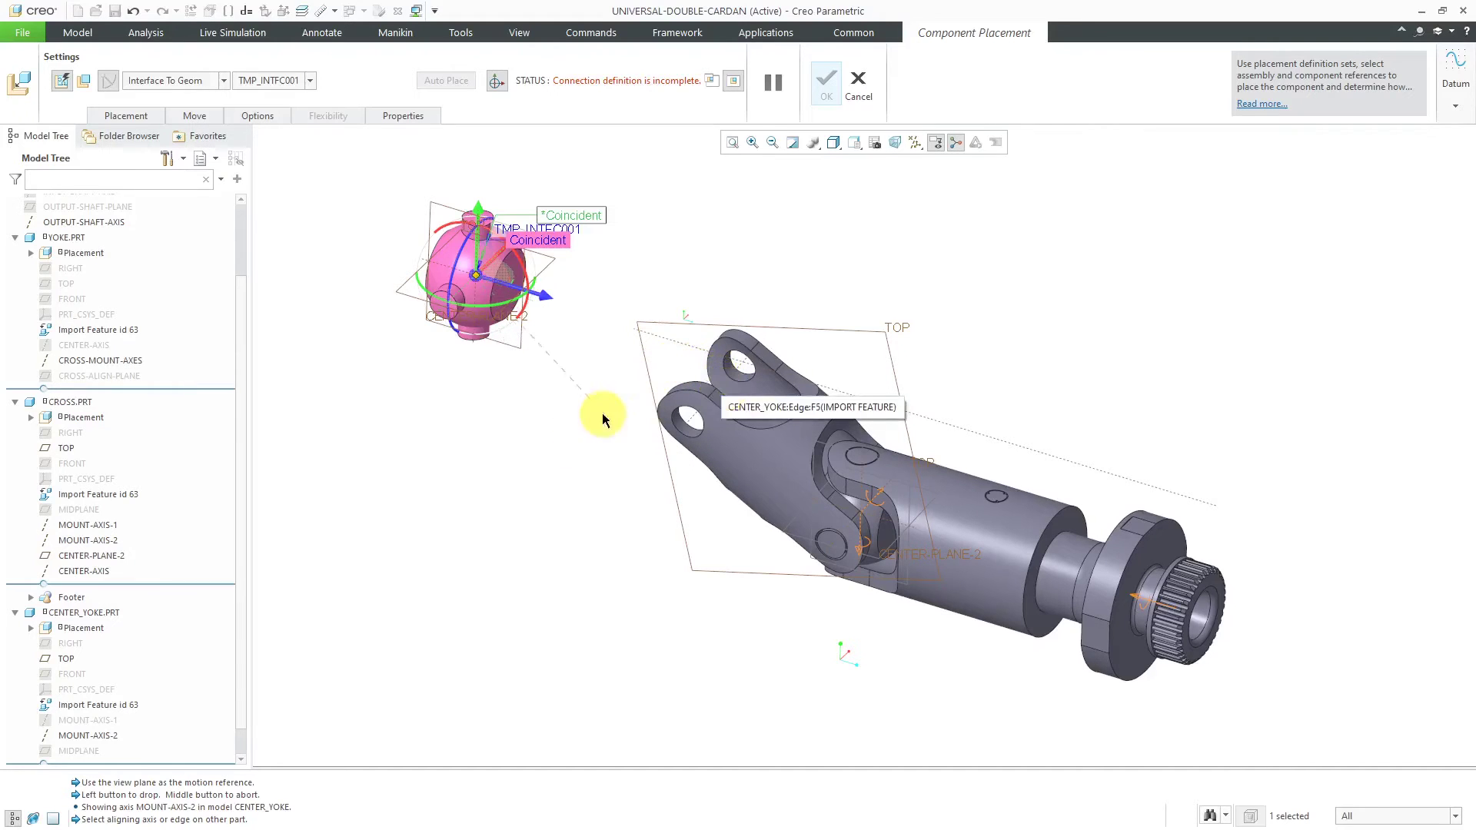
scroll(652, 349, "down", 2)
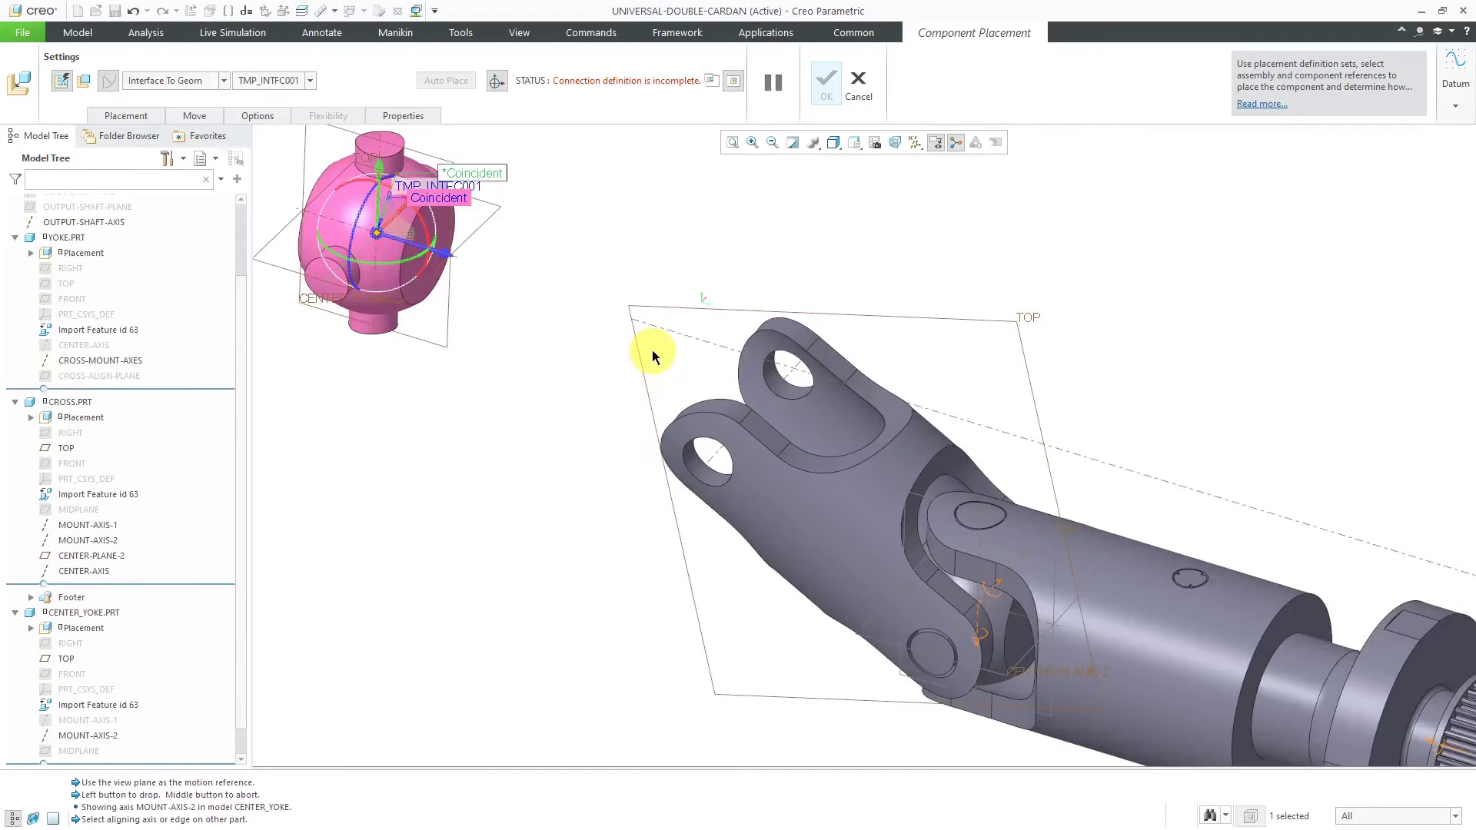
left_click(716, 455)
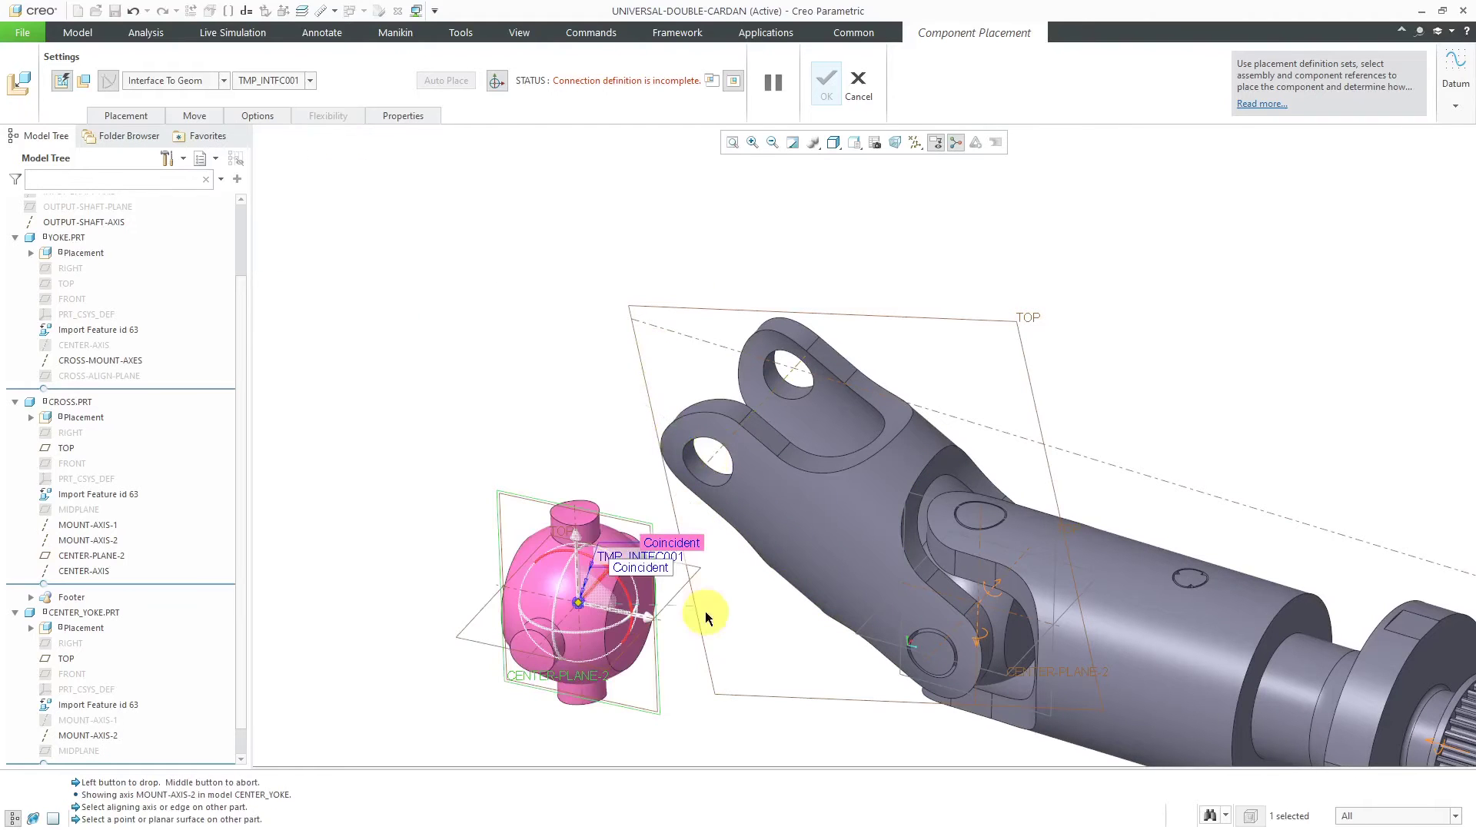
left_click(781, 306)
scroll(813, 235, "up", 3)
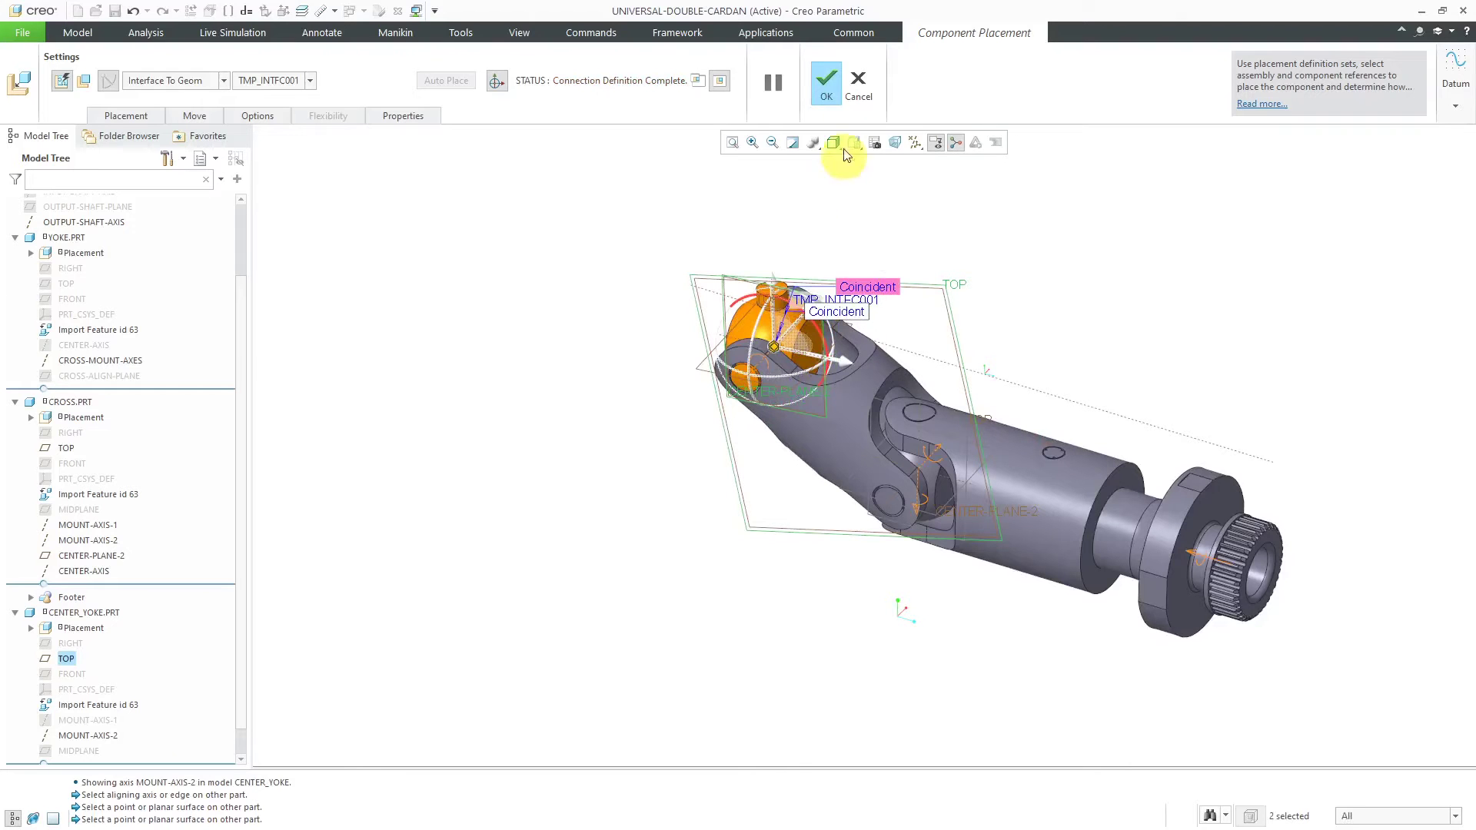
left_click(828, 91)
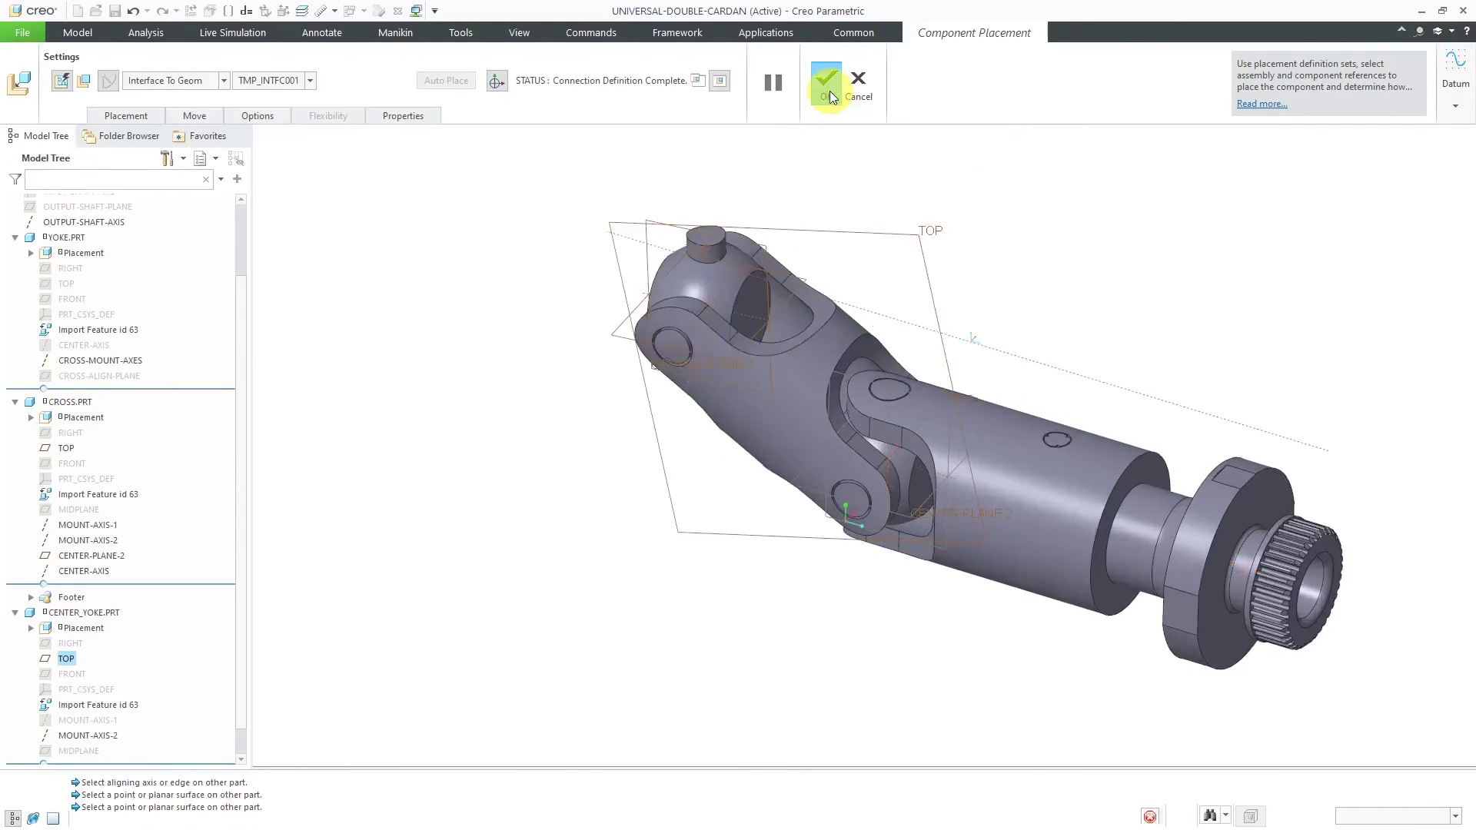
Turn off the display of datum planes in the assembly.
scroll(718, 270, "up", 3)
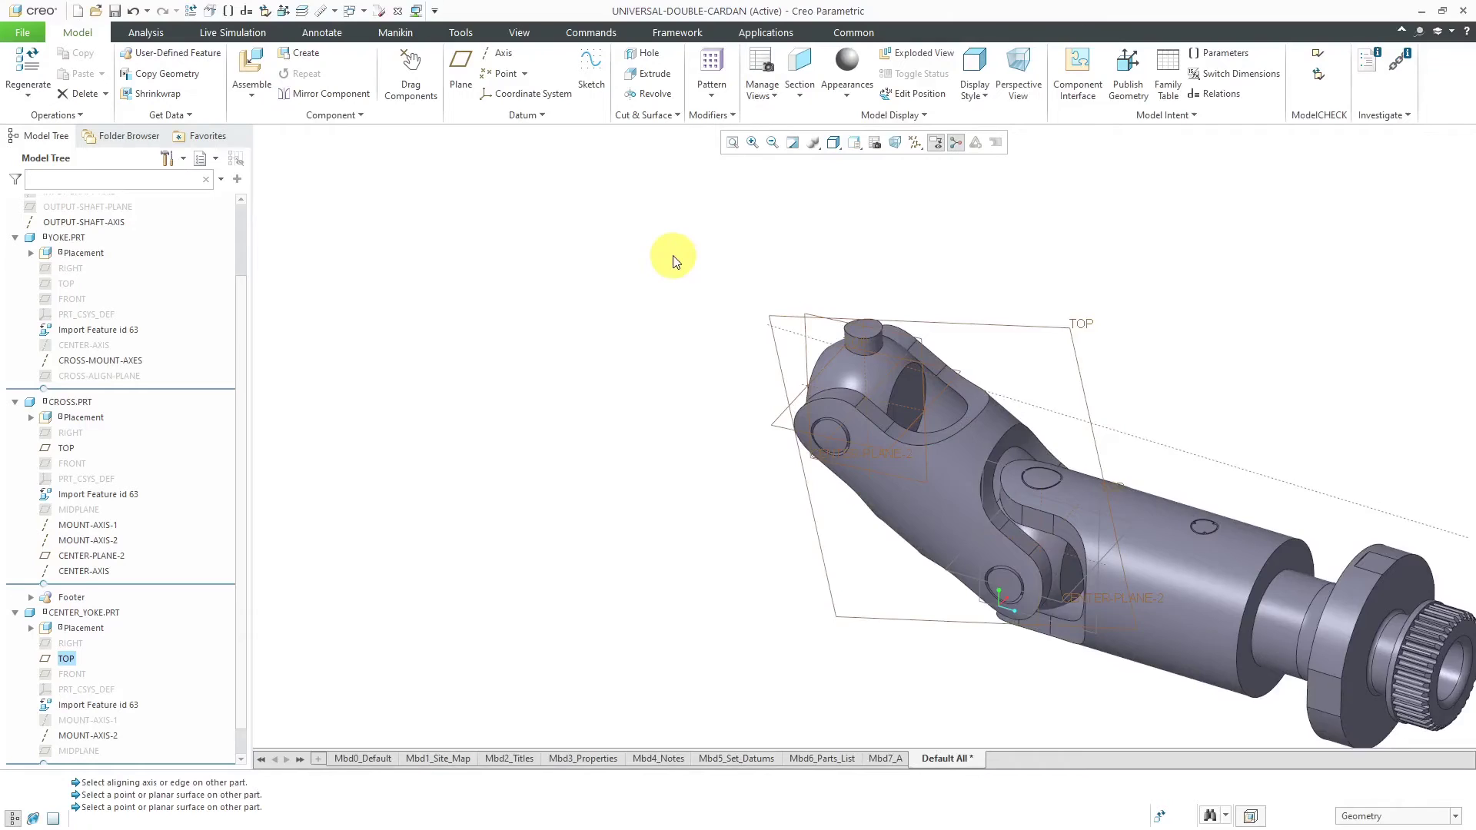
scroll(681, 262, "down", 2)
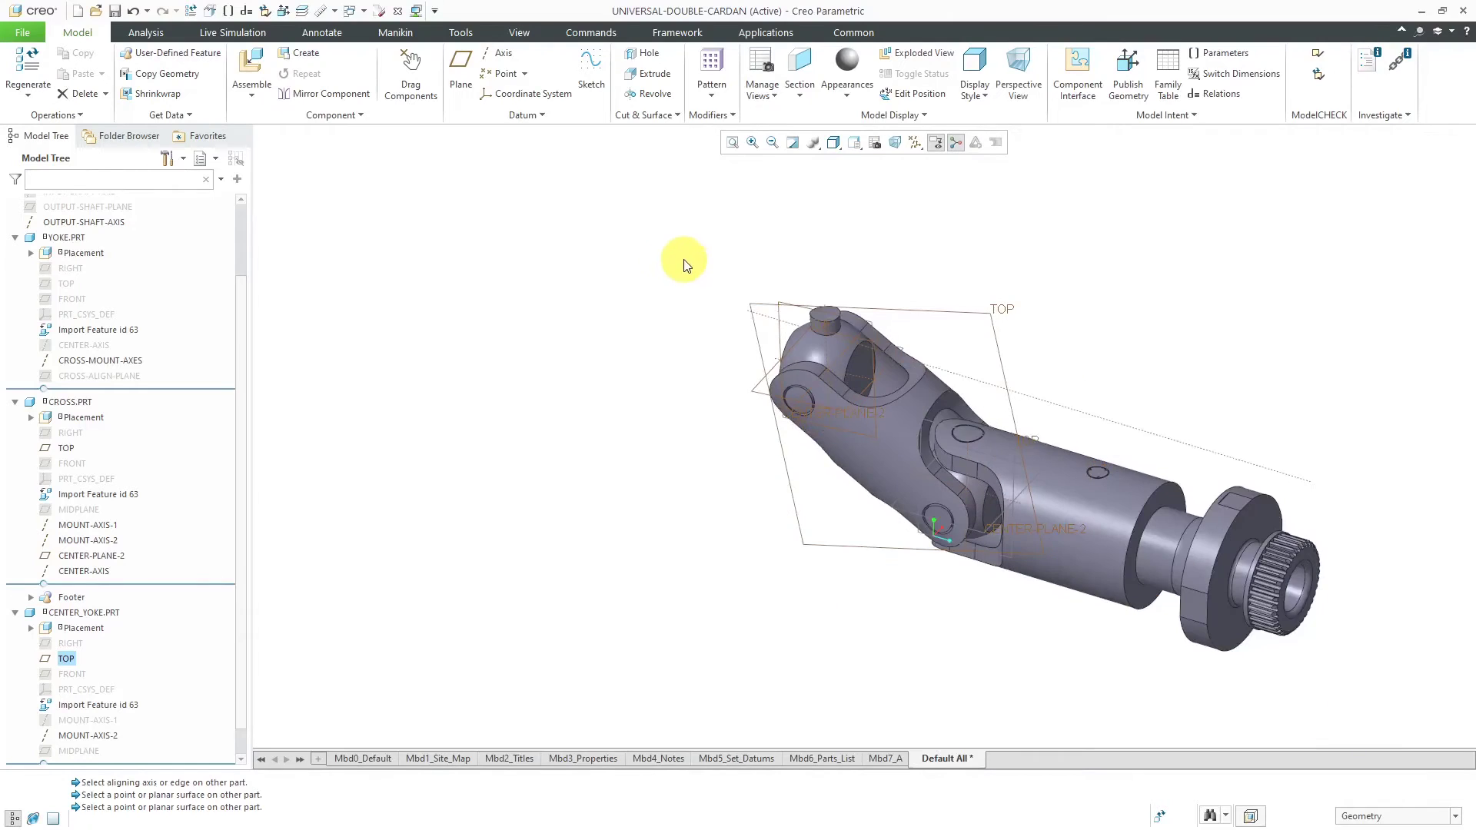
left_click(915, 143)
left_click(965, 229)
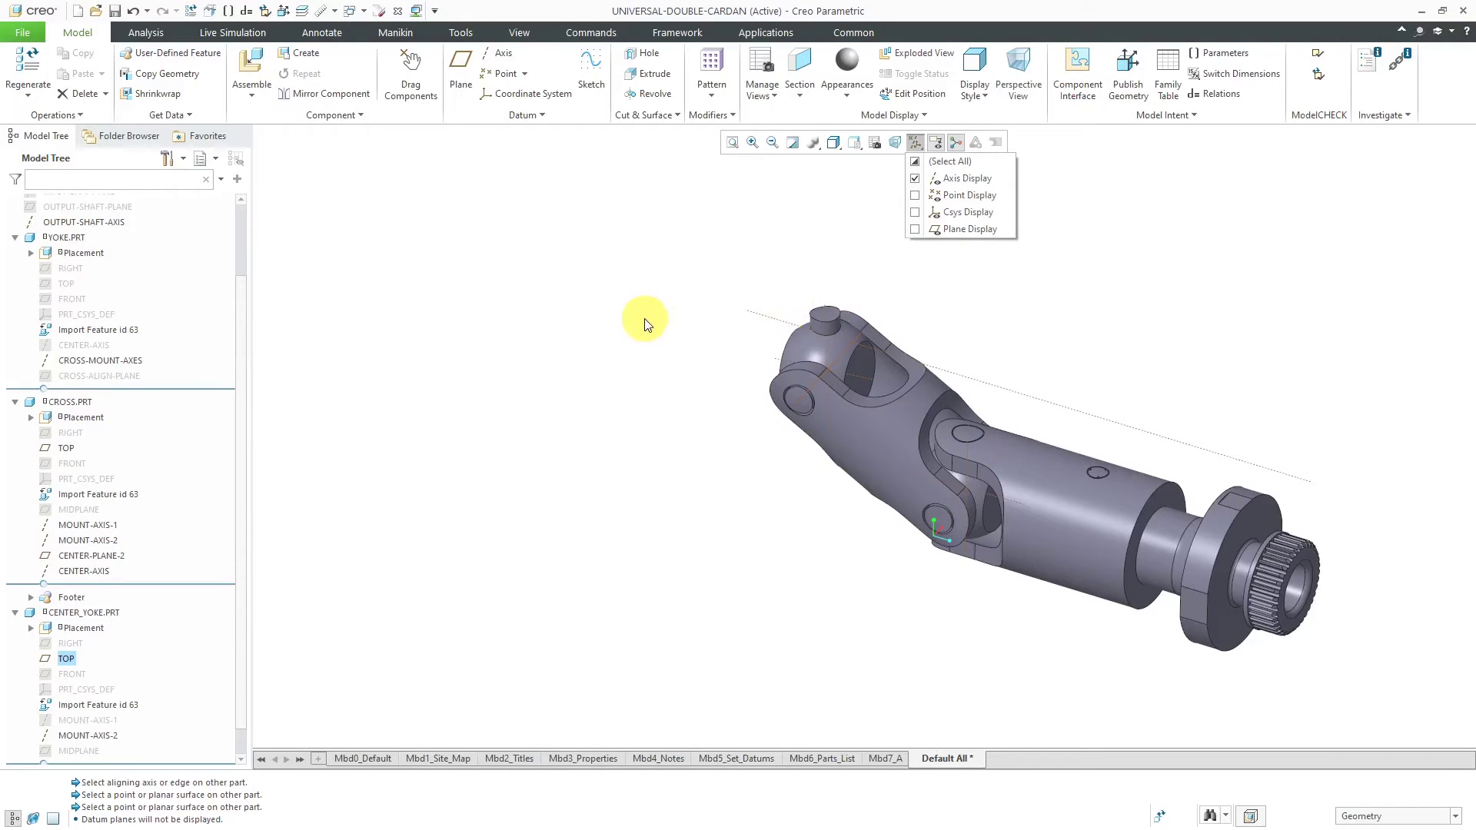
Insert the in-session yoke.prt into the assembly as a second yoke and place it freely beside the center yoke.
left_click(239, 68)
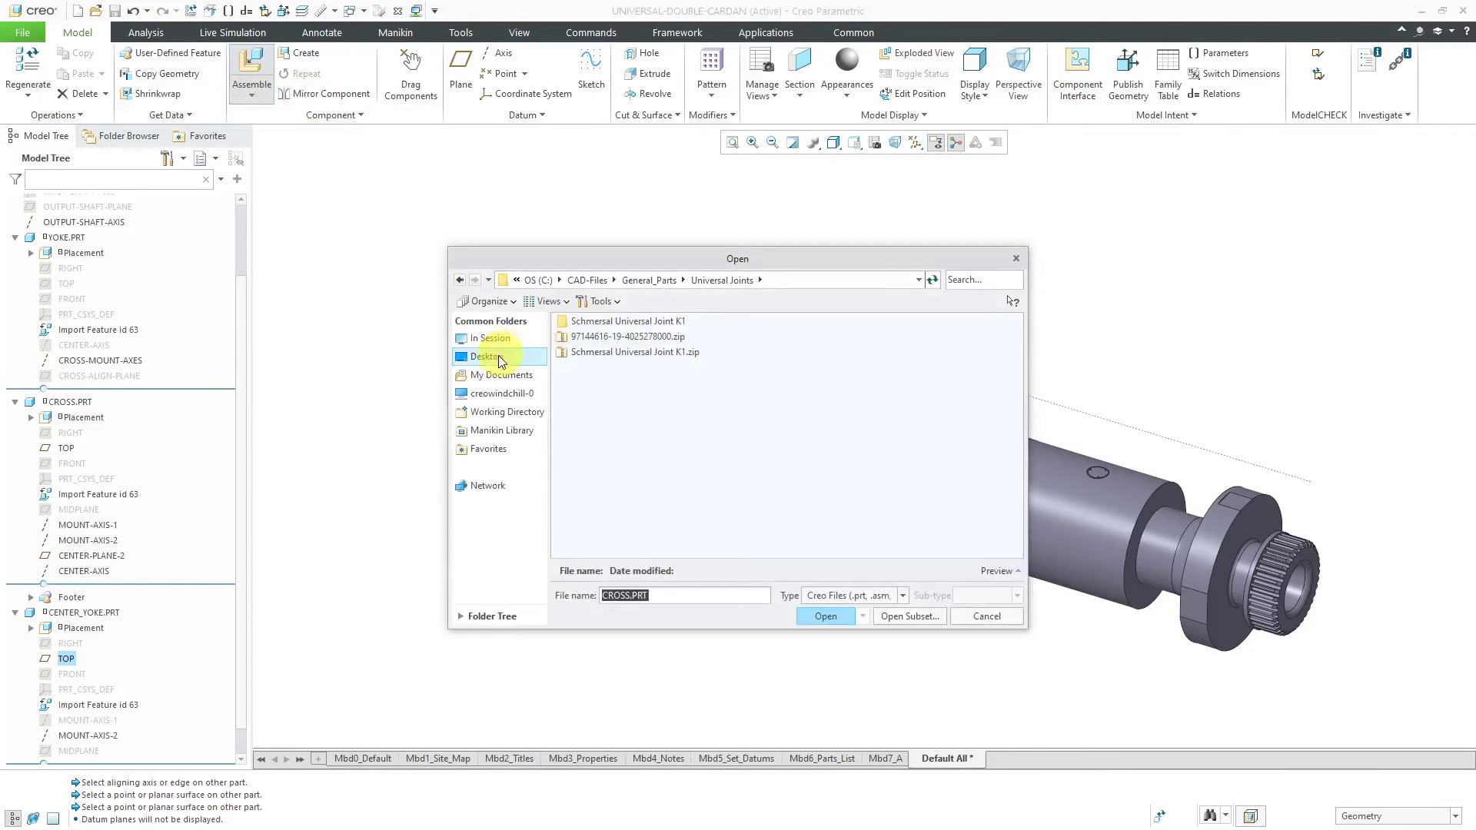
left_click(490, 339)
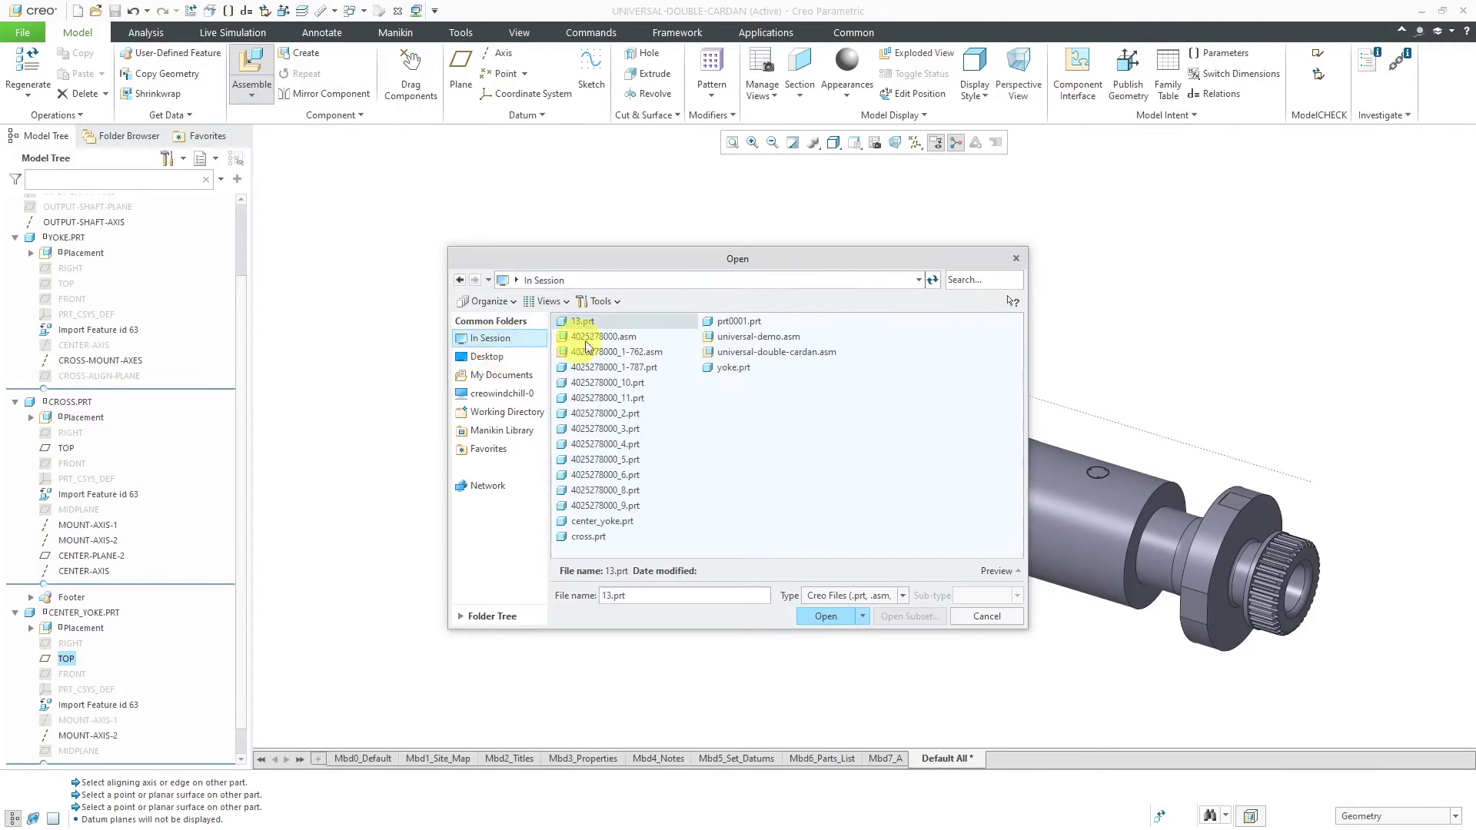
double_click(728, 370)
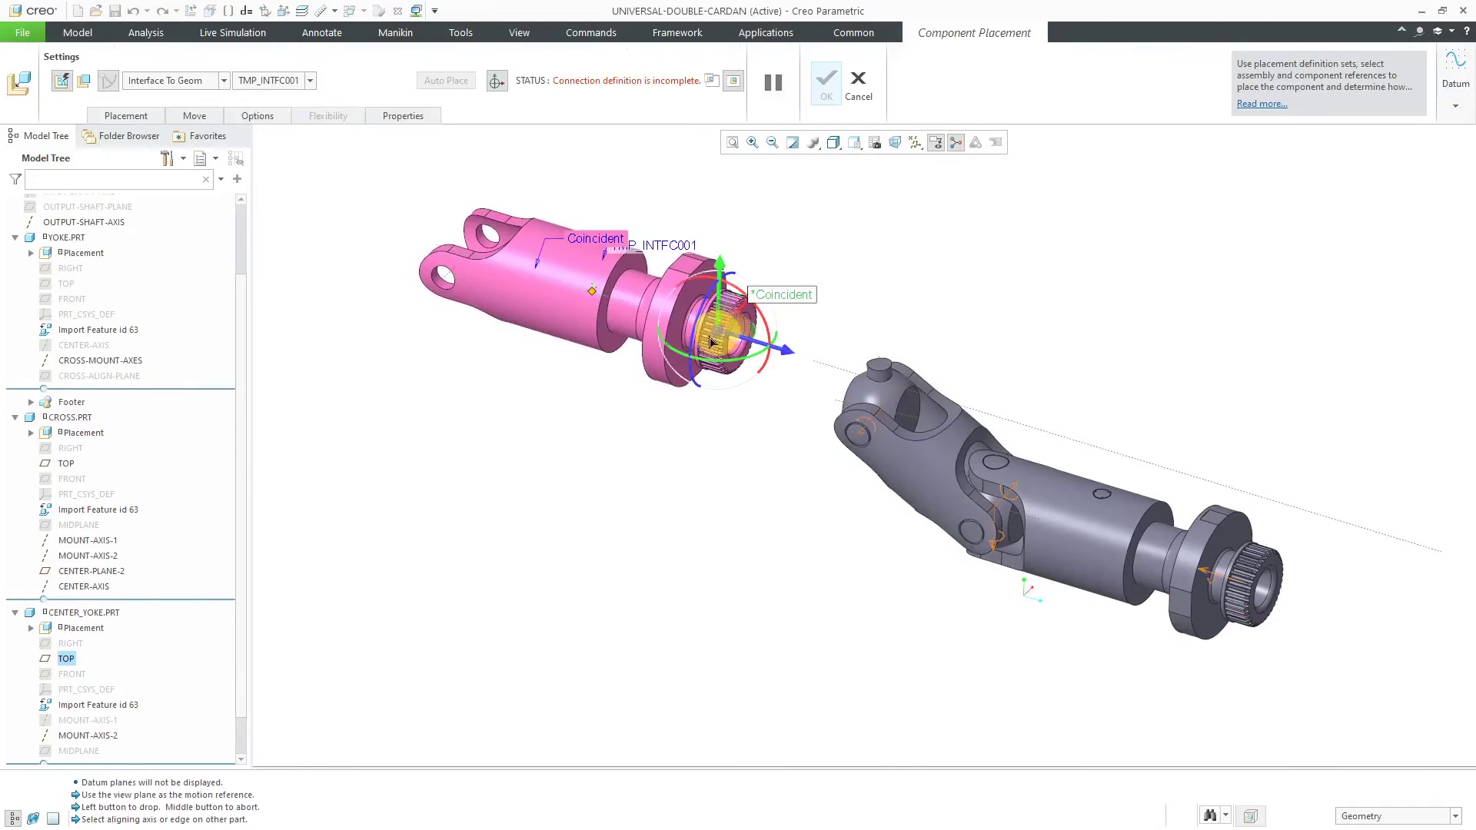
left_click(711, 342)
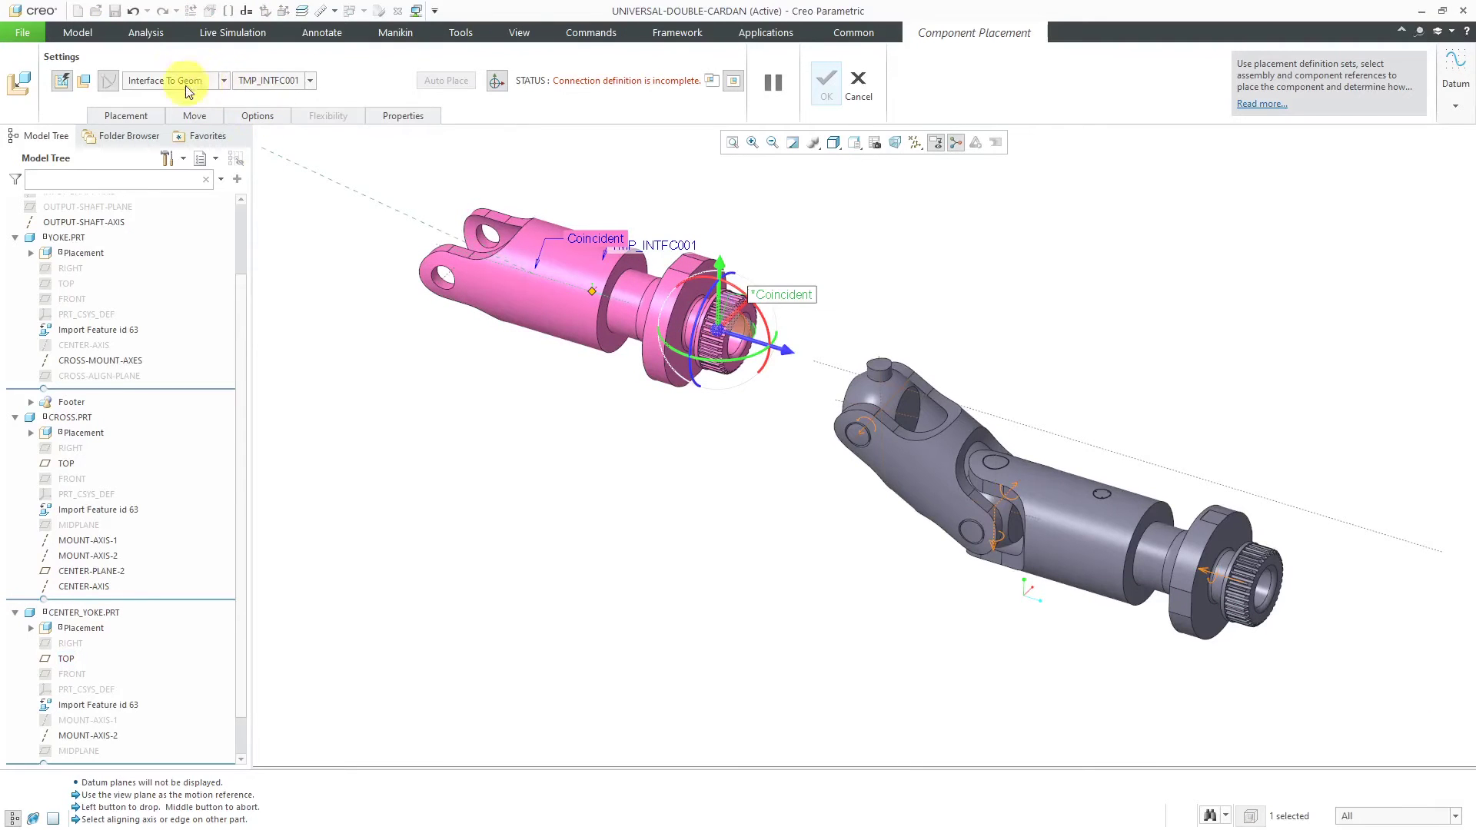
Switch the second yoke from interface placement to manual placement with a Cylinder connection.
left_click(127, 116)
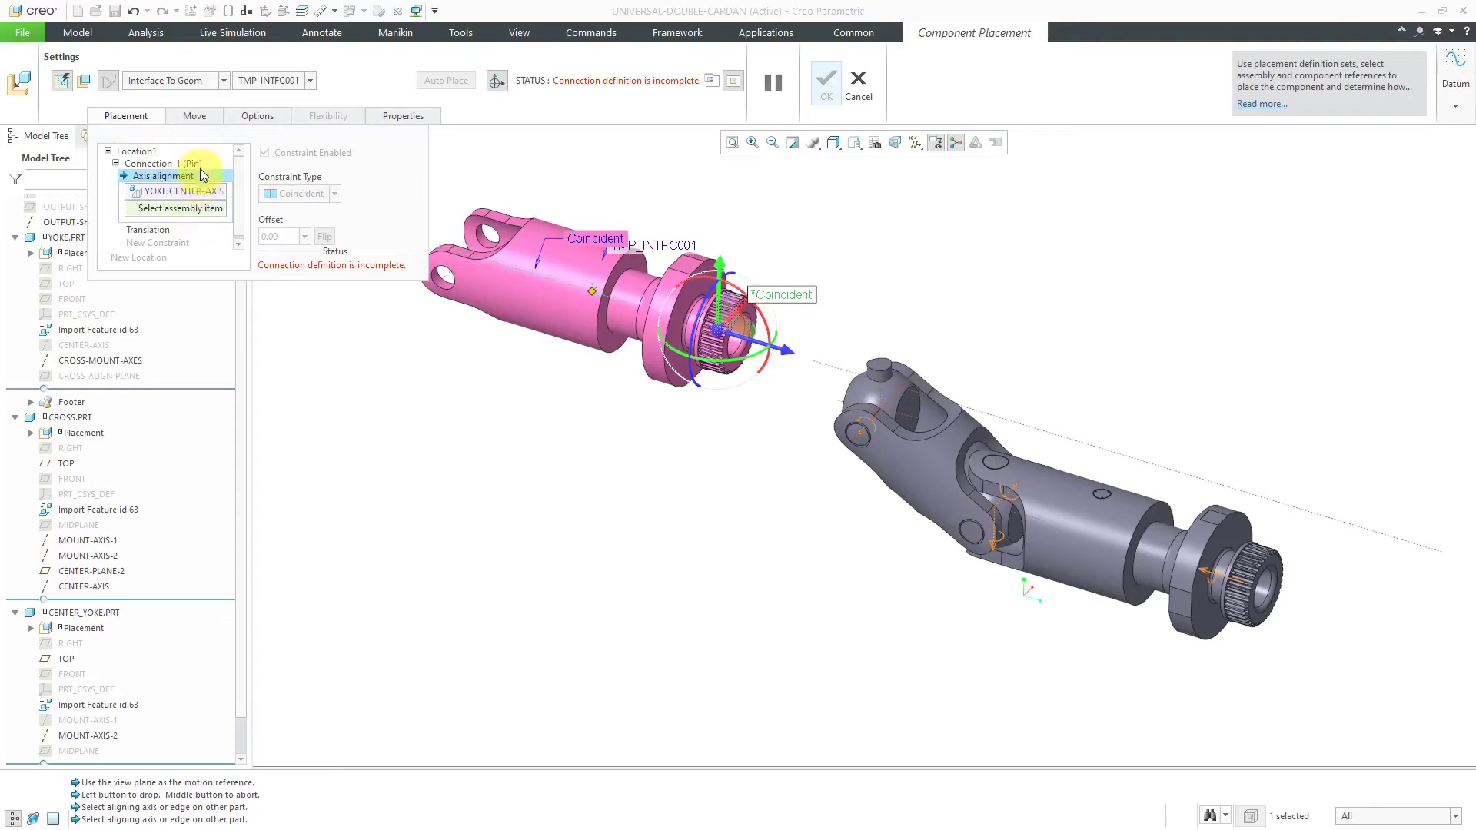
left_click(209, 212)
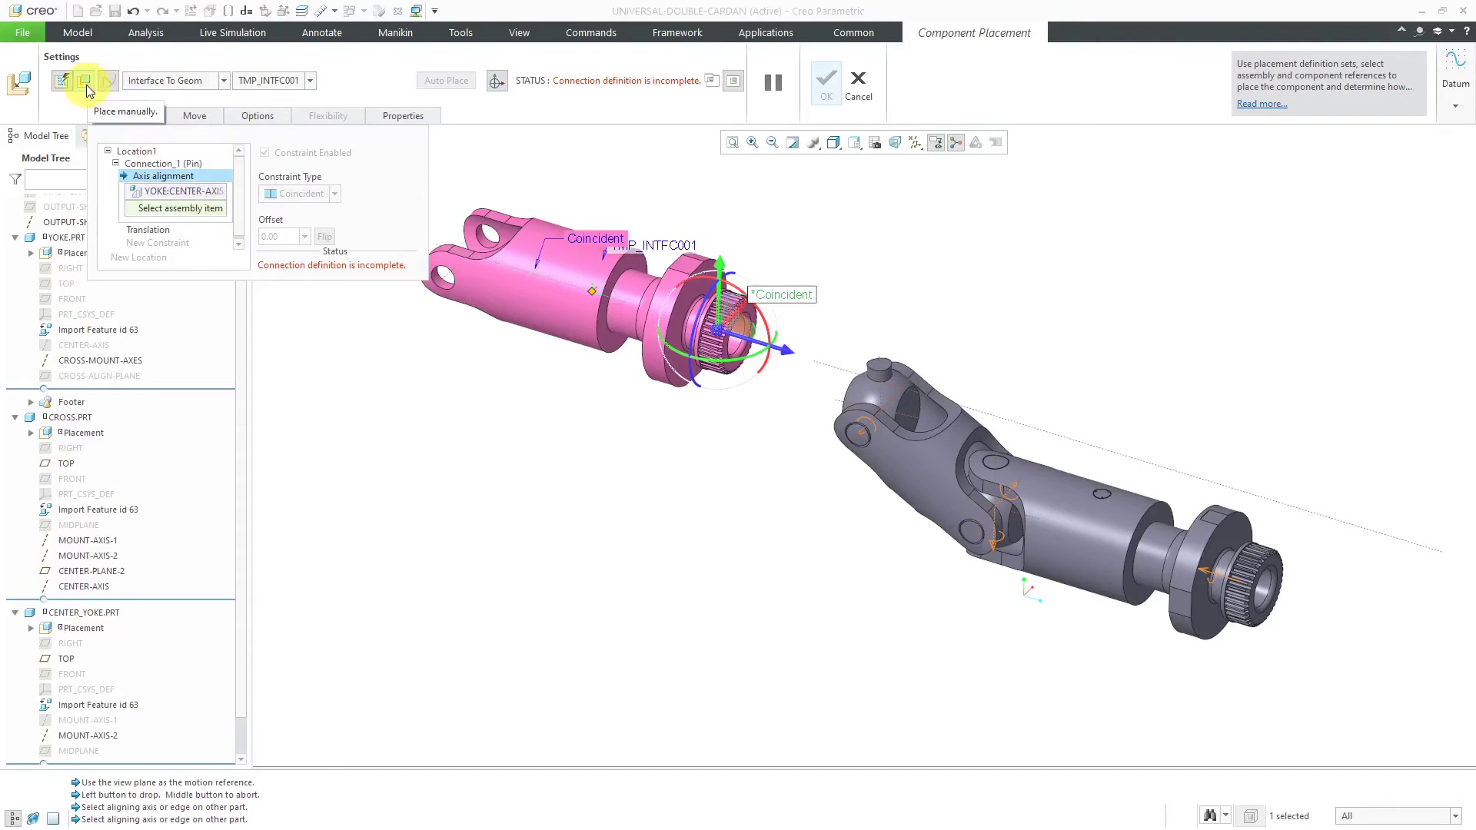
left_click(86, 81)
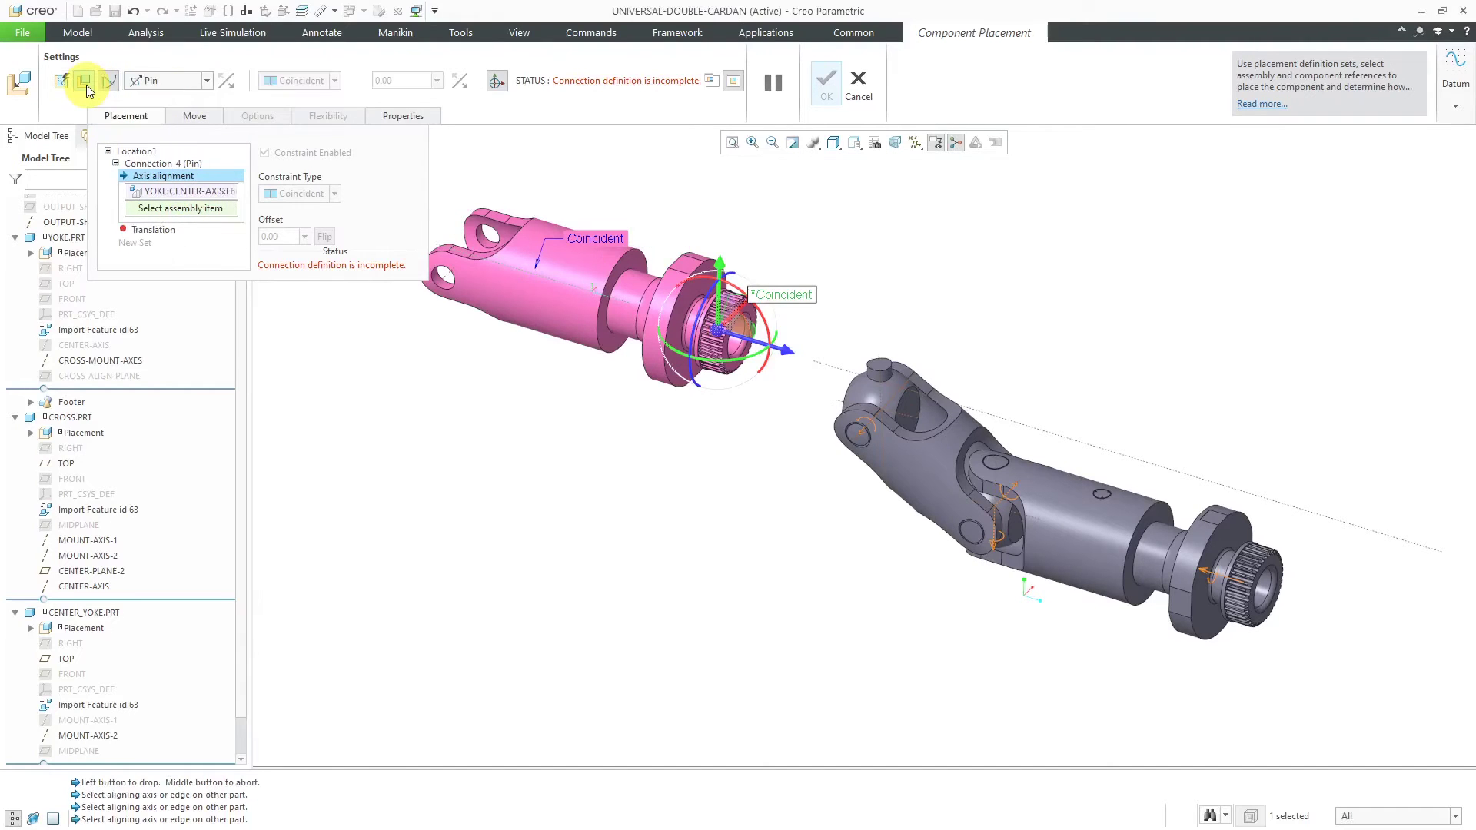
left_click(207, 81)
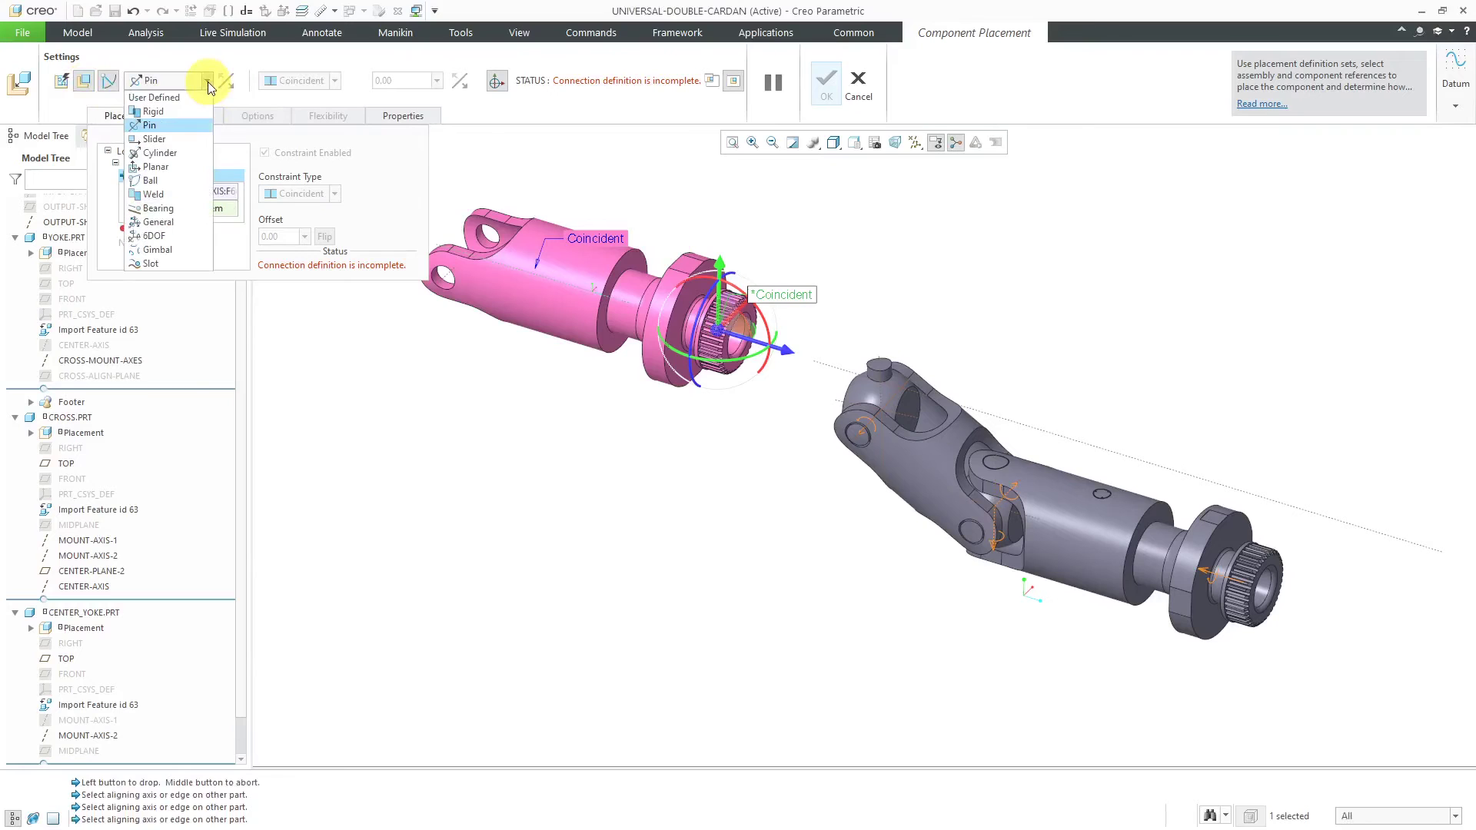
left_click(161, 153)
Turn the second yoke's fork toward the center yoke and align its CENTER-AXIS with OUTPUT-SHAFT-AXIS.
left_click_drag(702, 364, 885, 127)
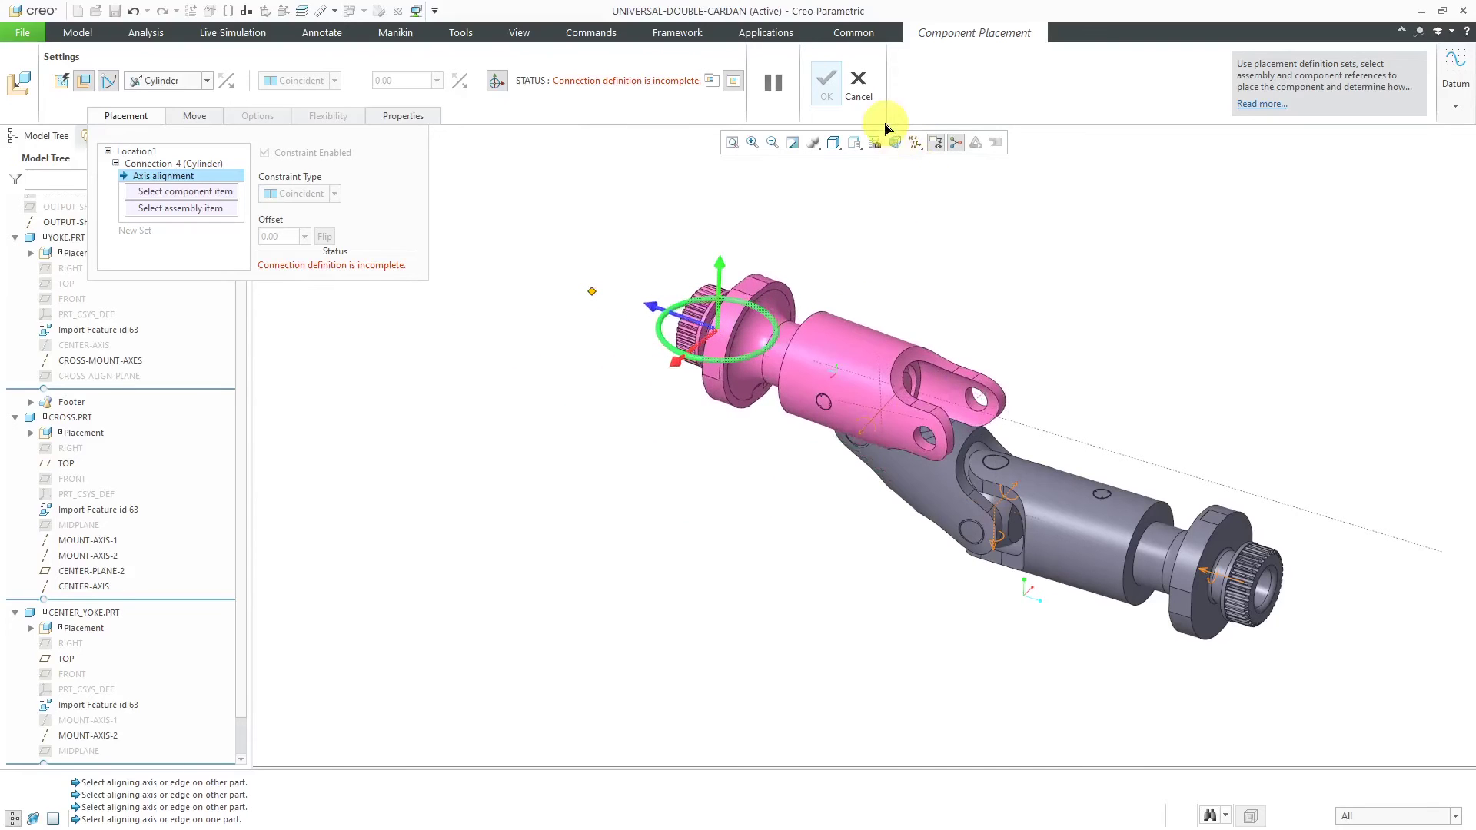
left_click_drag(486, 269, 463, 260)
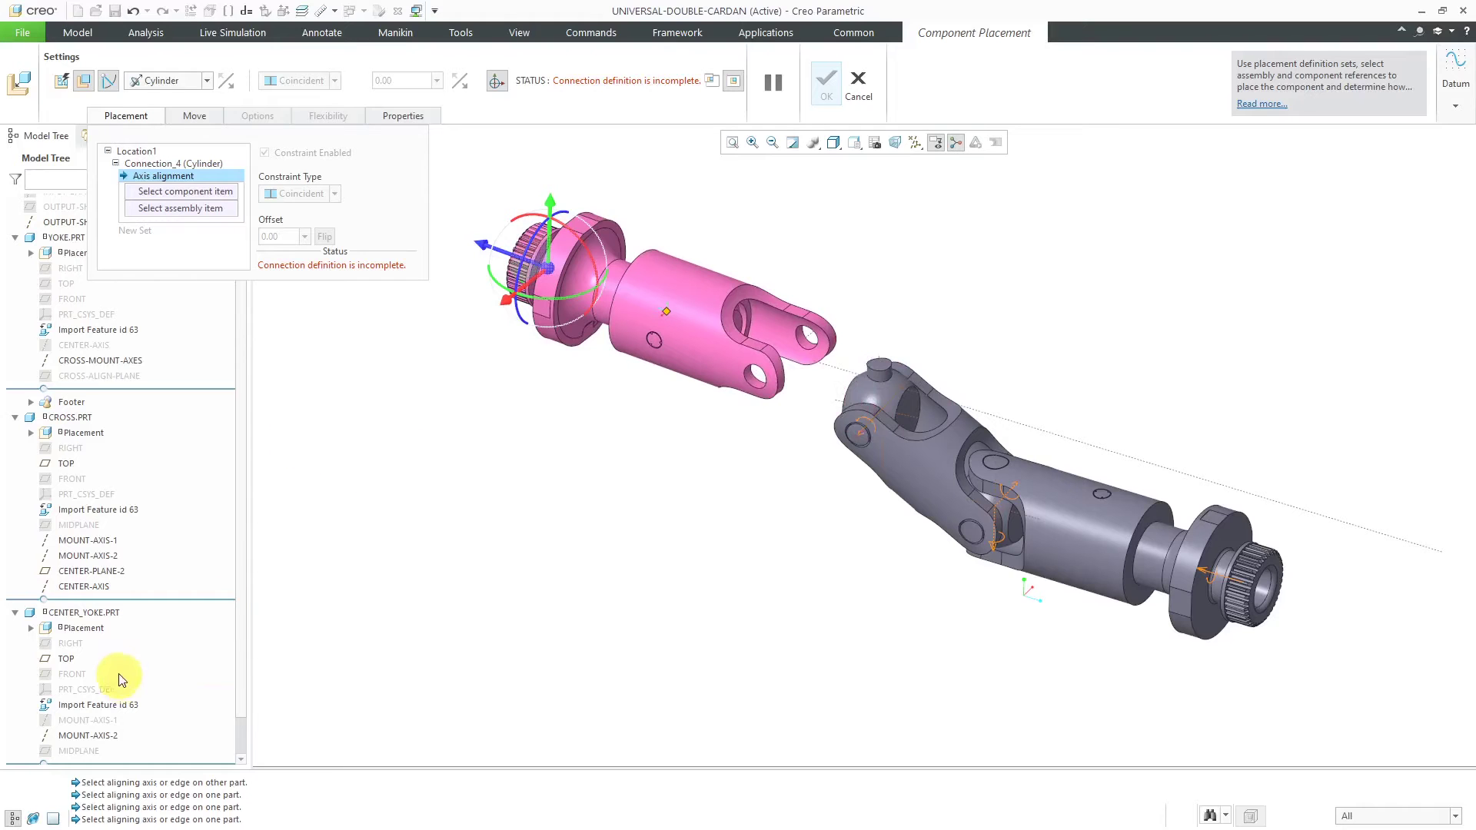
scroll(120, 674, "down", 1)
left_click(16, 758)
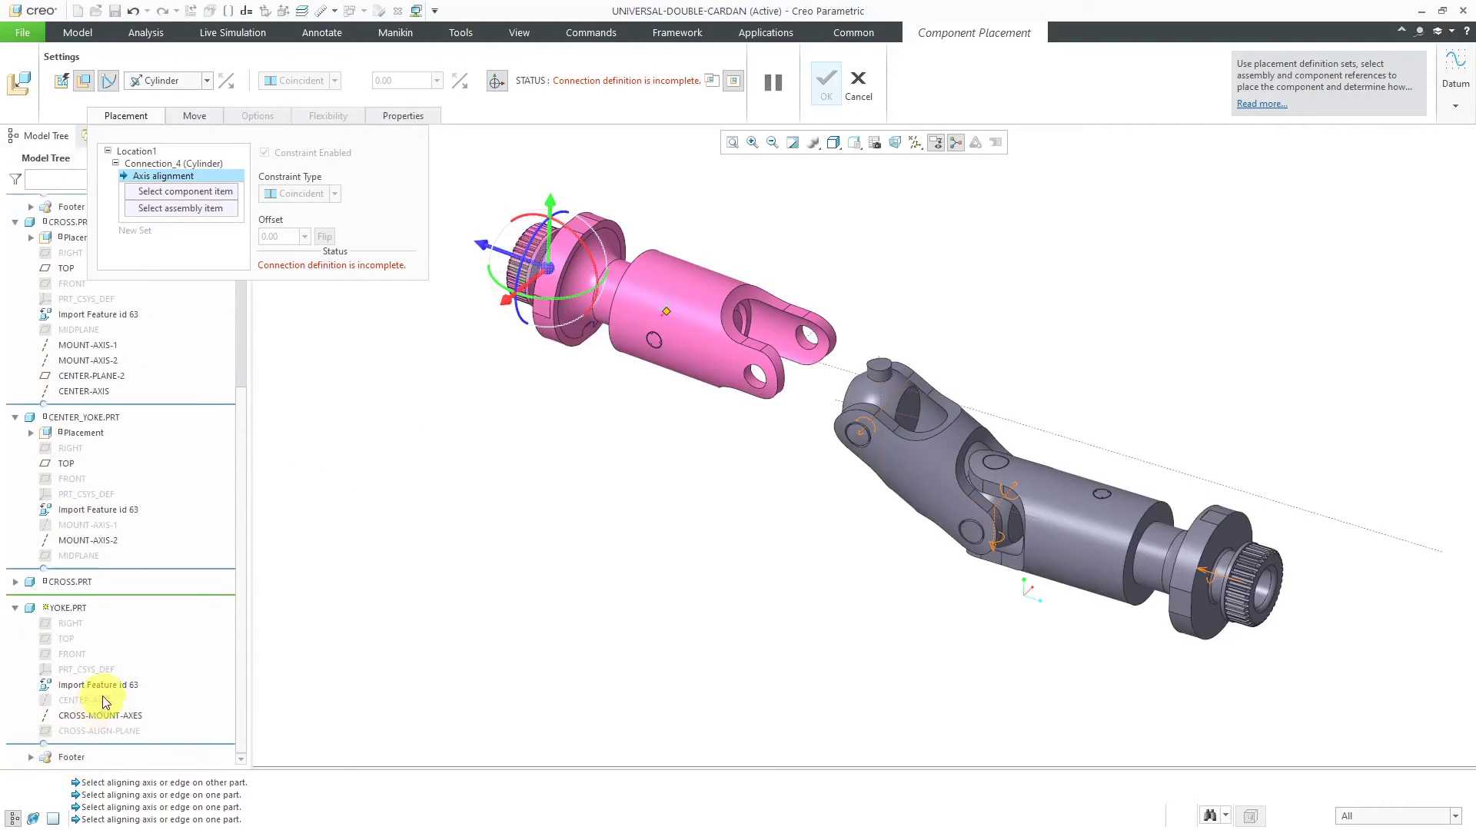
left_click(100, 700)
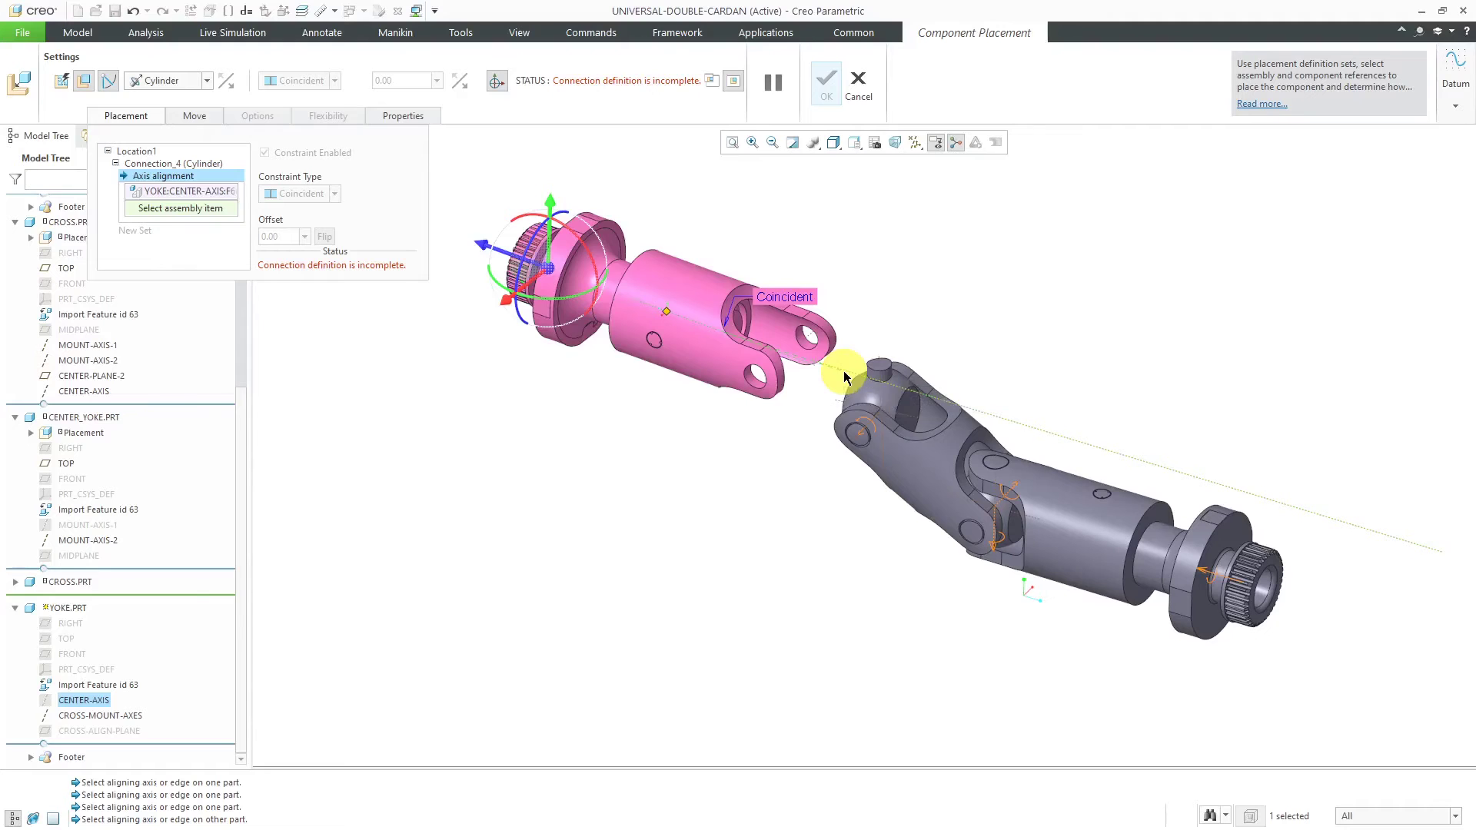
left_click(845, 376)
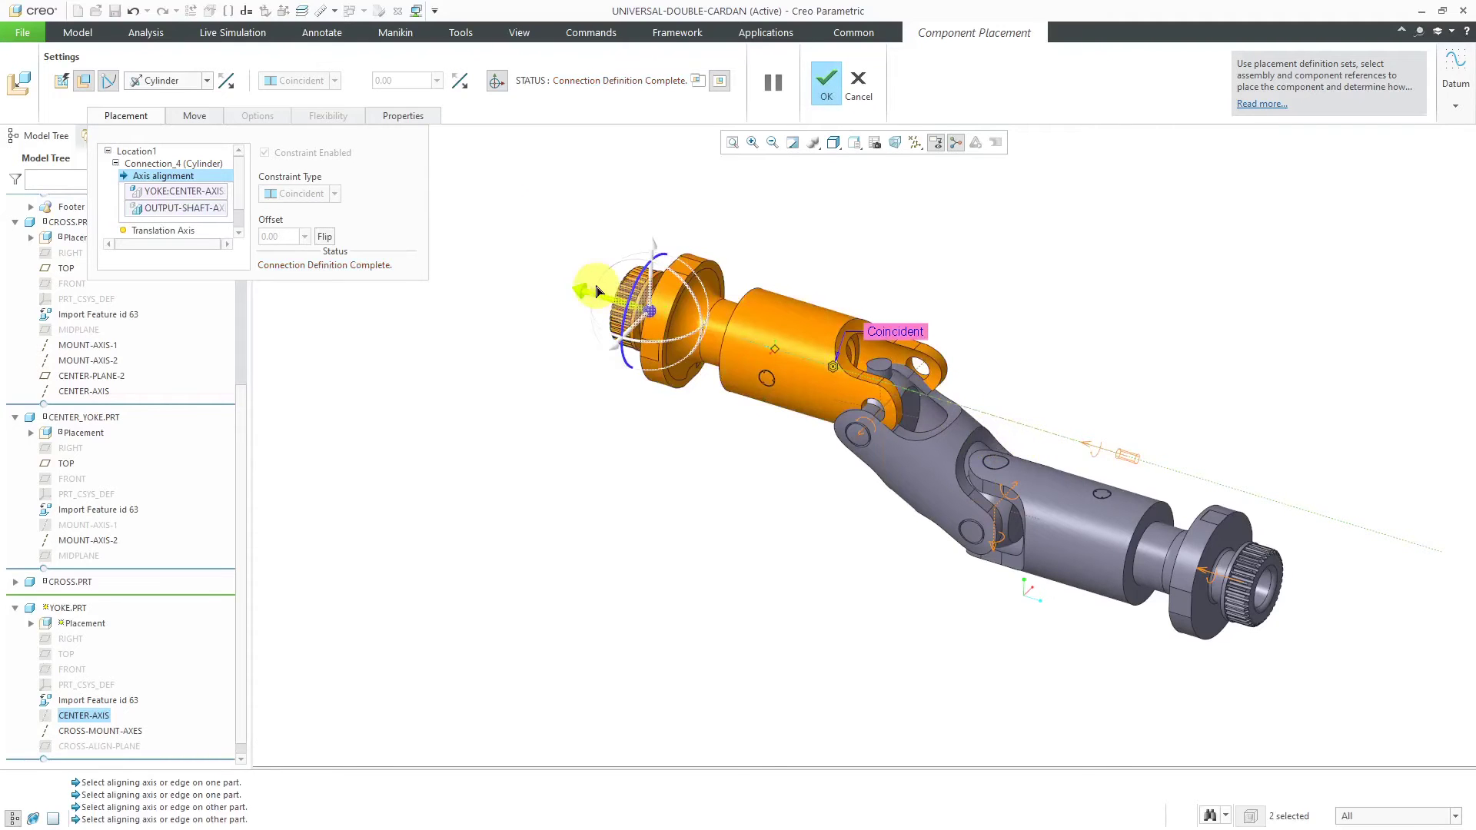
Slide and rotate the second yoke about the output shaft axis until a fork hole faces the free cross pin, and accept the placement.
mouse_move(583, 296)
left_mouse_down()
mouse_move(520, 273)
mouse_move(556, 301)
left_mouse_up()
scroll(800, 356, "down", 5)
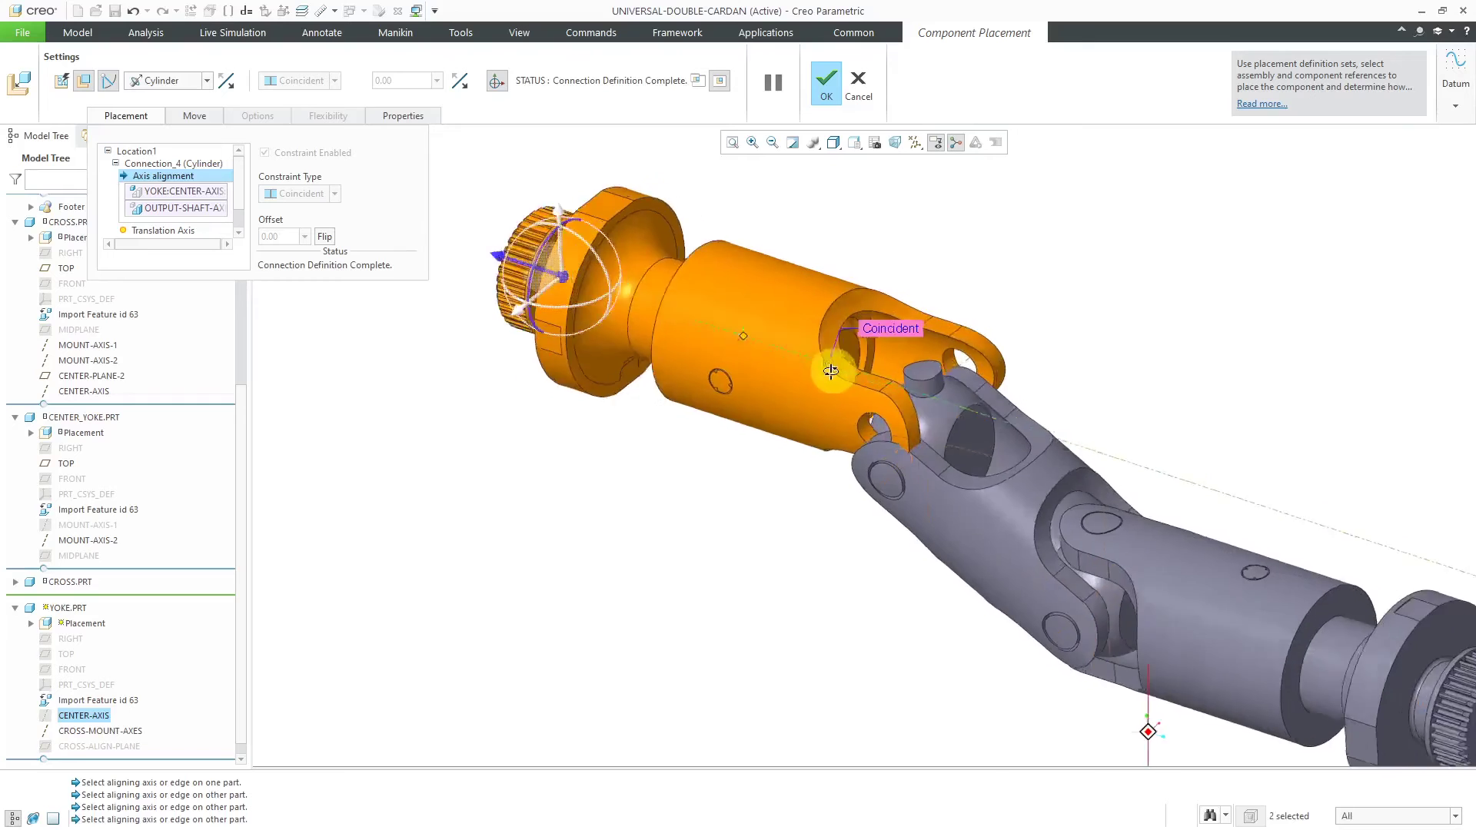
scroll(802, 416, "up", 3)
mouse_move(820, 376)
middle_mouse_down()
mouse_move(880, 369)
mouse_move(846, 372)
middle_mouse_up()
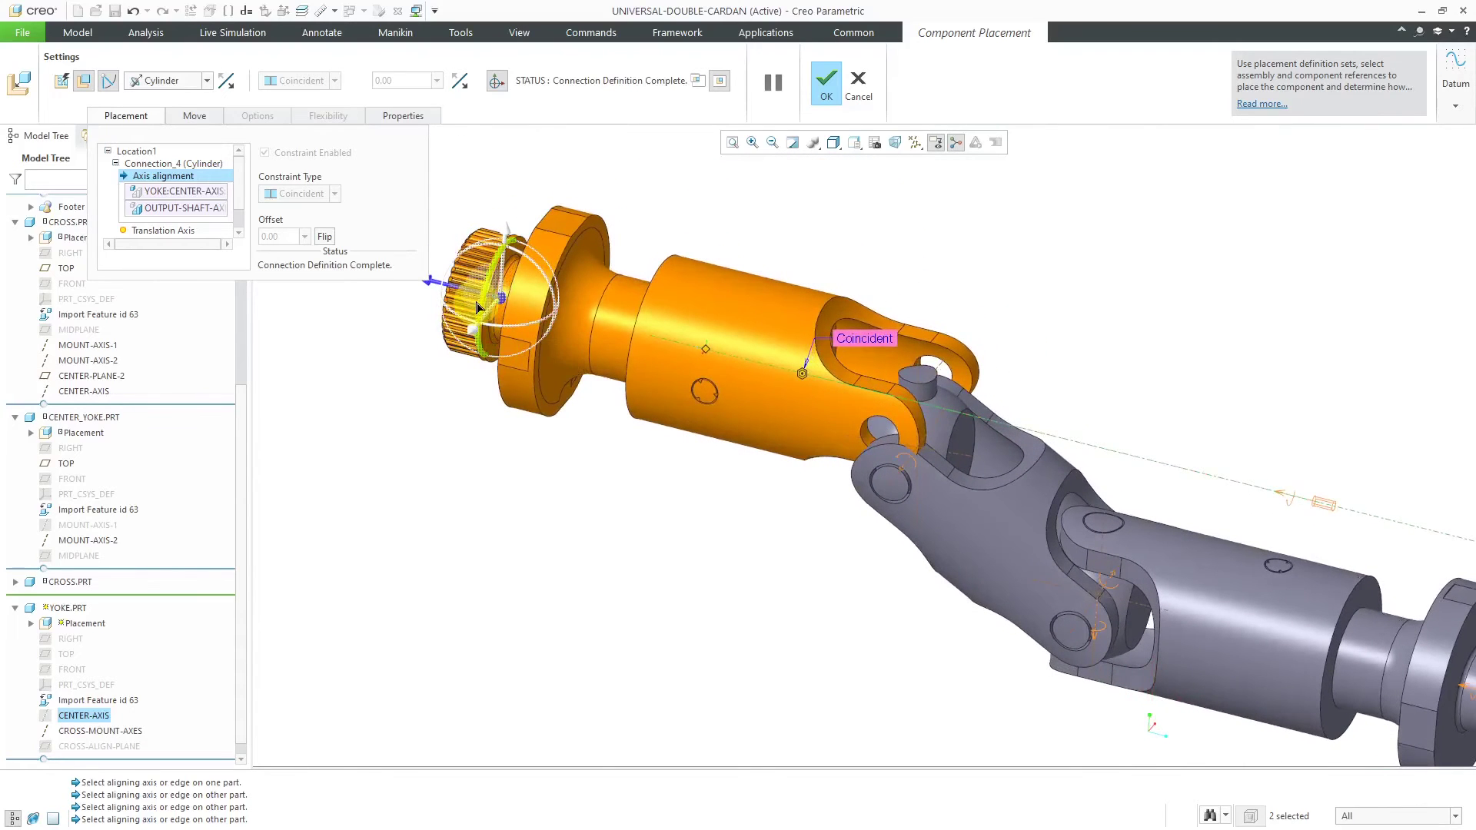
left_click_drag(478, 306, 596, 357)
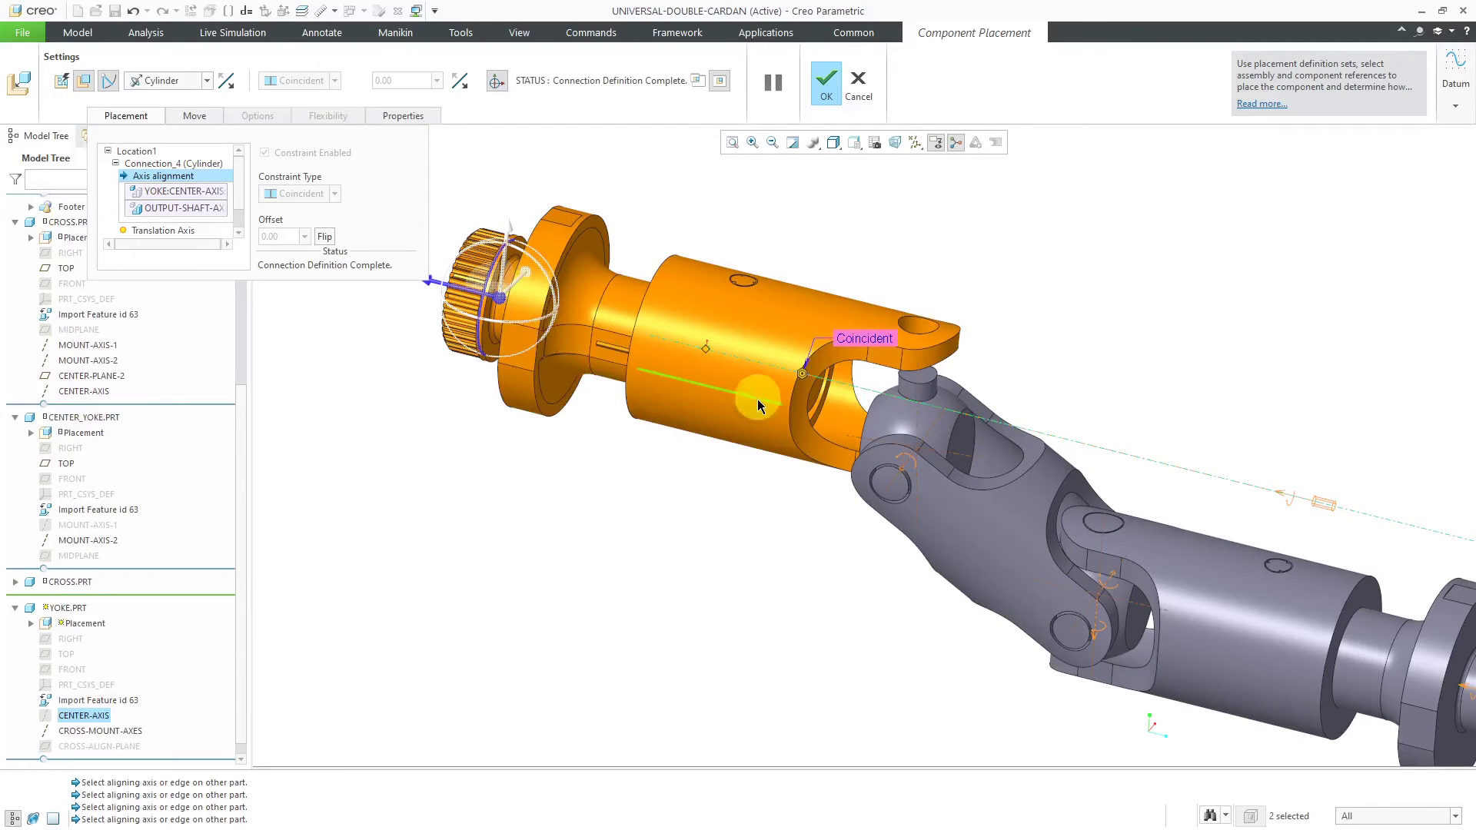
scroll(758, 401, "up", 2)
left_click_drag(489, 308, 496, 302)
middle_click_drag(761, 400, 815, 419)
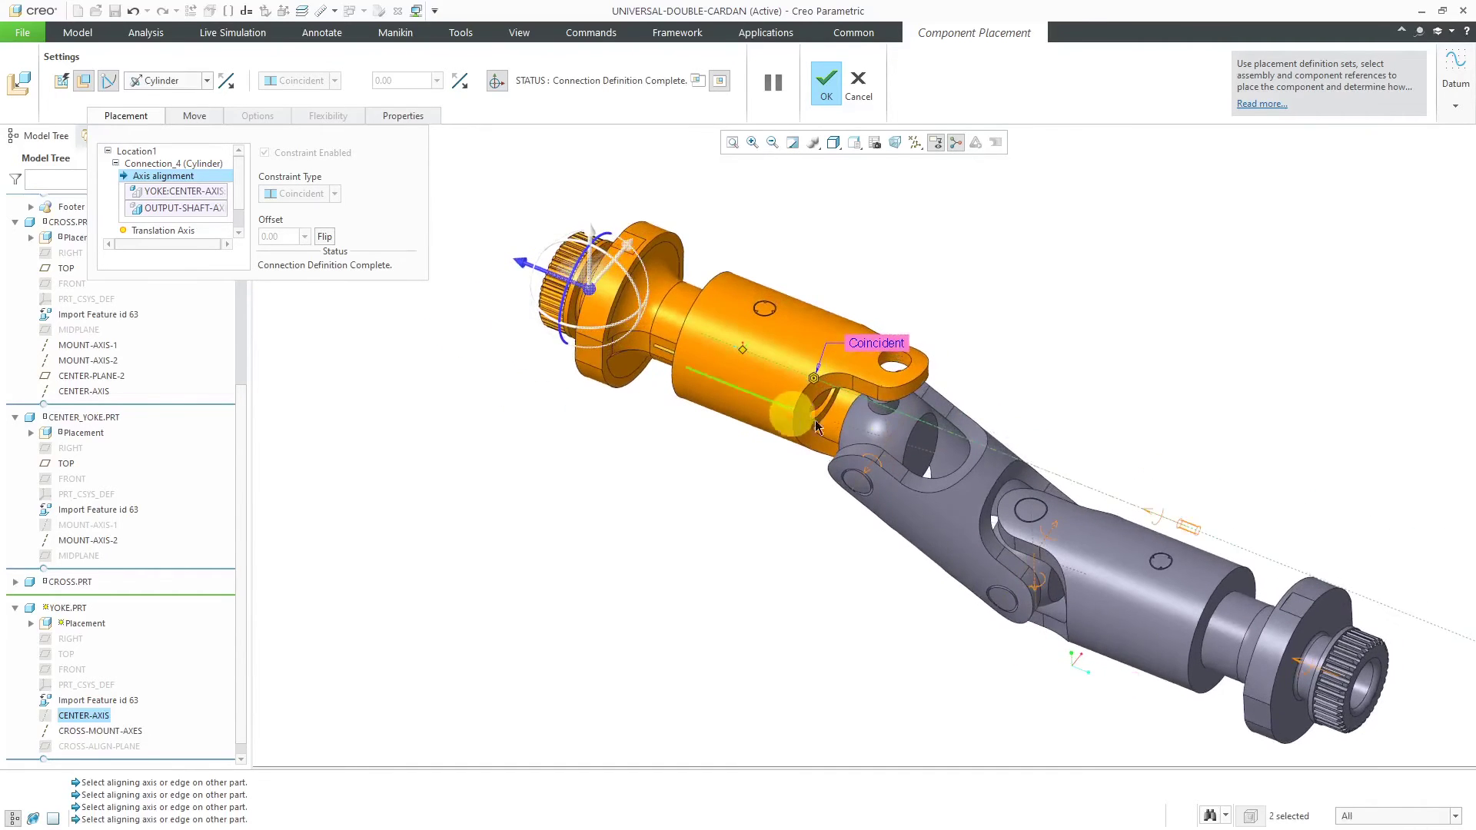
scroll(815, 420, "down", 3)
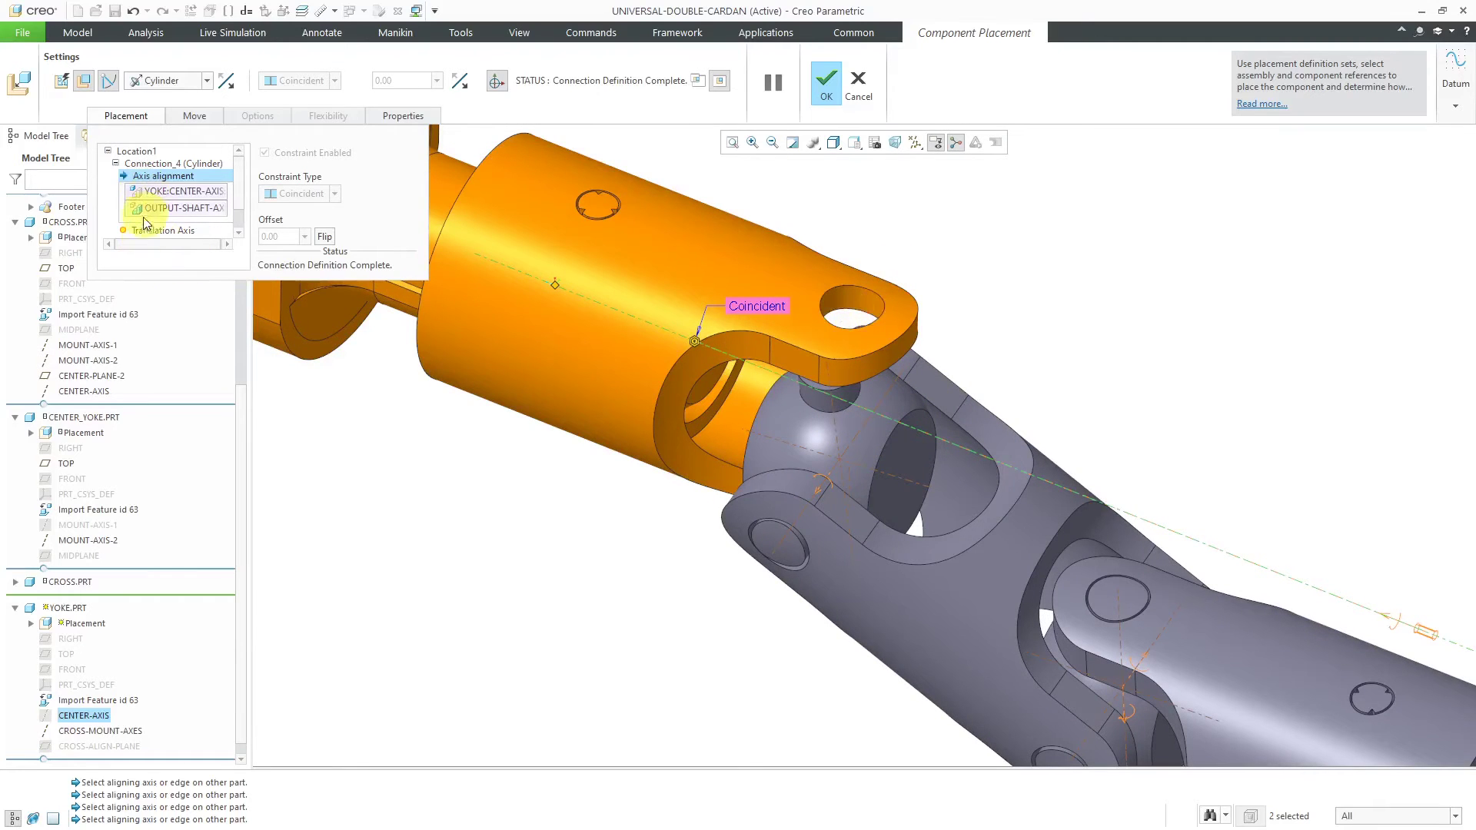
left_click(826, 94)
Show the second yoke's CENTER-AXIS in the assembly.
scroll(999, 346, "up", 5)
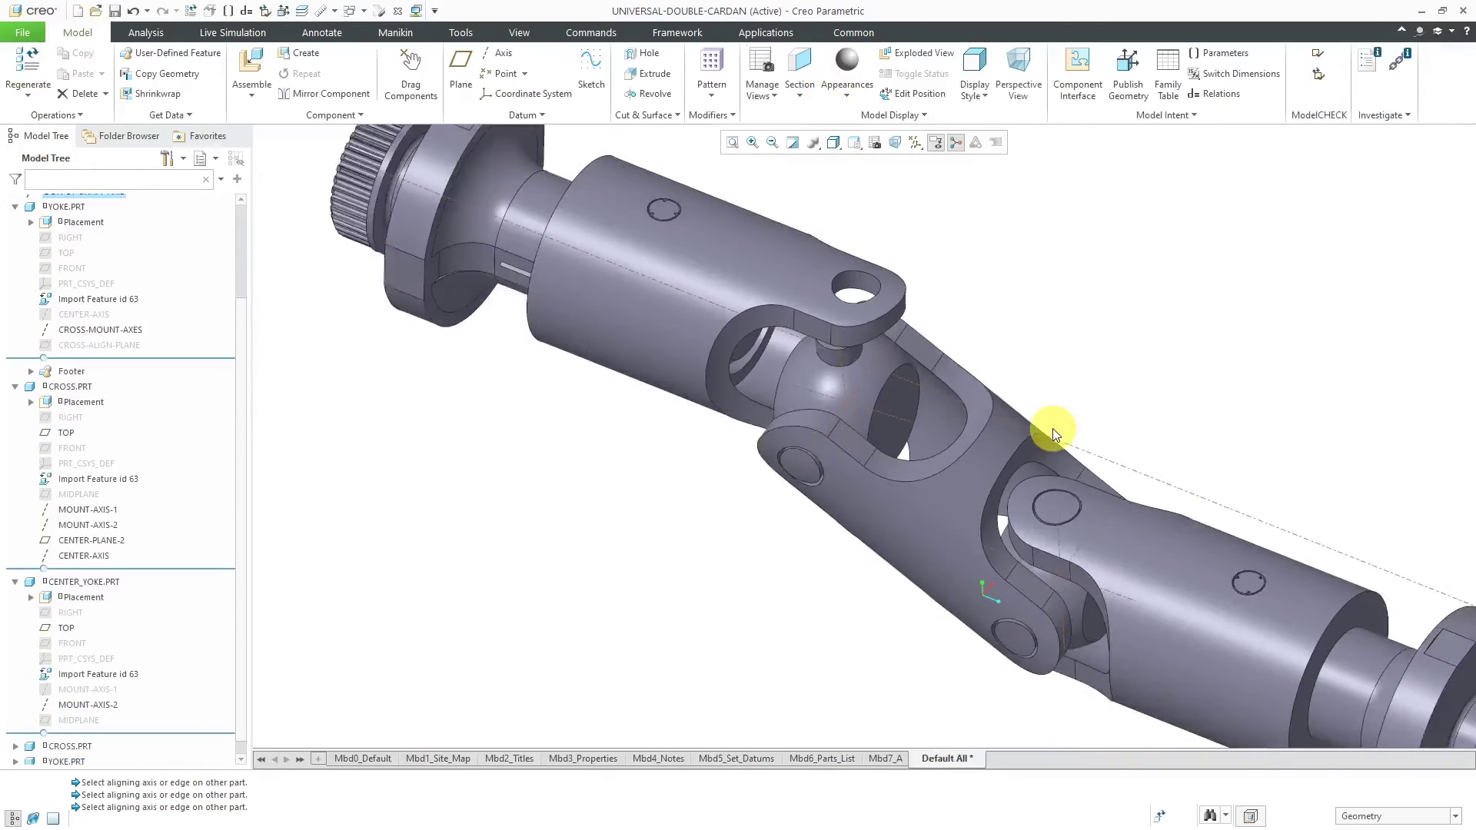
middle_click_drag(945, 387, 924, 331)
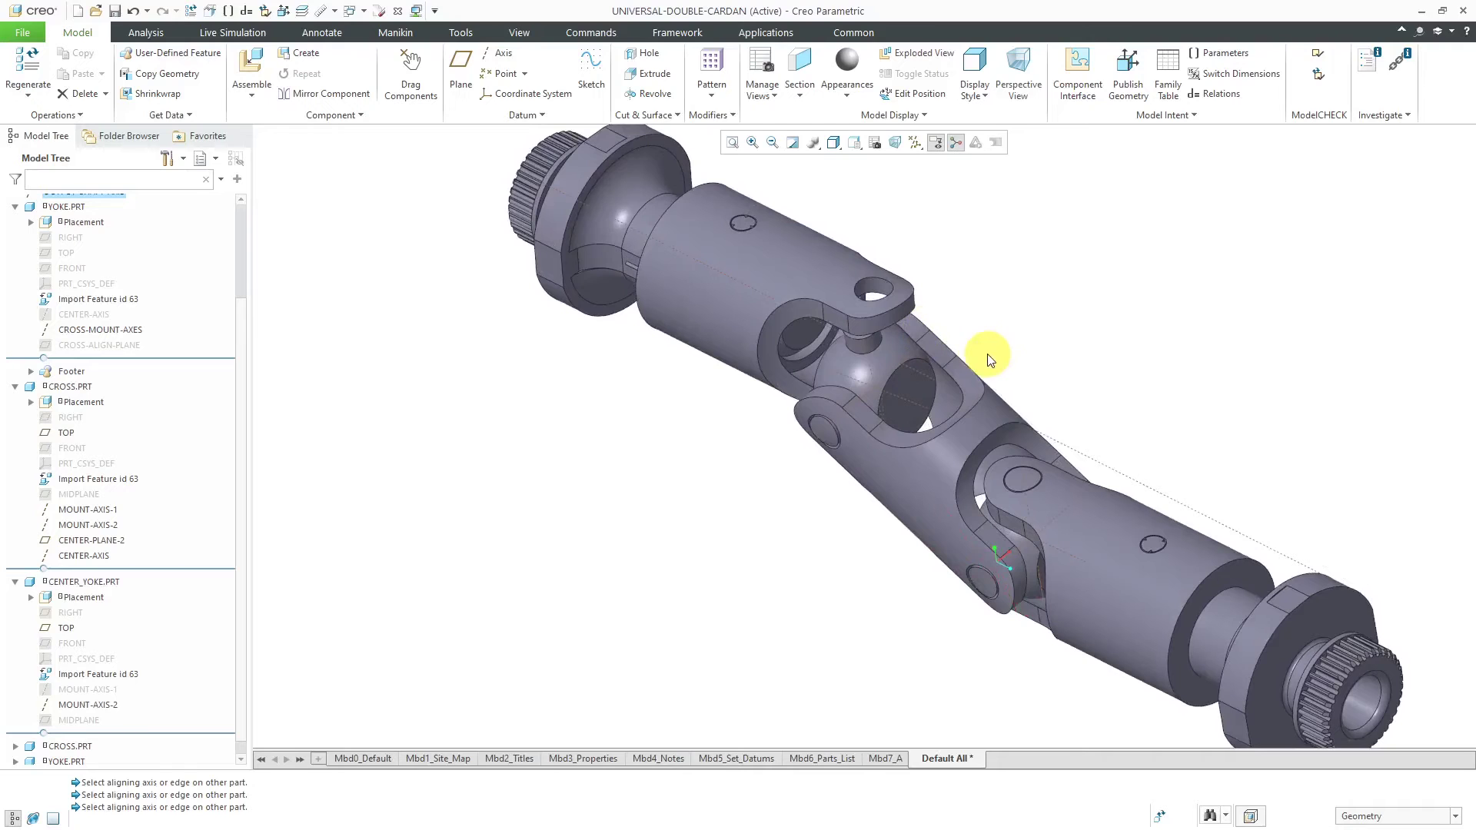
left_click(15, 761)
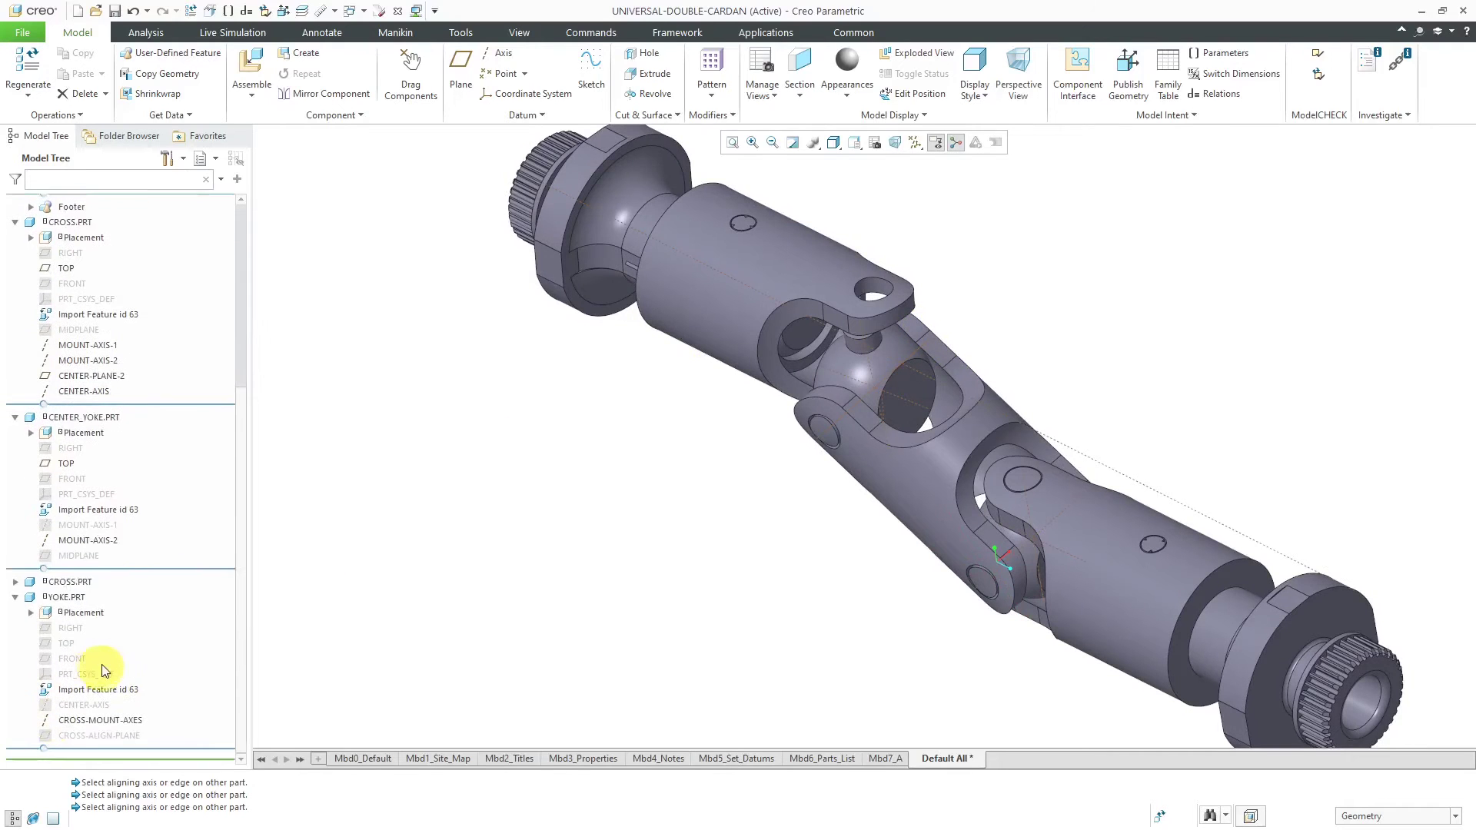
left_click(88, 709)
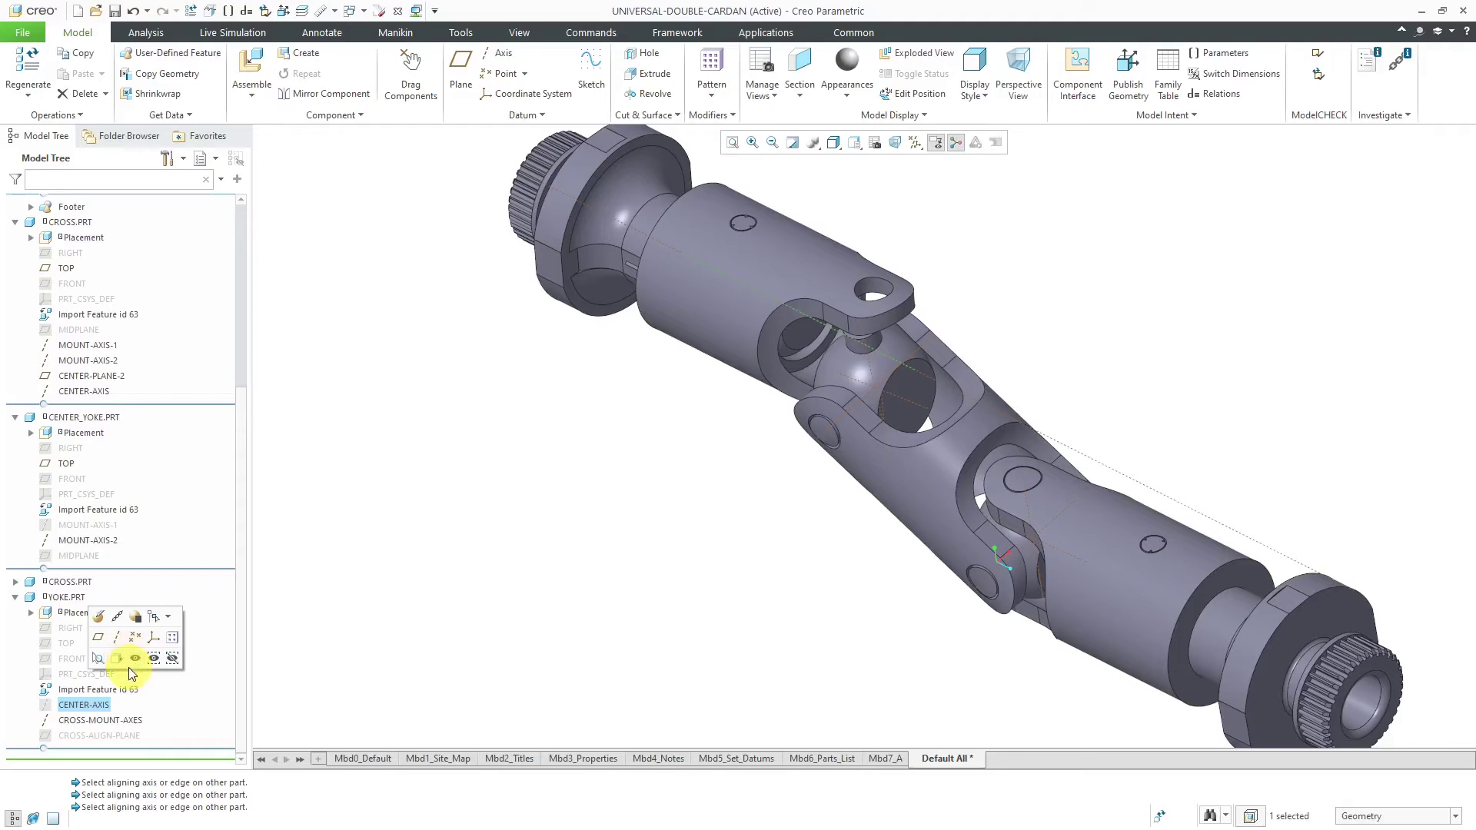
left_click(135, 659)
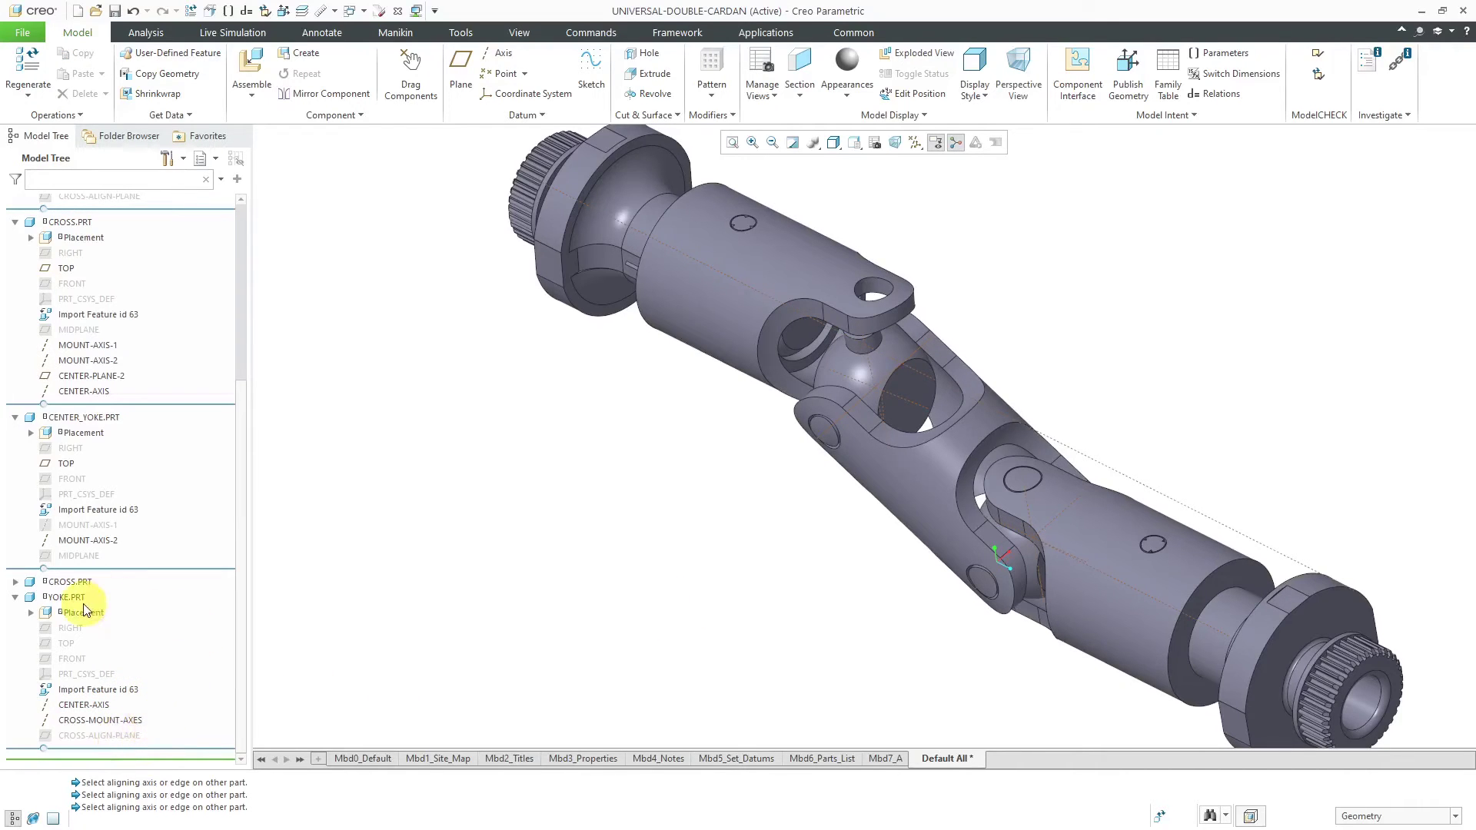
Open the second yoke's part in its own window from the assembly.
middle_click_drag(761, 483, 953, 287)
scroll(897, 339, "up", 3)
scroll(752, 330, "up", 3)
middle_click_drag(738, 353, 773, 329)
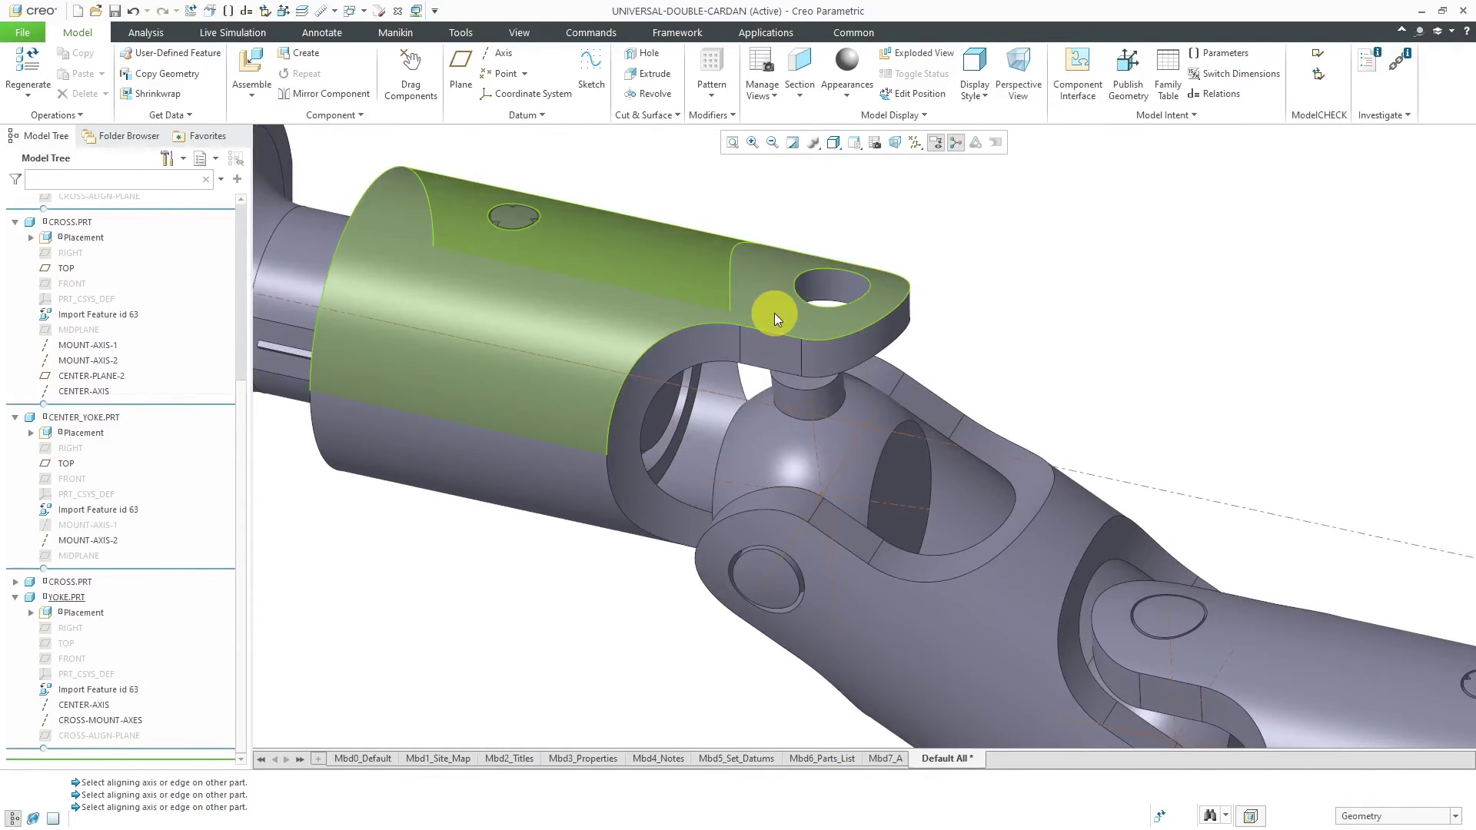
left_click(773, 313)
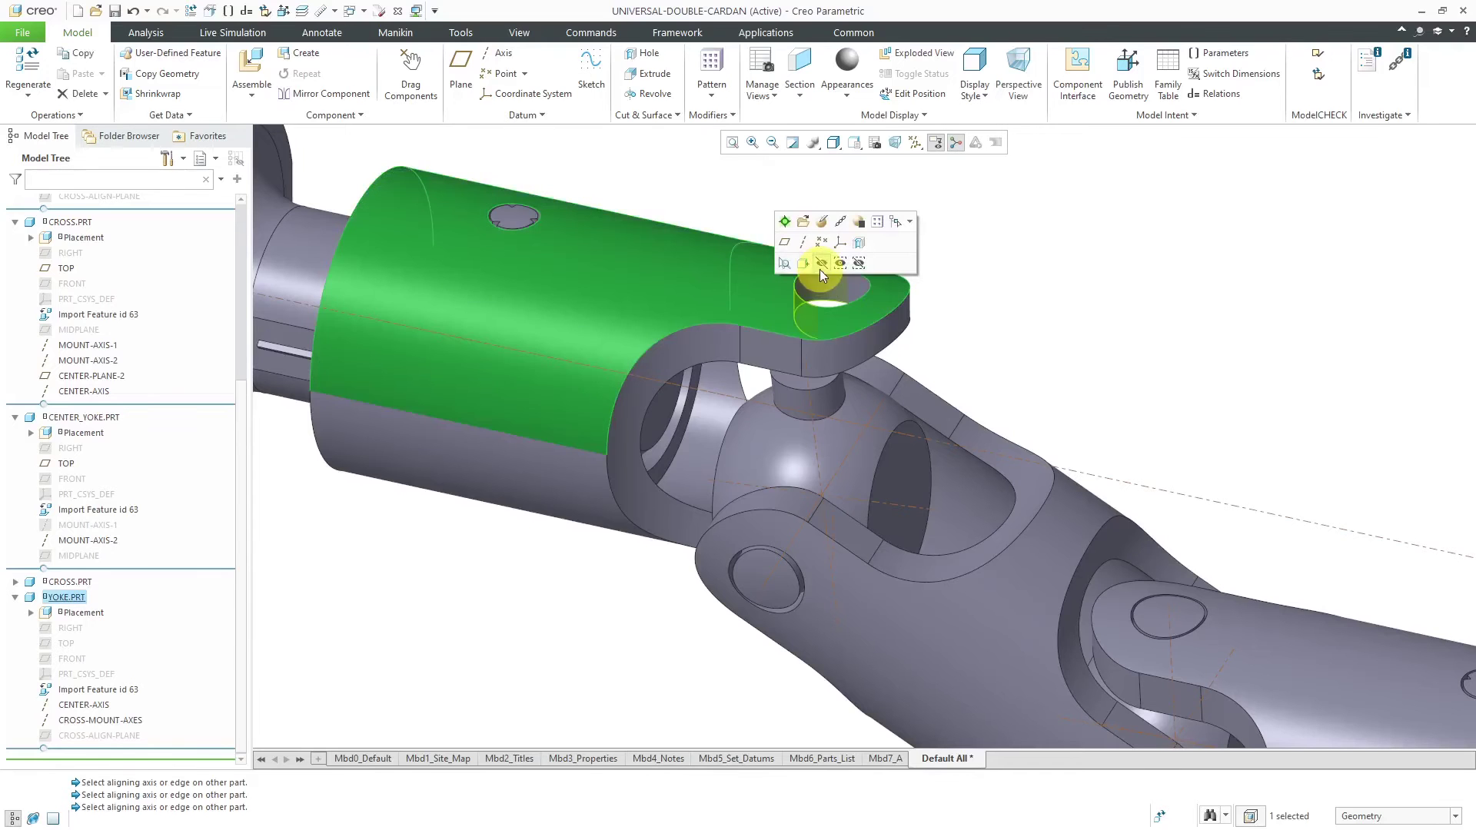
left_click(804, 223)
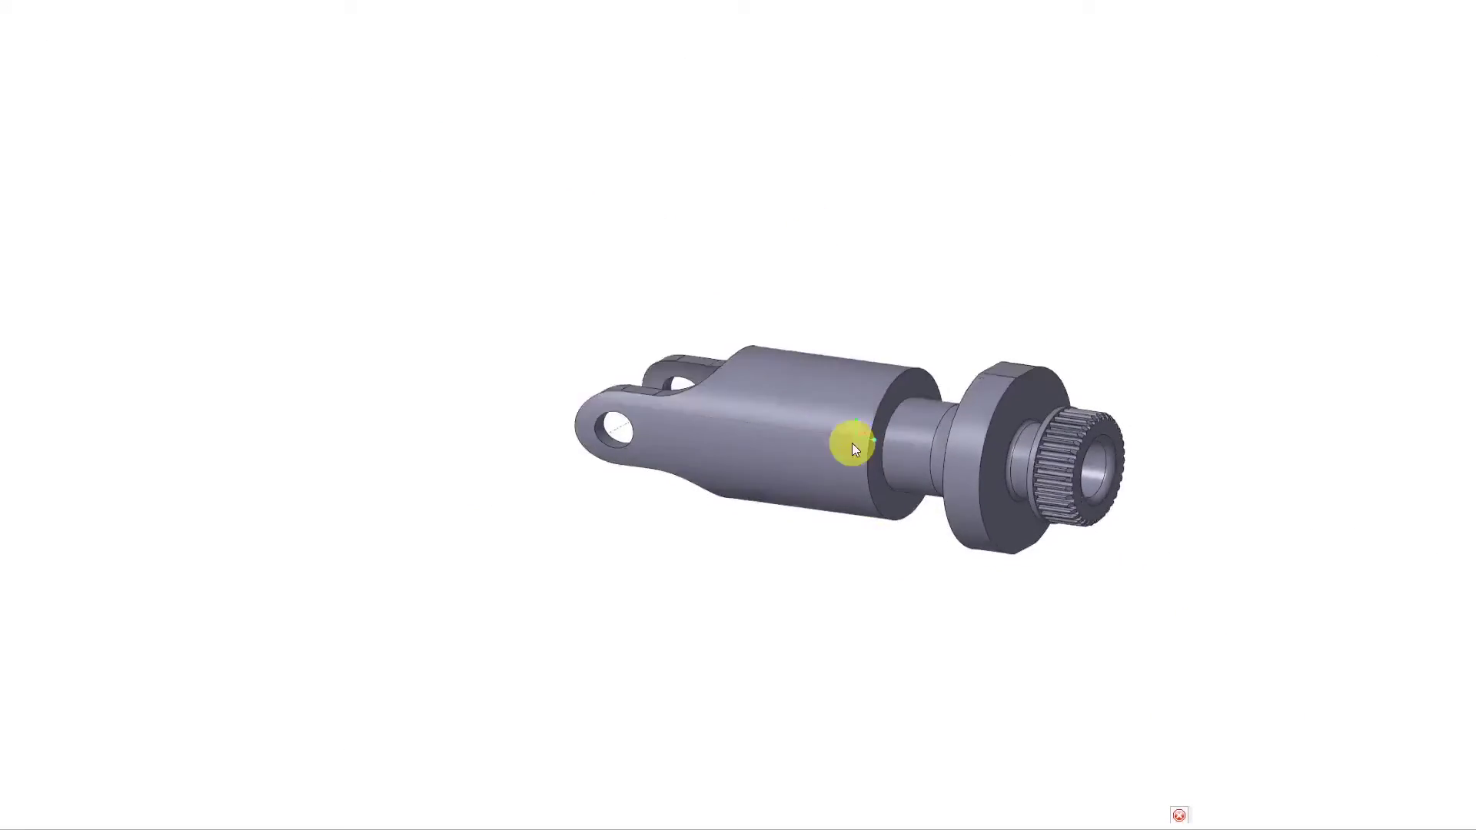
Redefine CROSS-MOUNT-AXES with its display outline sized by Reference to the yoke's outer cylindrical surface, and close the part window.
mouse_move(781, 418)
middle_mouse_down()
mouse_move(911, 479)
mouse_move(1058, 451)
mouse_move(1065, 534)
middle_mouse_up()
scroll(994, 549, "down", 5)
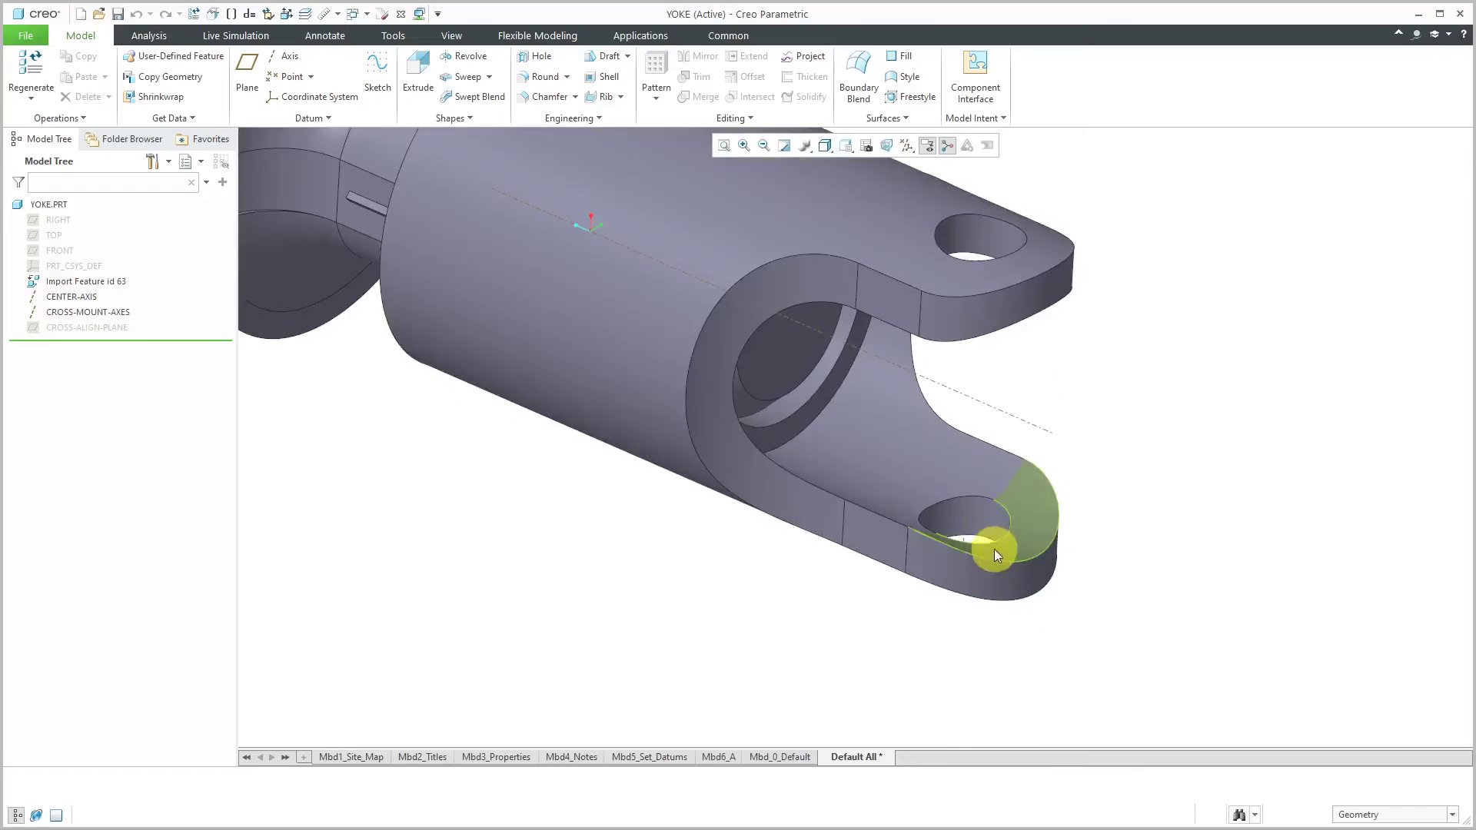
left_click(965, 526)
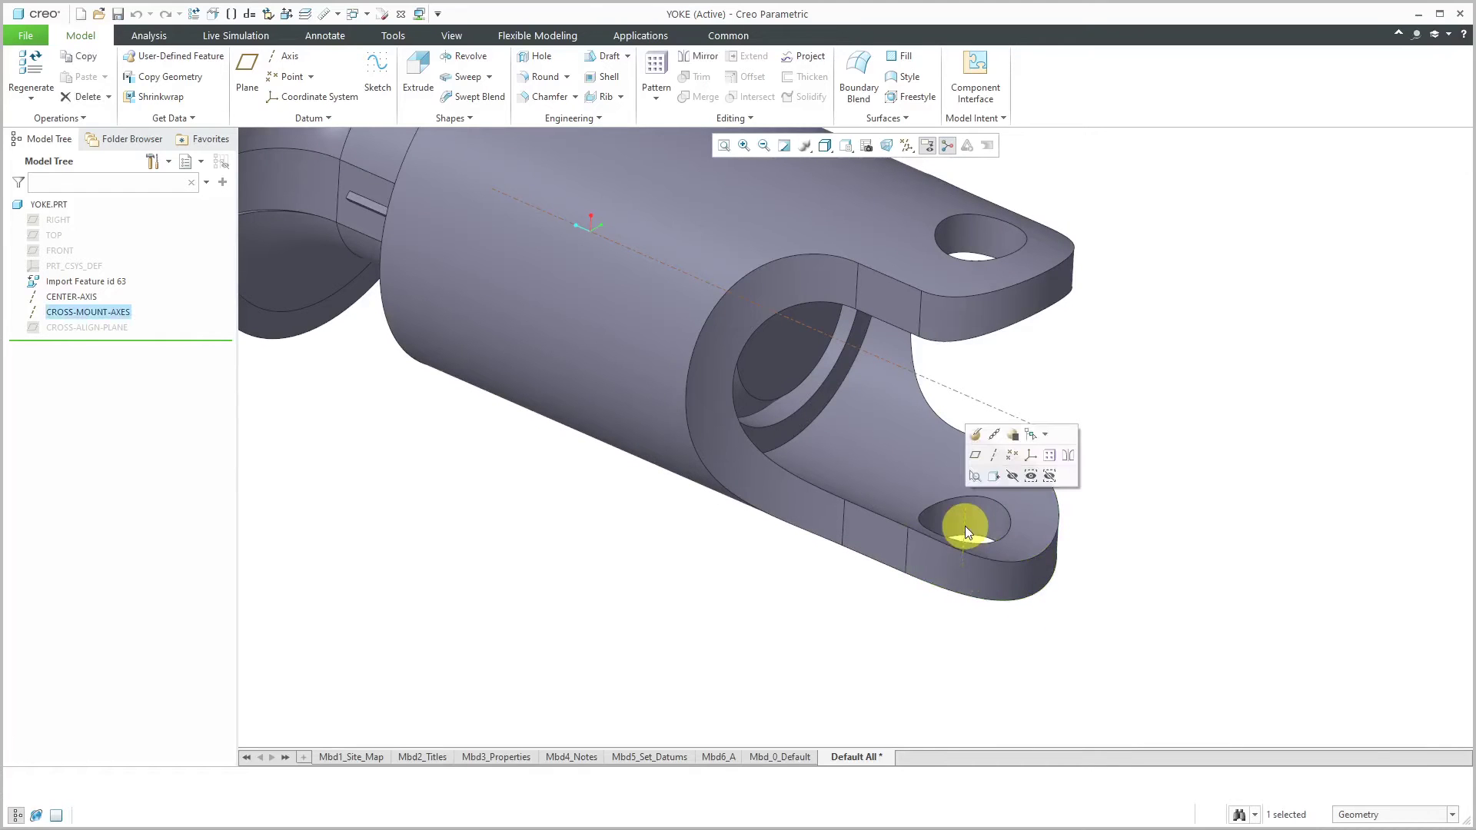
left_click(977, 434)
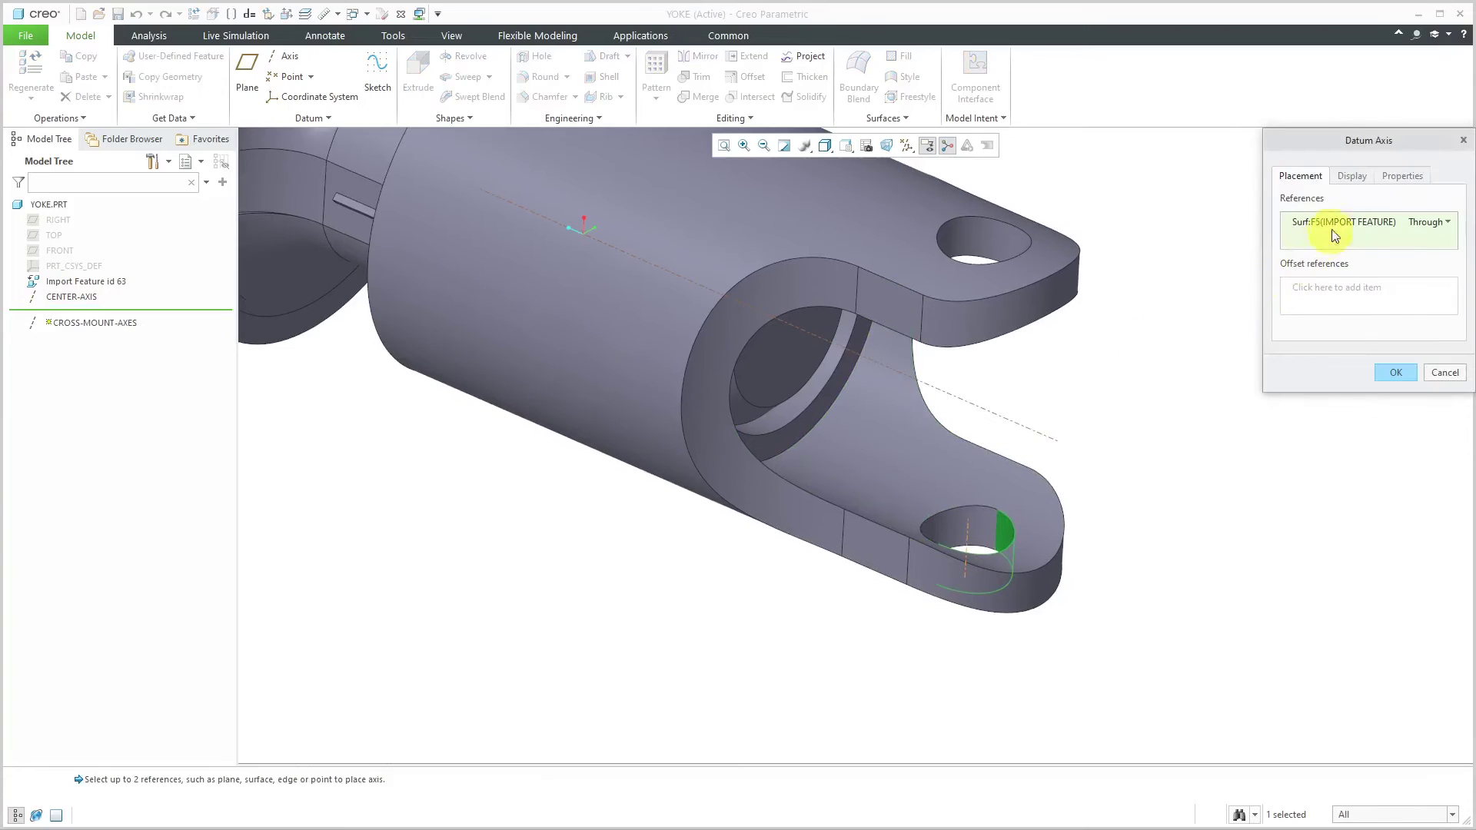
left_click(1352, 178)
left_click(1287, 199)
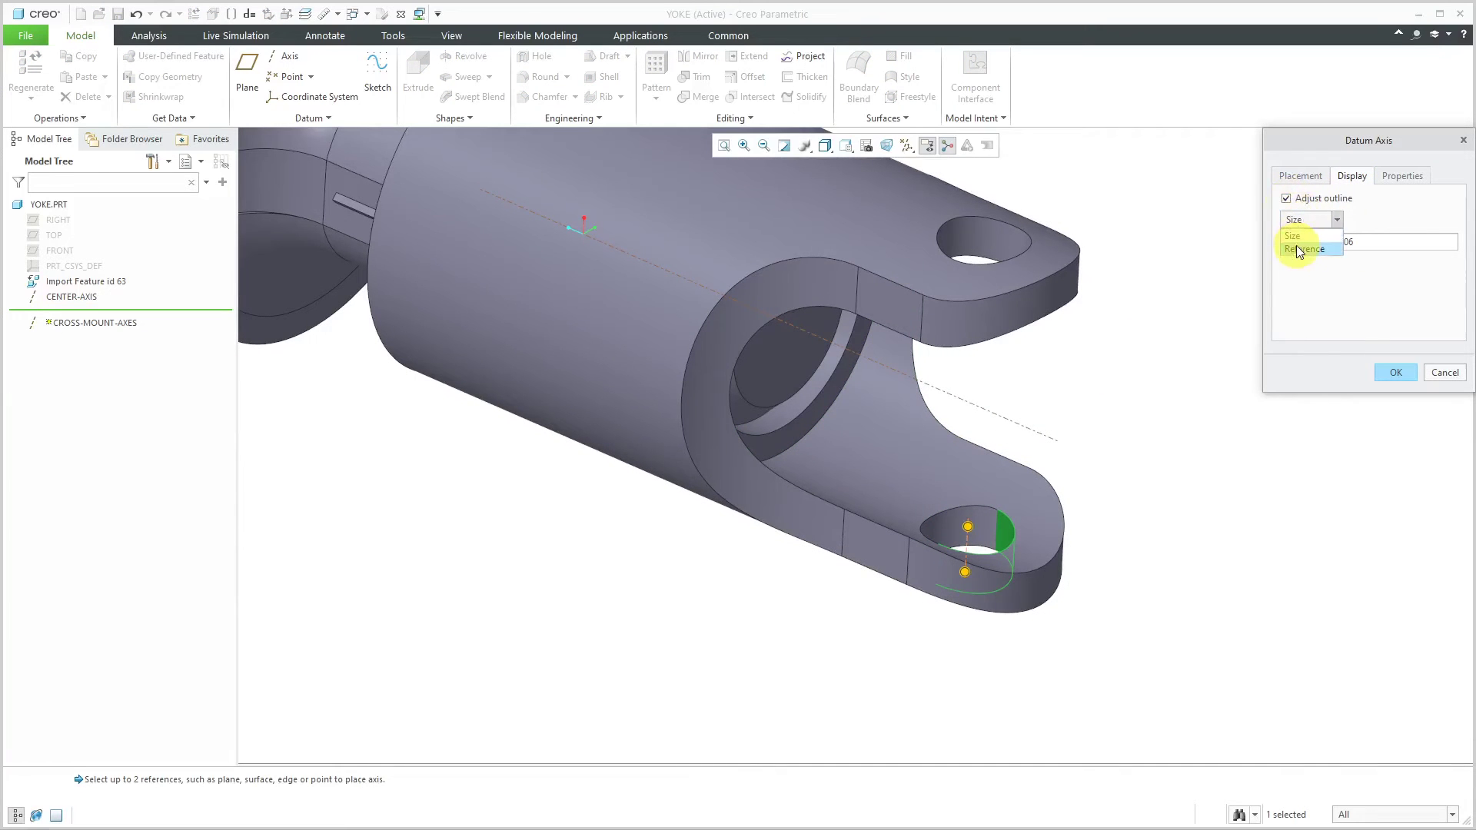
left_click(1299, 247)
left_click(594, 357)
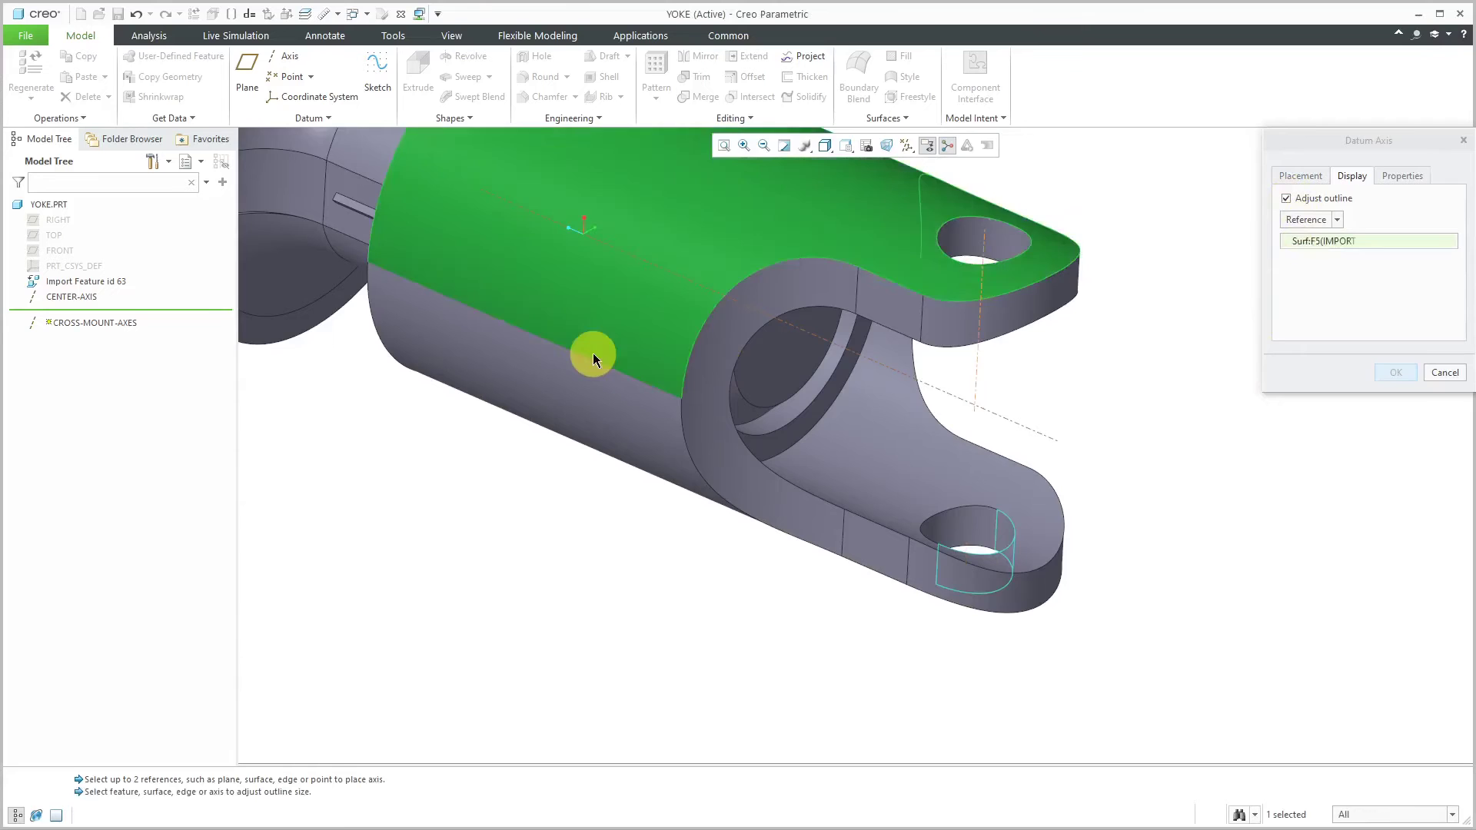
scroll(877, 510, "down", 3)
middle_click_drag(873, 511, 885, 450)
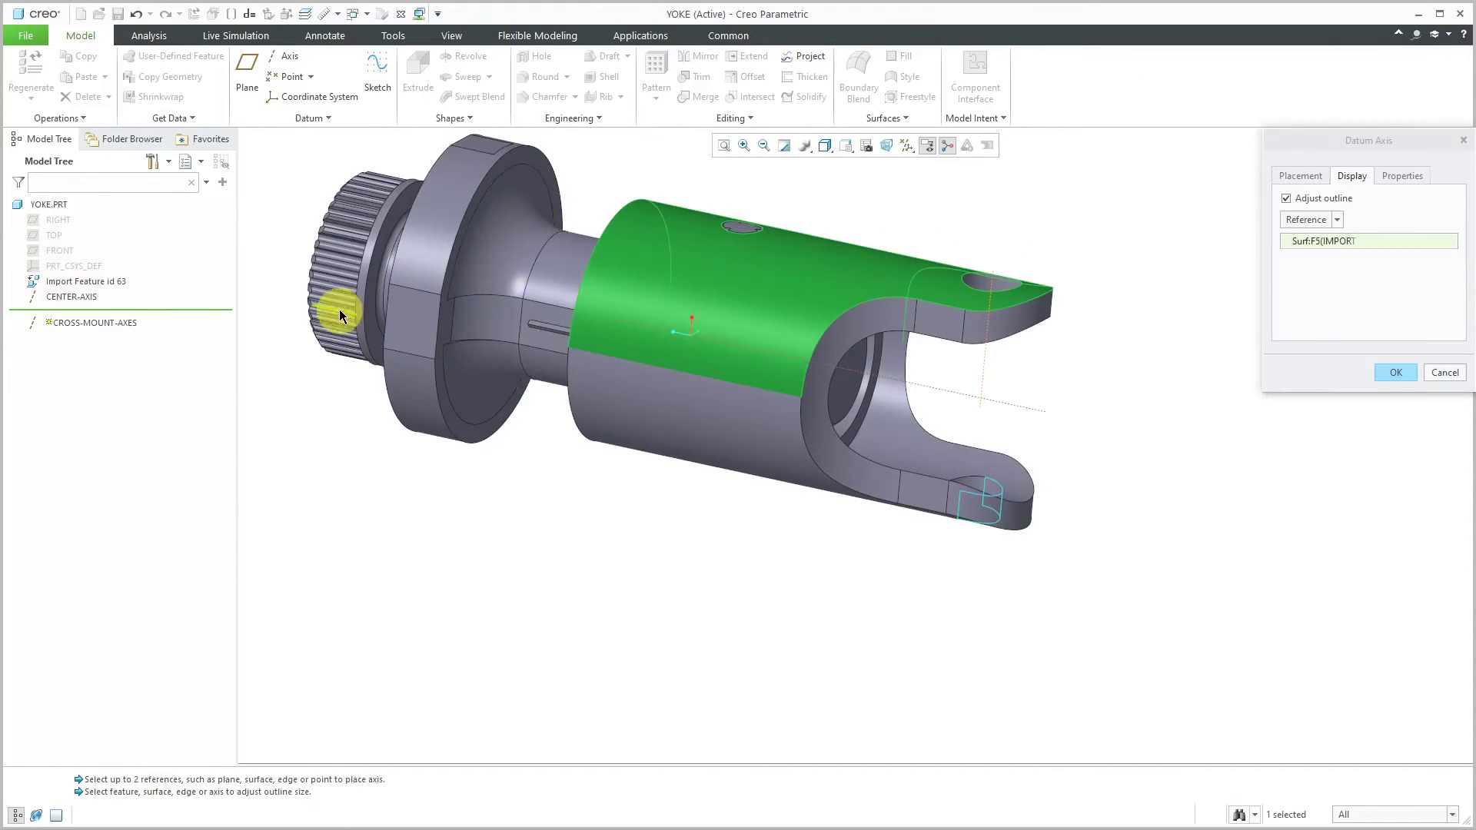
left_click(1394, 374)
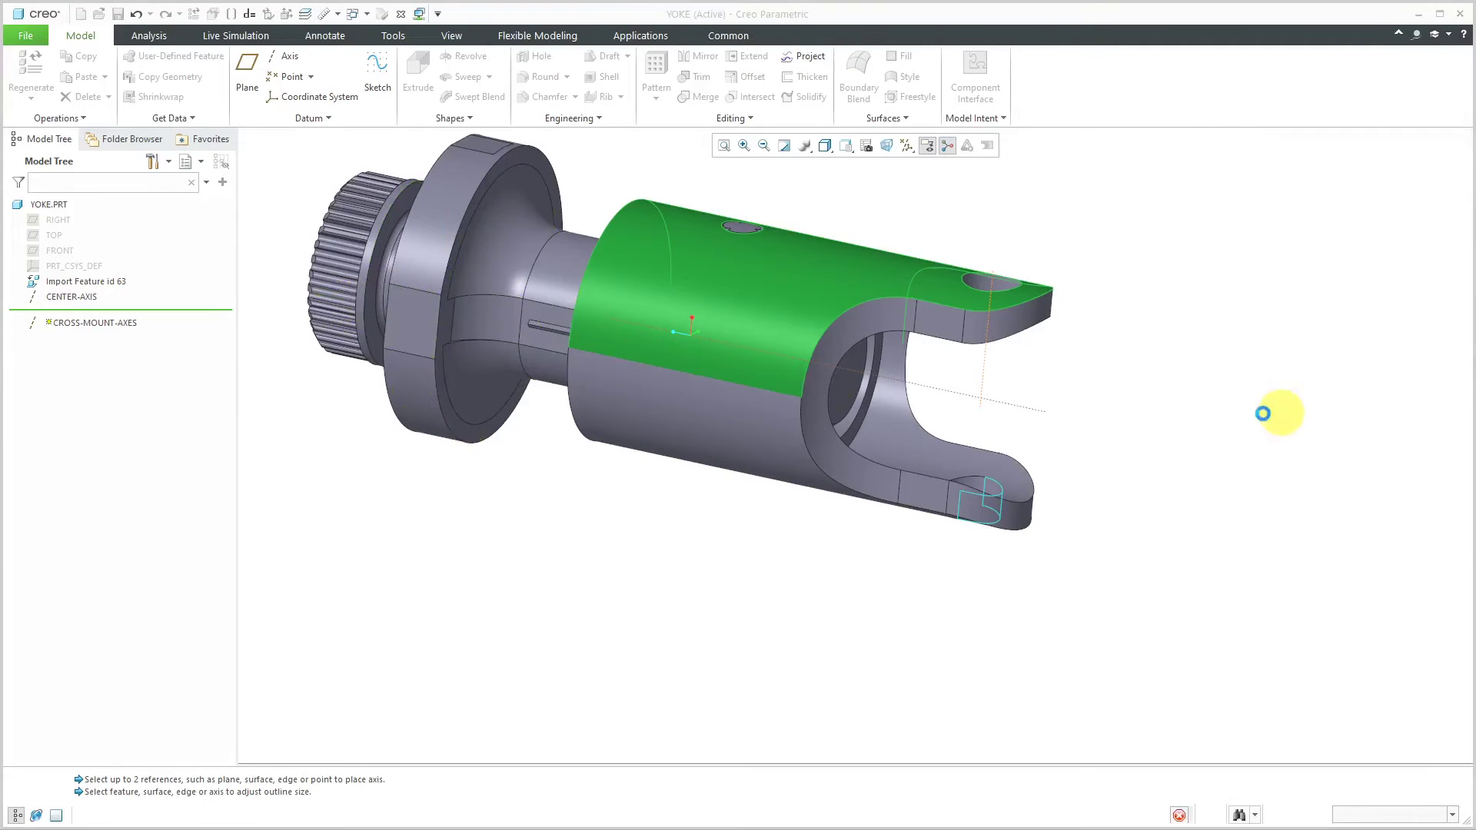
left_click(987, 238)
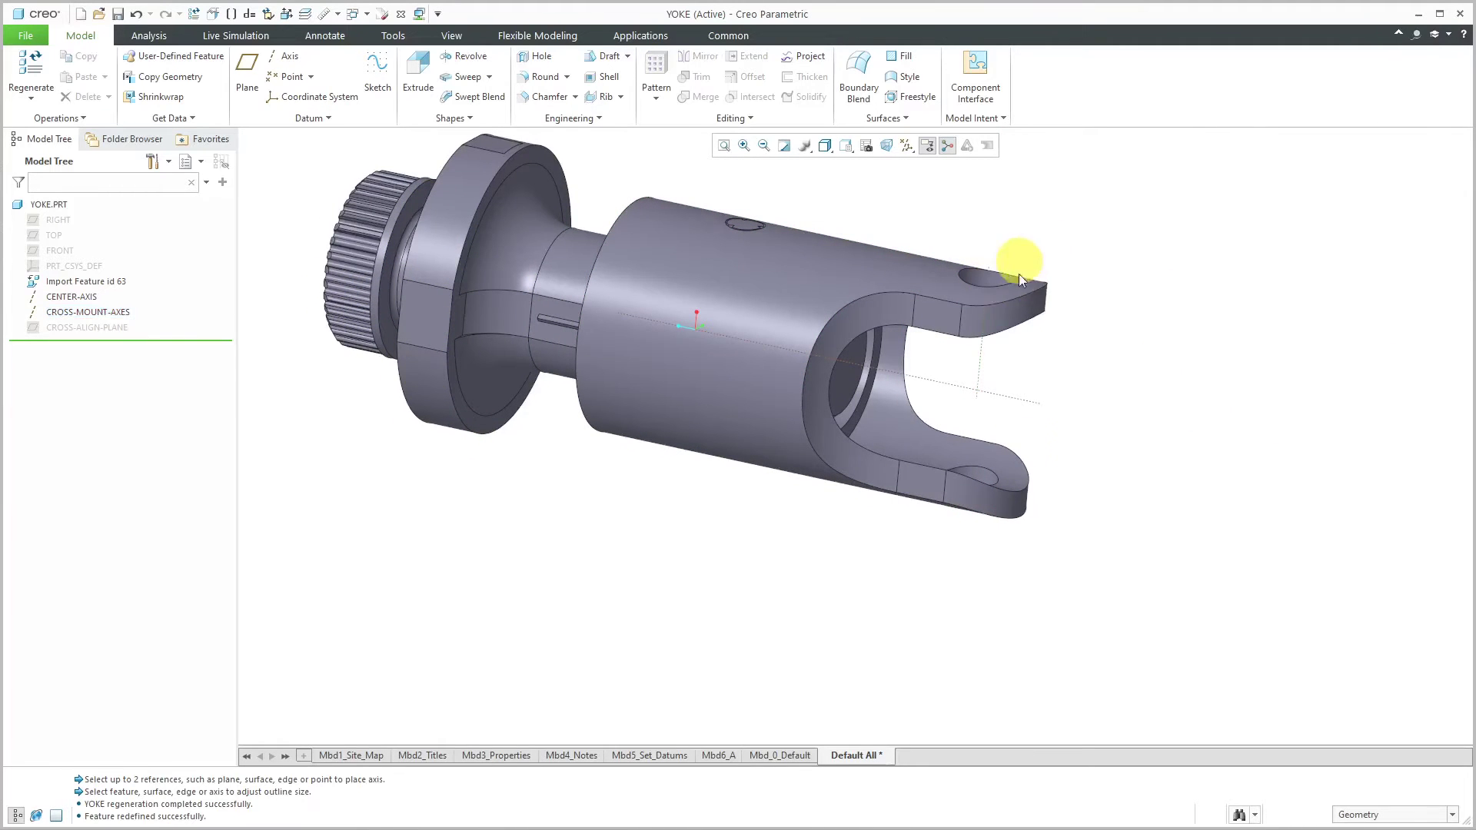
left_click(401, 14)
scroll(644, 228, "down", 5)
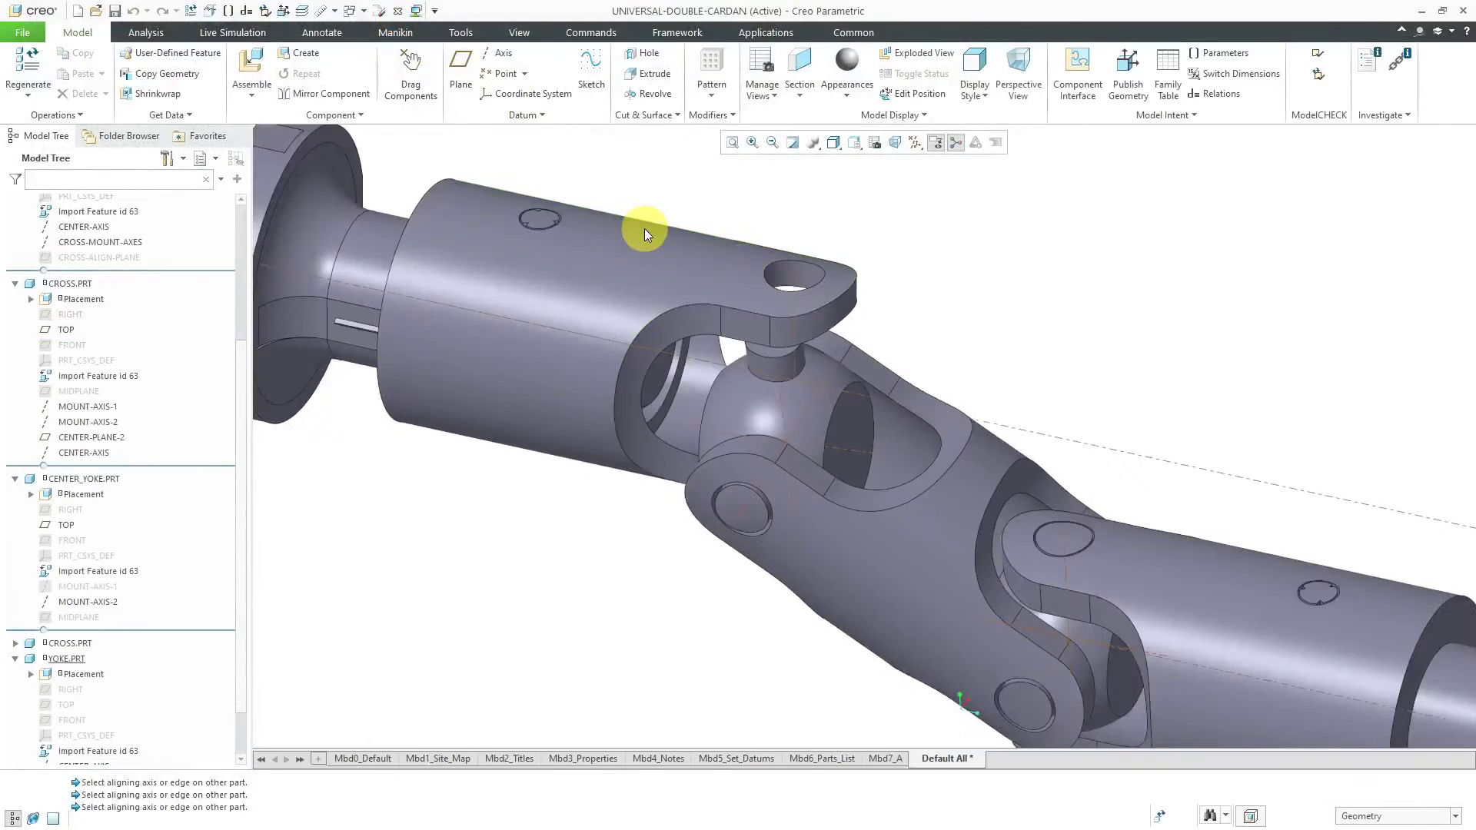
Drag the cross near the second yoke so its free pin moves closer to the yoke's fork hole.
middle_click_drag(764, 241, 797, 223)
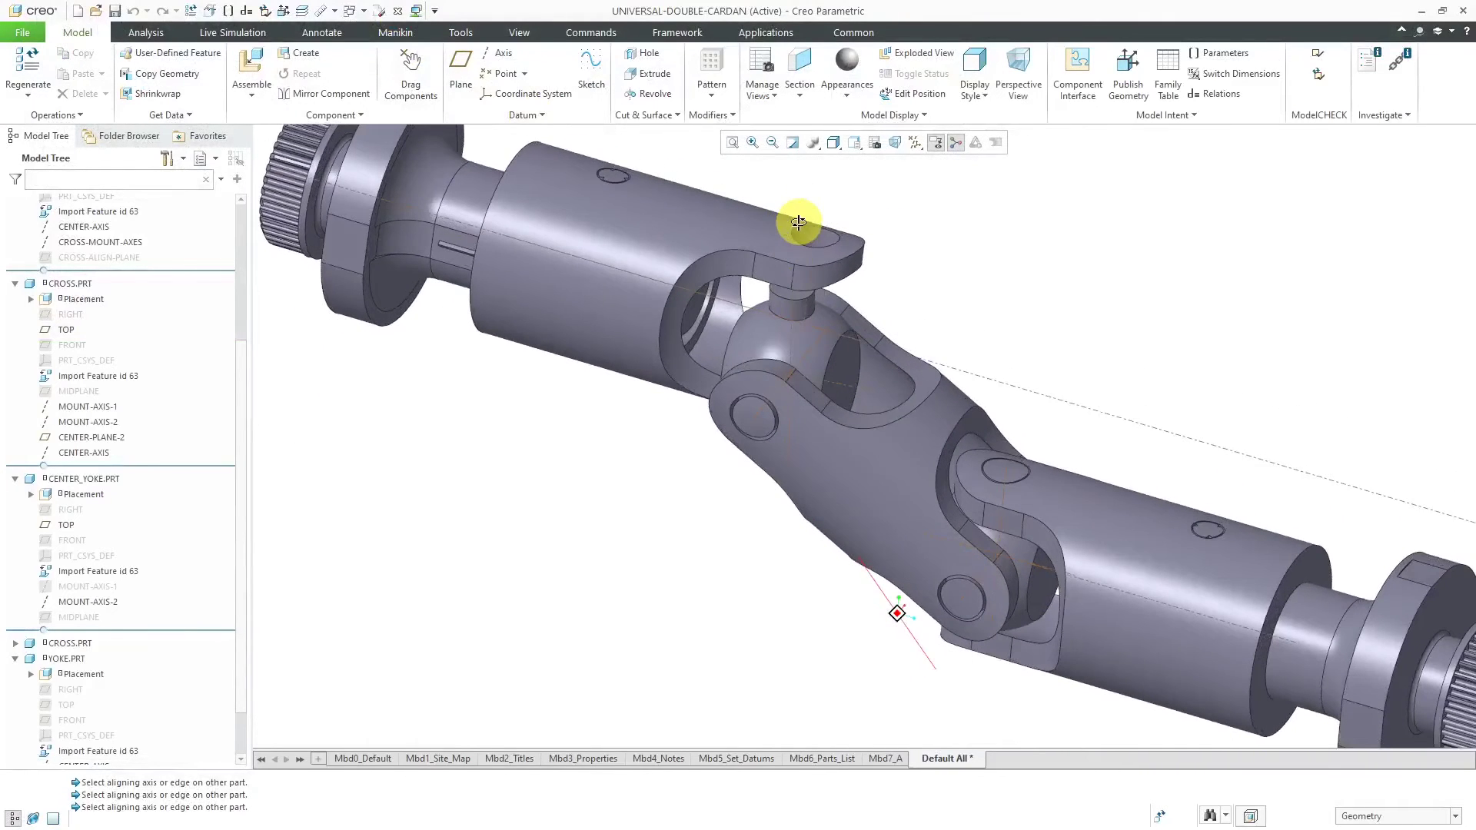
left_click(413, 81)
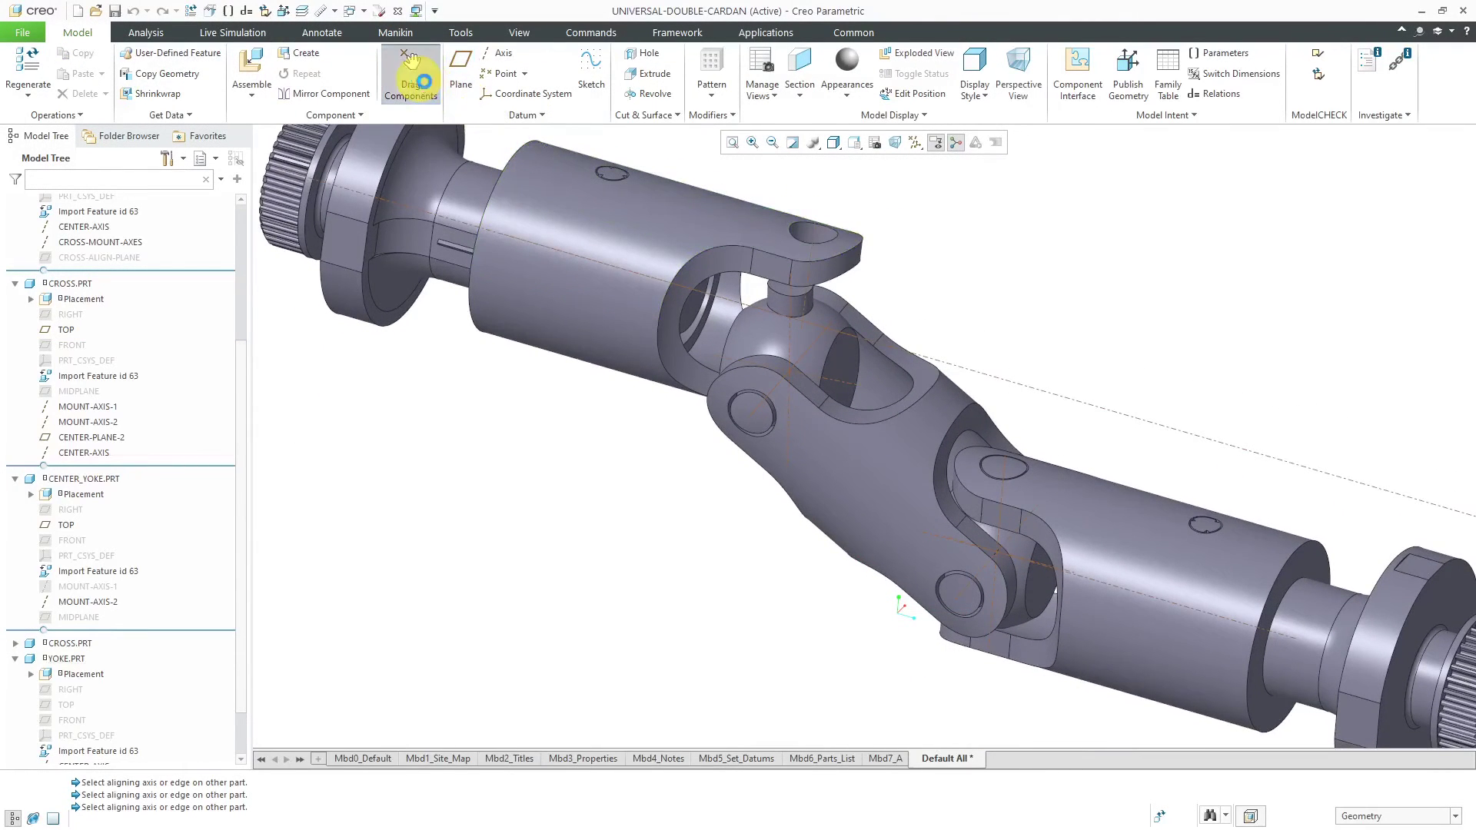
left_click(794, 343)
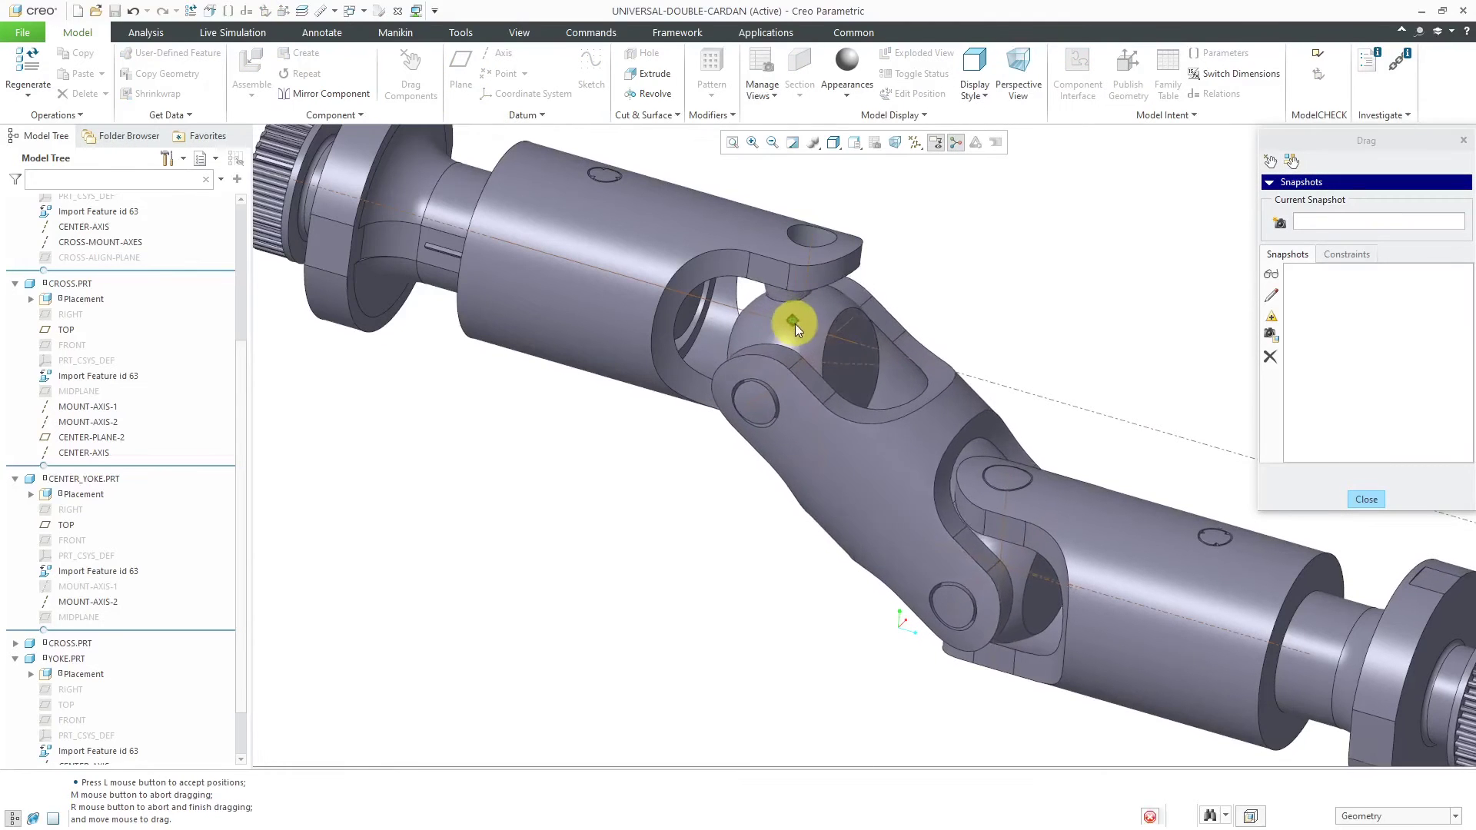
left_click(837, 312)
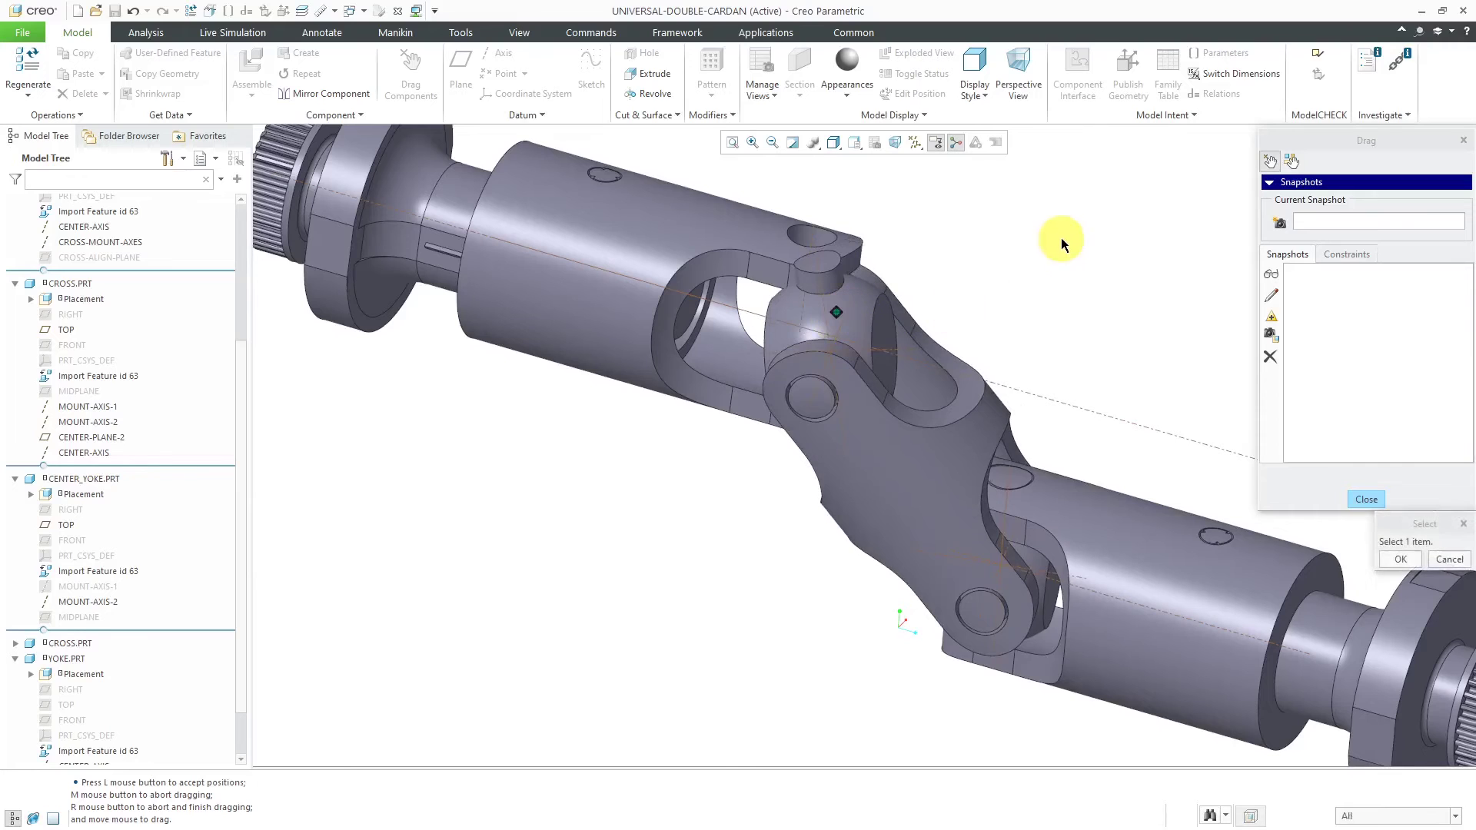
Add a drag constraint aligning the cross's center axis with the second yoke's center axis.
left_click(1365, 255)
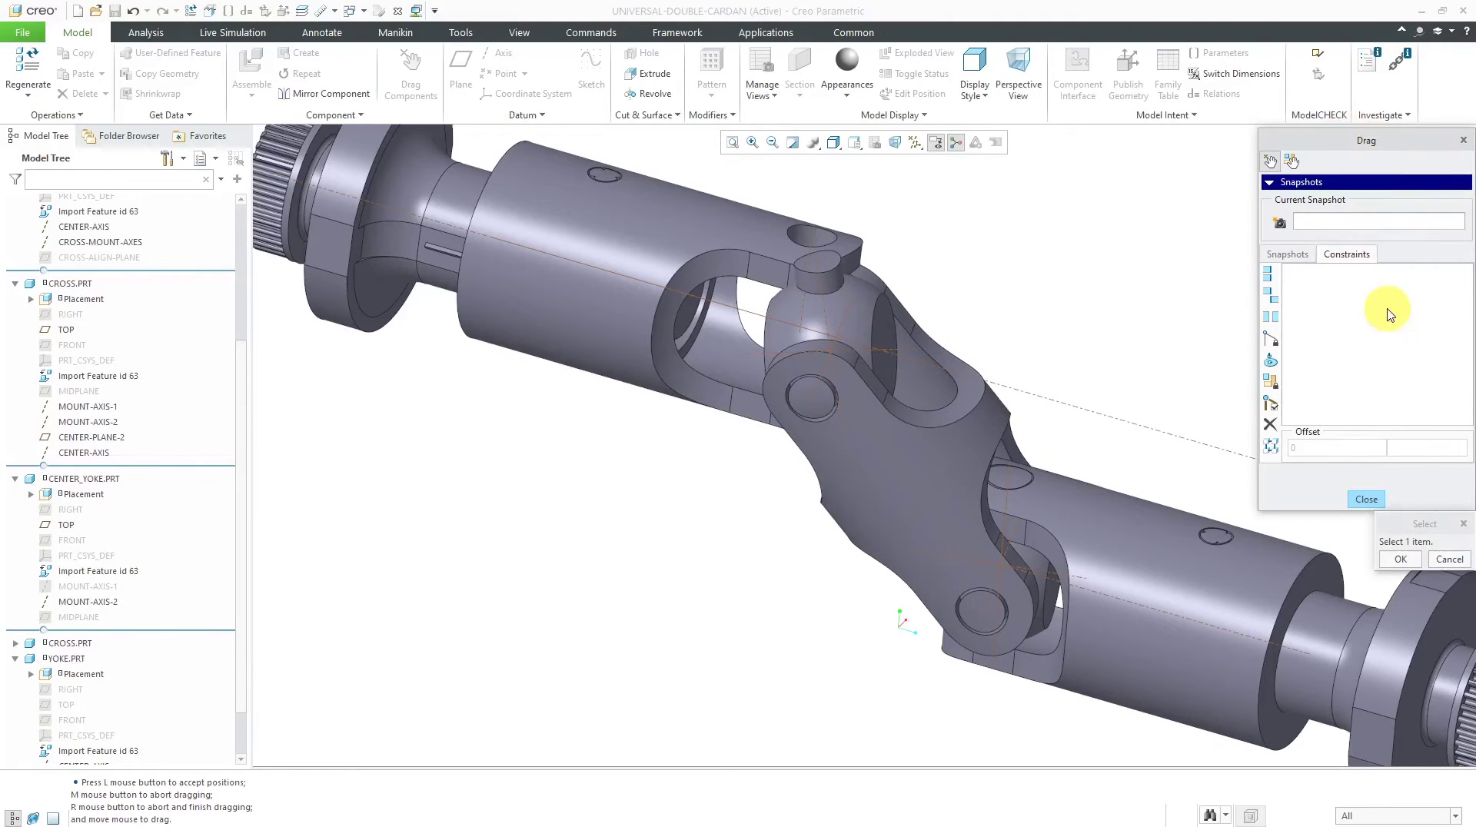
left_click(1267, 276)
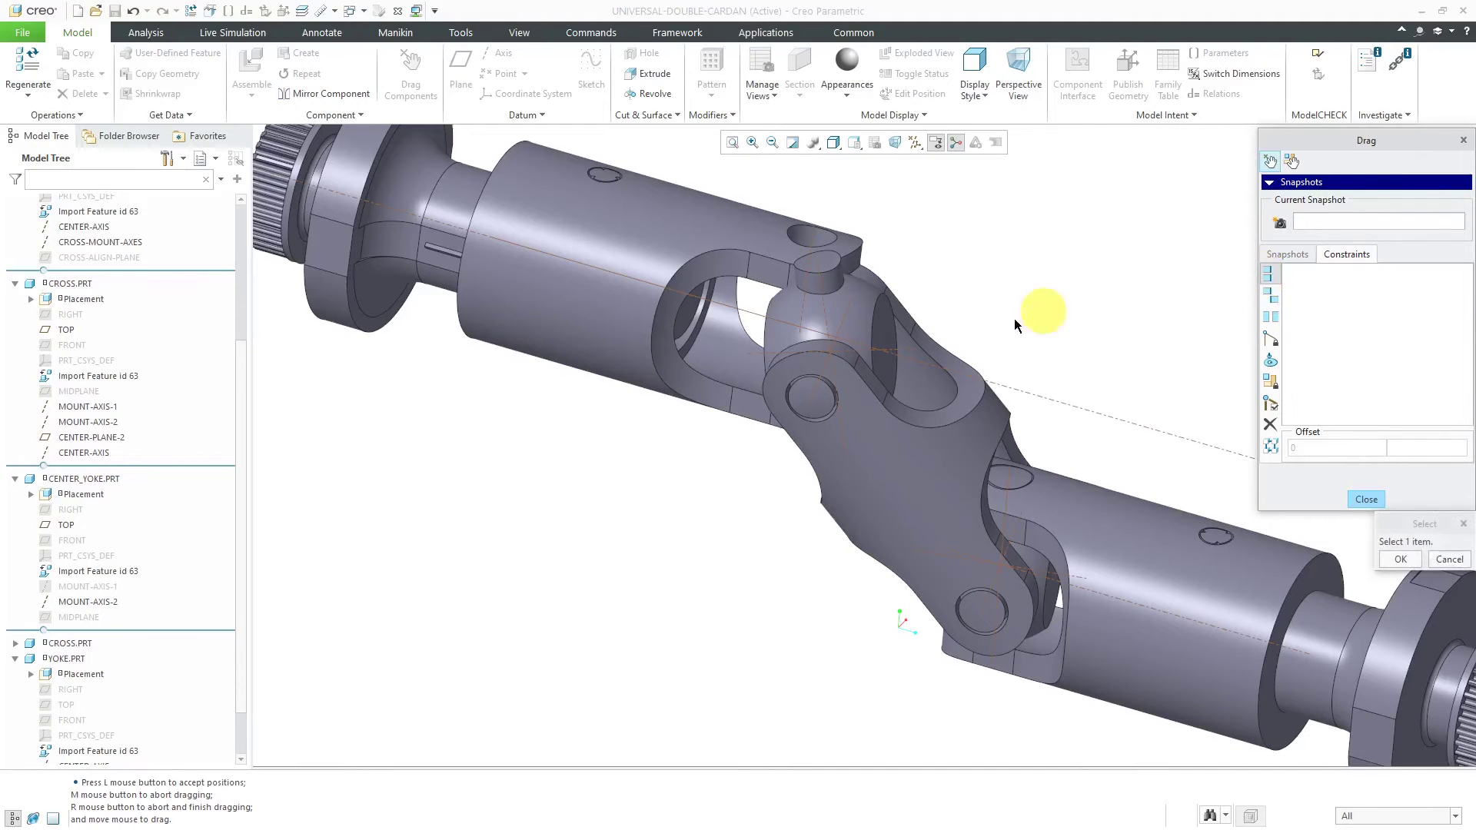
left_click(904, 353)
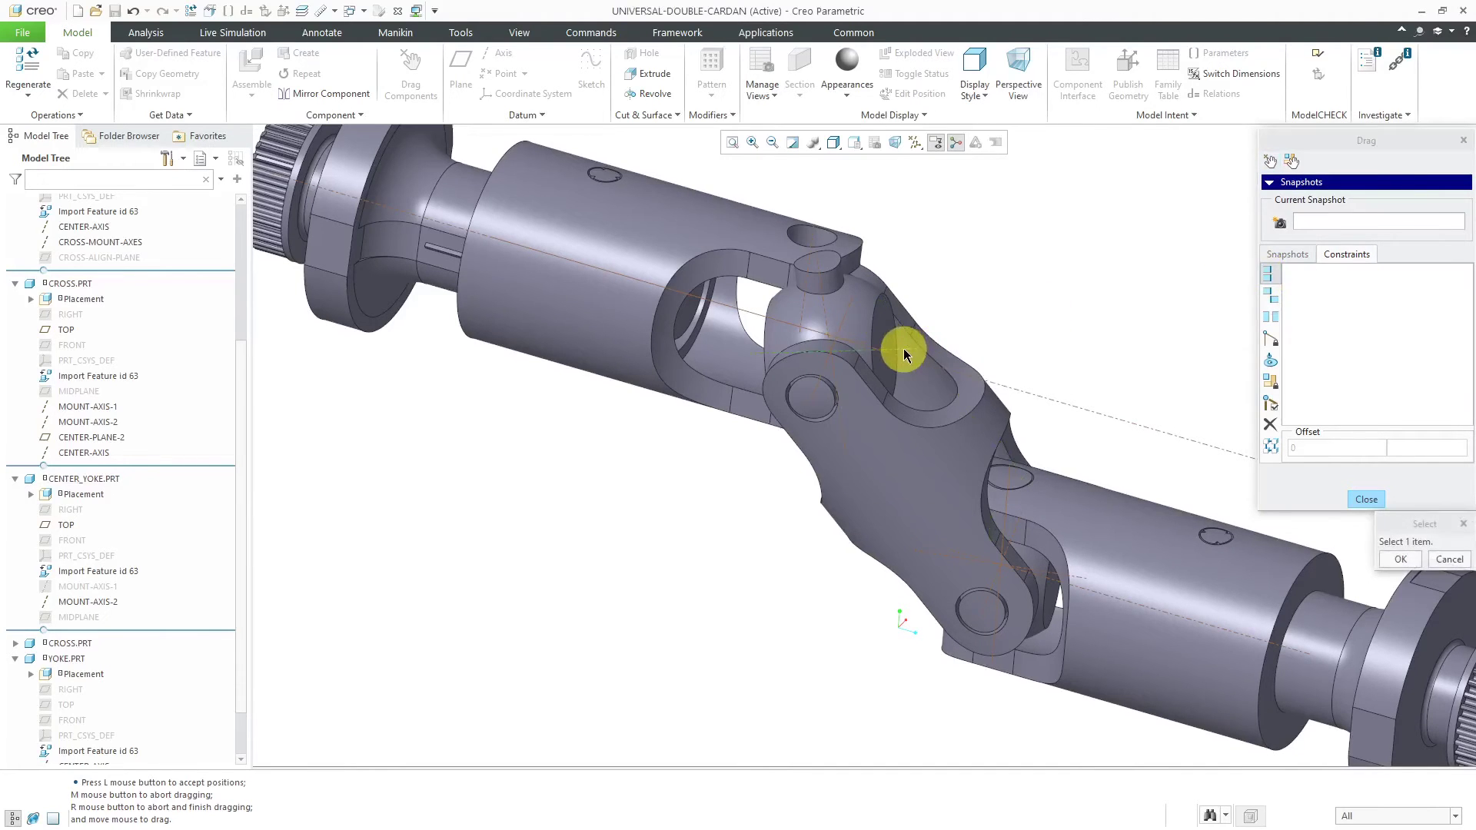
left_click(630, 285)
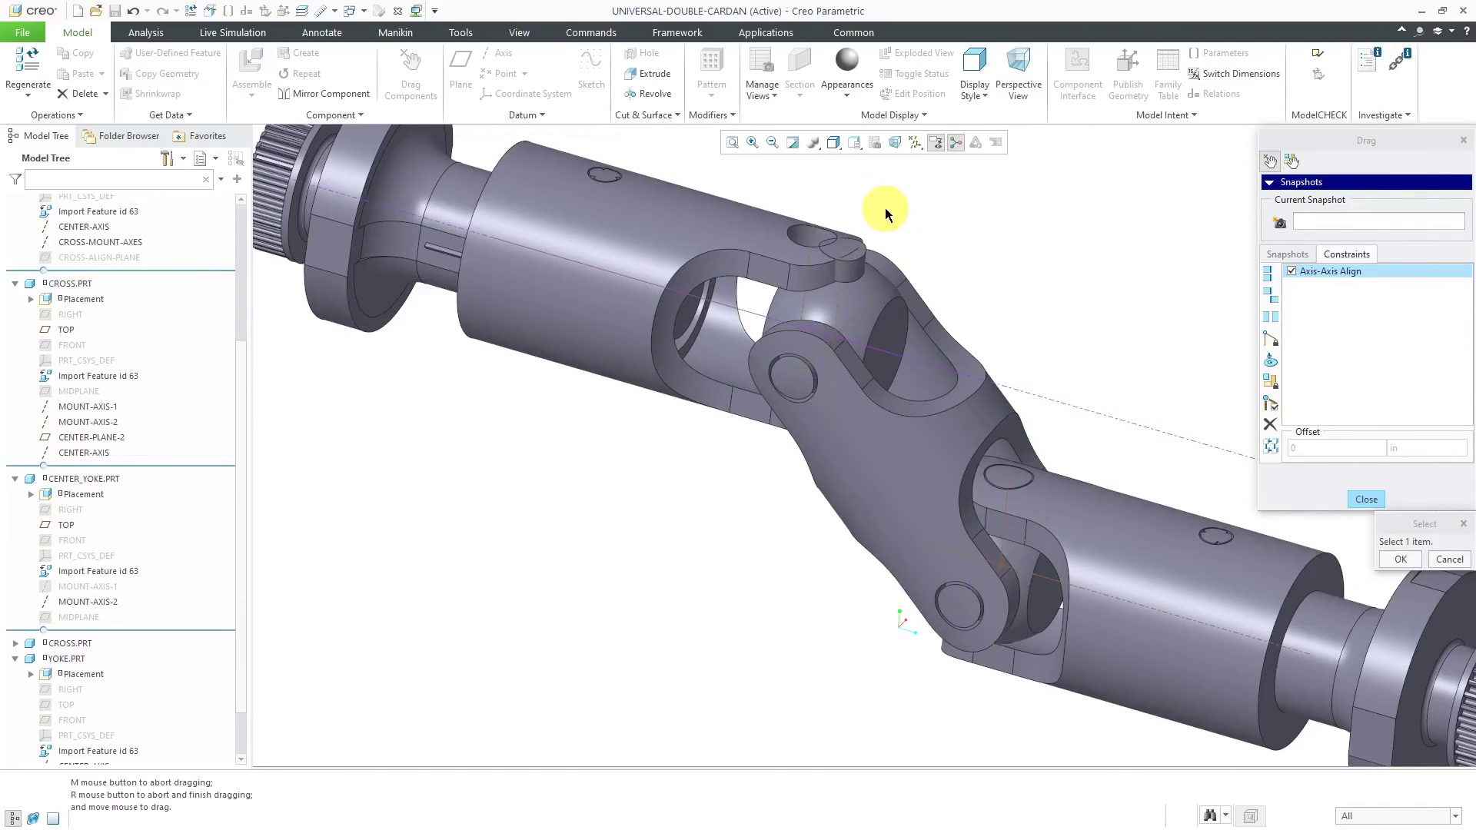
Add a second axis alignment between the second yoke's fork-hole axis and the cross's free pin axis, and finish dragging.
scroll(880, 215, "down", 3)
left_click(1270, 275)
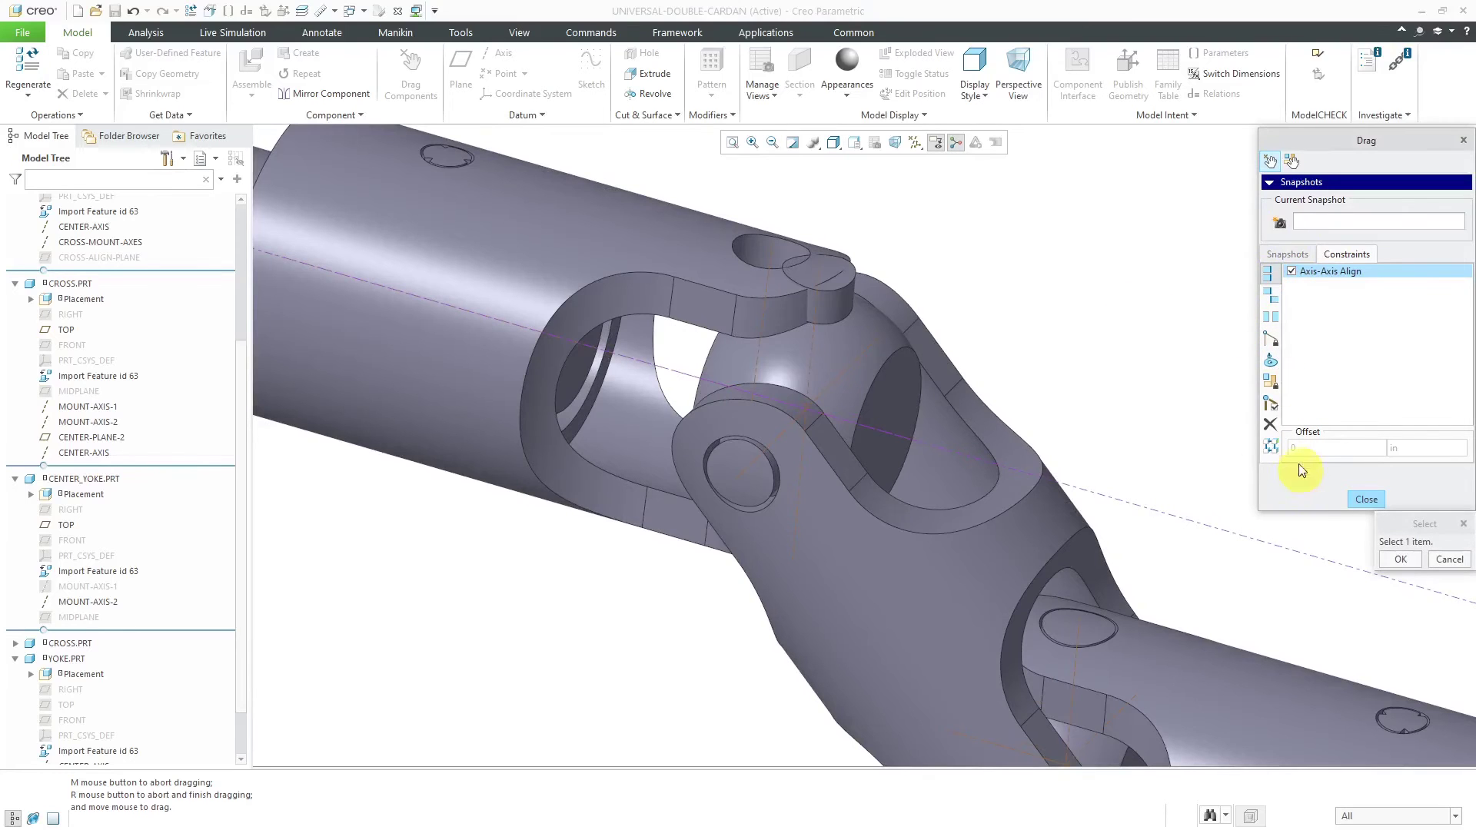
left_click(1270, 306)
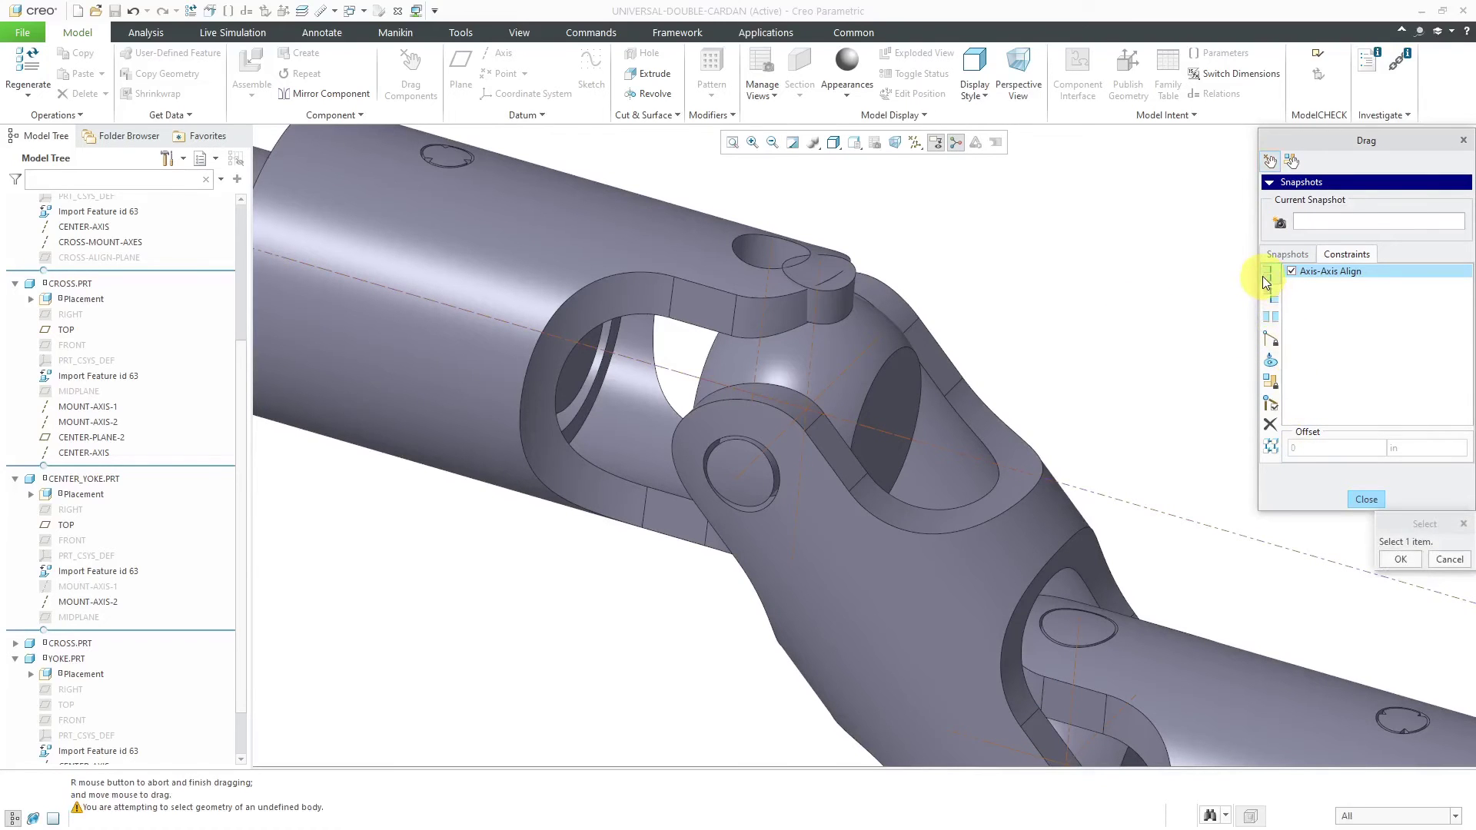
left_click(770, 293)
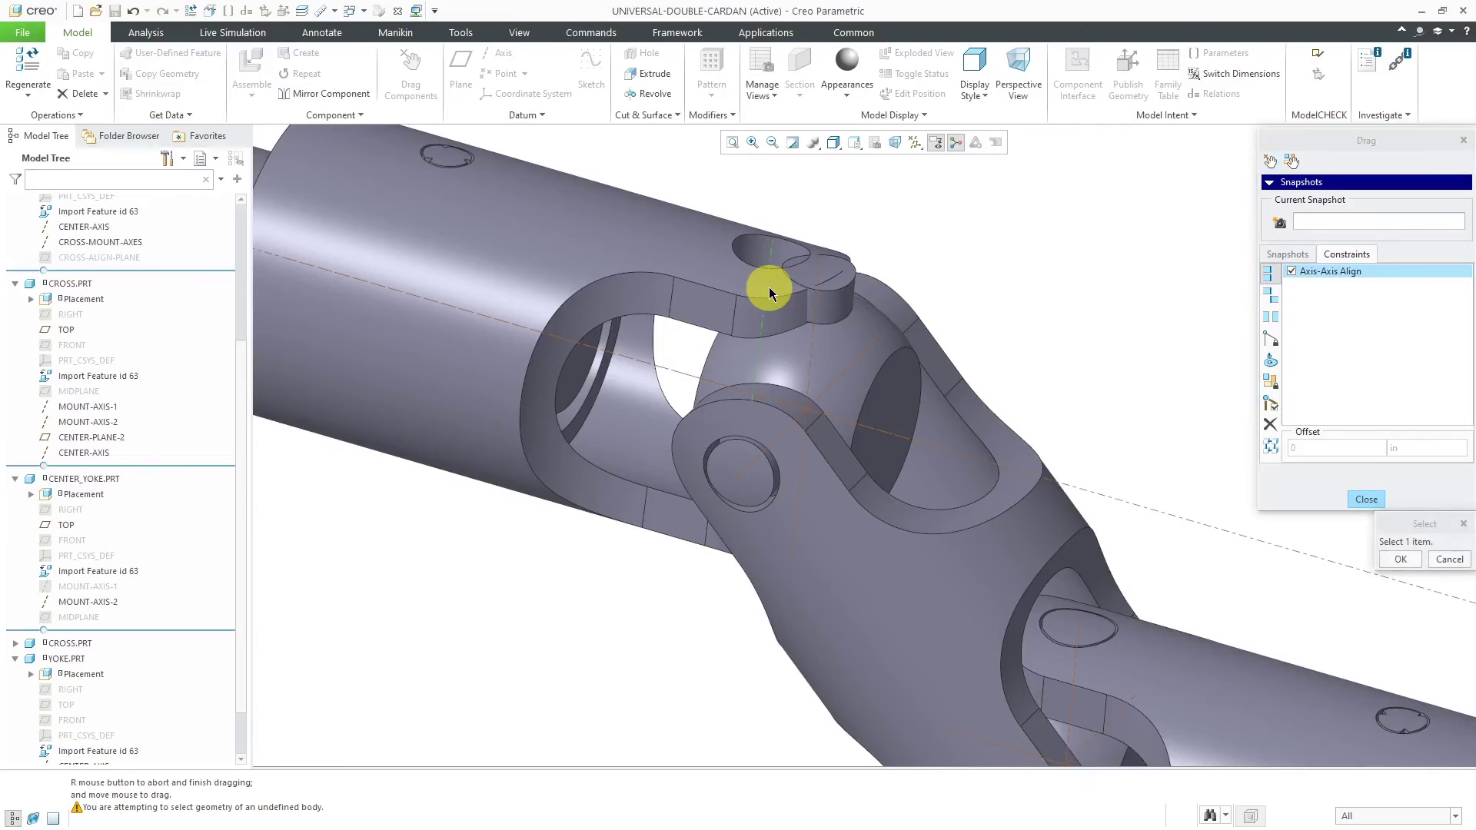
left_click(817, 292)
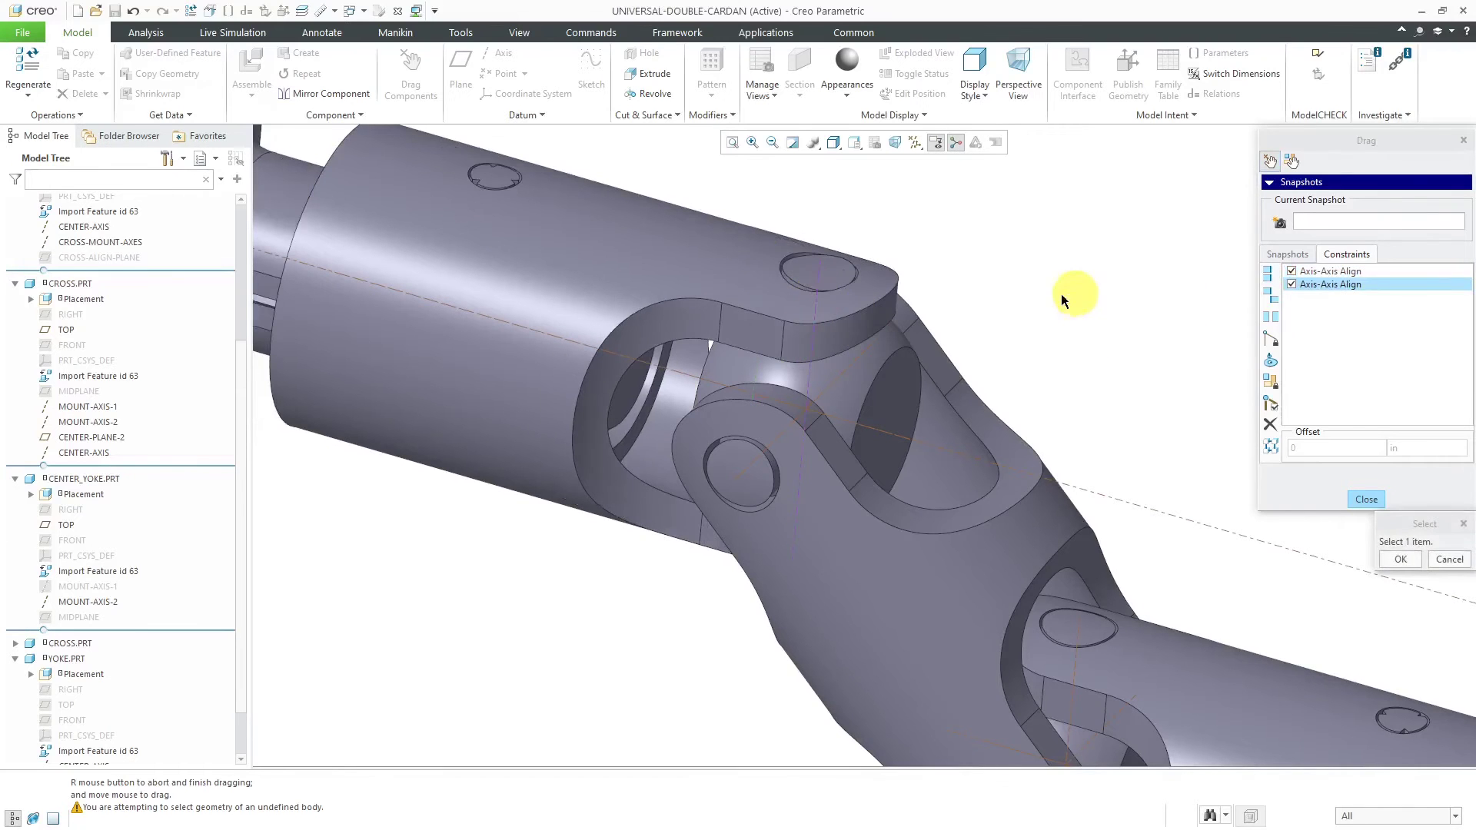
scroll(1011, 312, "down", 2)
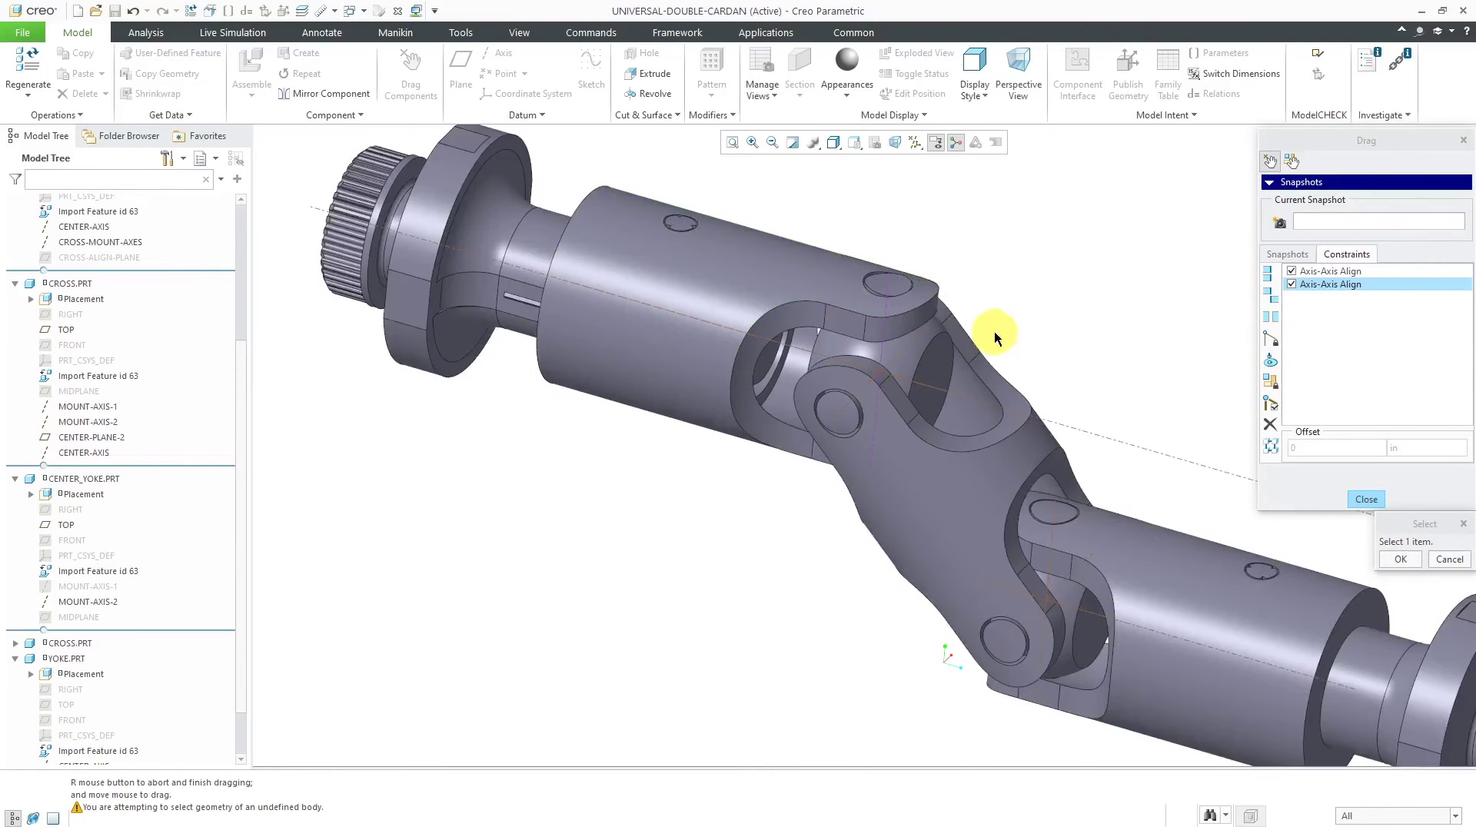
left_click(1366, 500)
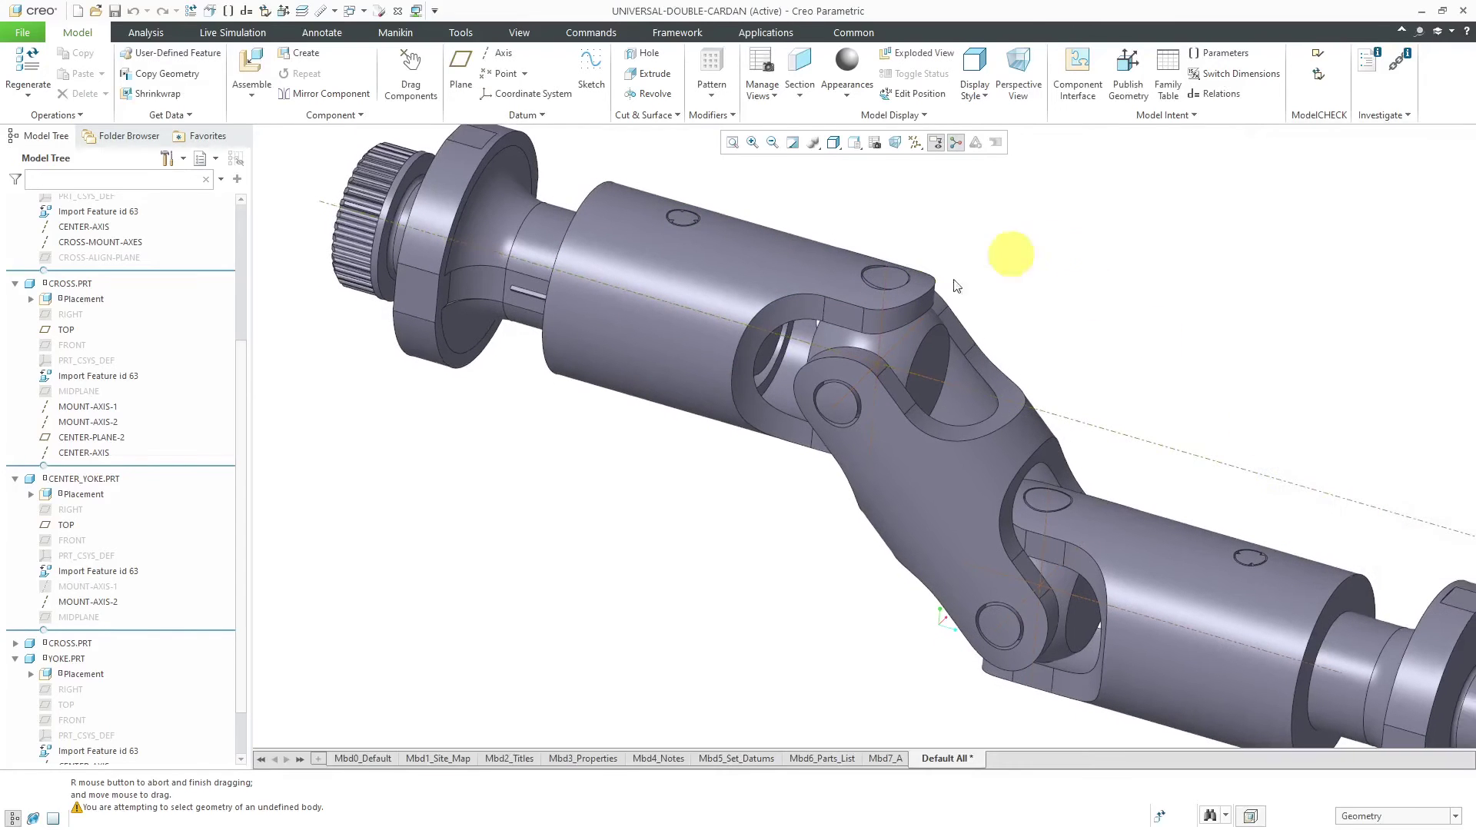
Redefine the second yoke's placement with an additional Cylinder connection aligning its CROSS-MOUNT-AXES to the cross's MOUNT-AXIS-1, and accept it.
scroll(237, 601, "down", 2)
left_click(73, 601)
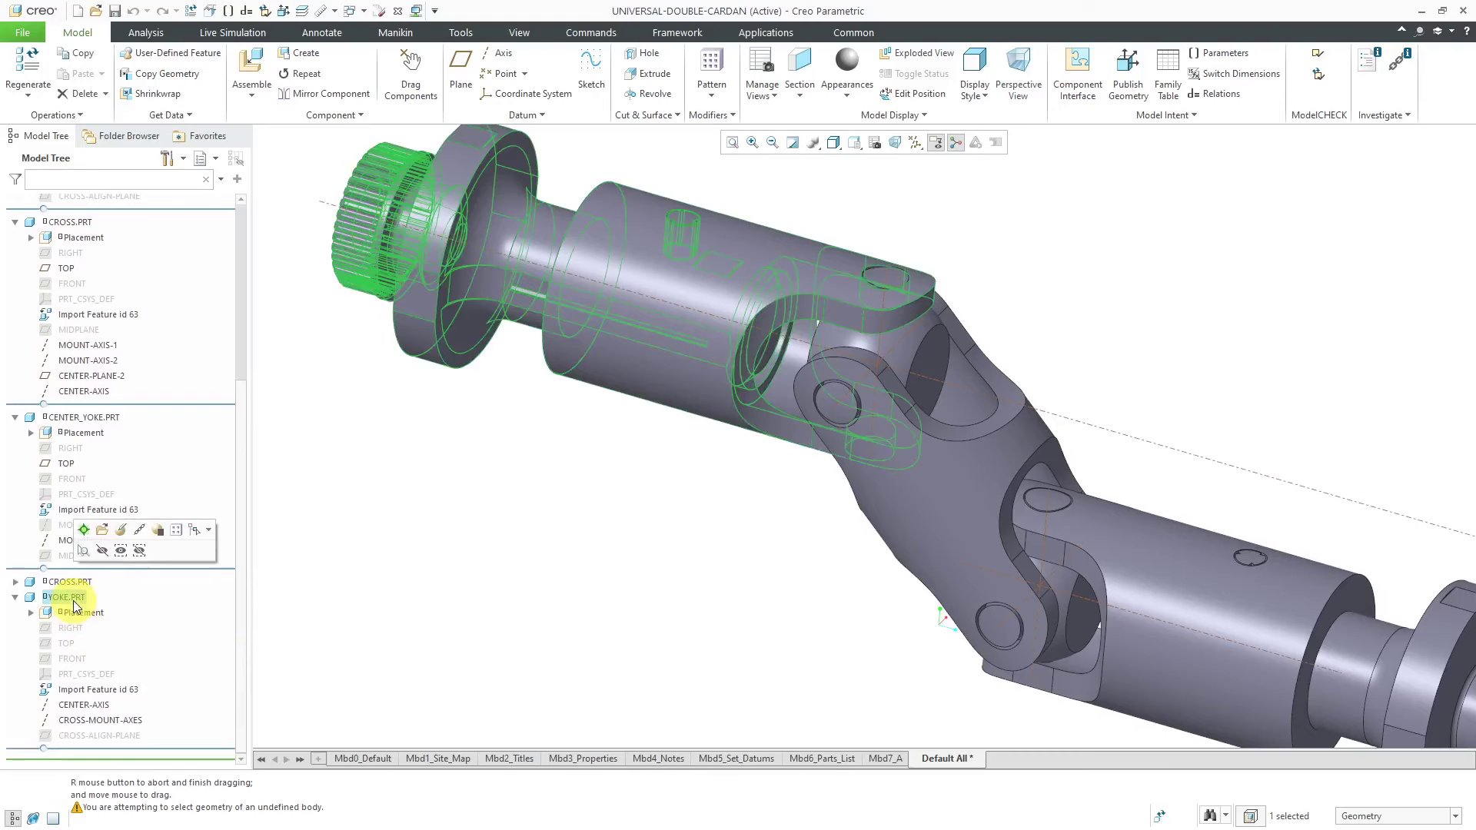
left_click(123, 532)
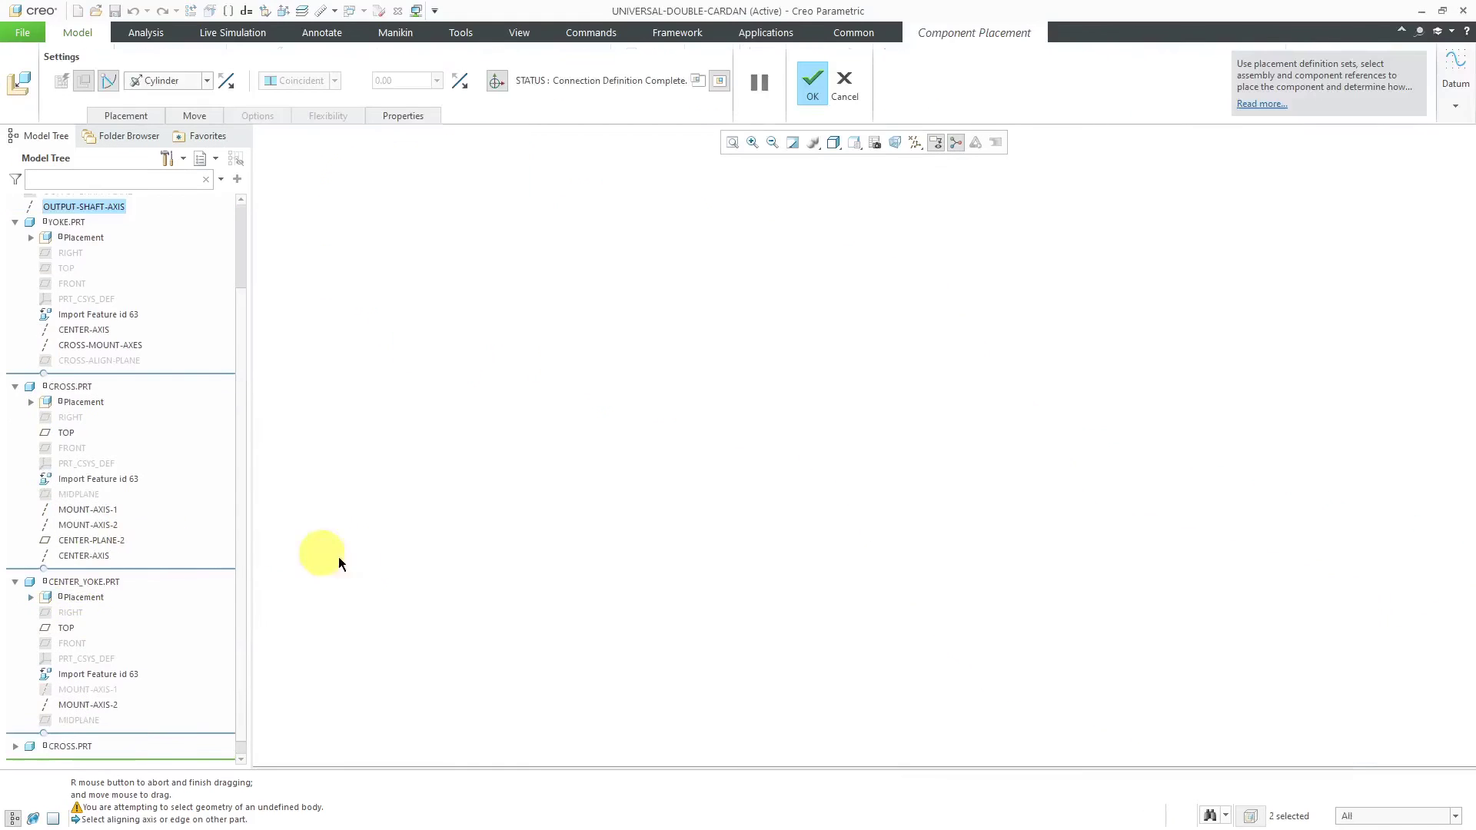
left_click(146, 119)
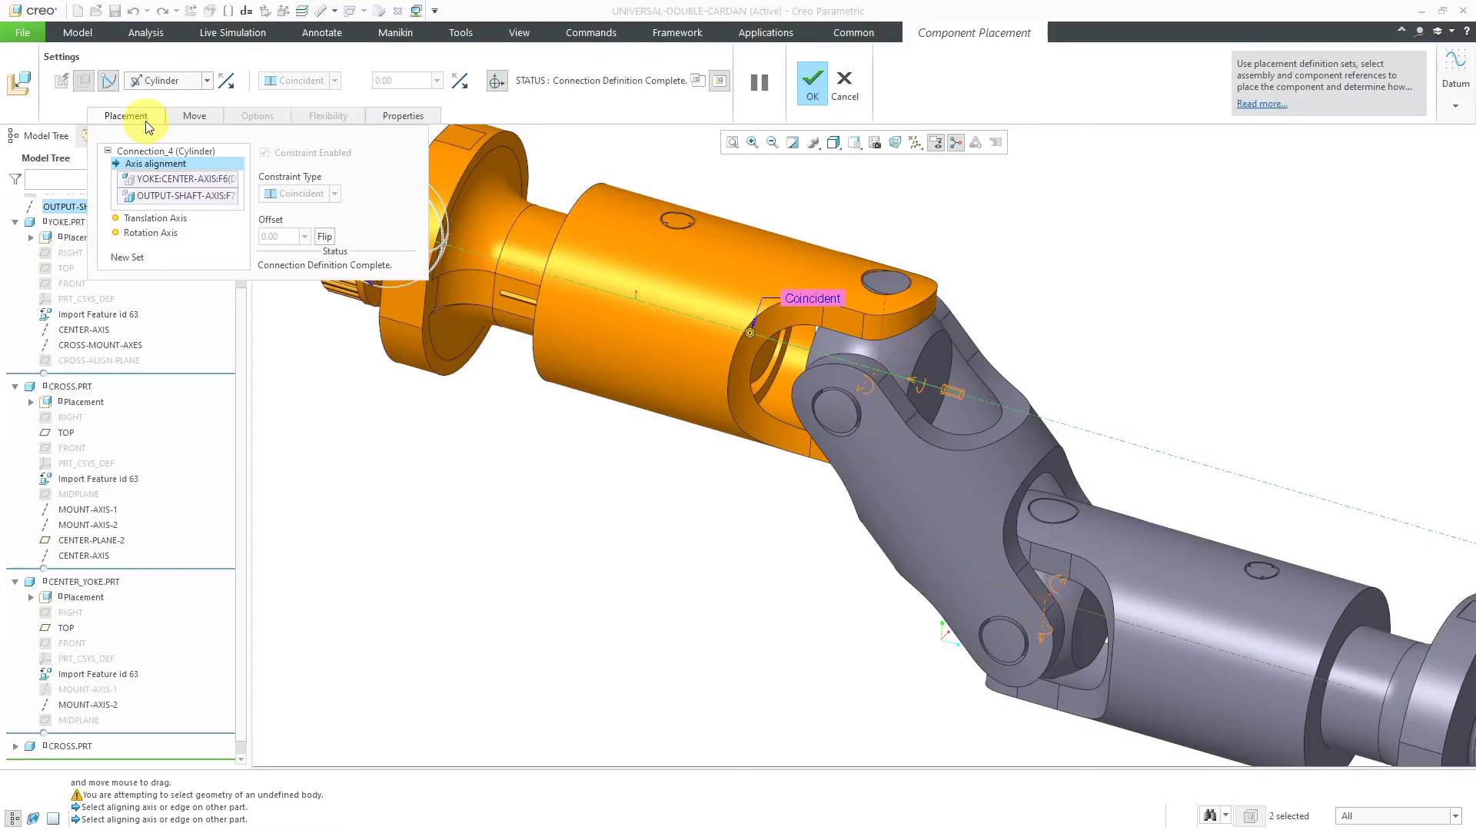
left_click(123, 257)
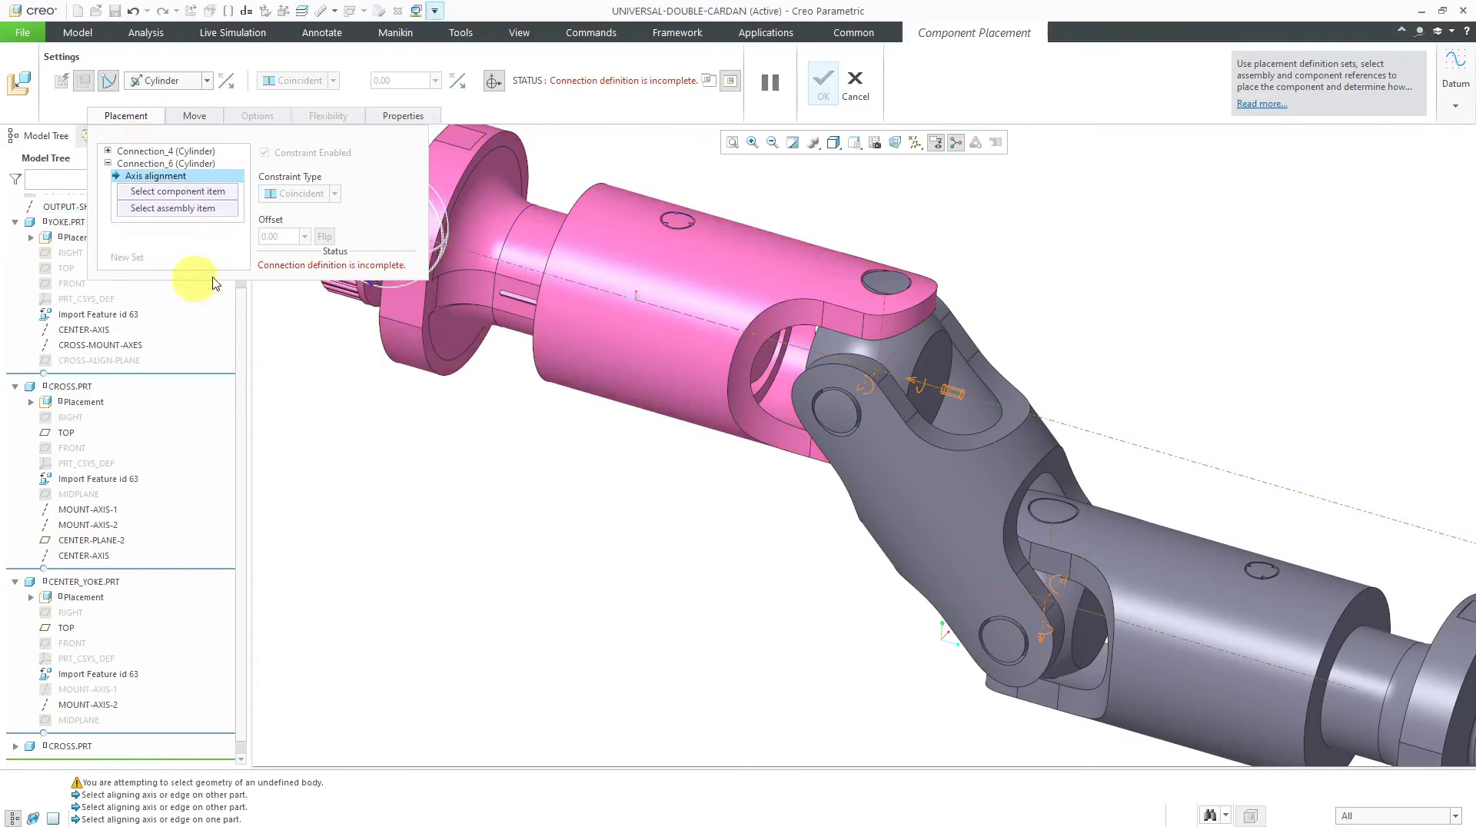
left_click(881, 351)
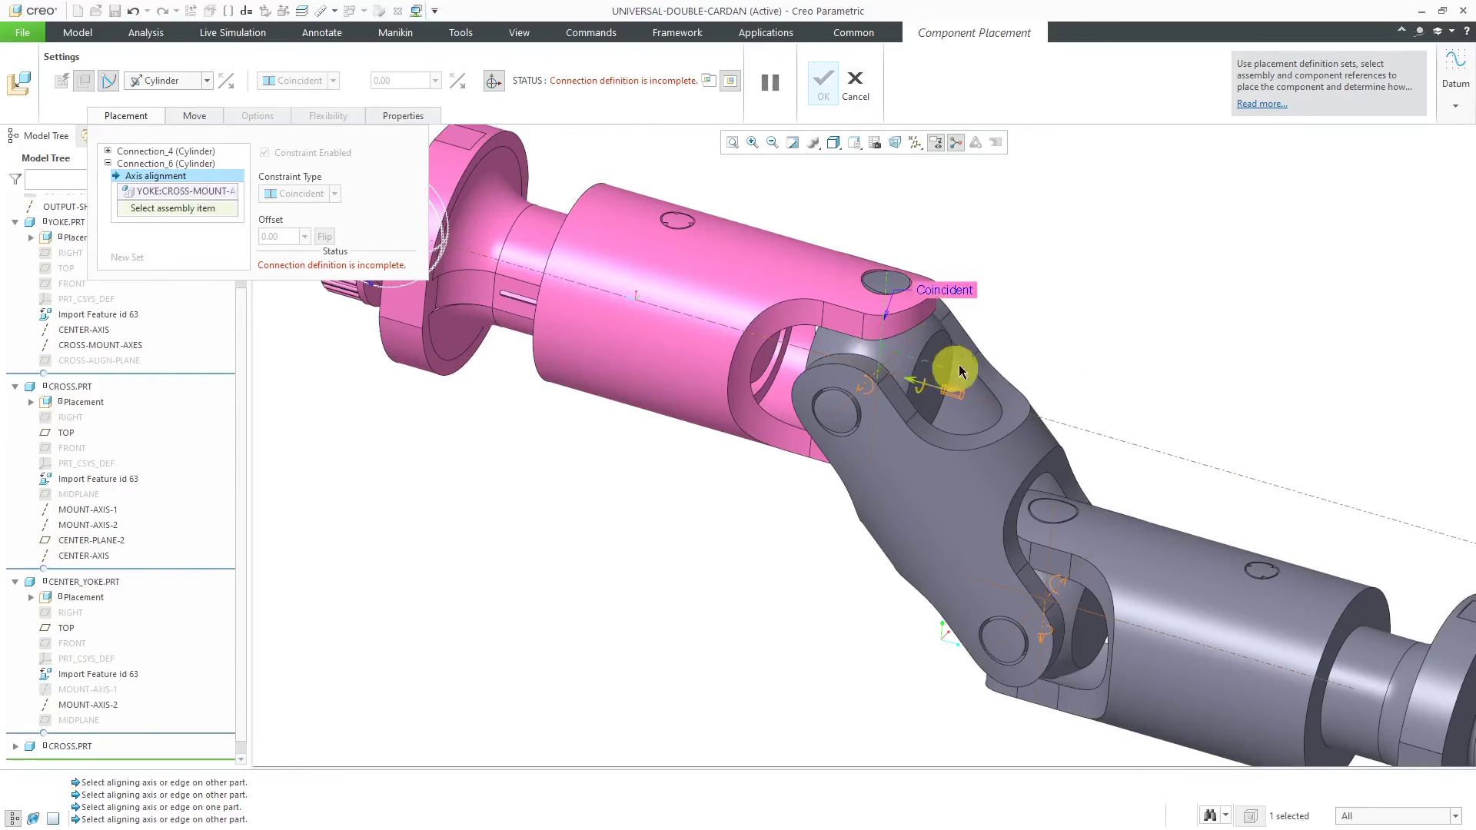
scroll(915, 362, "up", 3)
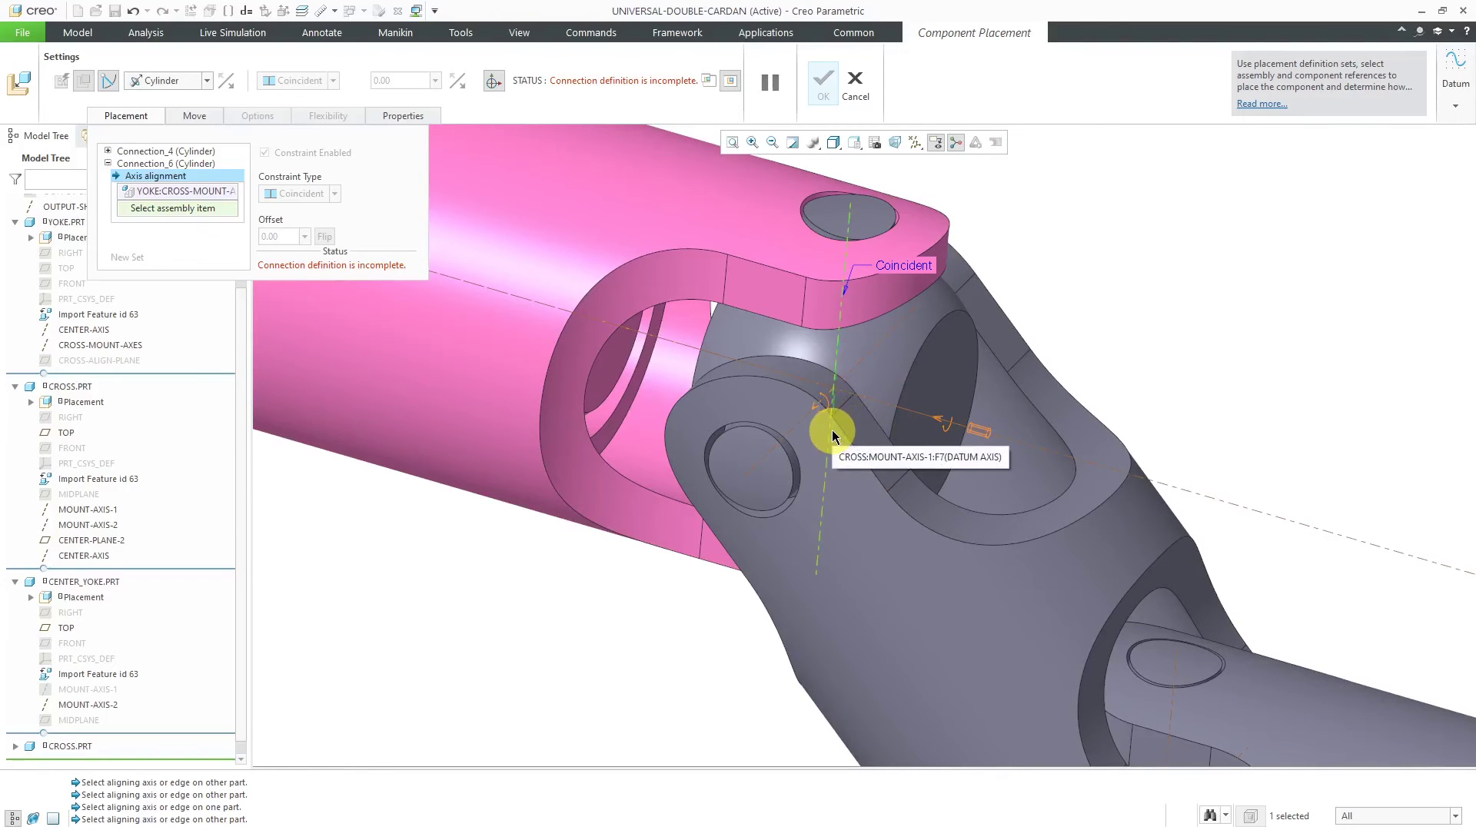
left_click(832, 431)
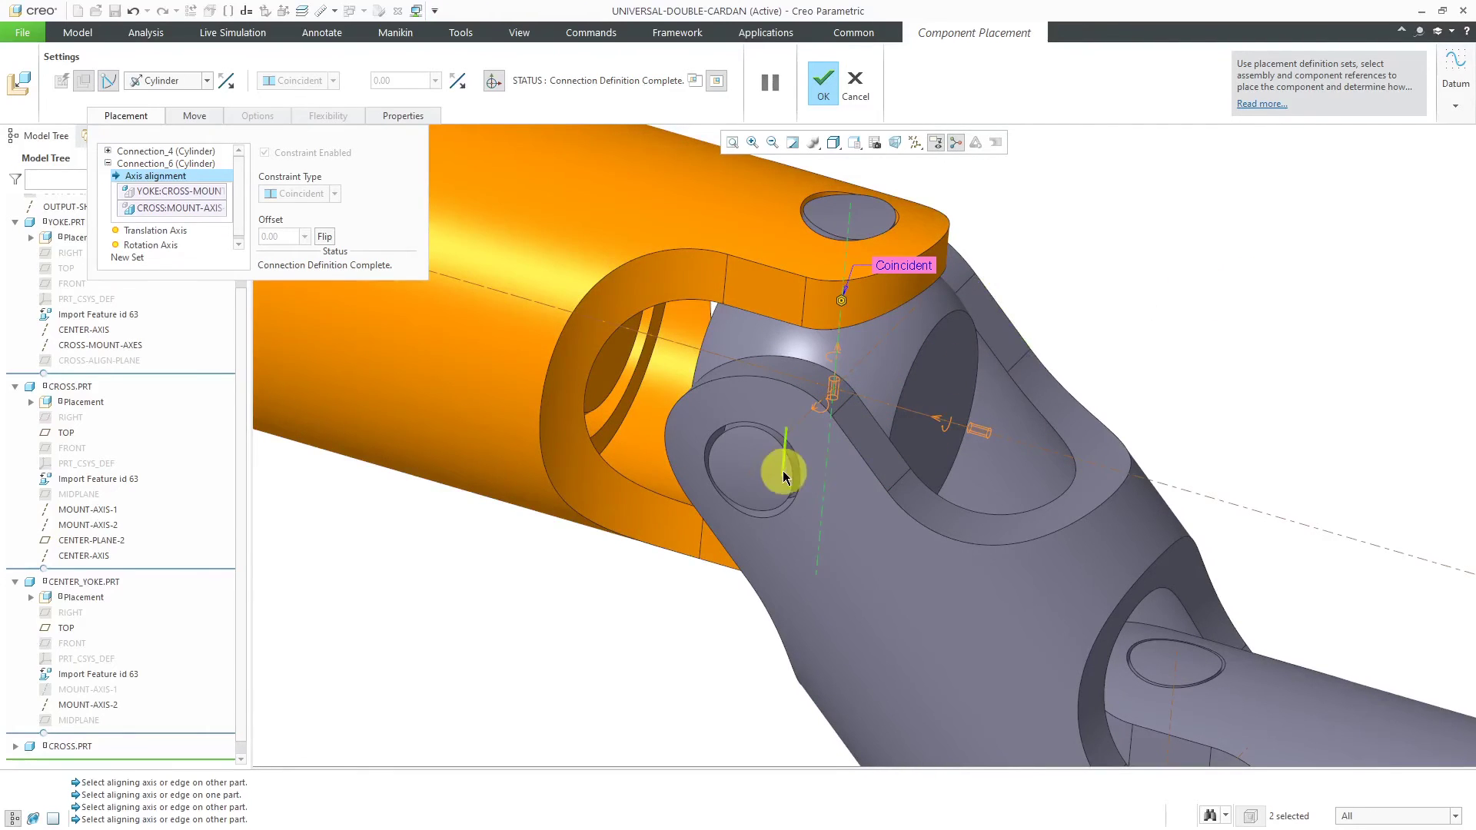
scroll(781, 471, "down", 2)
scroll(798, 205, "down", 2)
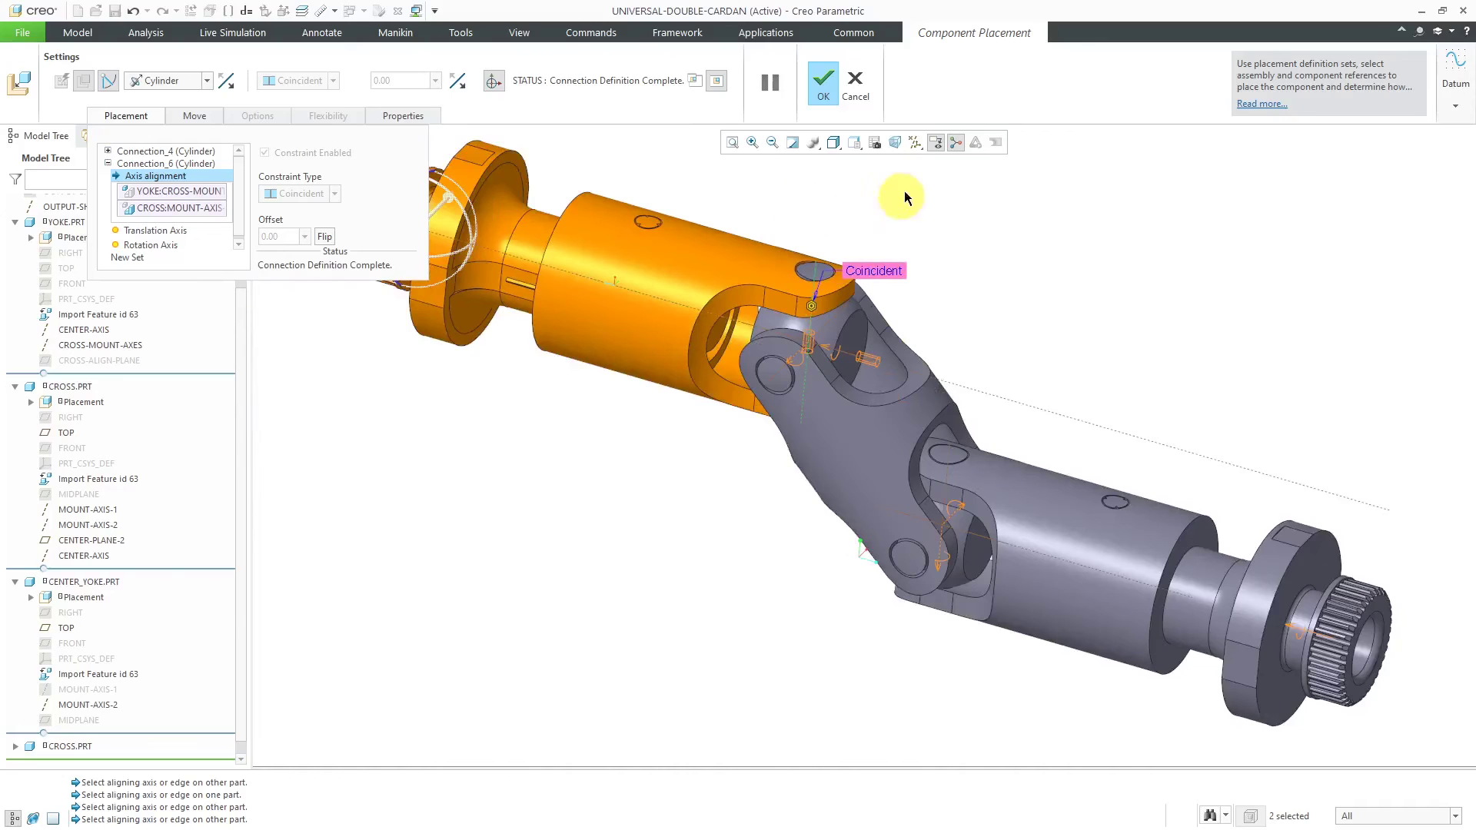
left_click(825, 85)
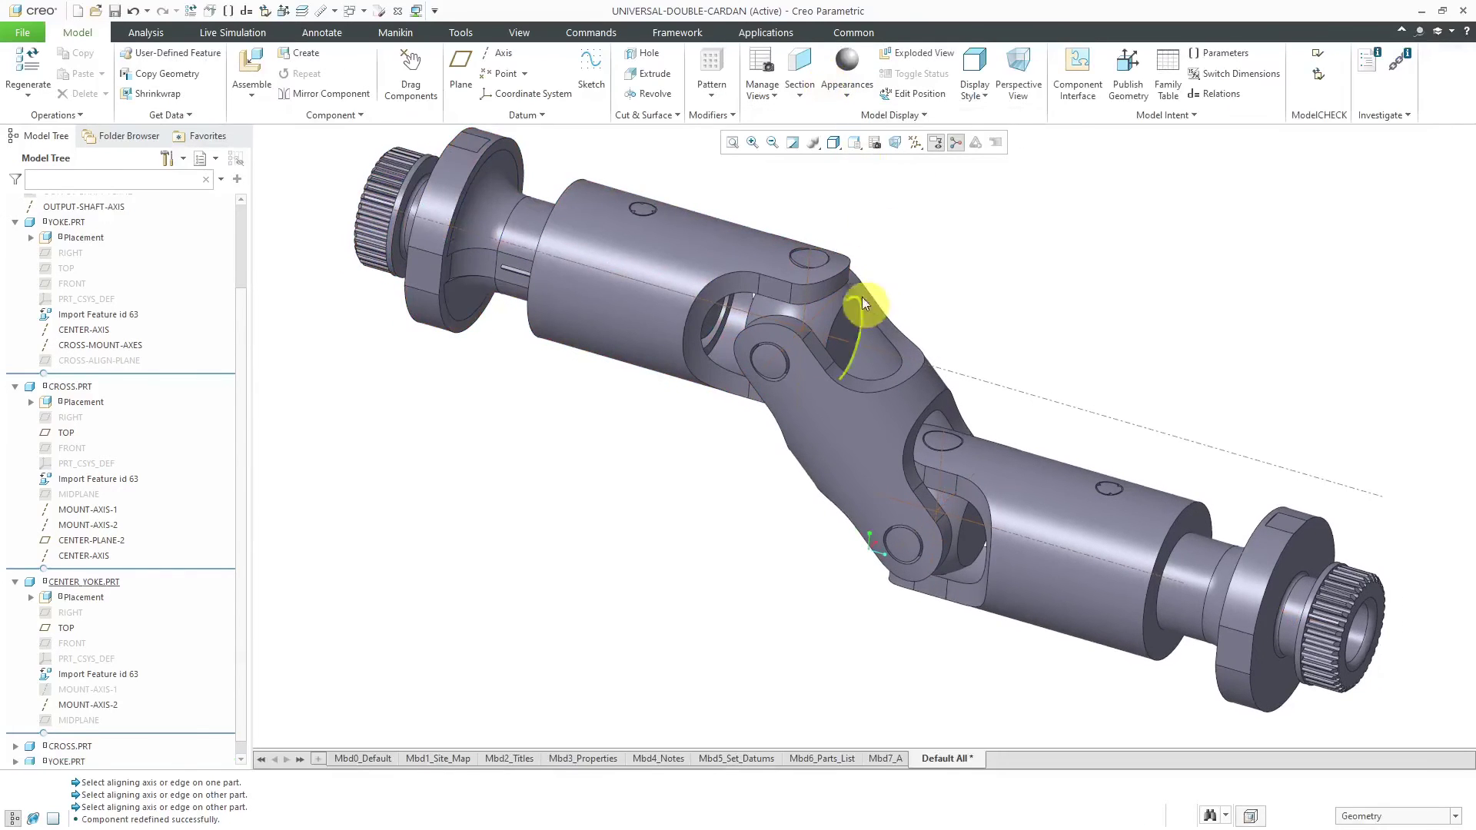
Turn off the display of datum axes in the assembly.
left_click(914, 142)
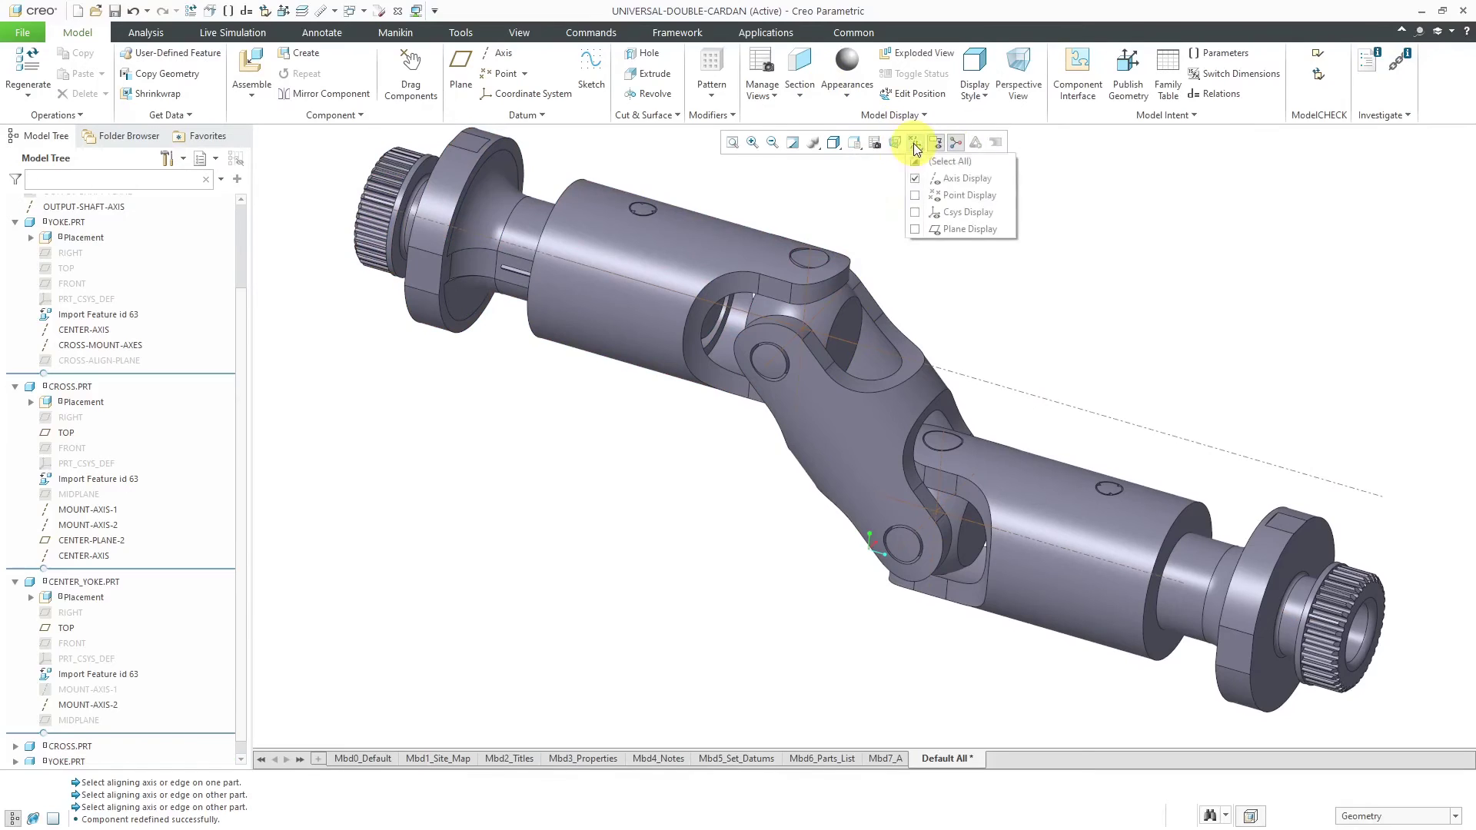
left_click(957, 181)
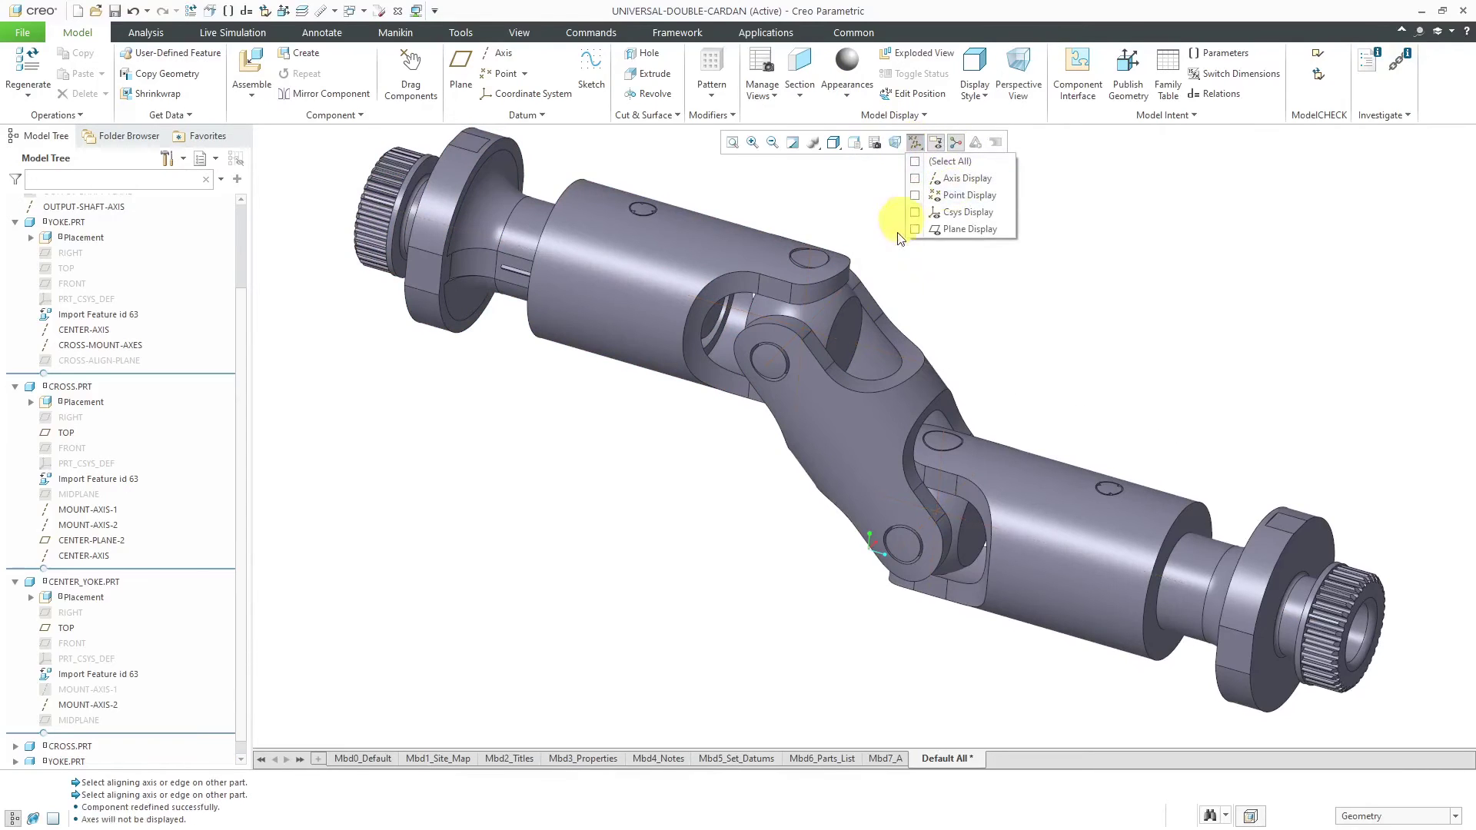
left_click(949, 297)
scroll(816, 287, "down", 2)
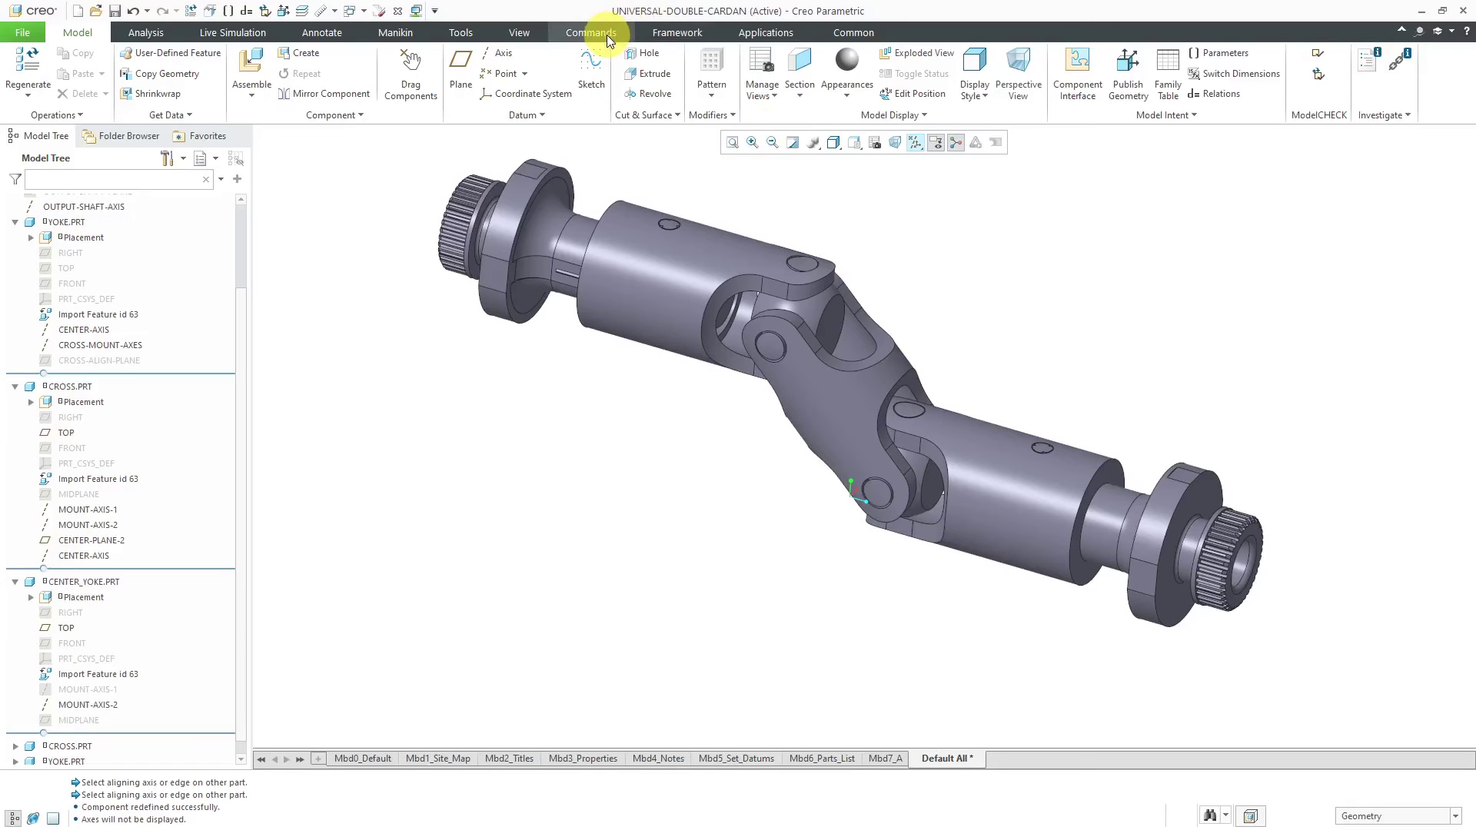
Switch to the Mechanism application and start a servo motor on the first yoke's pin connection rotation axis.
left_click(773, 35)
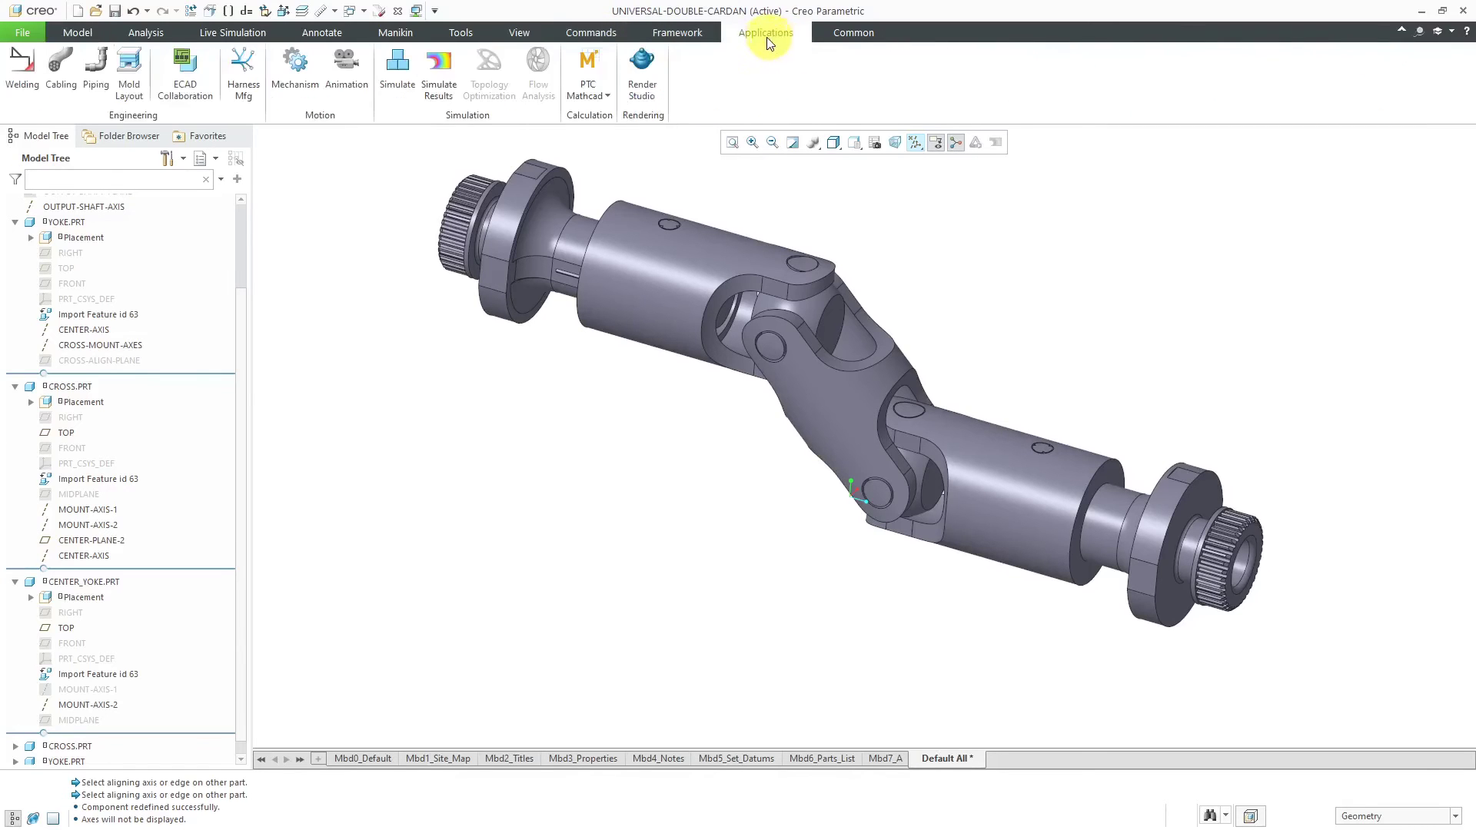
left_click(310, 81)
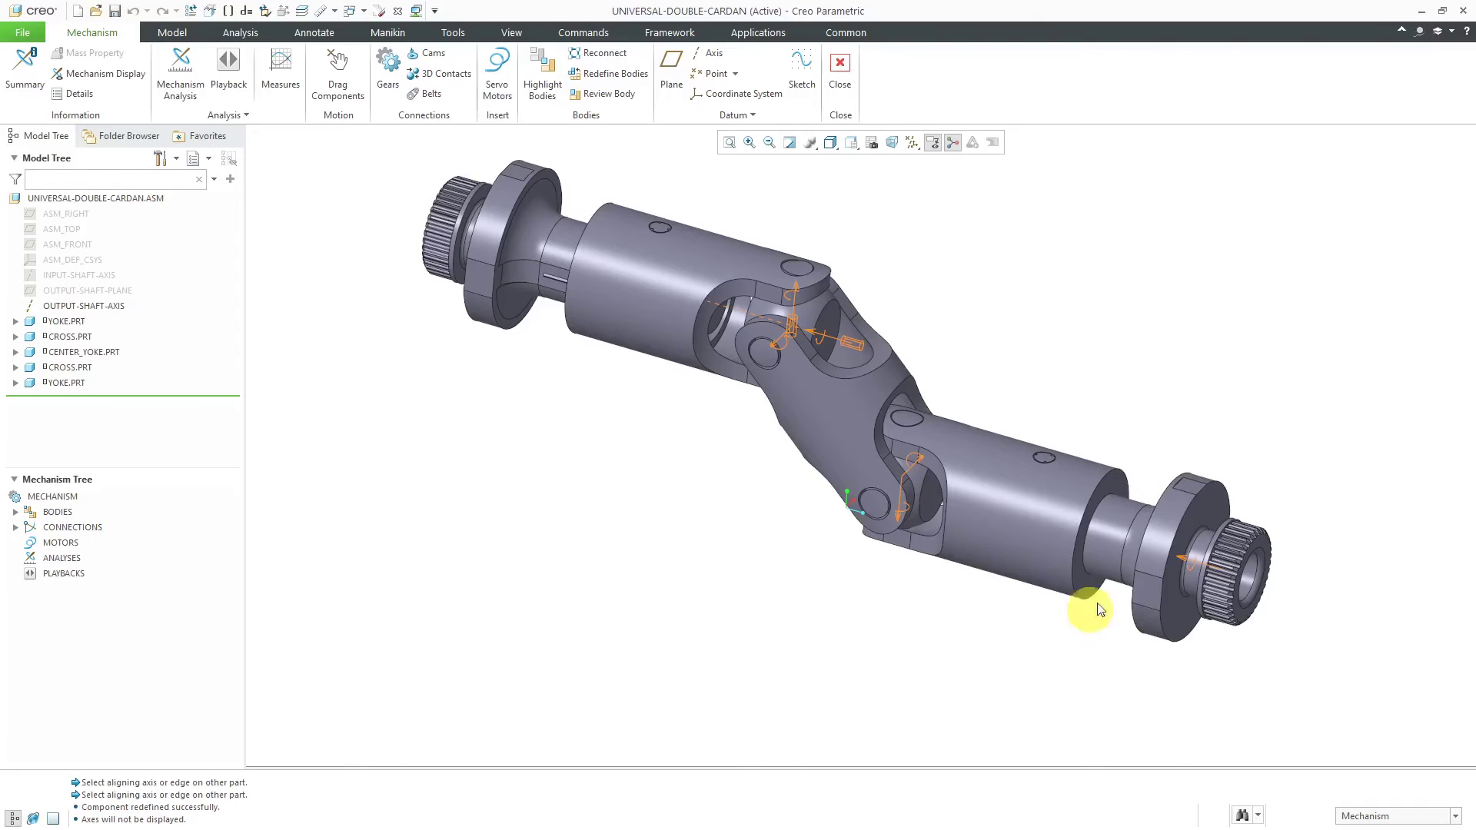
left_click(1189, 570)
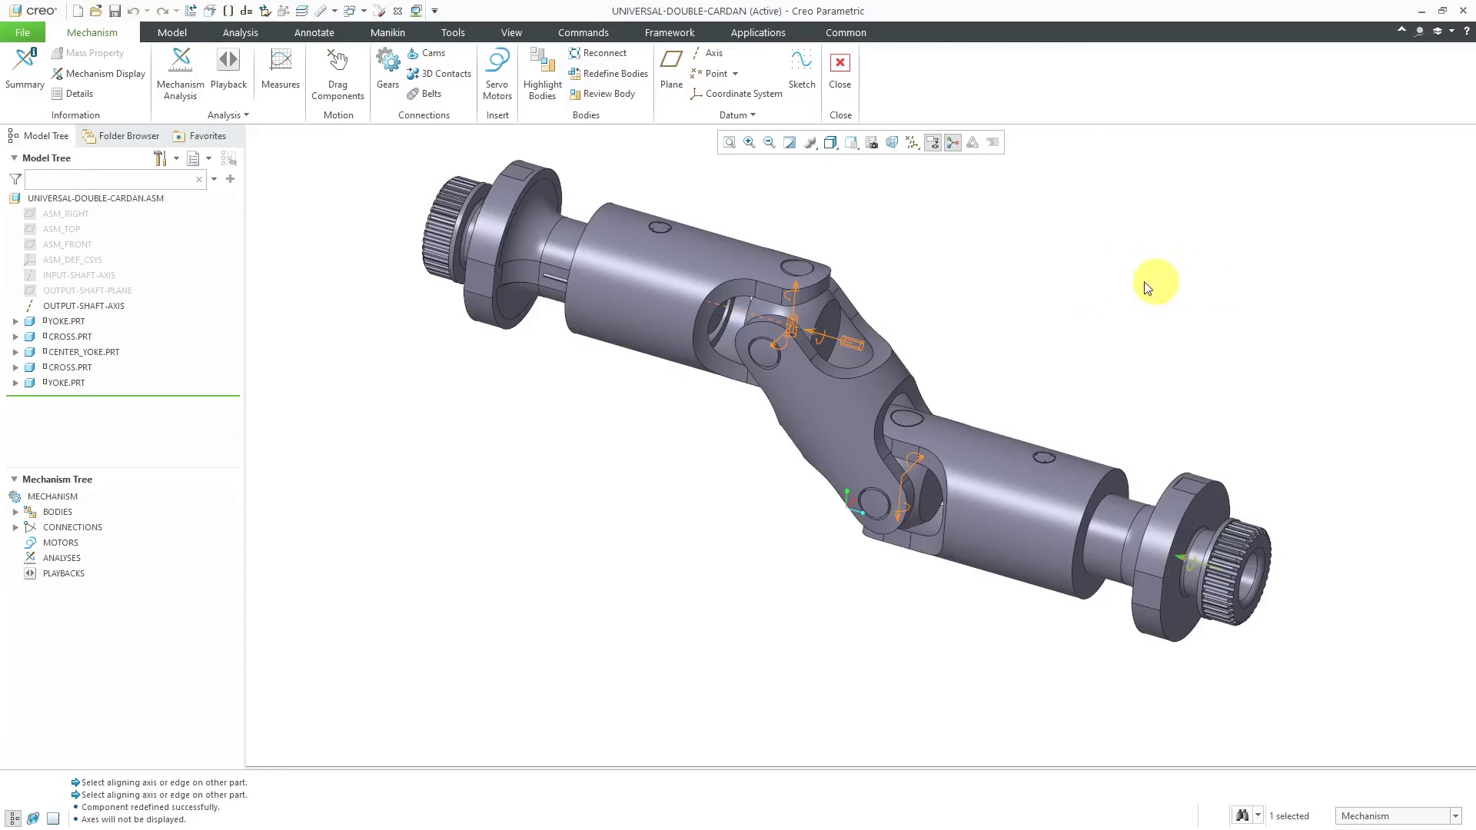
right_click(1075, 289)
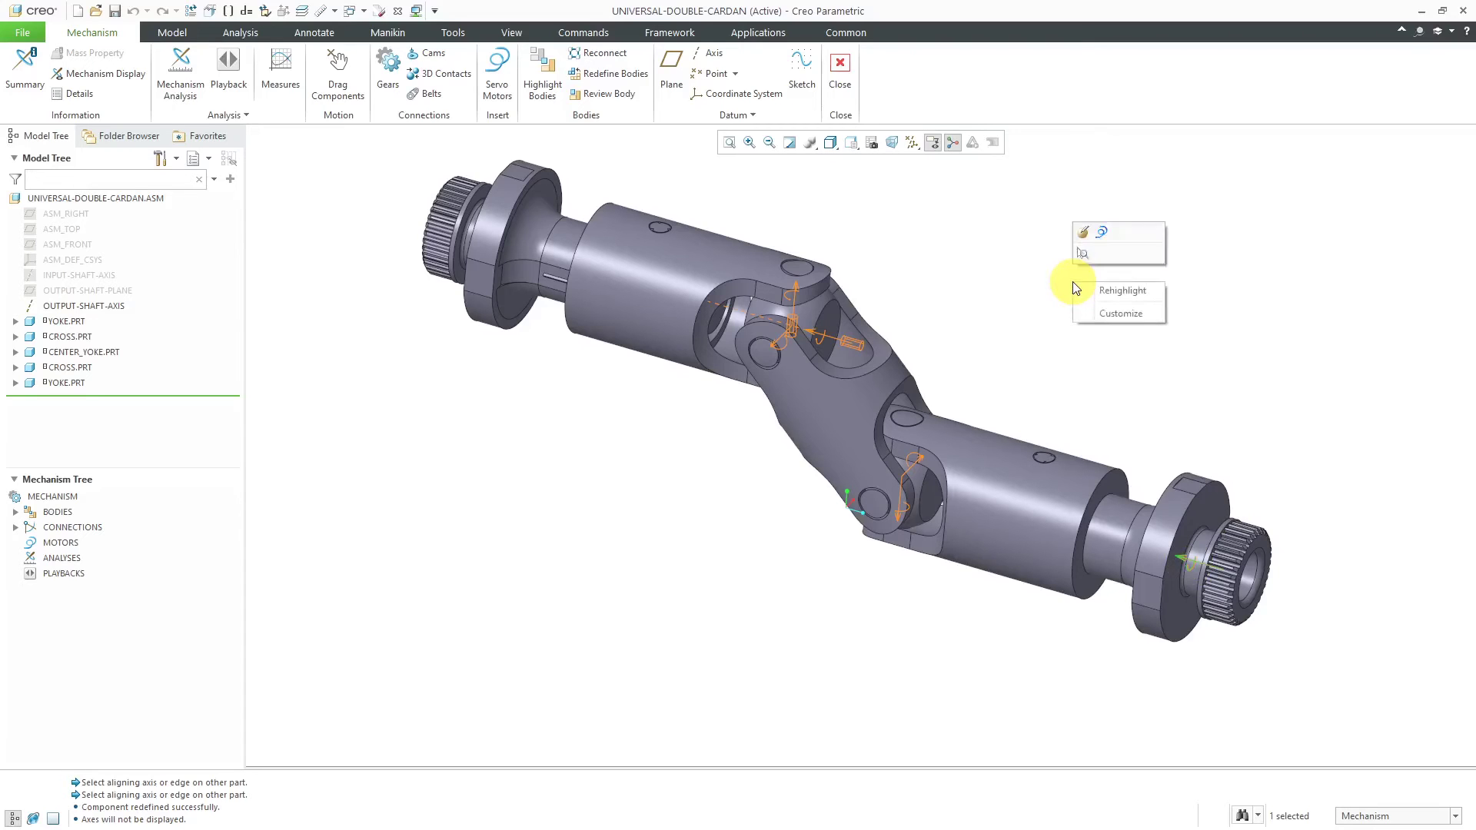
left_click(1103, 236)
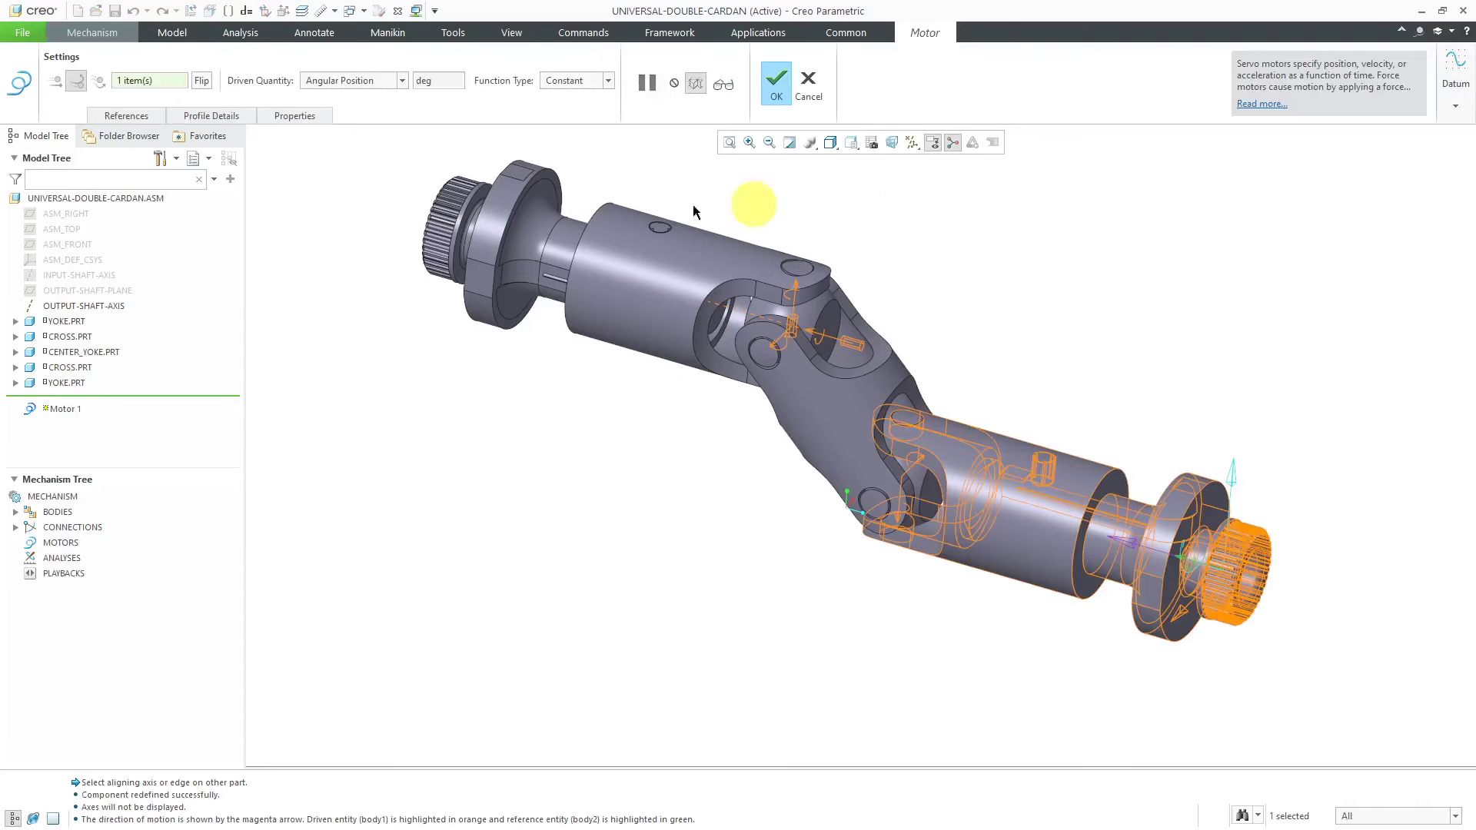
Drive the motor by Angular Velocity with a constant coefficient A of 90 deg/sec, and create it.
left_click(350, 82)
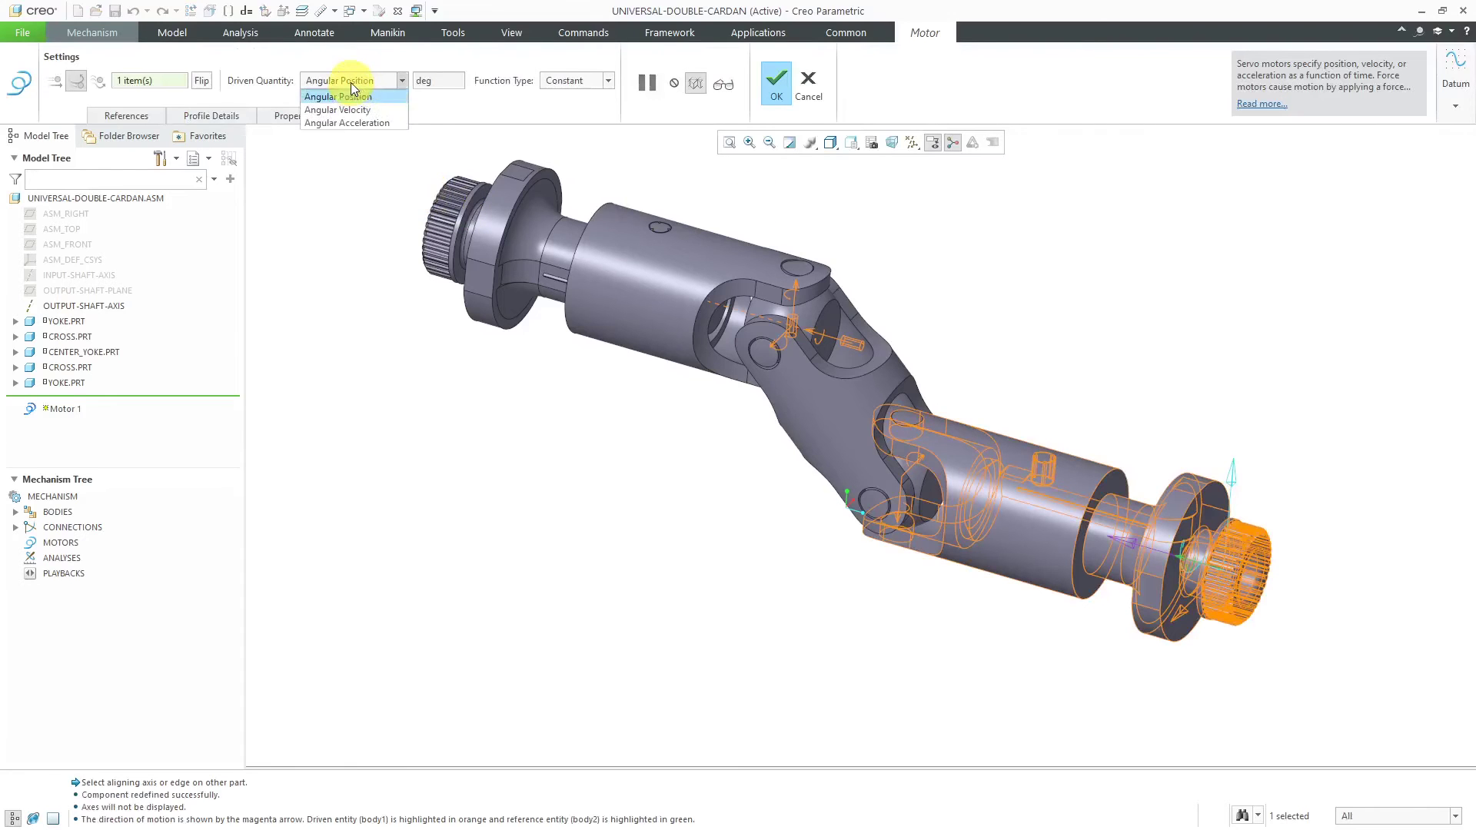
left_click(352, 109)
left_click(213, 116)
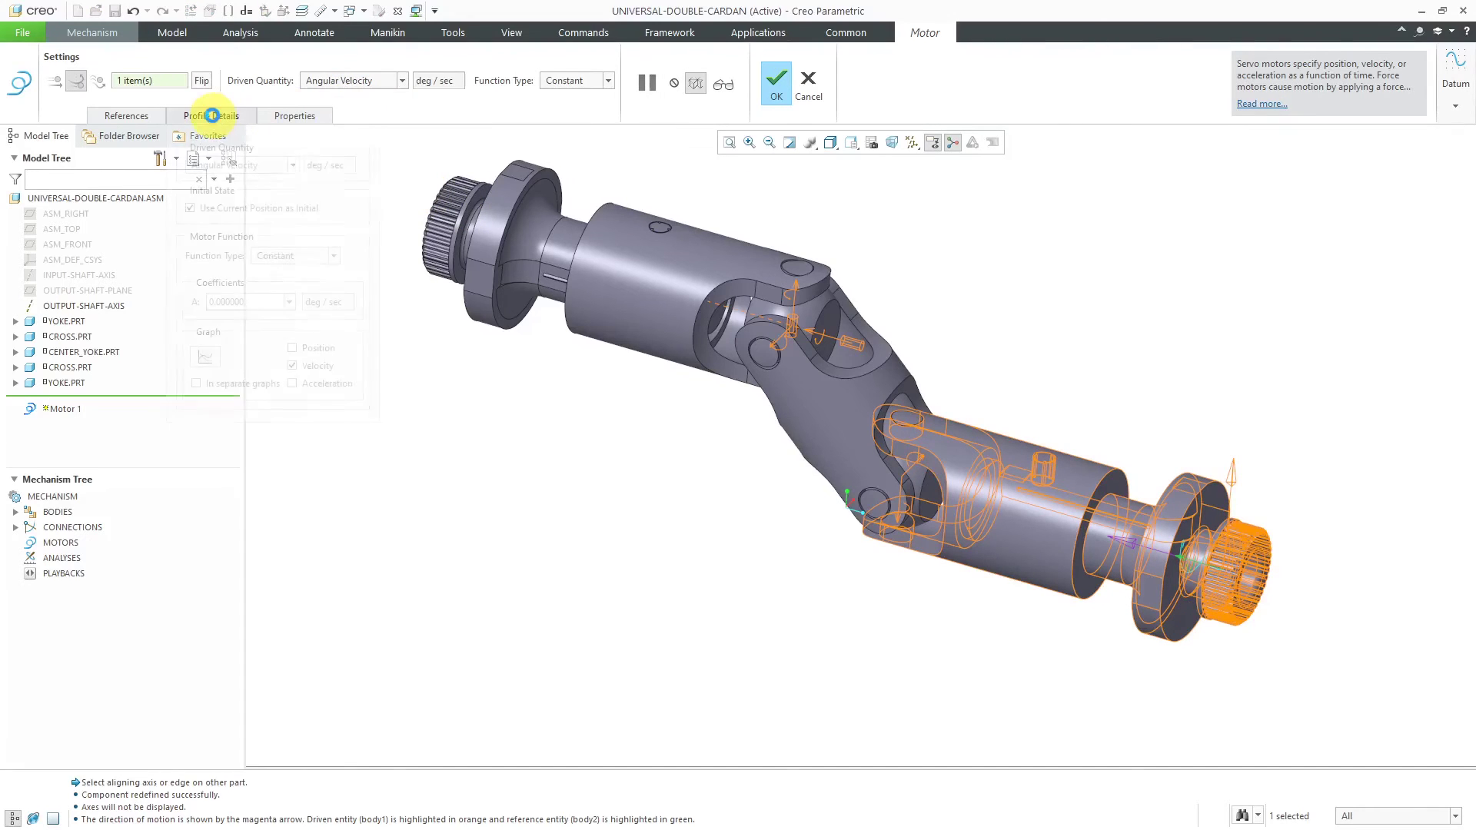
type("90")
left_click(263, 302)
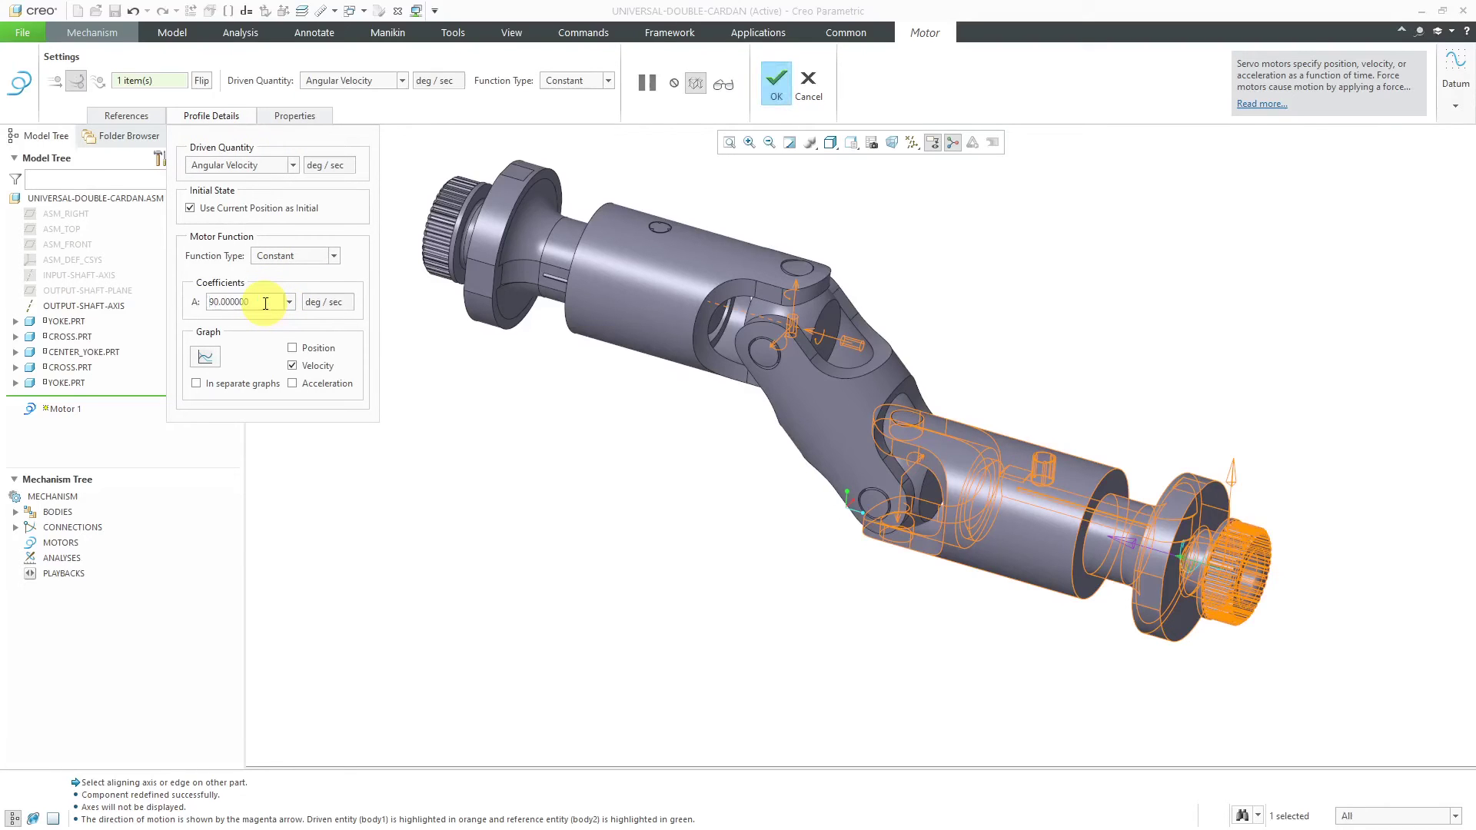
left_click(779, 90)
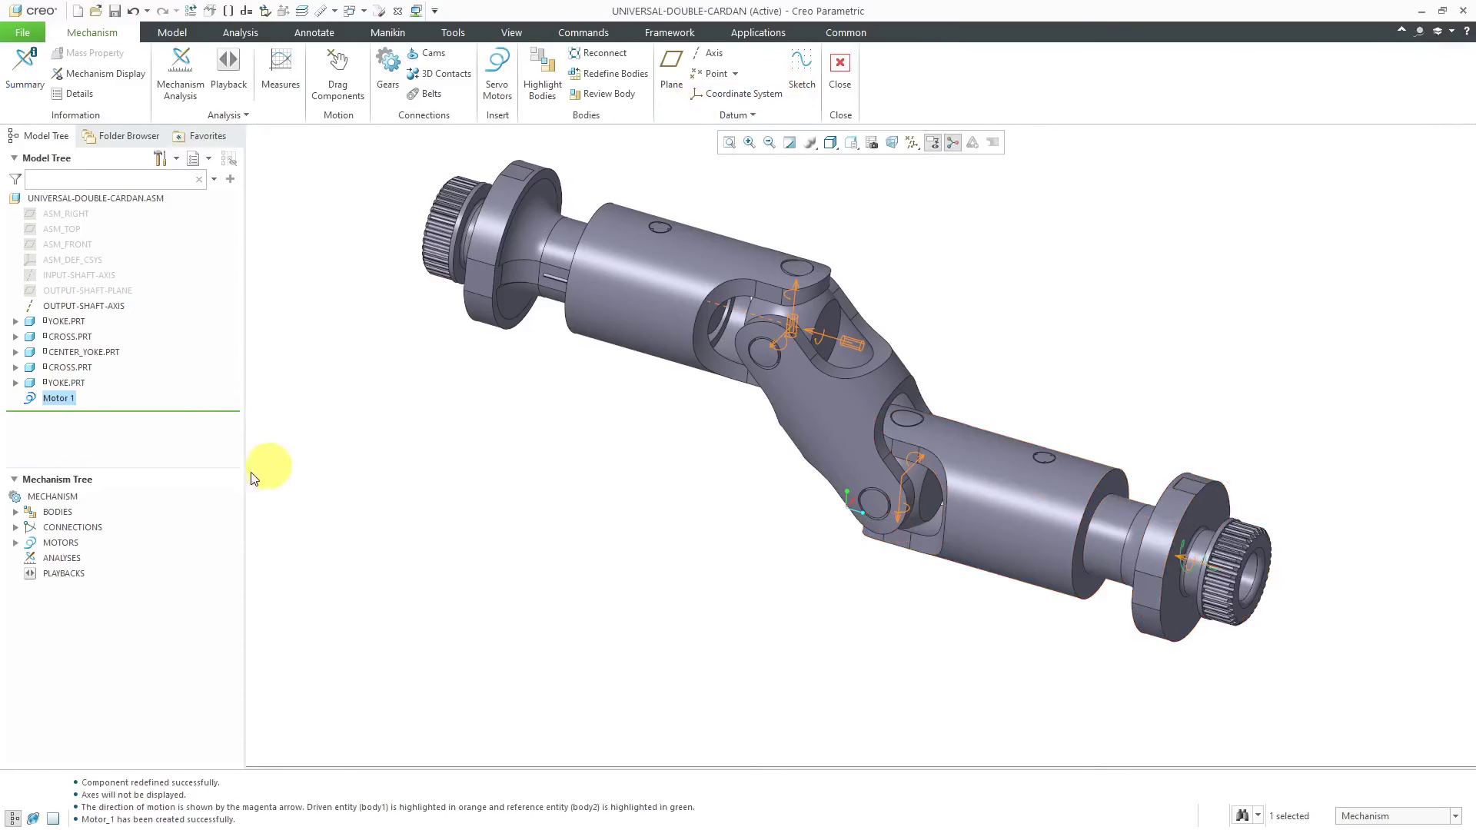
Create a Kinematic analysis driven by Motor 1 with End Time 20 and Frame rate 25, and run it.
left_click(70, 560)
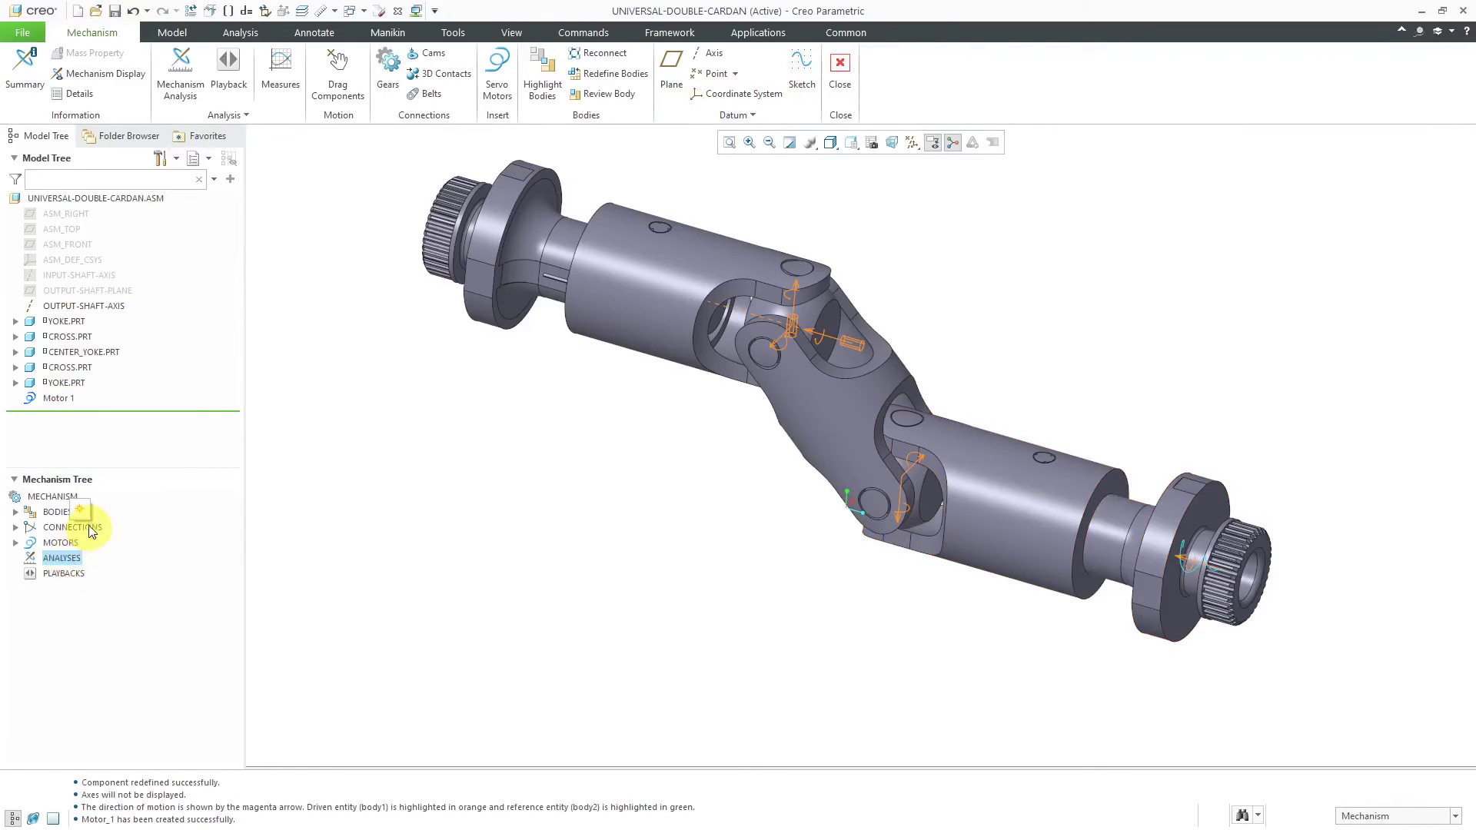
left_click(115, 543)
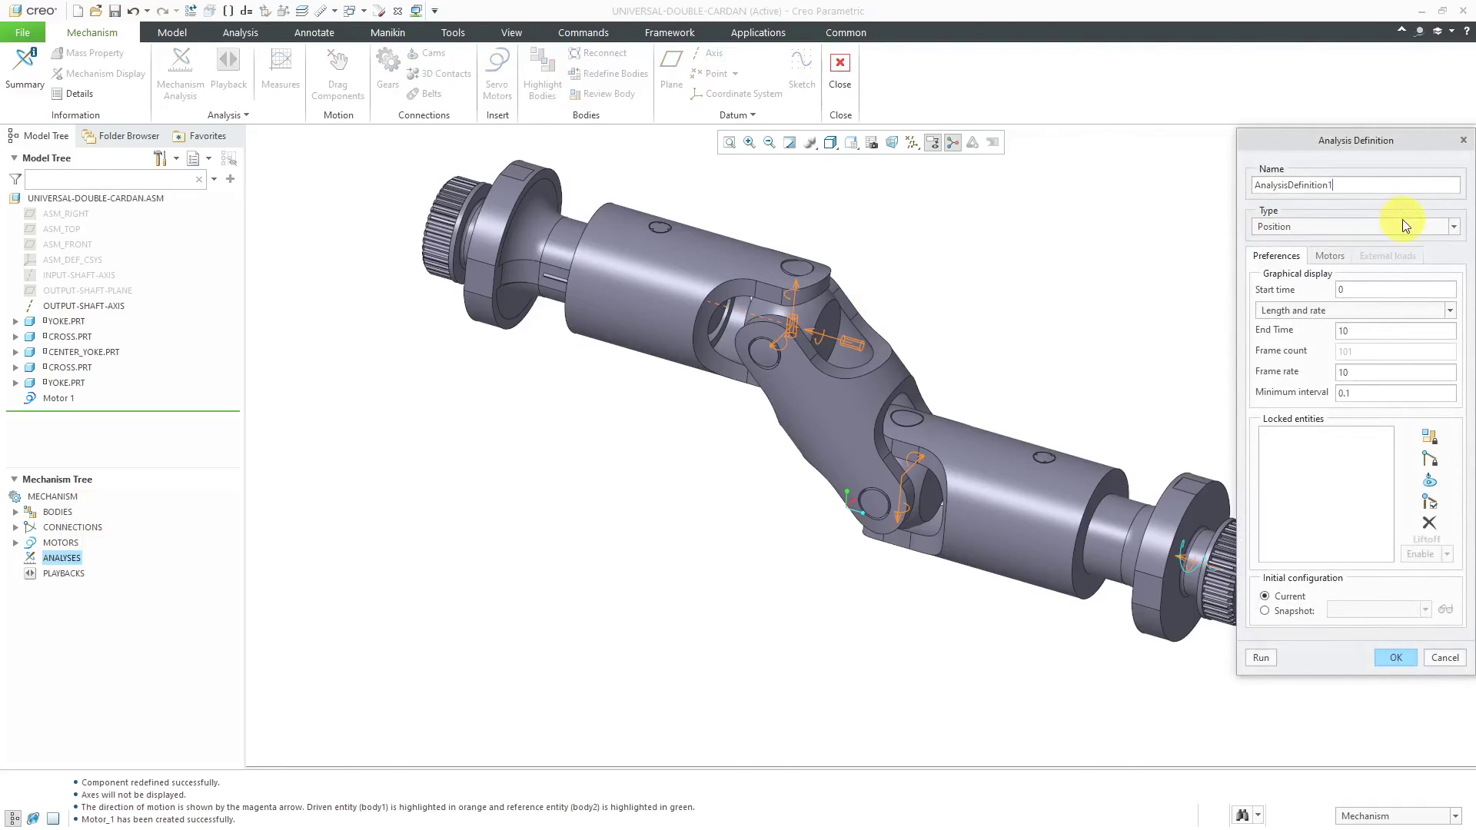
left_click(1406, 228)
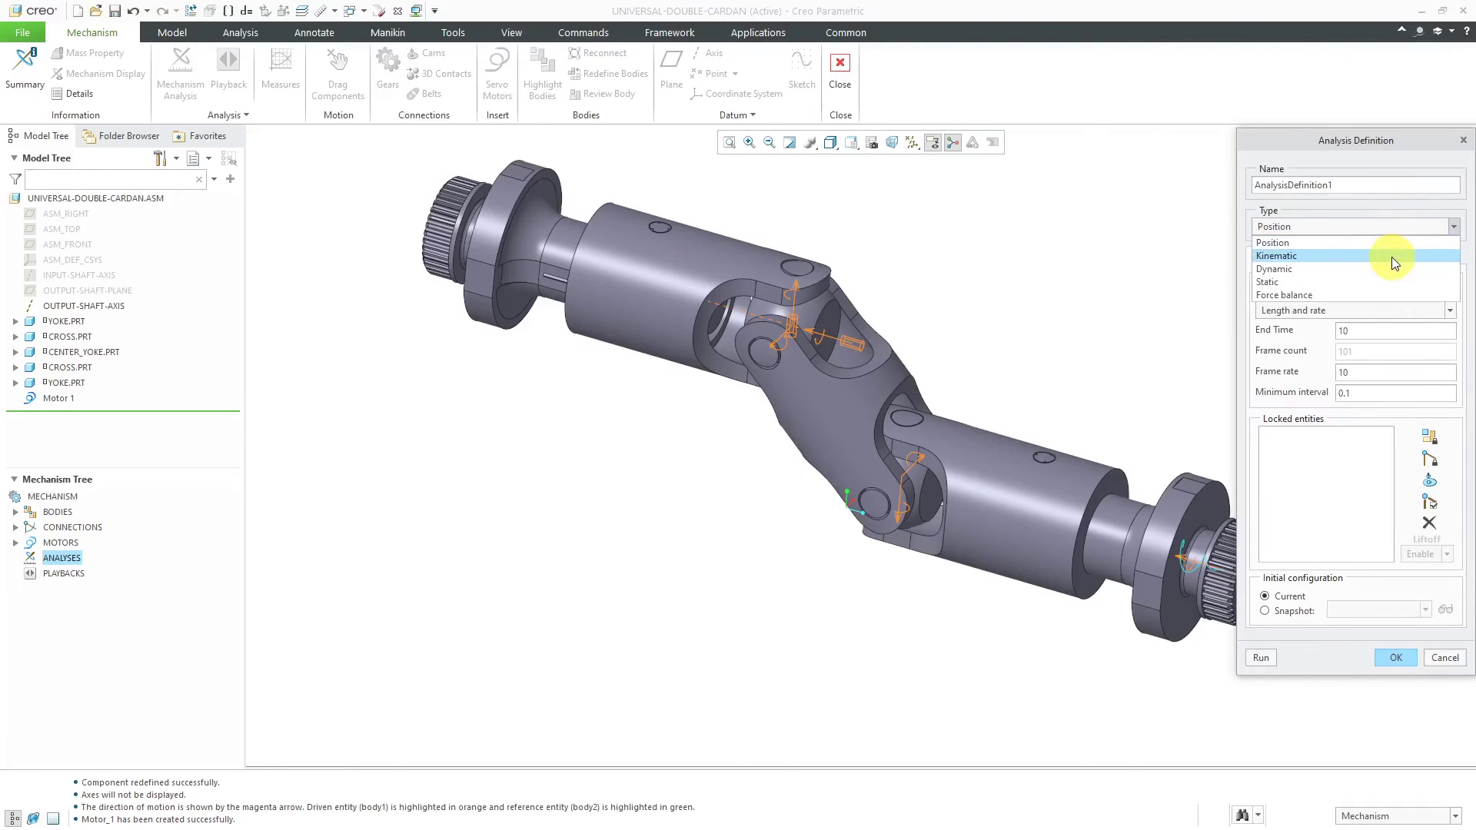
left_click(1391, 256)
left_click(1385, 330)
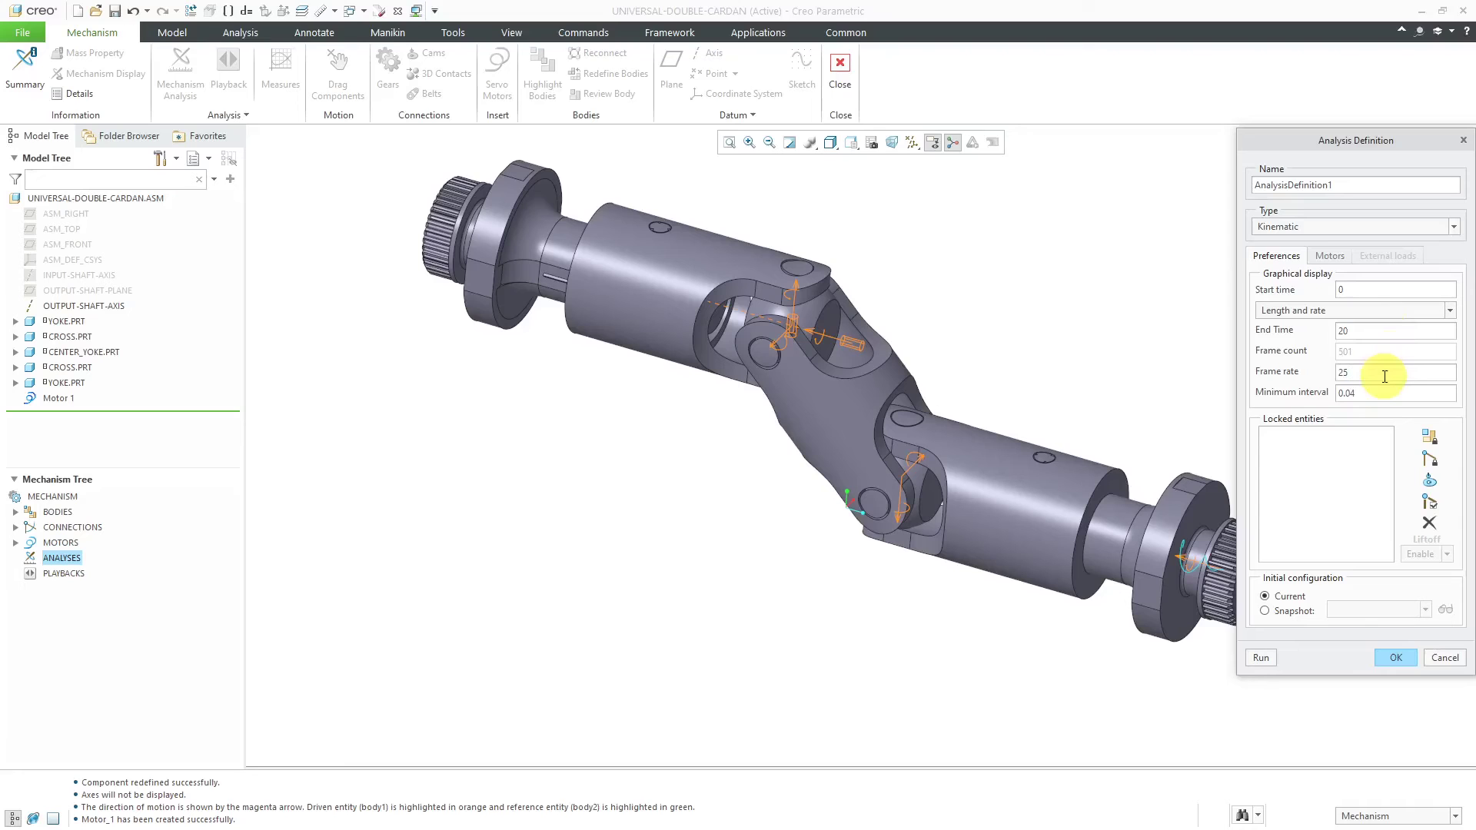
left_click(1329, 256)
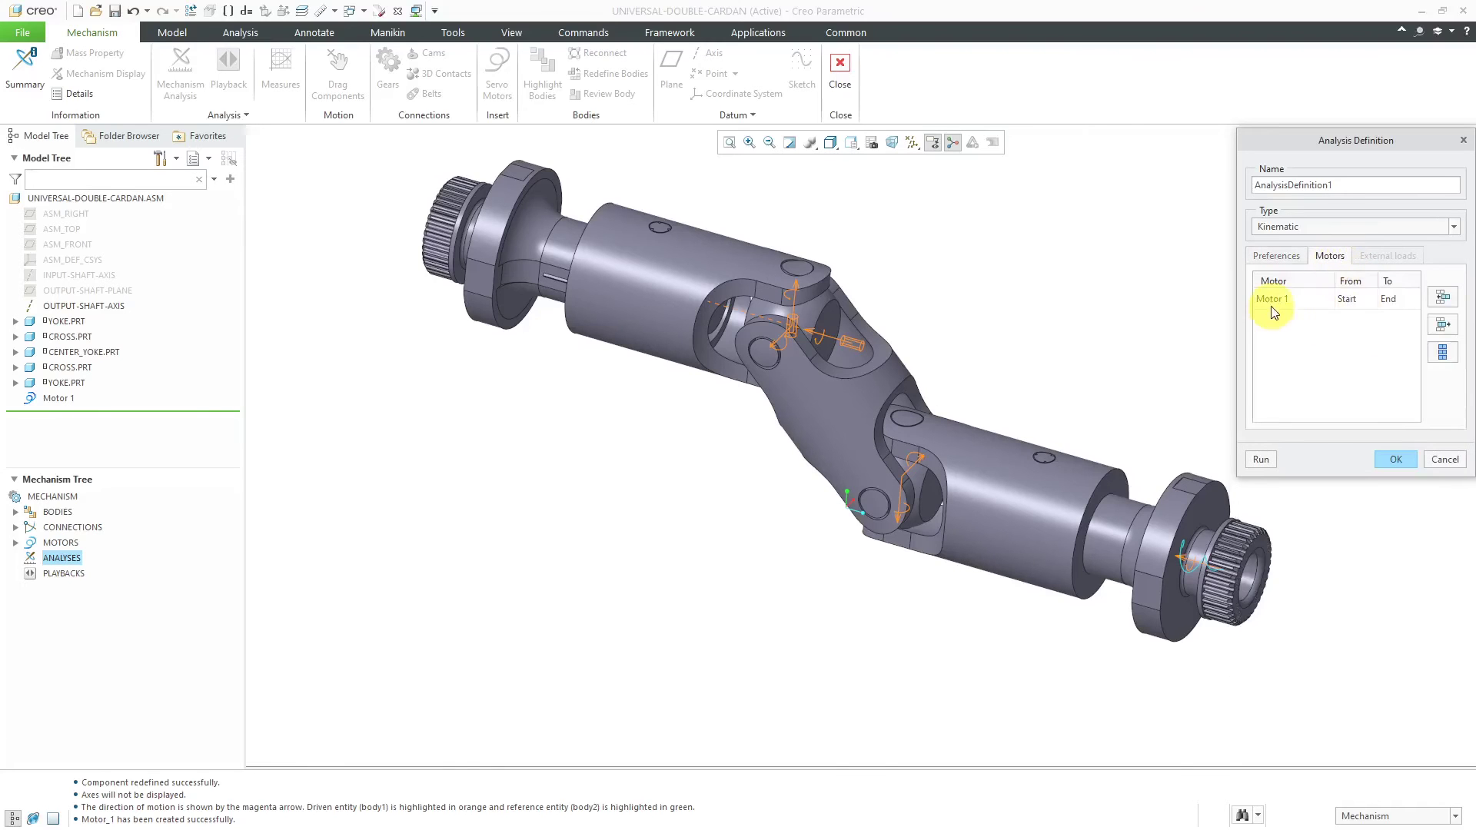
left_click(1259, 461)
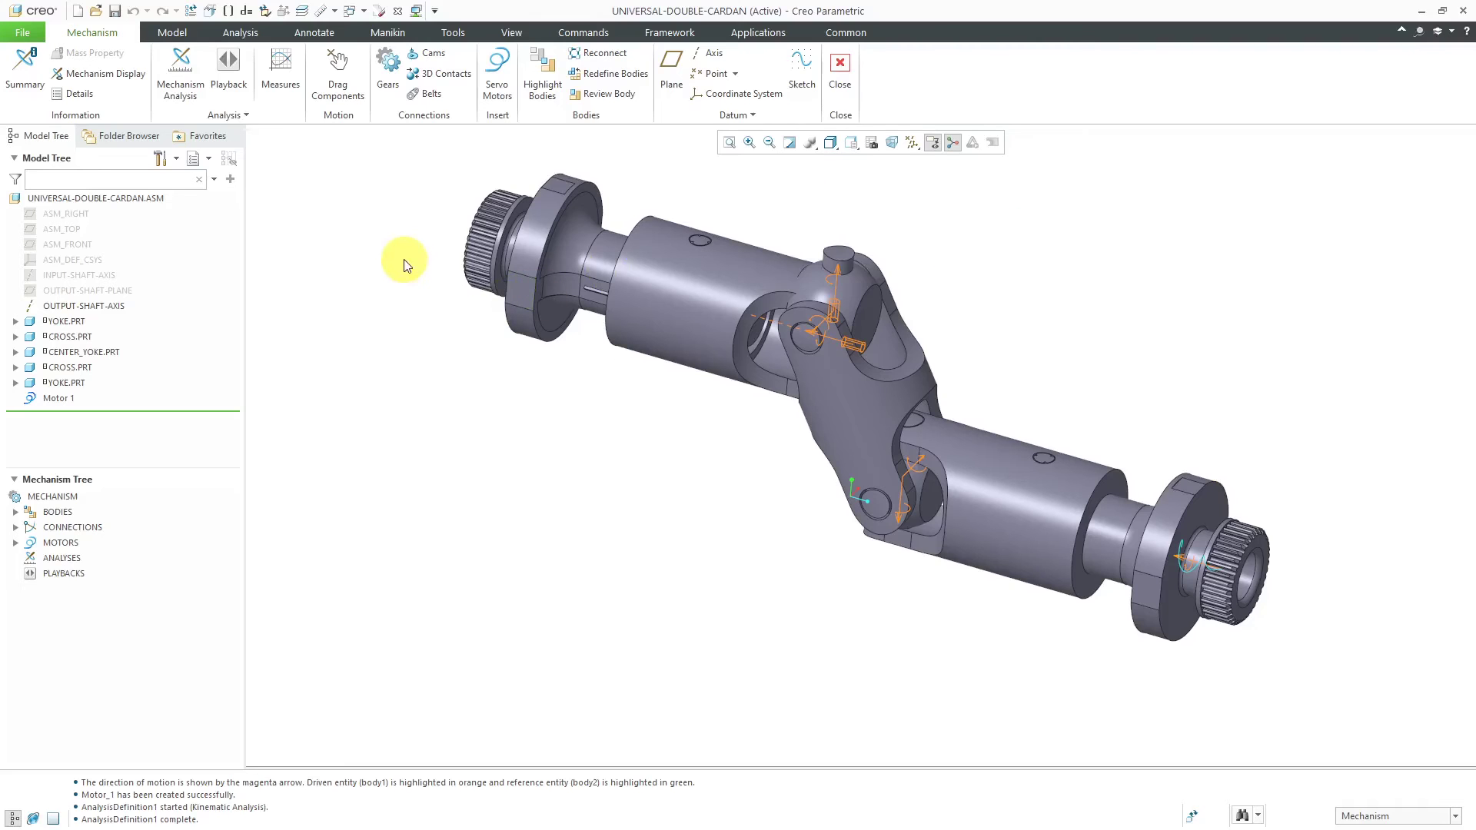
Leave the Mechanism application and turn on the display of datum axes for dragging components.
left_click(840, 75)
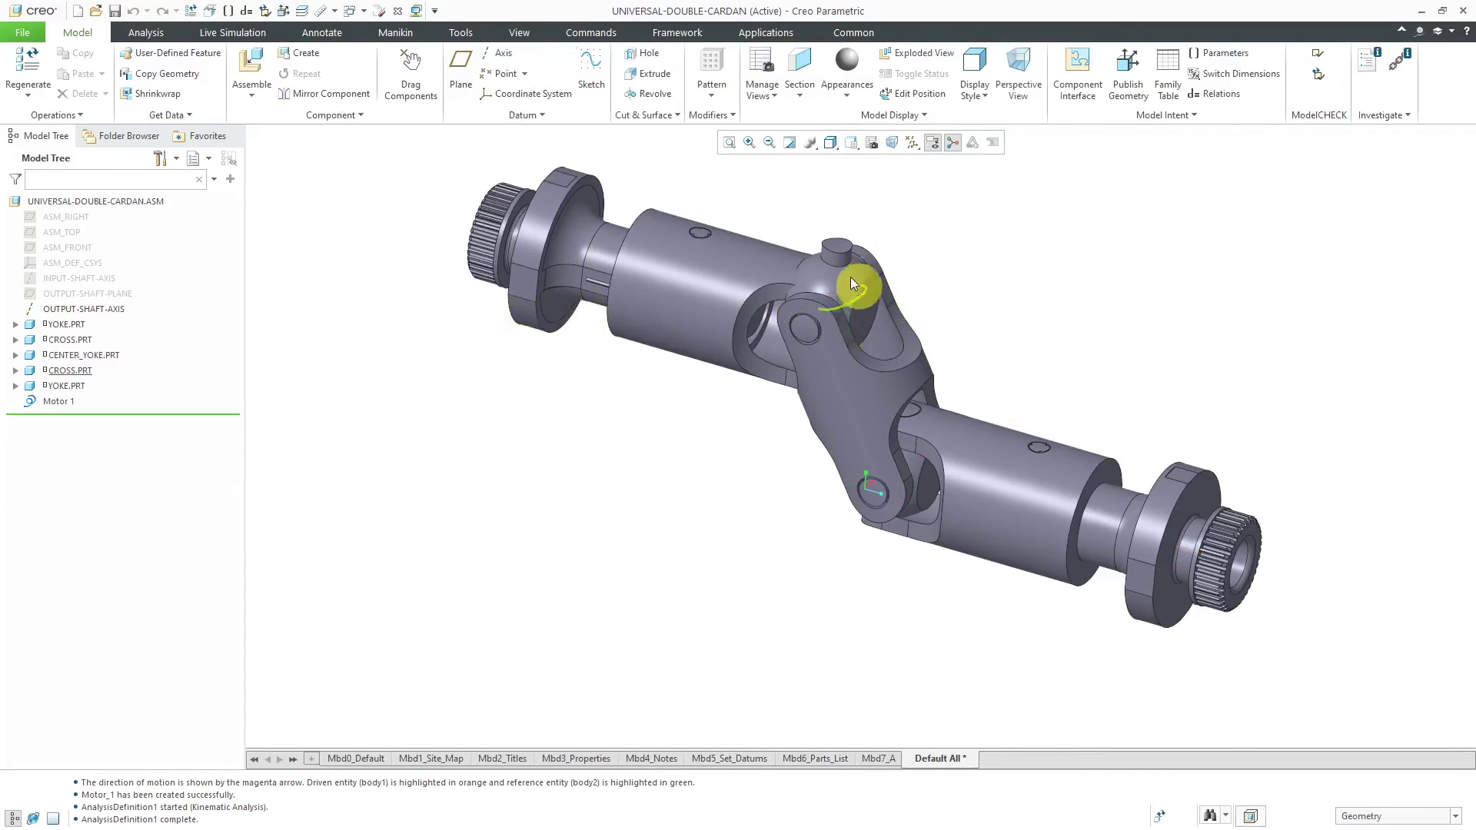
mouse_move(819, 295)
middle_mouse_down()
mouse_move(856, 270)
mouse_move(810, 287)
mouse_move(860, 276)
mouse_move(778, 307)
mouse_move(792, 317)
middle_mouse_up()
left_click(410, 75)
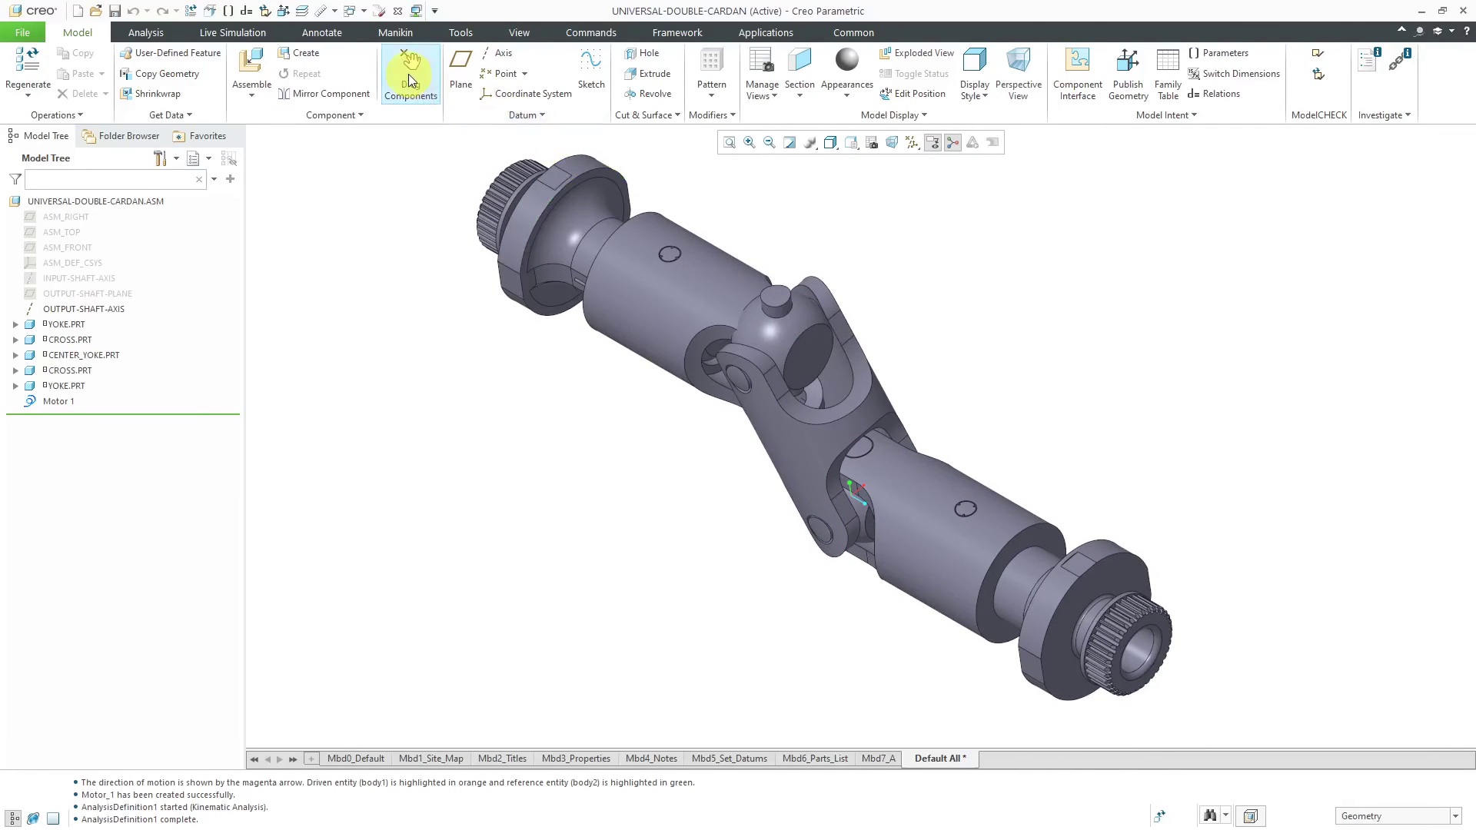
left_click(1353, 254)
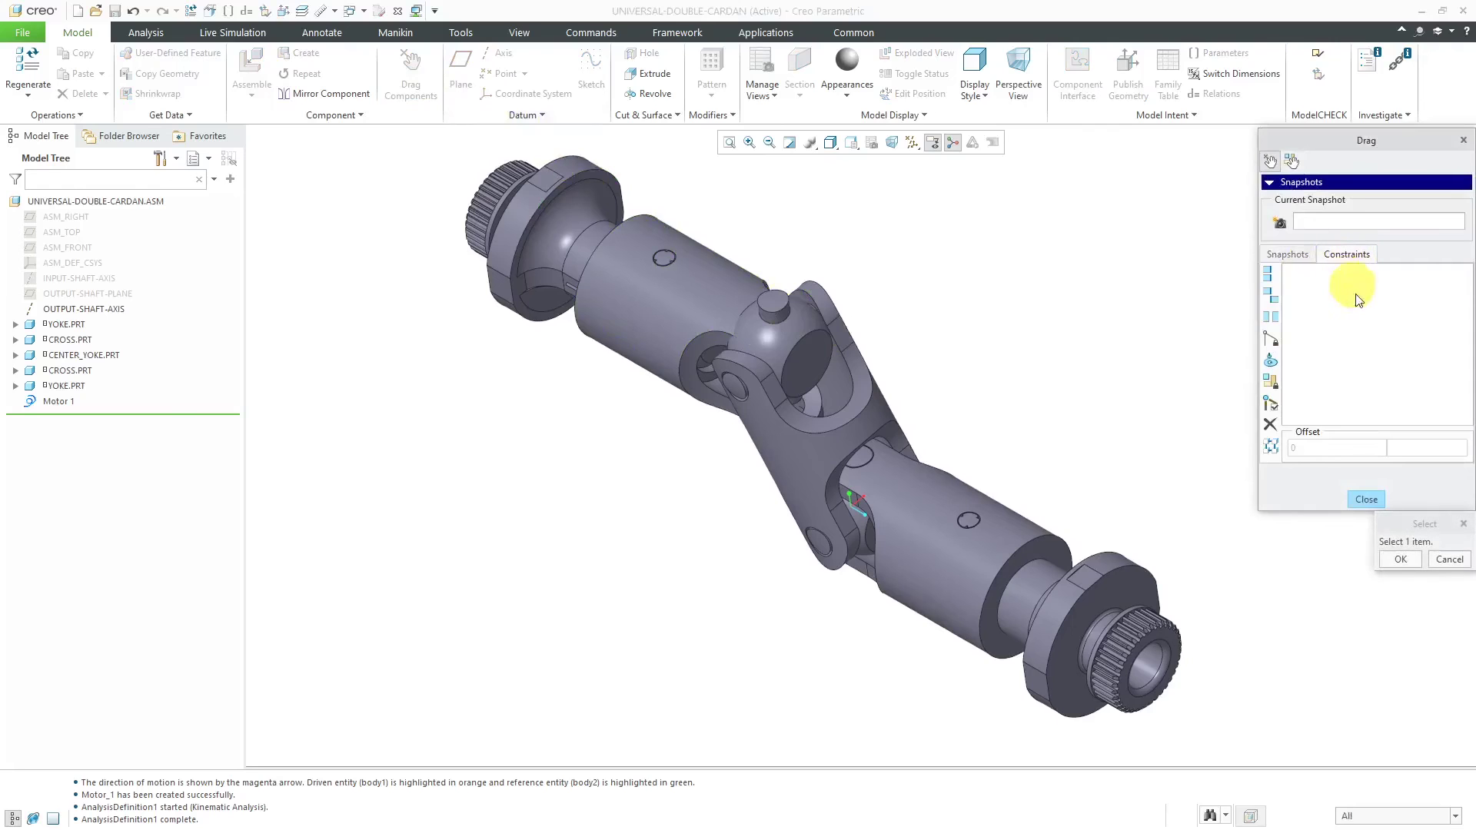
left_click(912, 143)
left_click(965, 179)
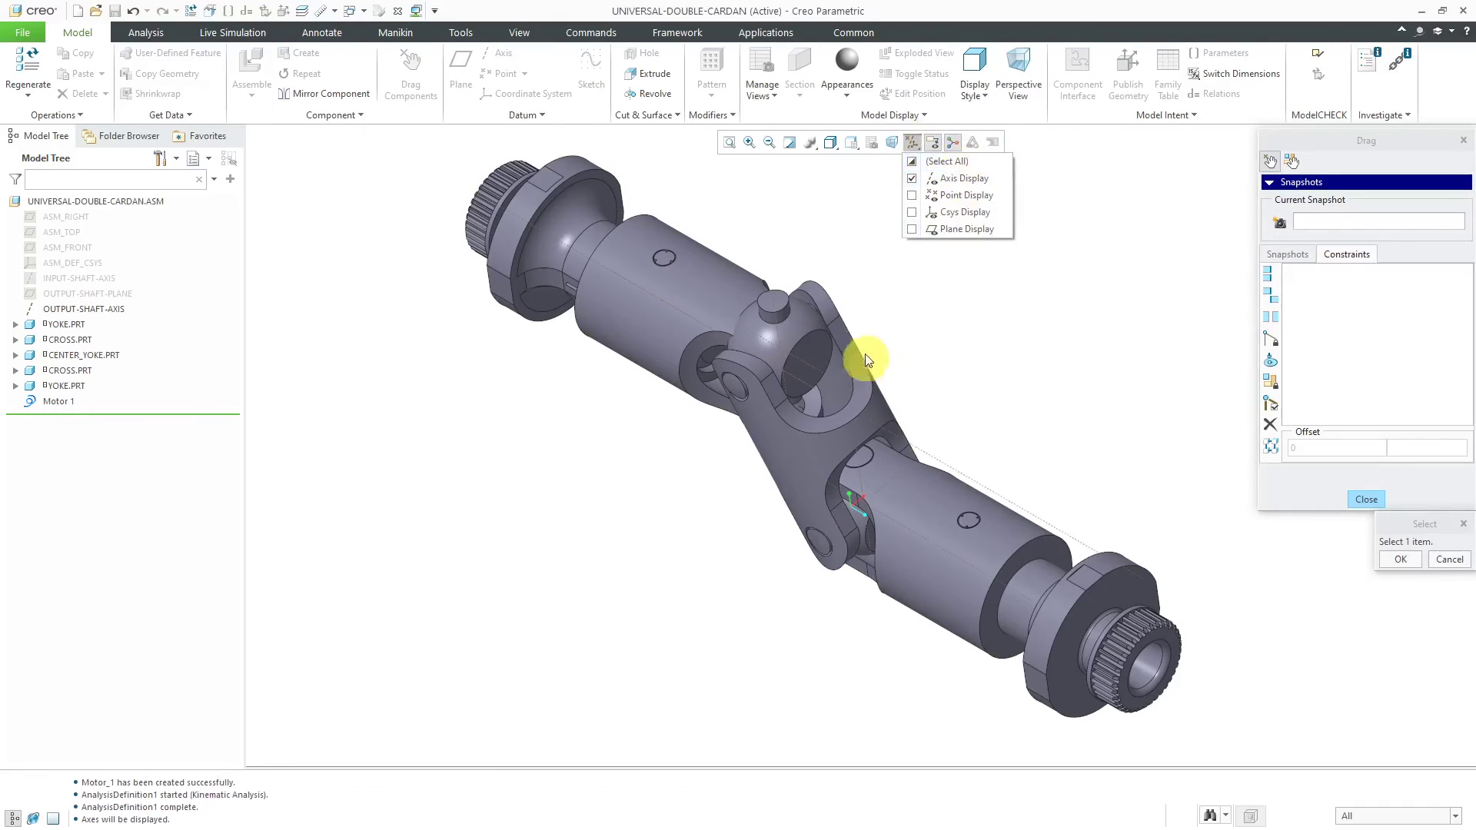
middle_click_drag(857, 353, 846, 306)
scroll(846, 306, "down", 2)
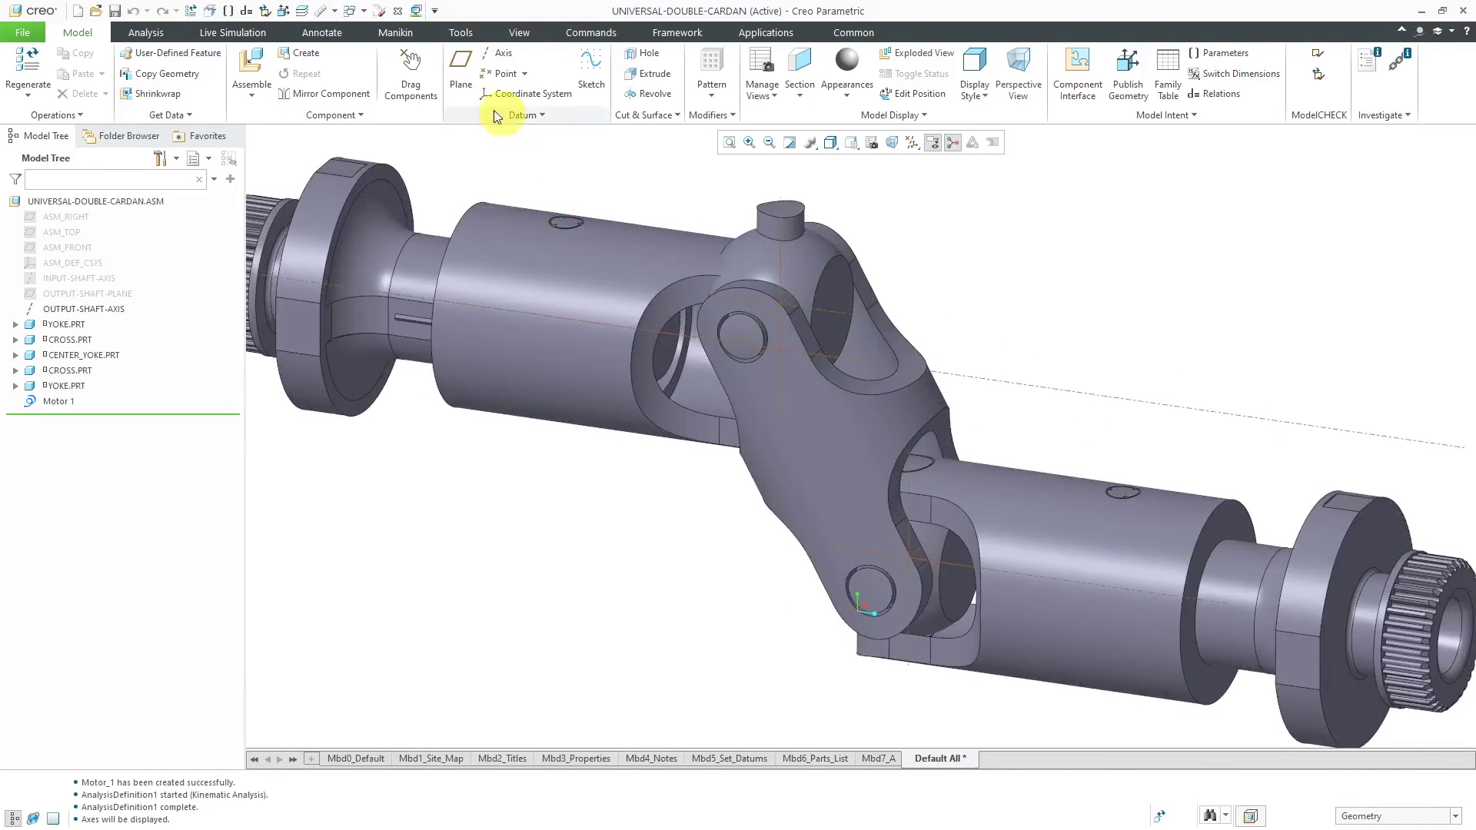
Drag the second yoke into line with an axis alignment constraint between OUTPUT-SHAFT-AXIS and the yoke's center axis.
left_click(396, 64)
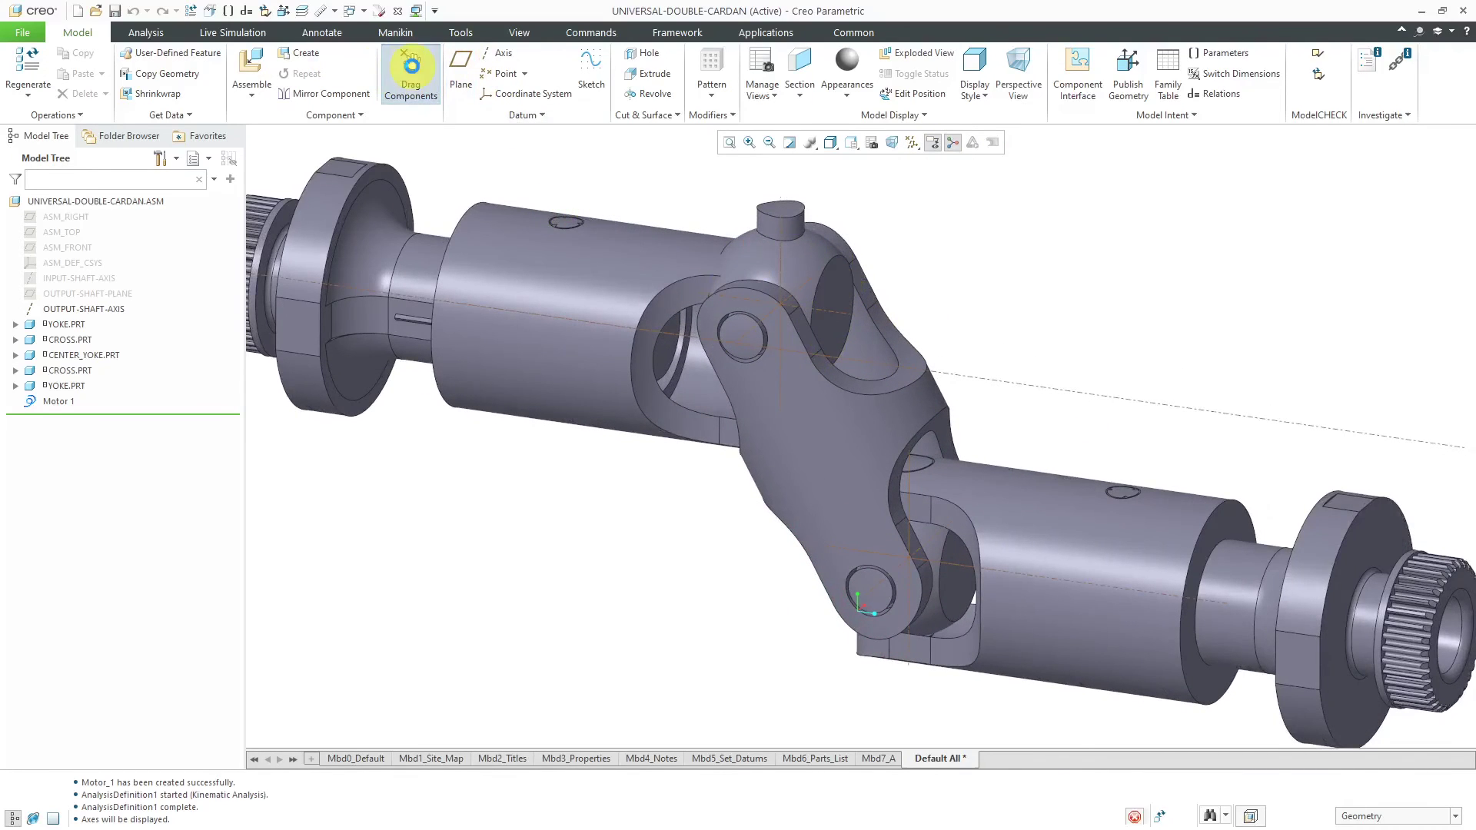
left_click(1357, 260)
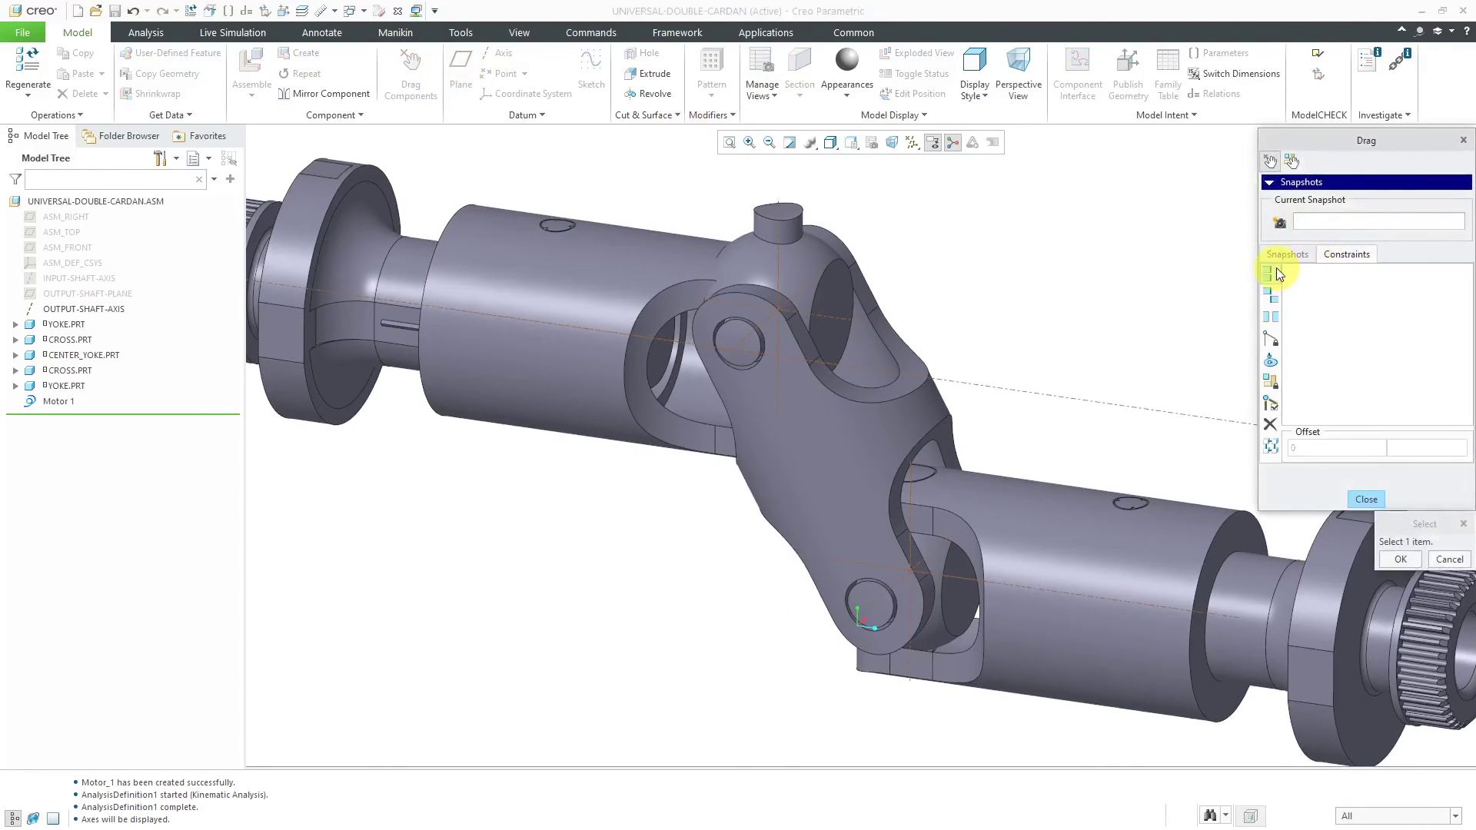
left_click(972, 386)
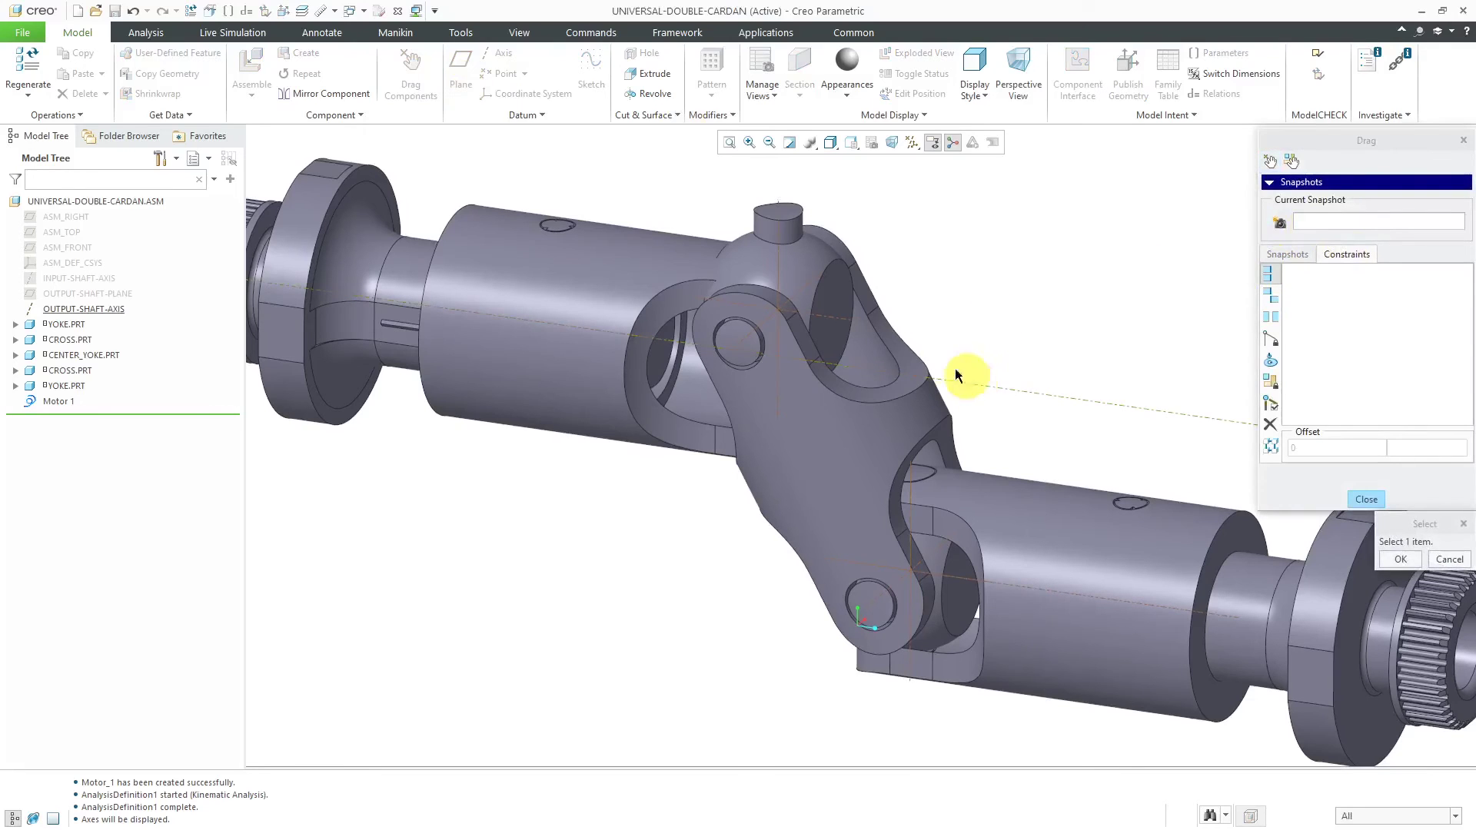
left_click(850, 321)
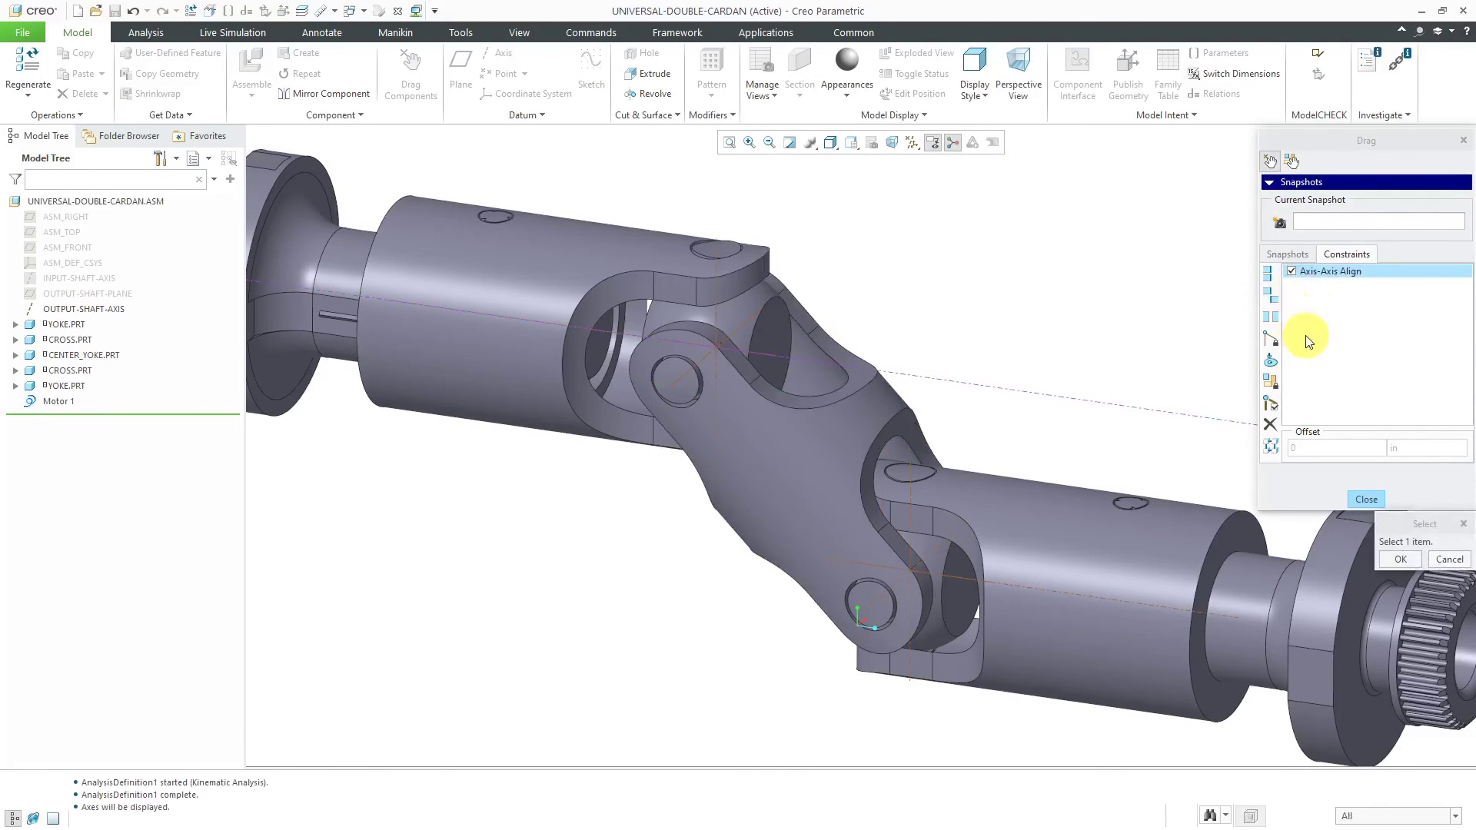
Add a second axis alignment drag constraint between the second yoke's cross-mount axis and the matching cross pin axis, and finish dragging.
left_click(1271, 286)
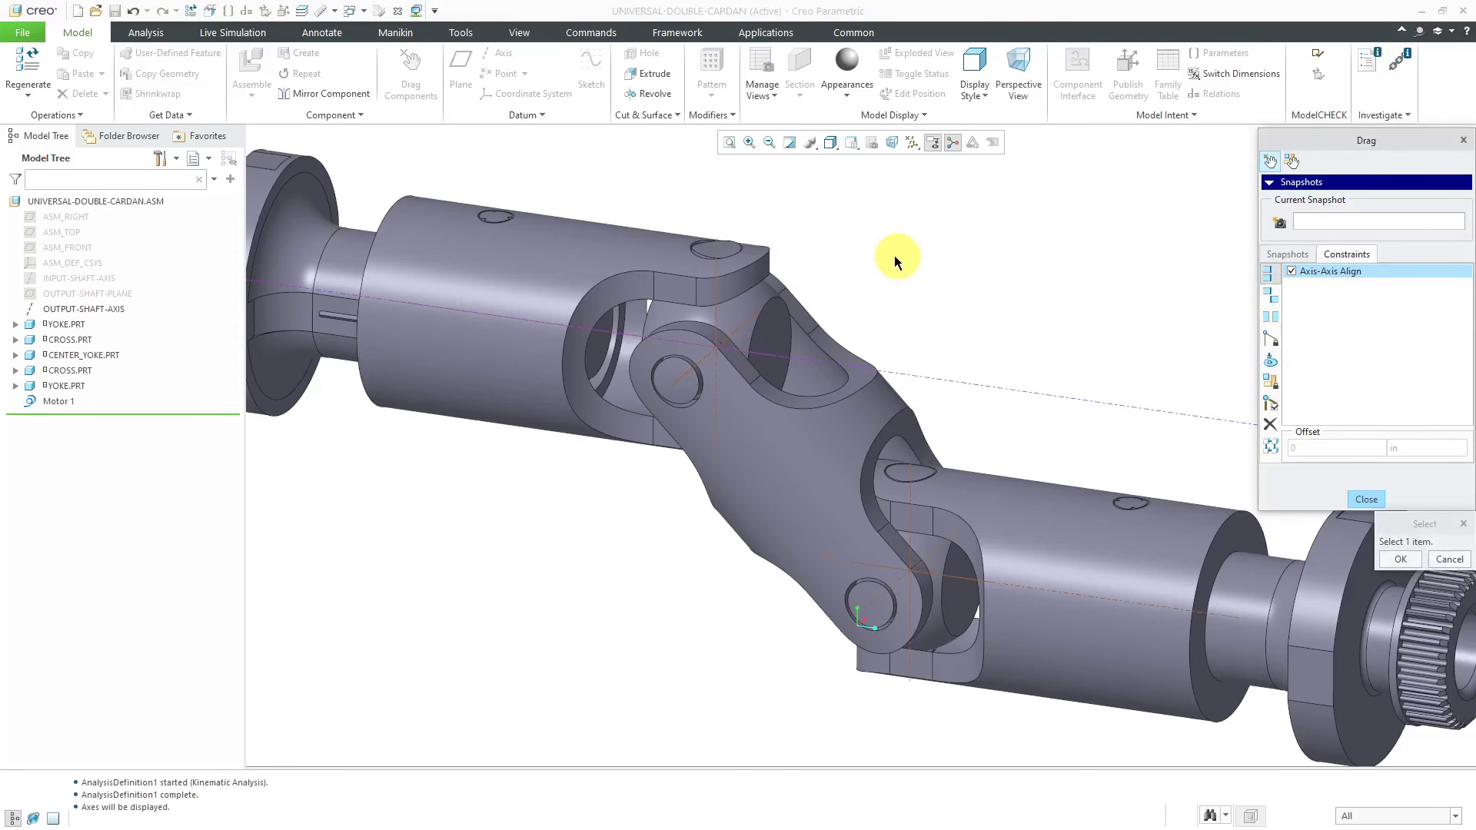
scroll(758, 247, "up", 3)
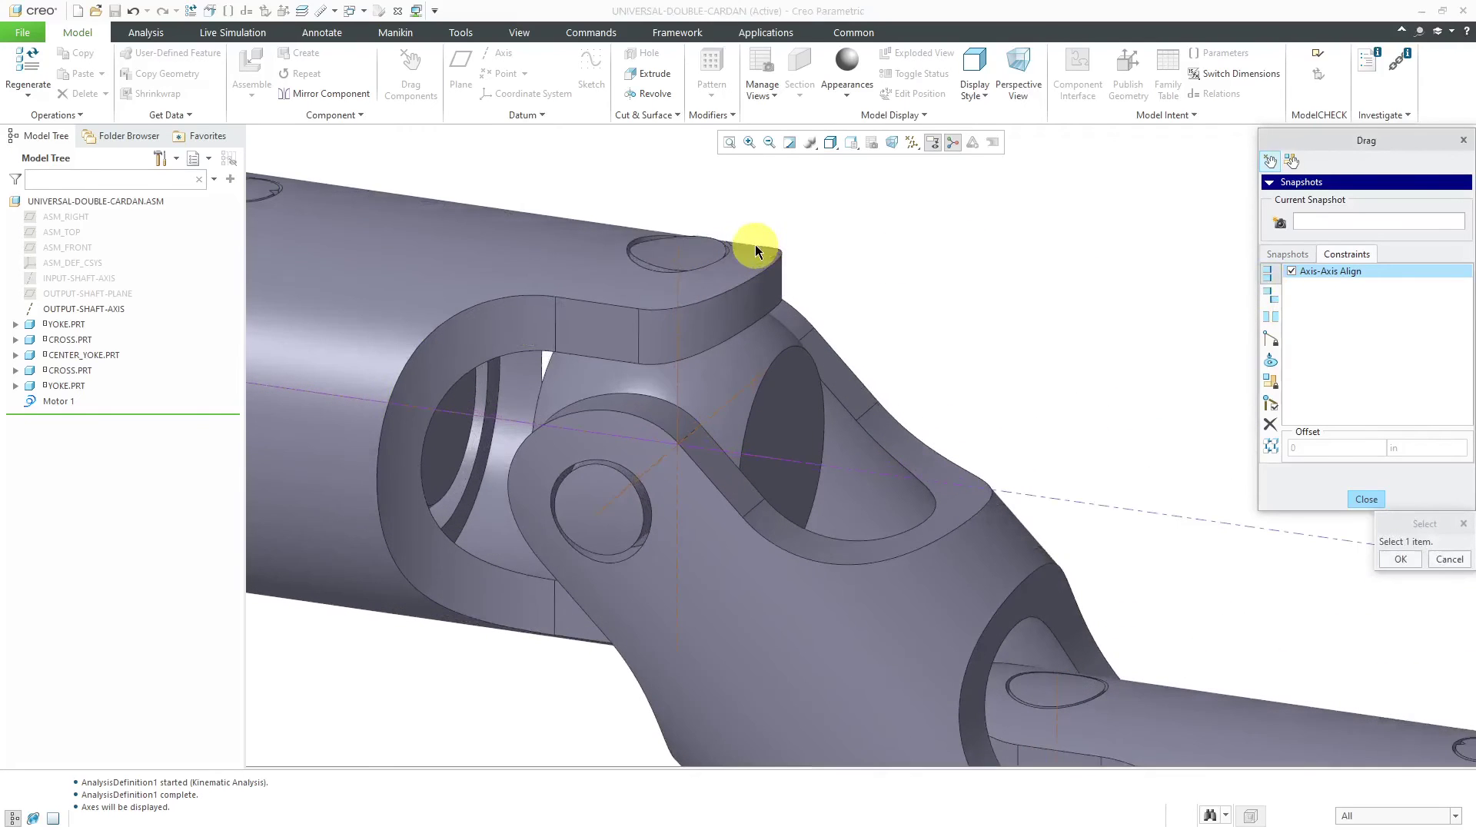
left_click(680, 256)
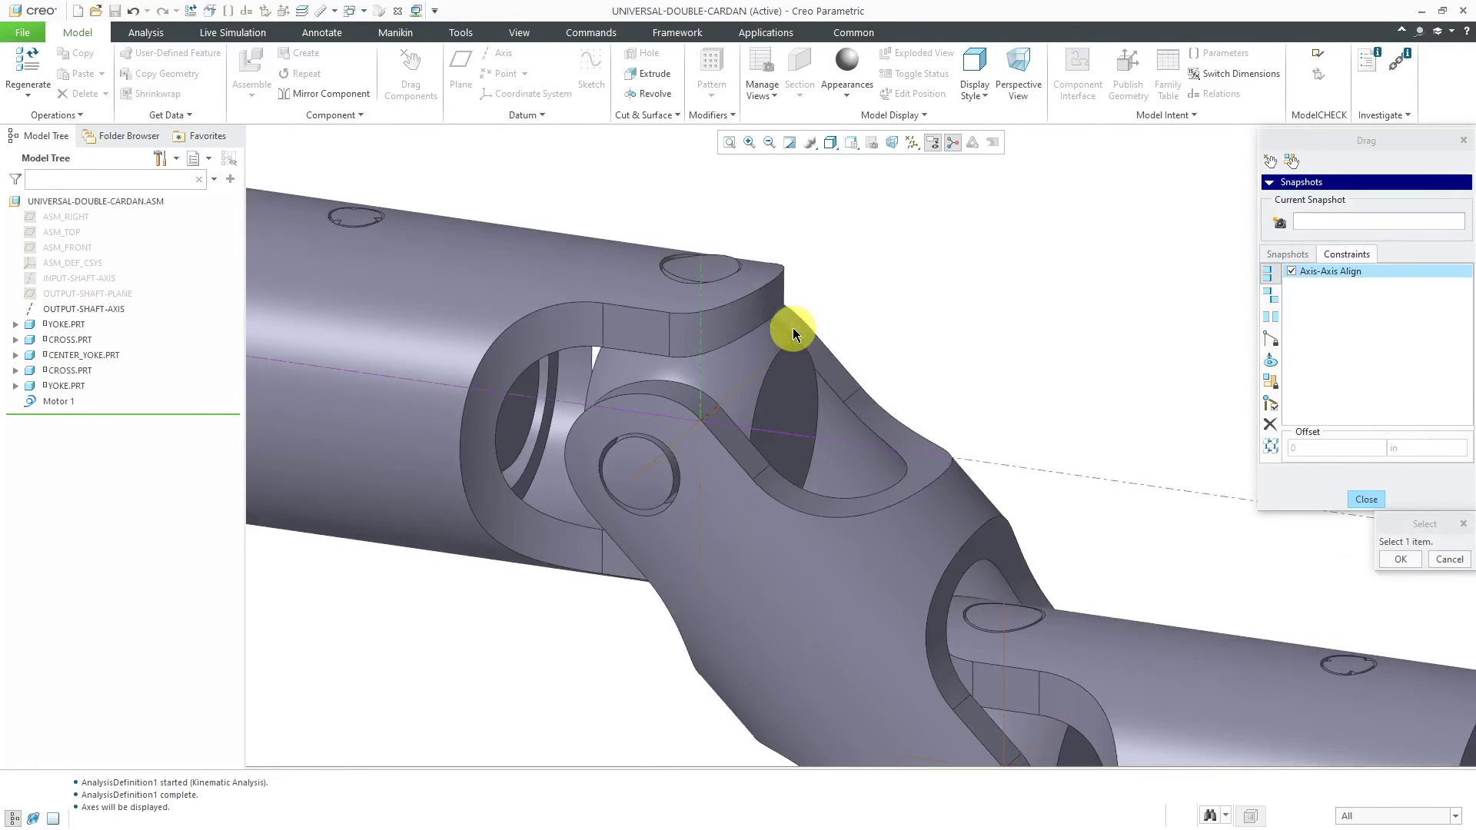
left_click(699, 477)
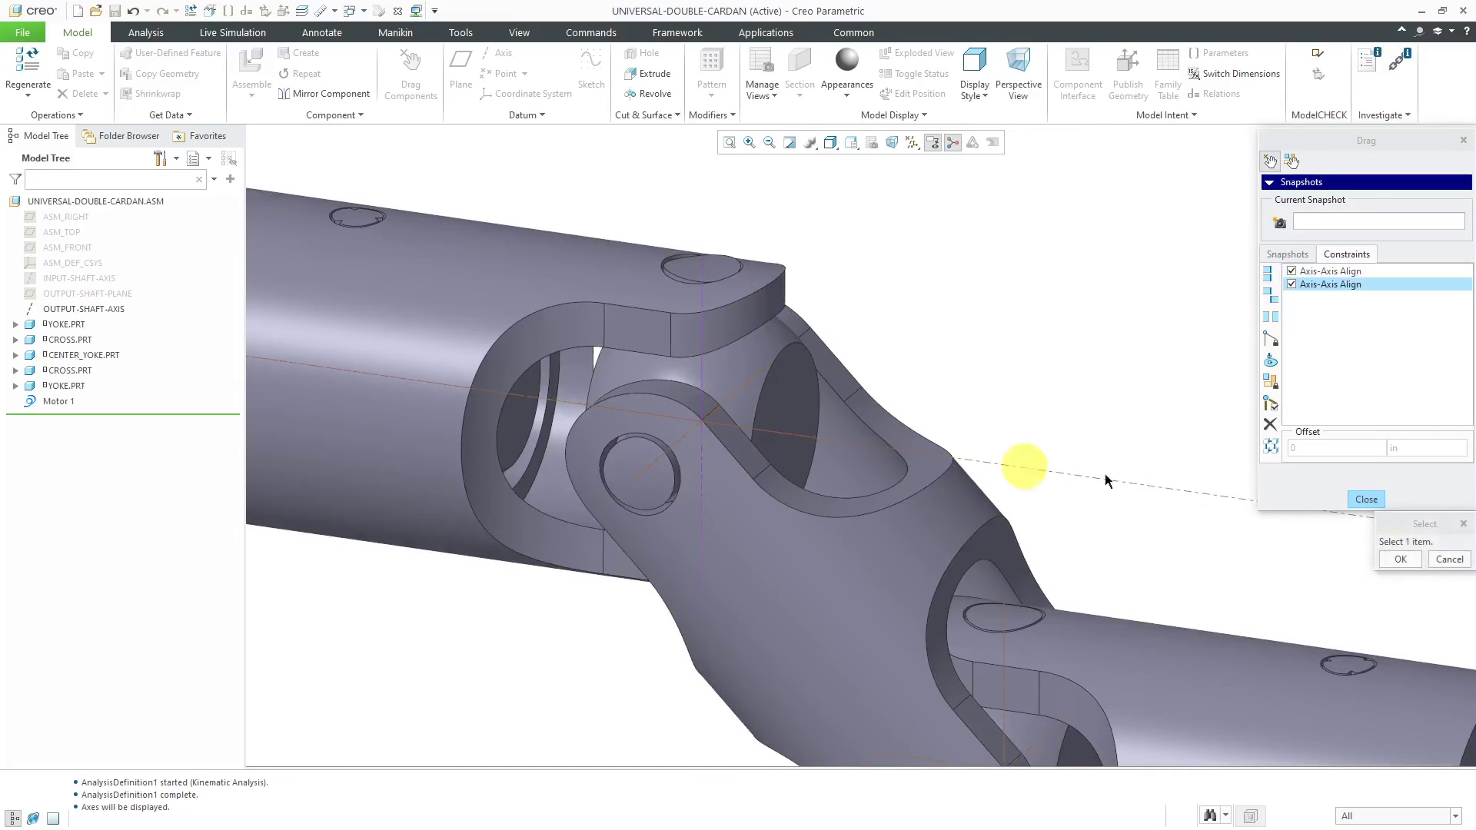
left_click(1363, 498)
Redefine the second yoke's placement, select its Connection_6 cylinder set, and turn on the display of datum planes.
scroll(1117, 338, "down", 5)
middle_click_drag(1022, 346, 939, 339)
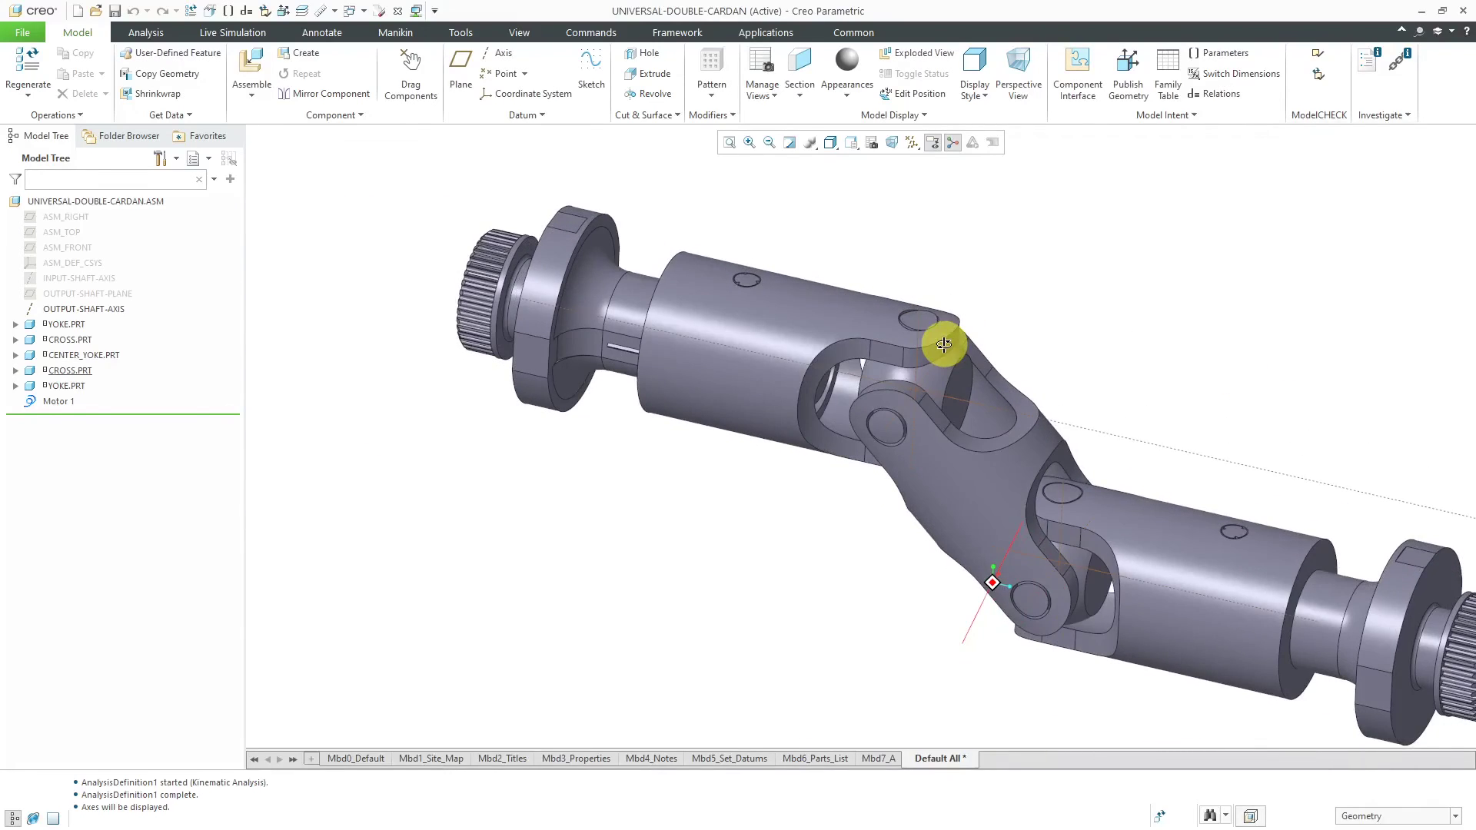
left_click(74, 386)
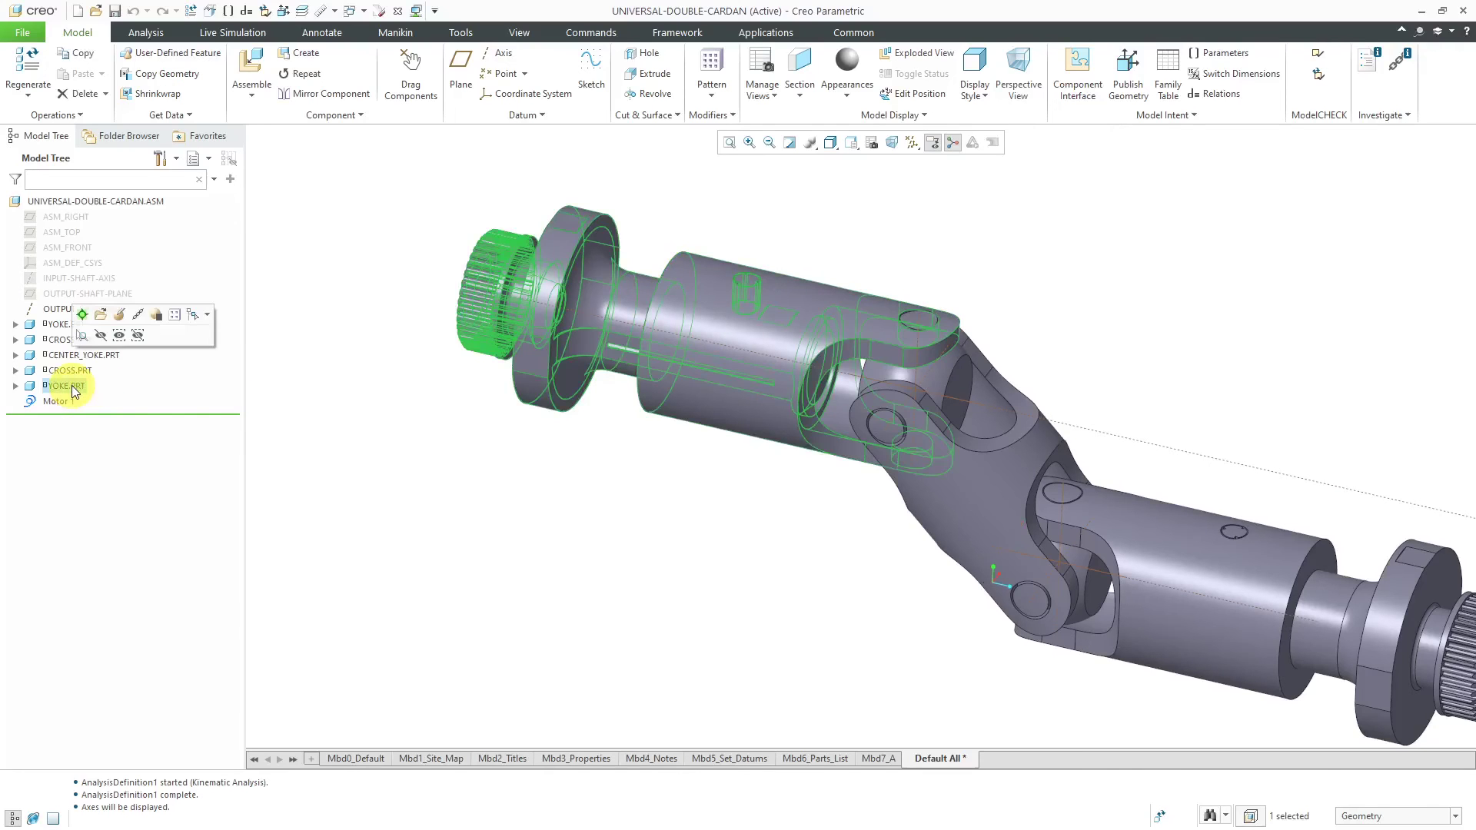
left_click(119, 311)
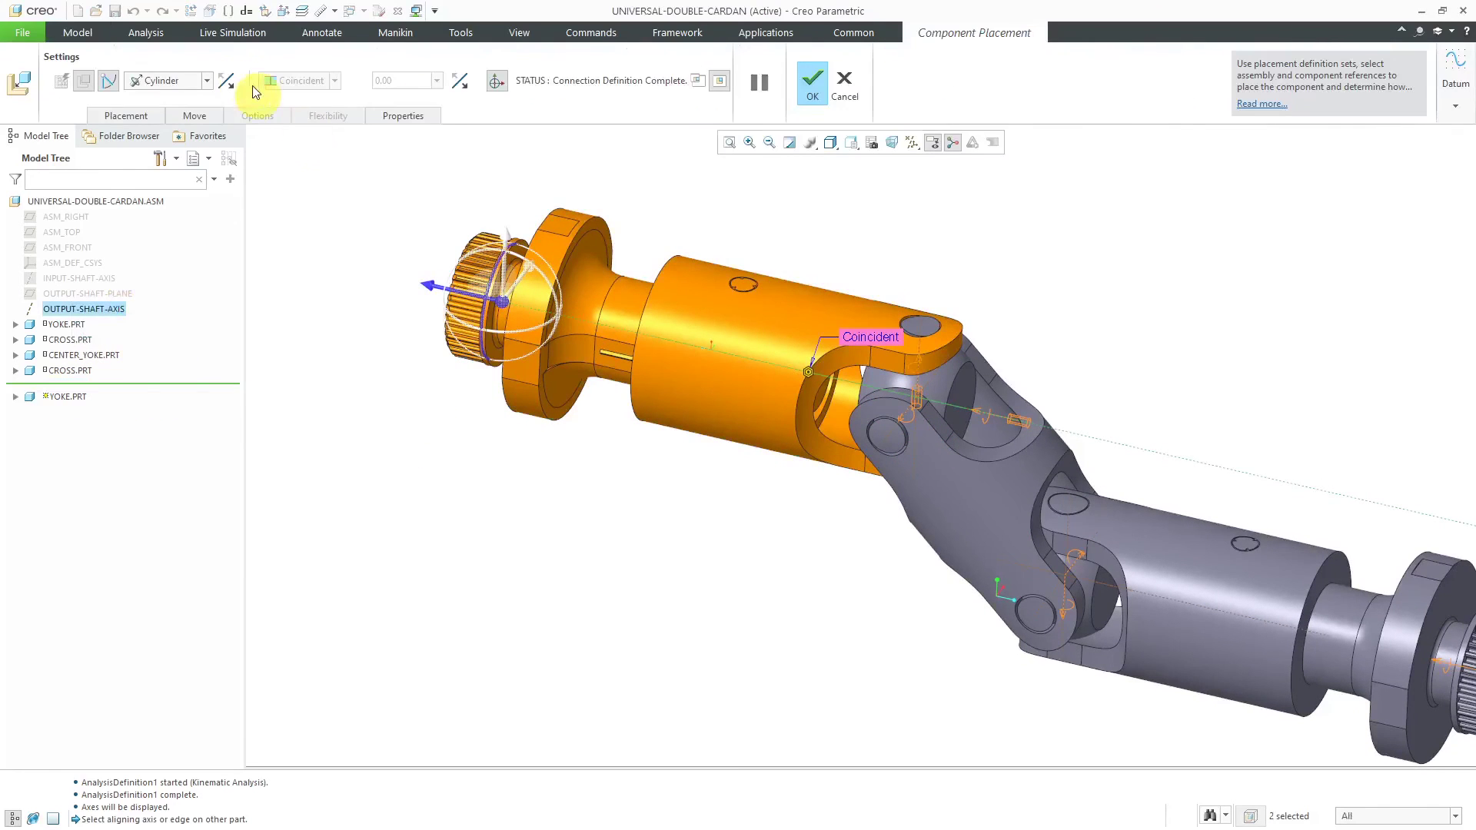
left_click(146, 117)
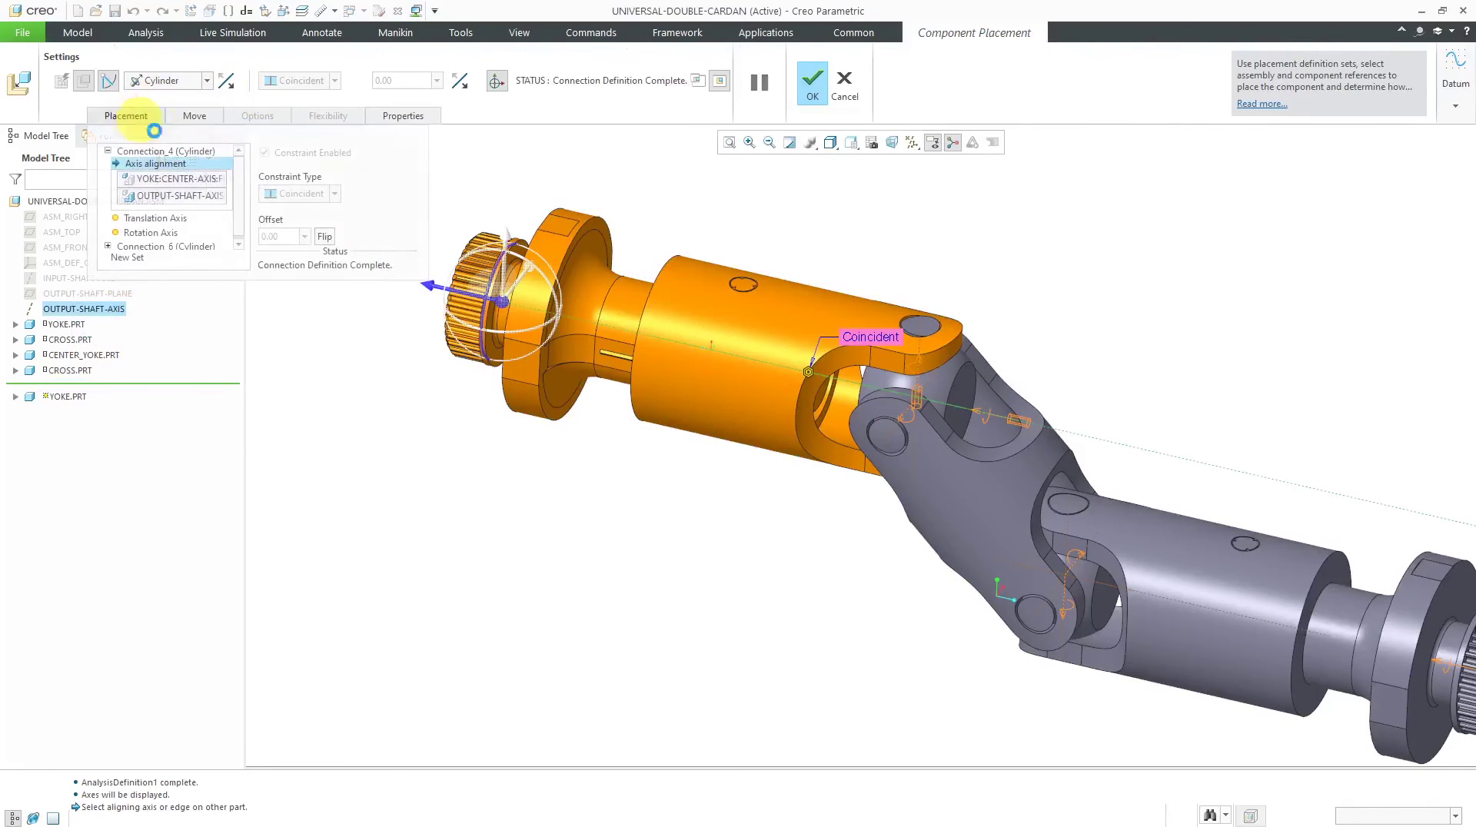
left_click(177, 246)
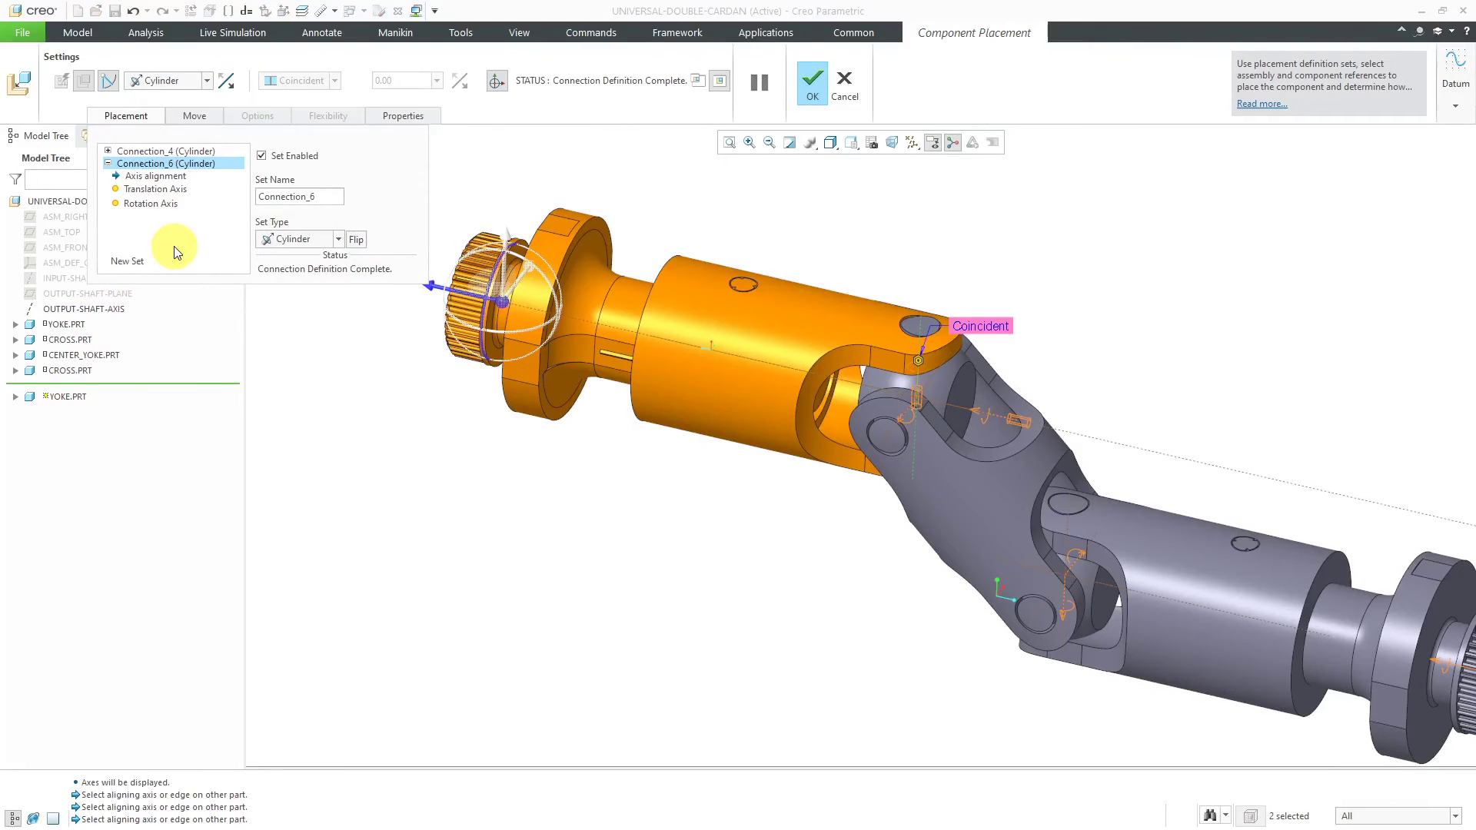
left_click(912, 143)
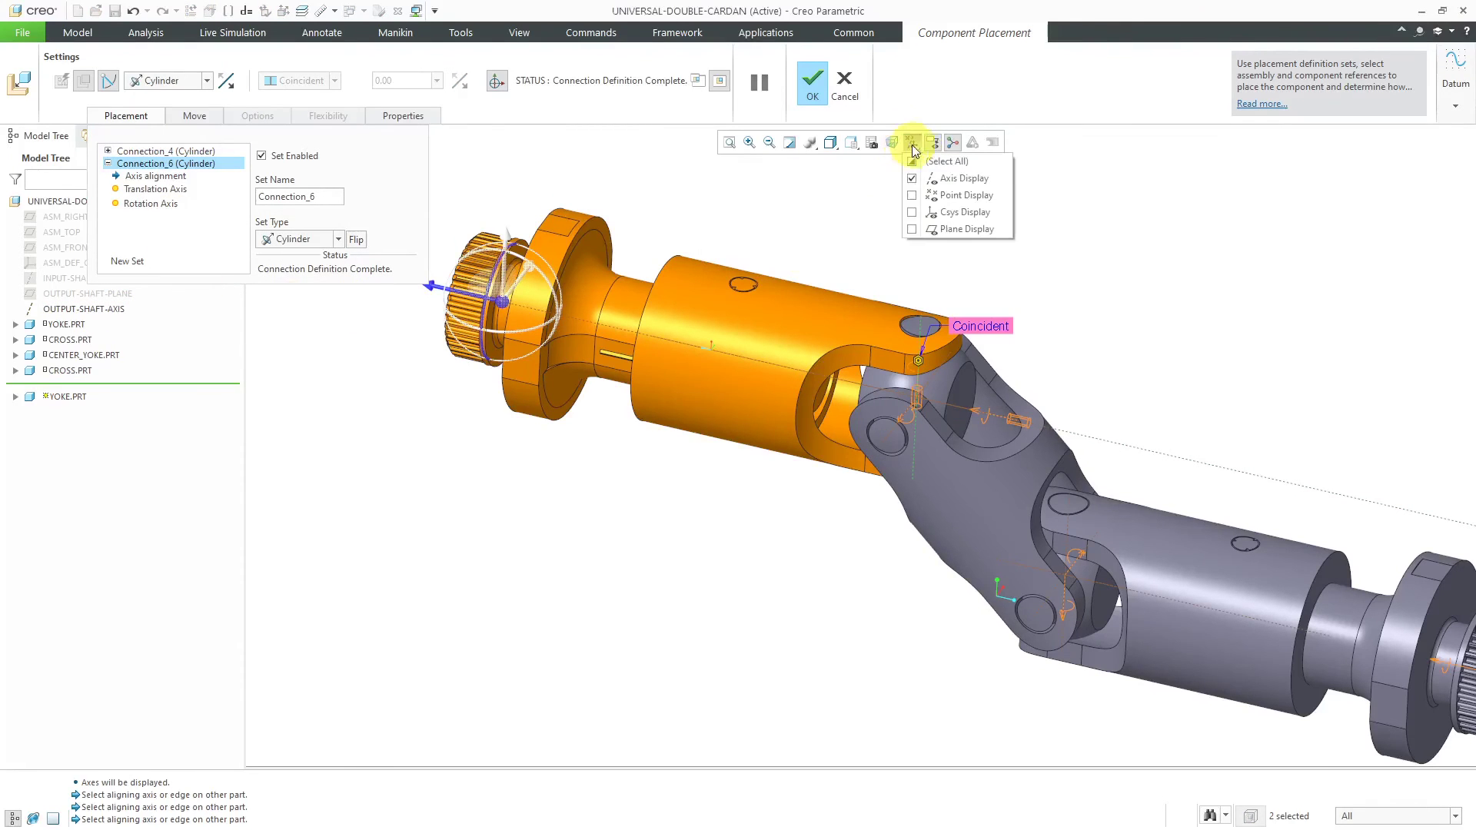
left_click(981, 230)
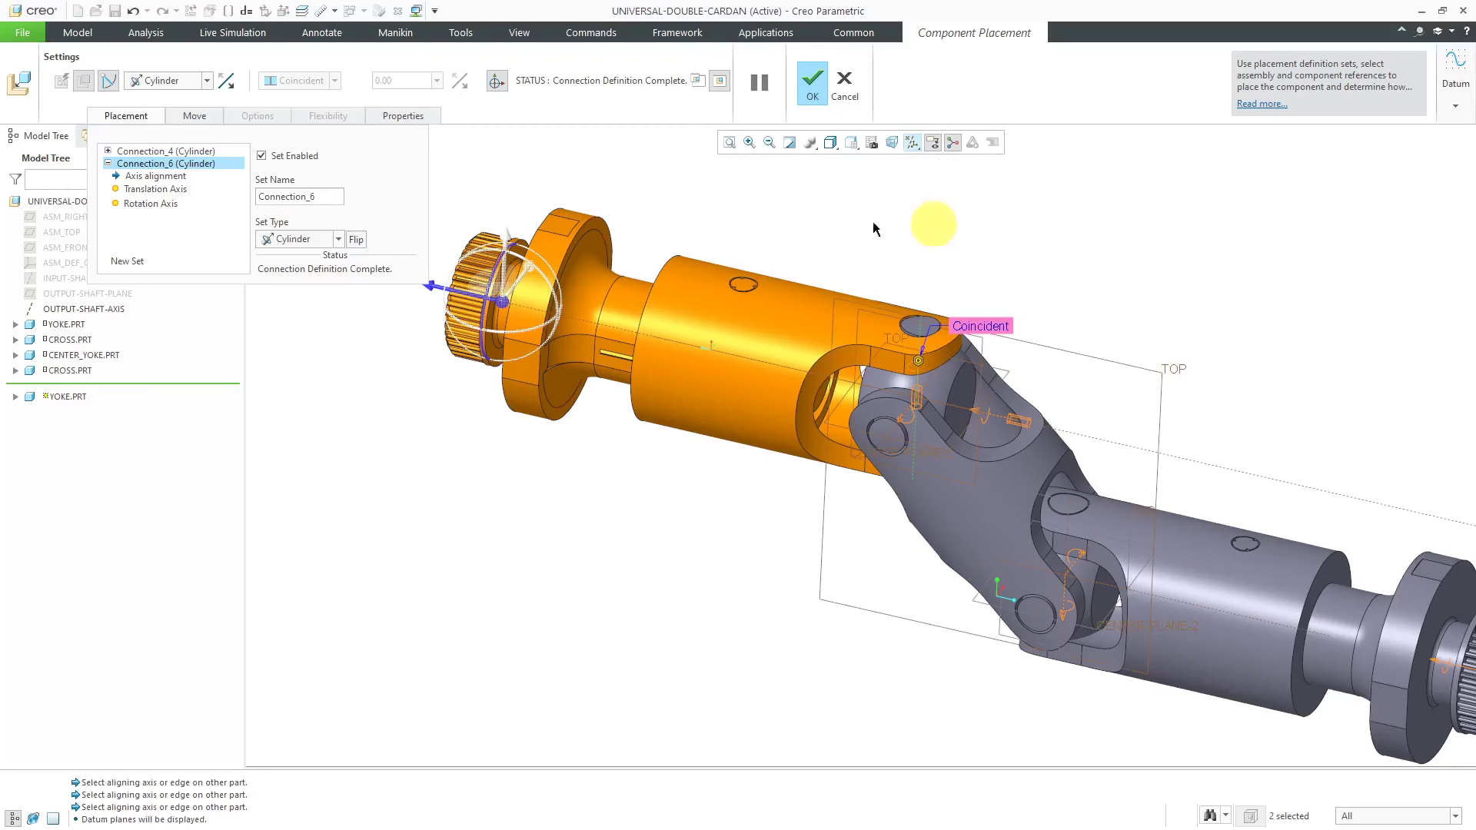
Change Connection_6 to a Pin connection and set its Translation references to the cross's TOP plane and the second yoke's TOP plane.
left_click(207, 82)
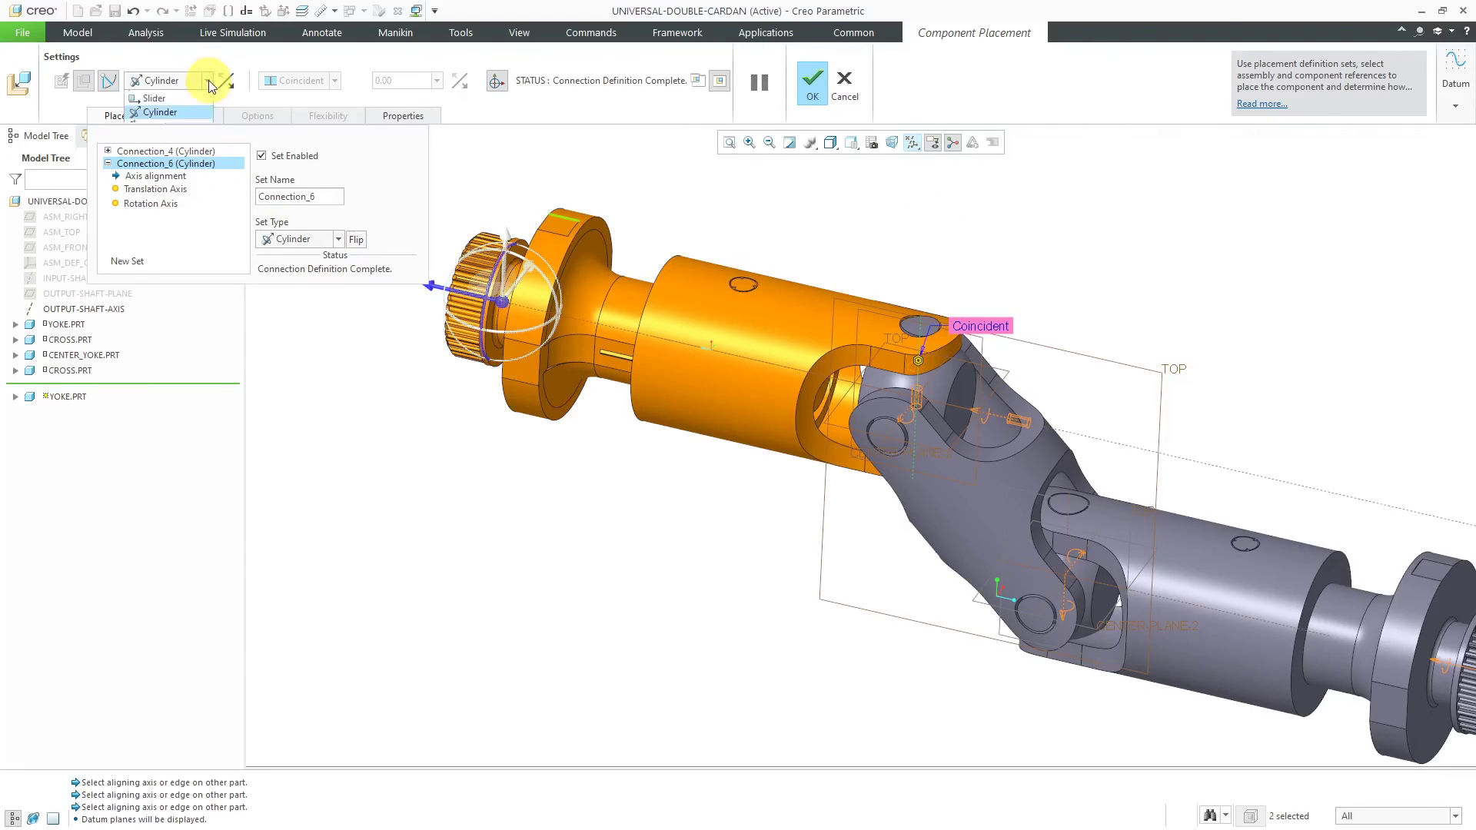
left_click(182, 109)
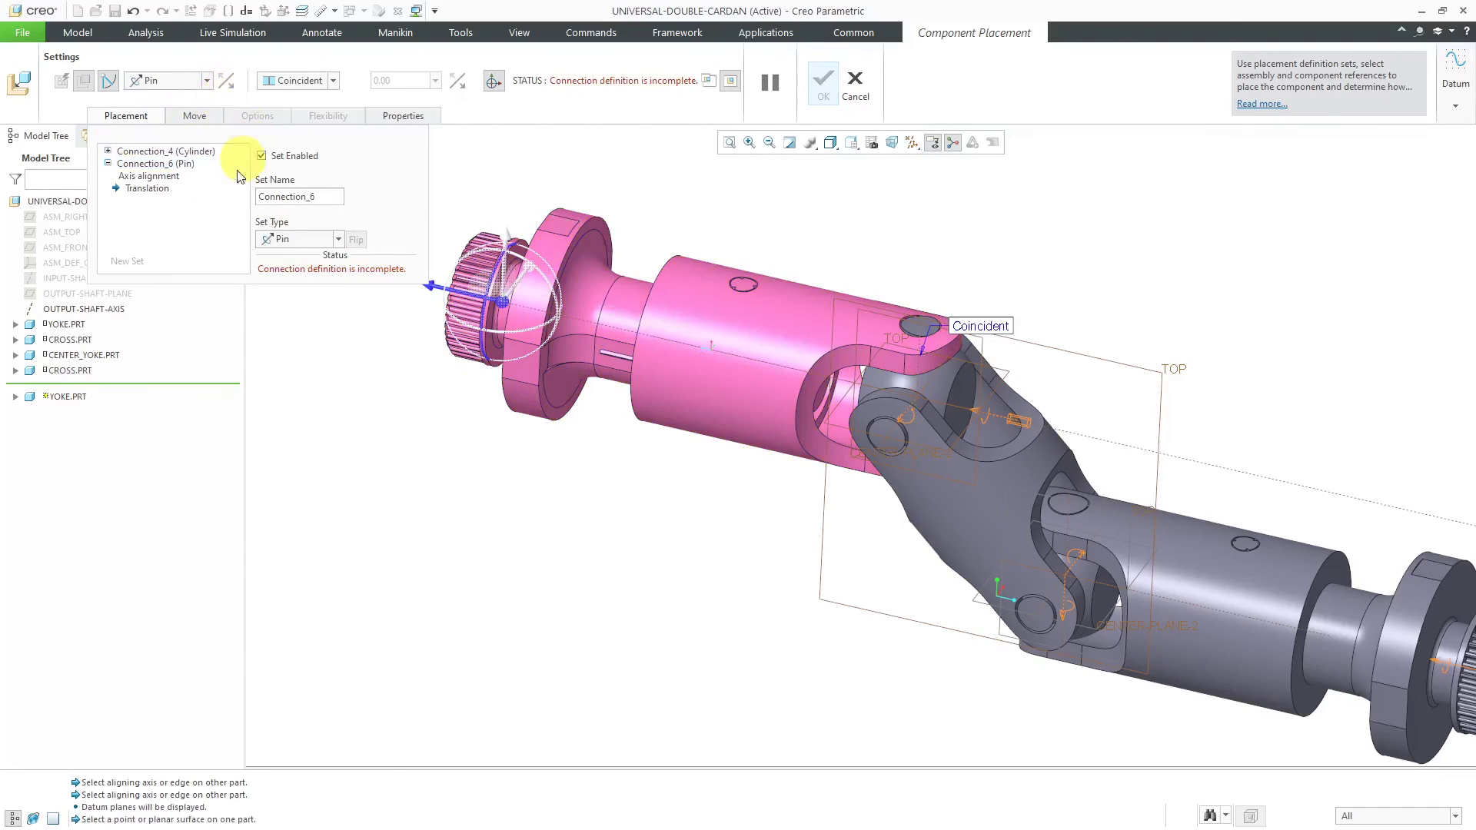
left_click(146, 188)
scroll(1055, 401, "down", 3)
middle_click_drag(995, 394, 977, 366)
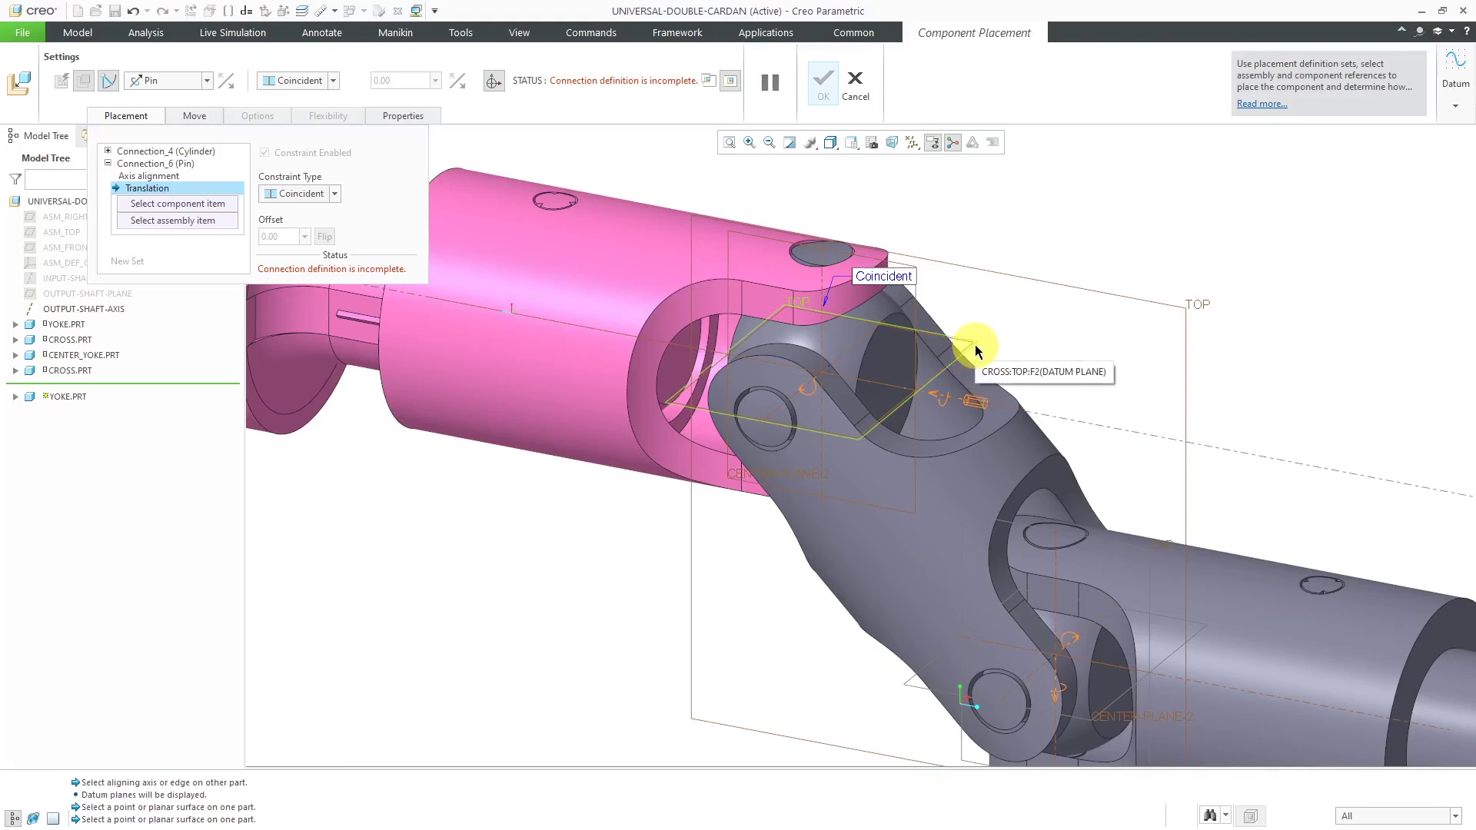
left_click(976, 350)
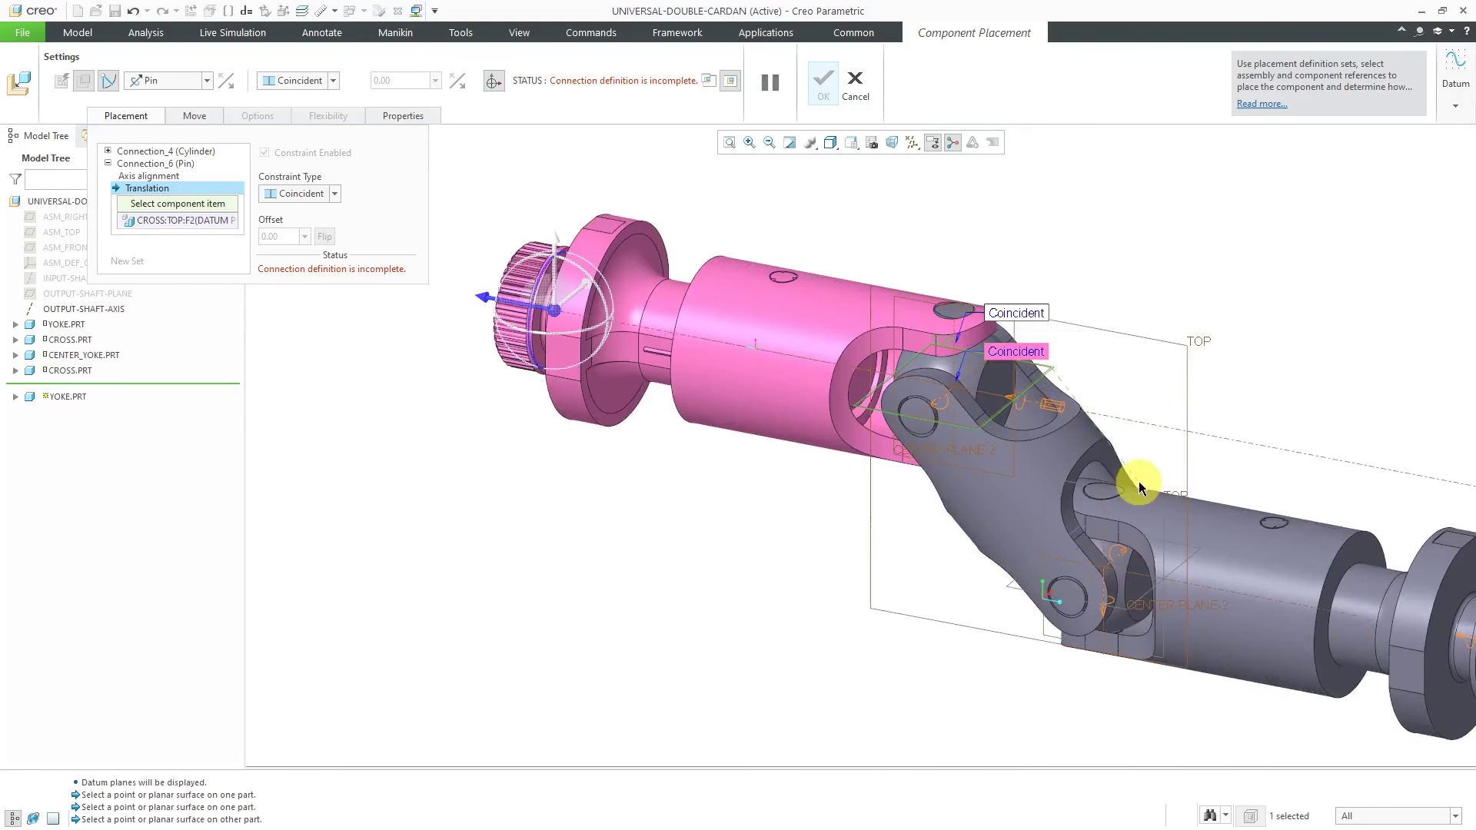
left_click(15, 397)
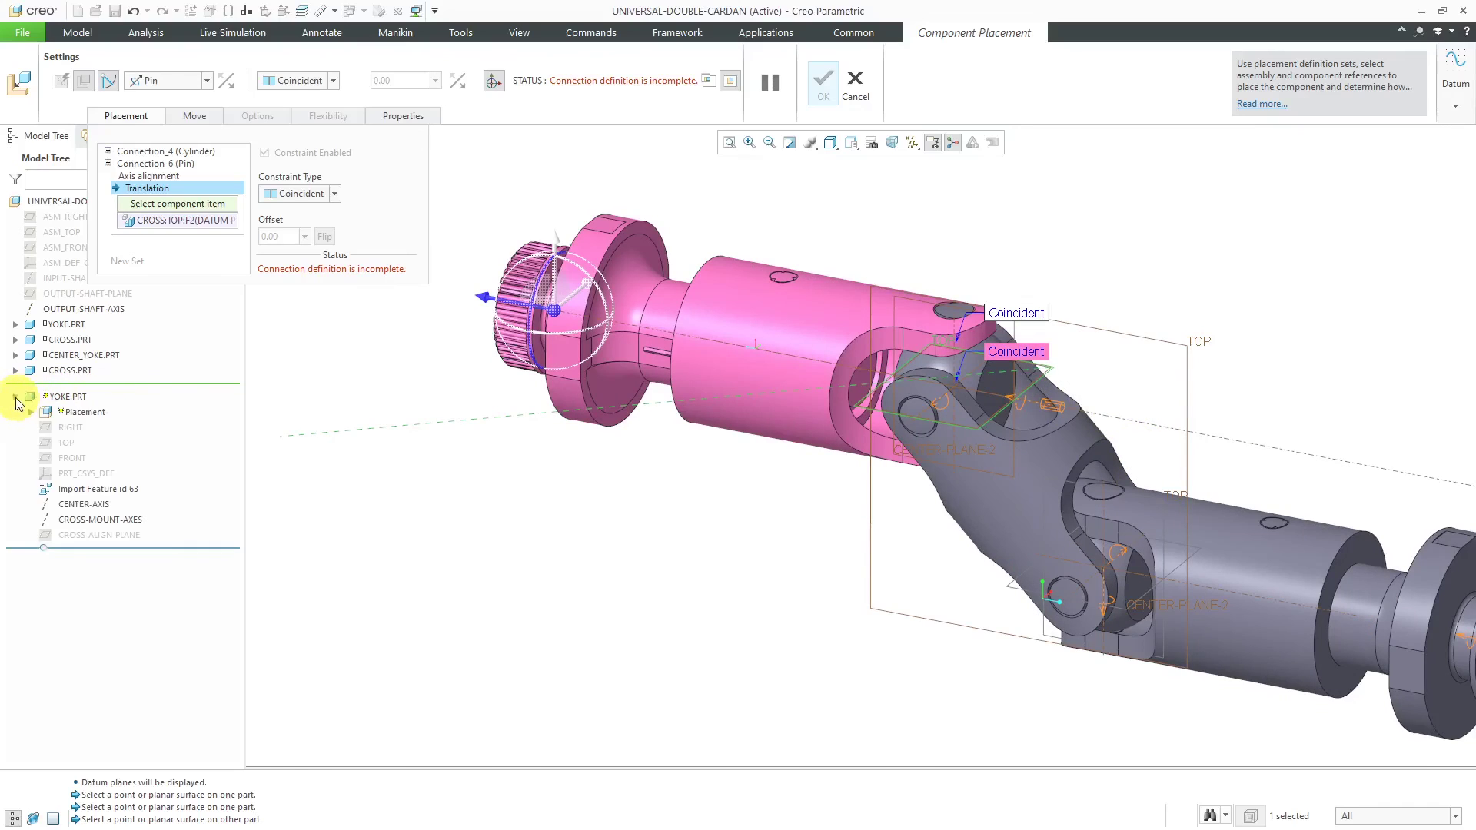
left_click(60, 442)
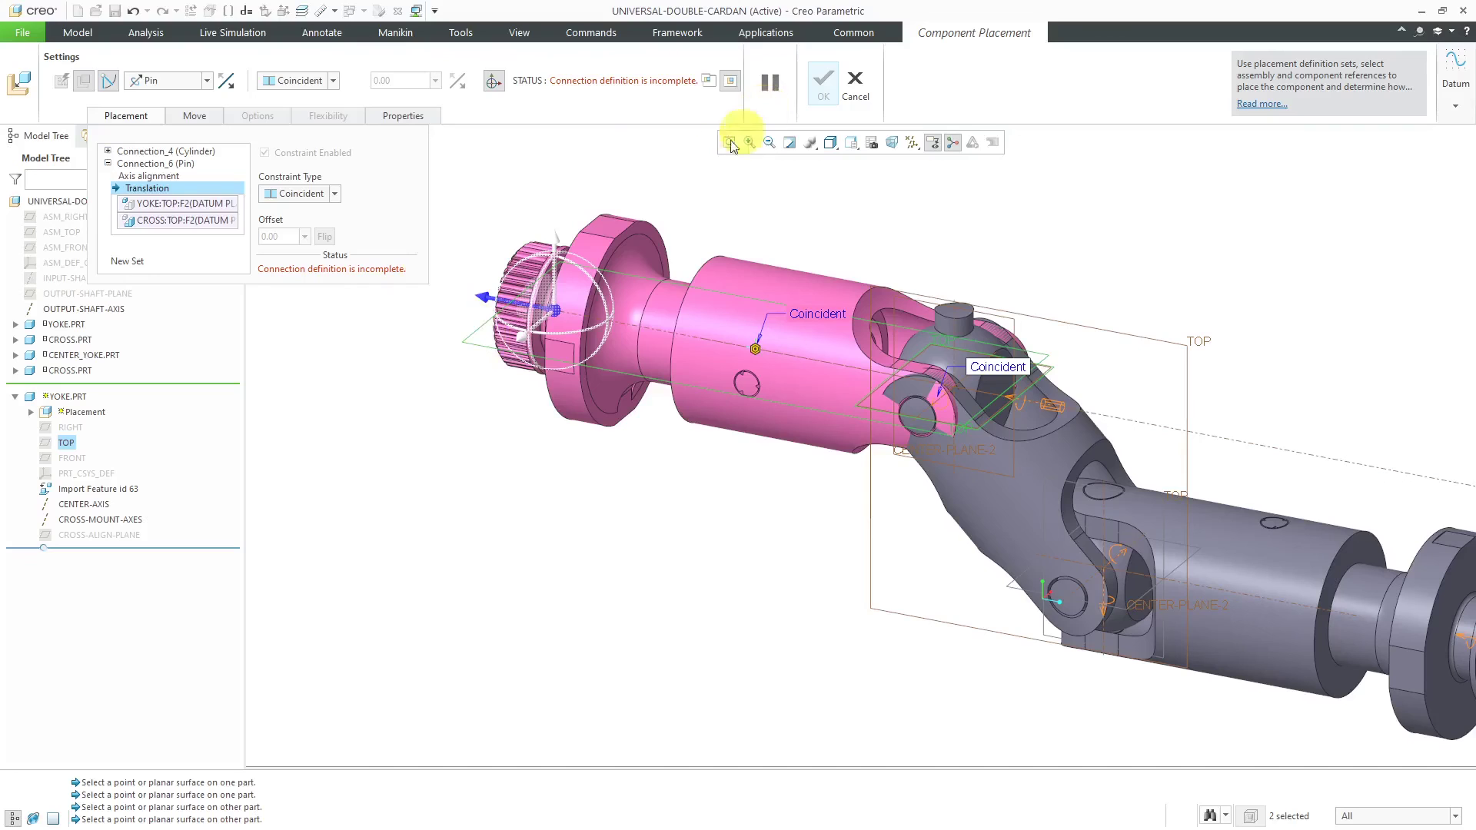
Delete the Axis alignment entry of Connection_6 from the second yoke's placement.
left_click(184, 176)
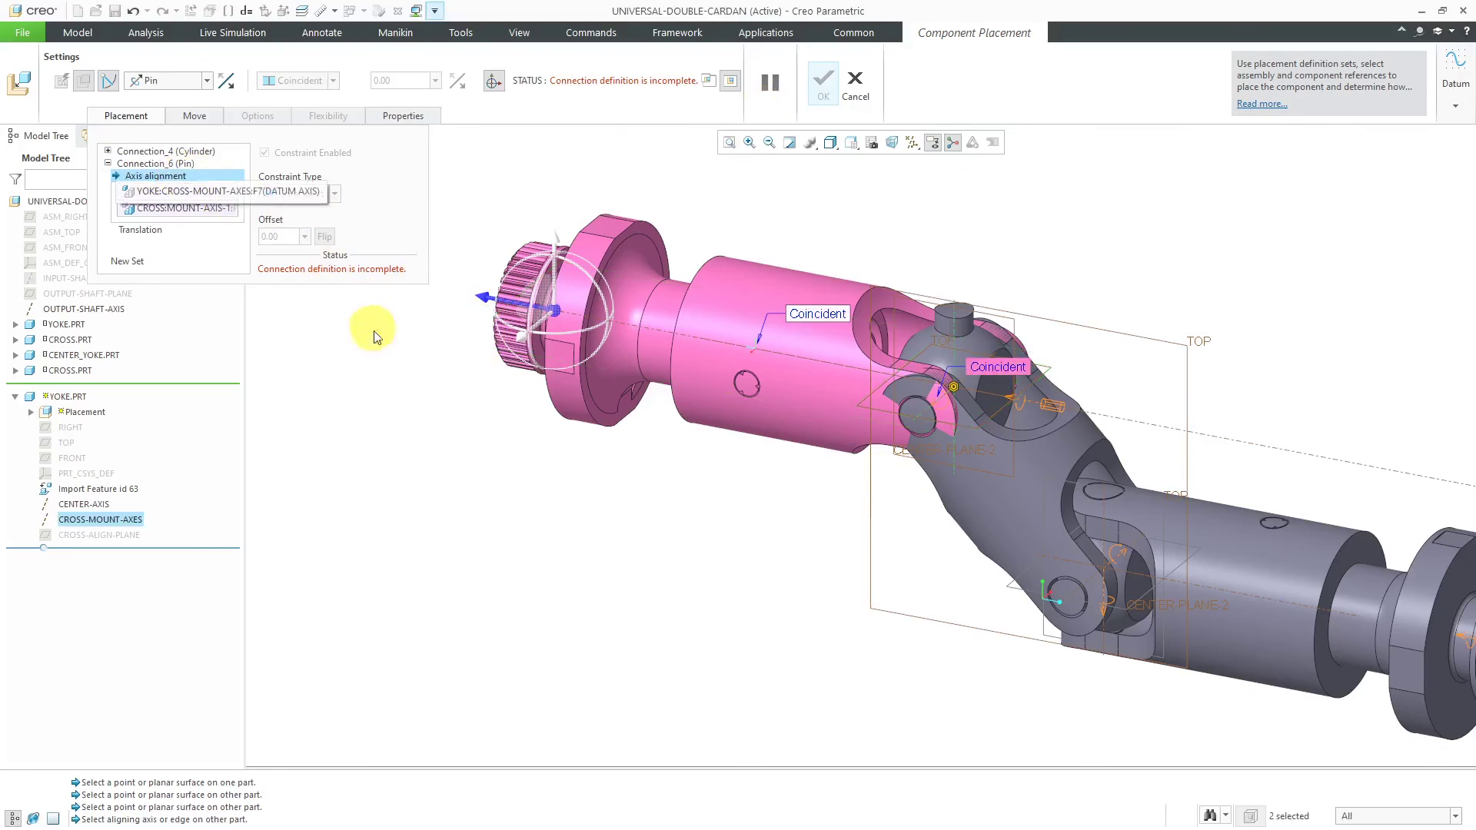
right_click(185, 175)
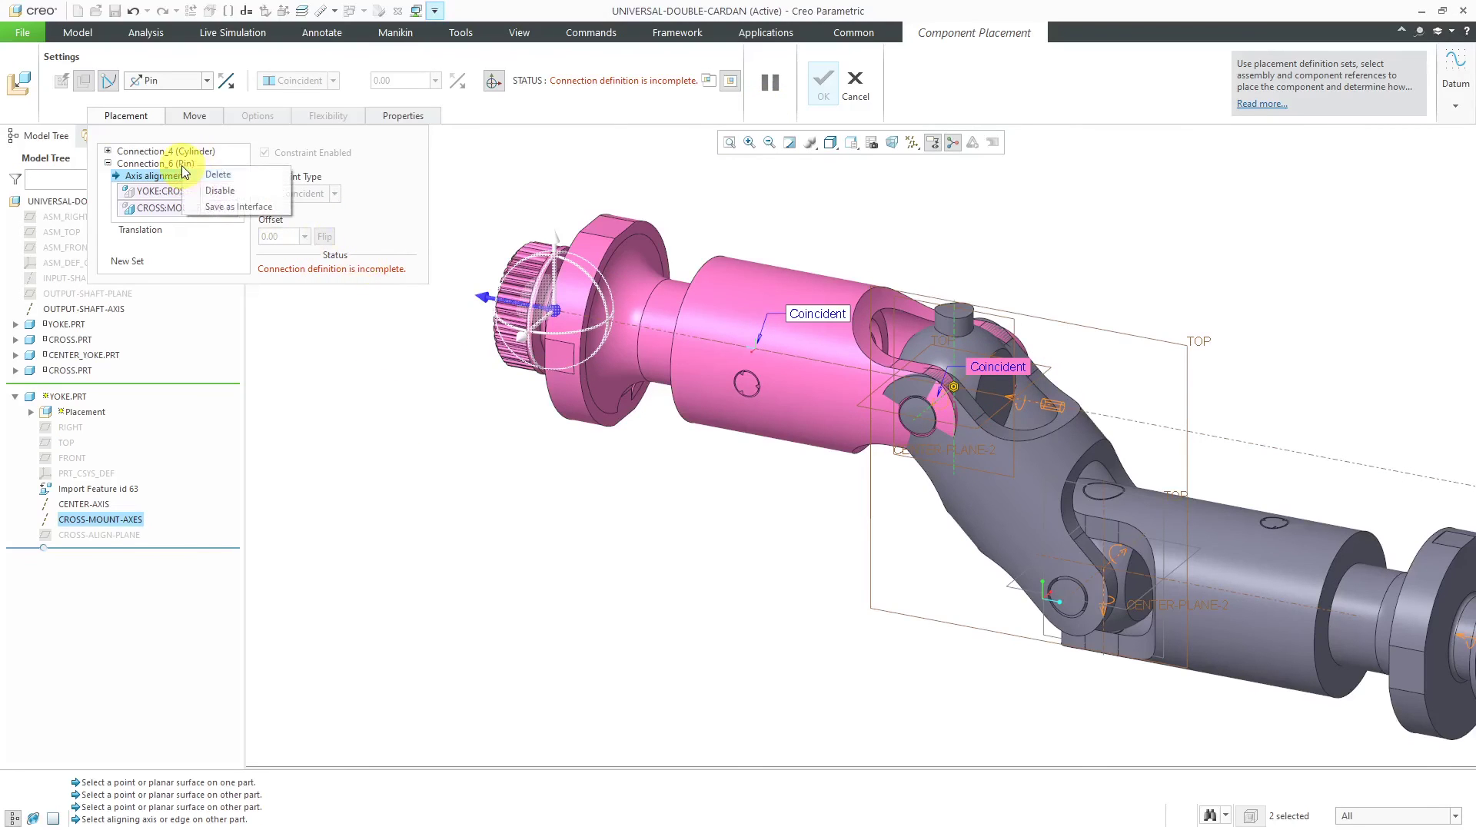
left_click(225, 177)
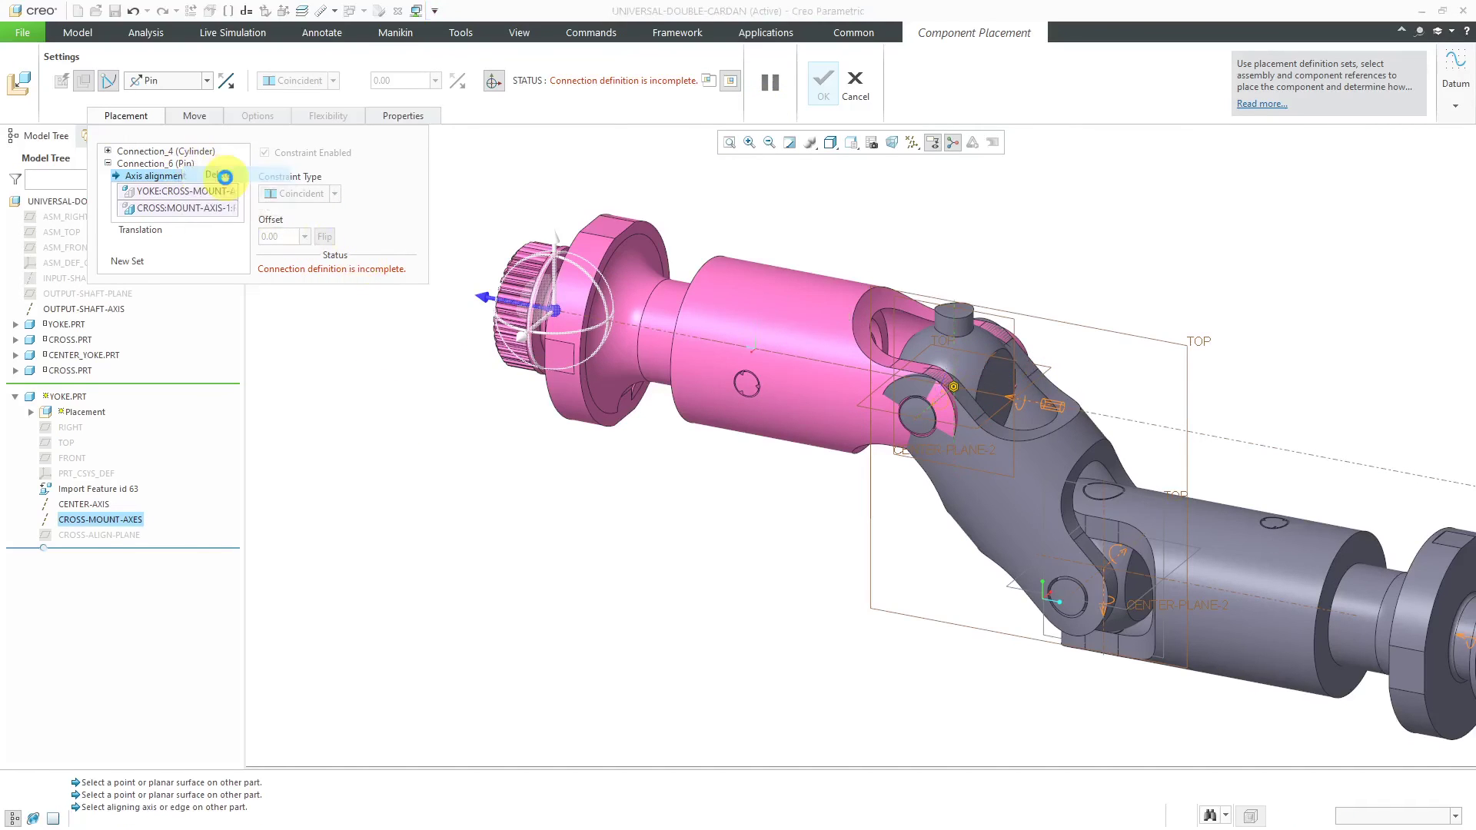
Add a new connection set to the second yoke's placement and make it a Pin connection.
left_click(123, 261)
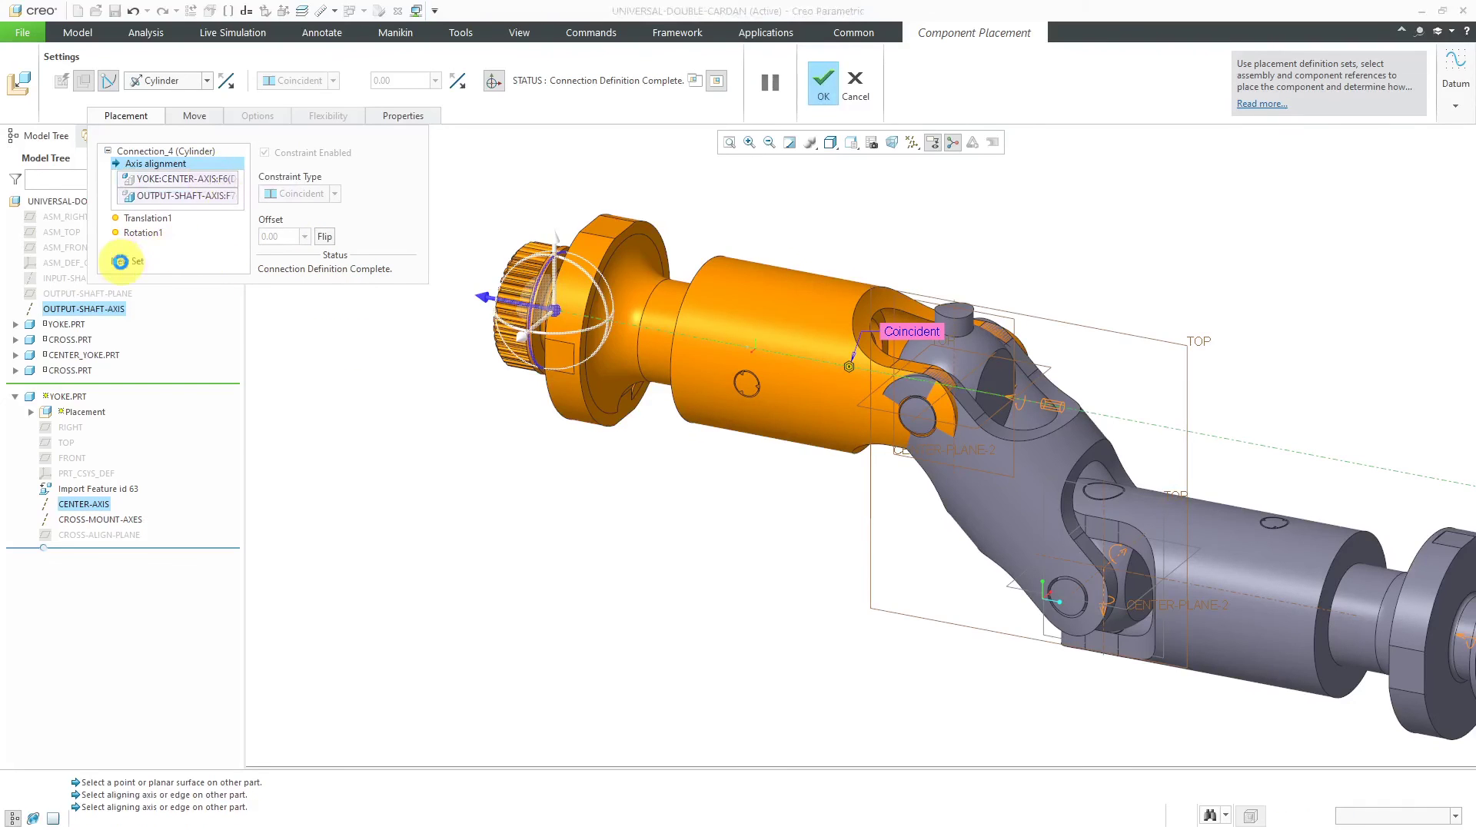
left_click(206, 80)
left_click(182, 115)
Rotate the second yoke about its shaft axis and align its CROSS-MOUNT-AXES axis with the cross's MOUNT-AXIS-1 in the Pin set.
scroll(1022, 330, "down", 4)
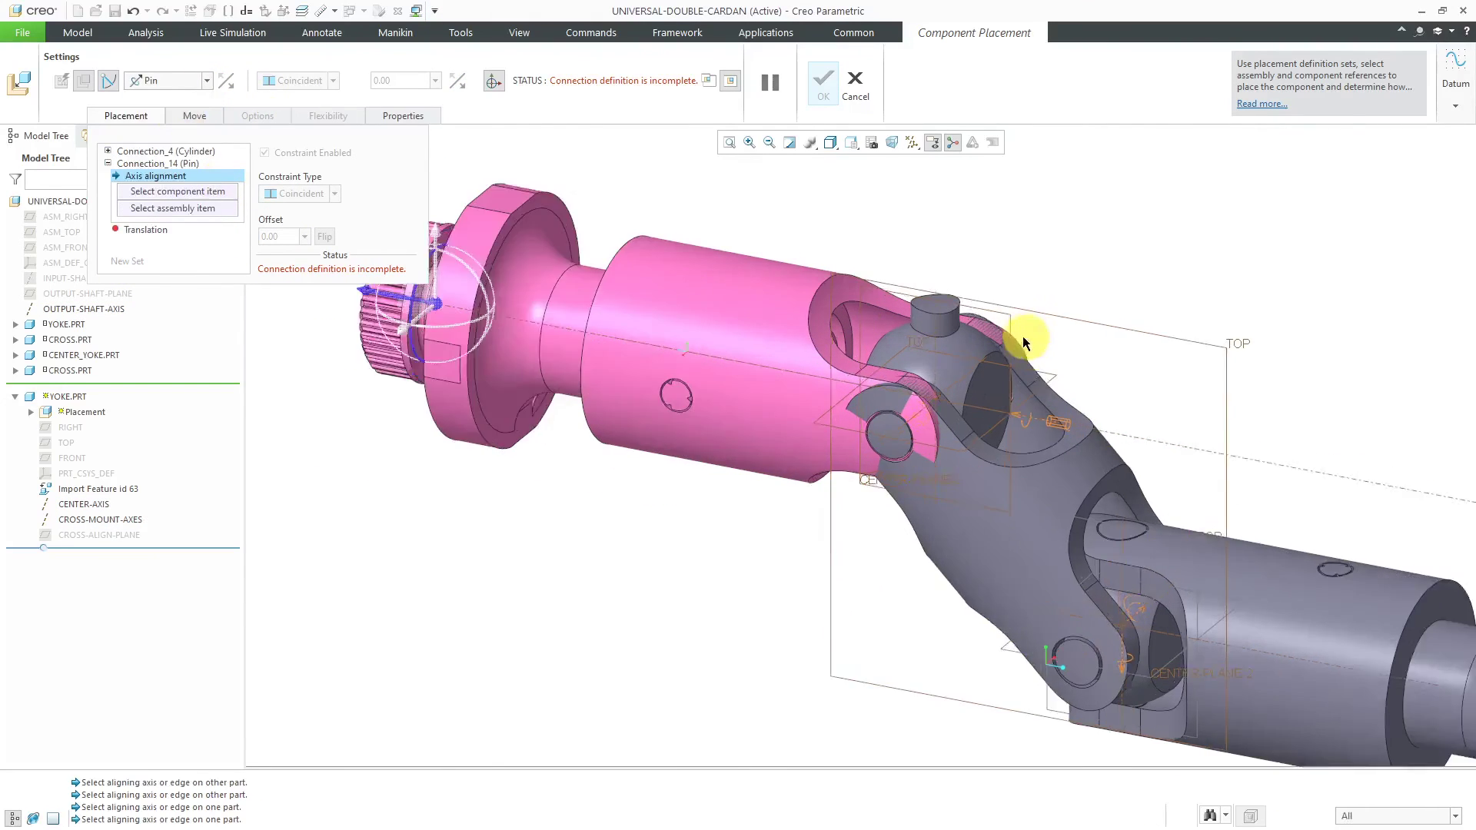
scroll(992, 372, "up", 4)
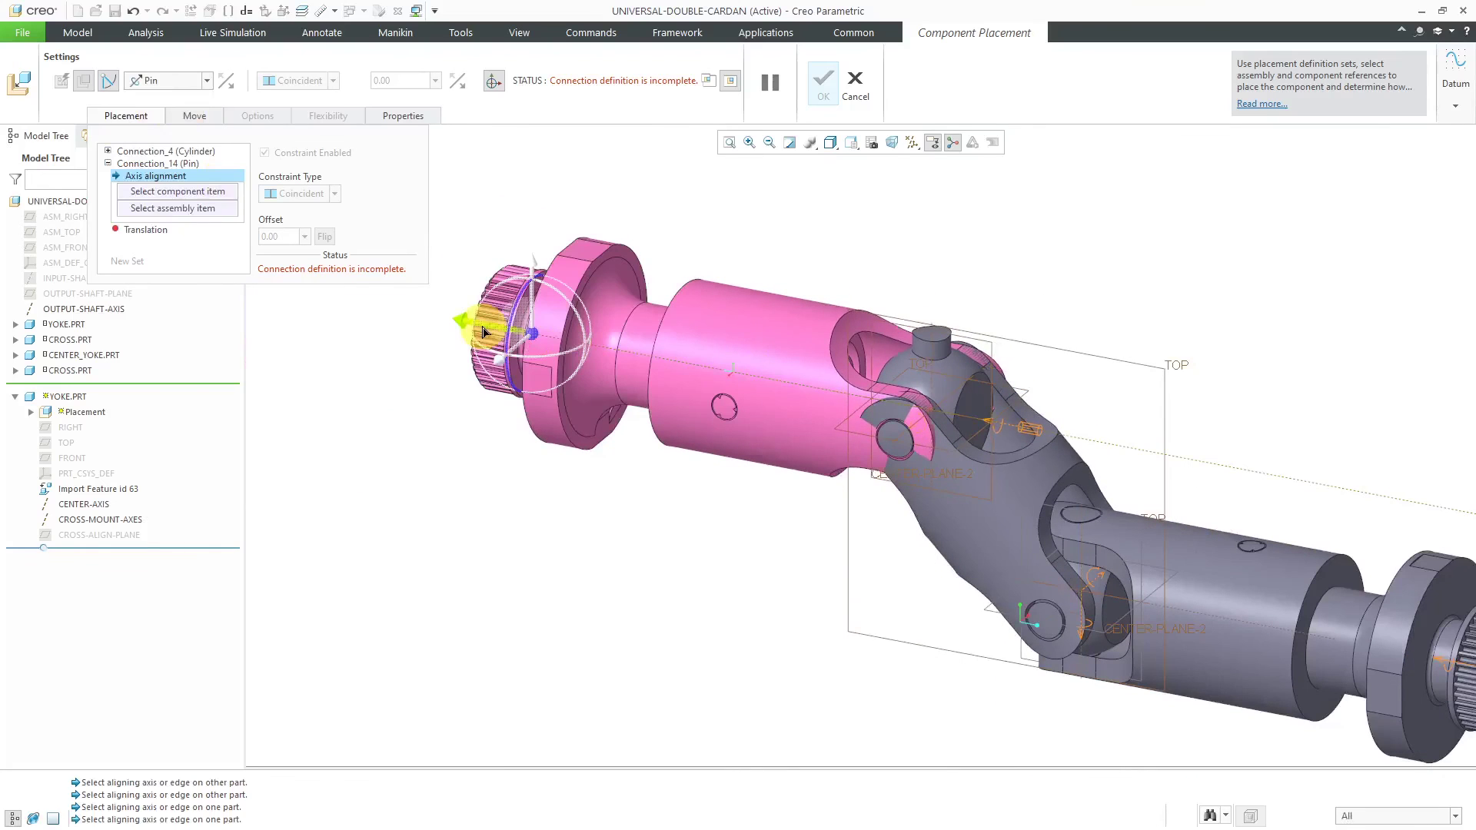
left_click_drag(503, 329, 569, 246)
scroll(961, 384, "down", 4)
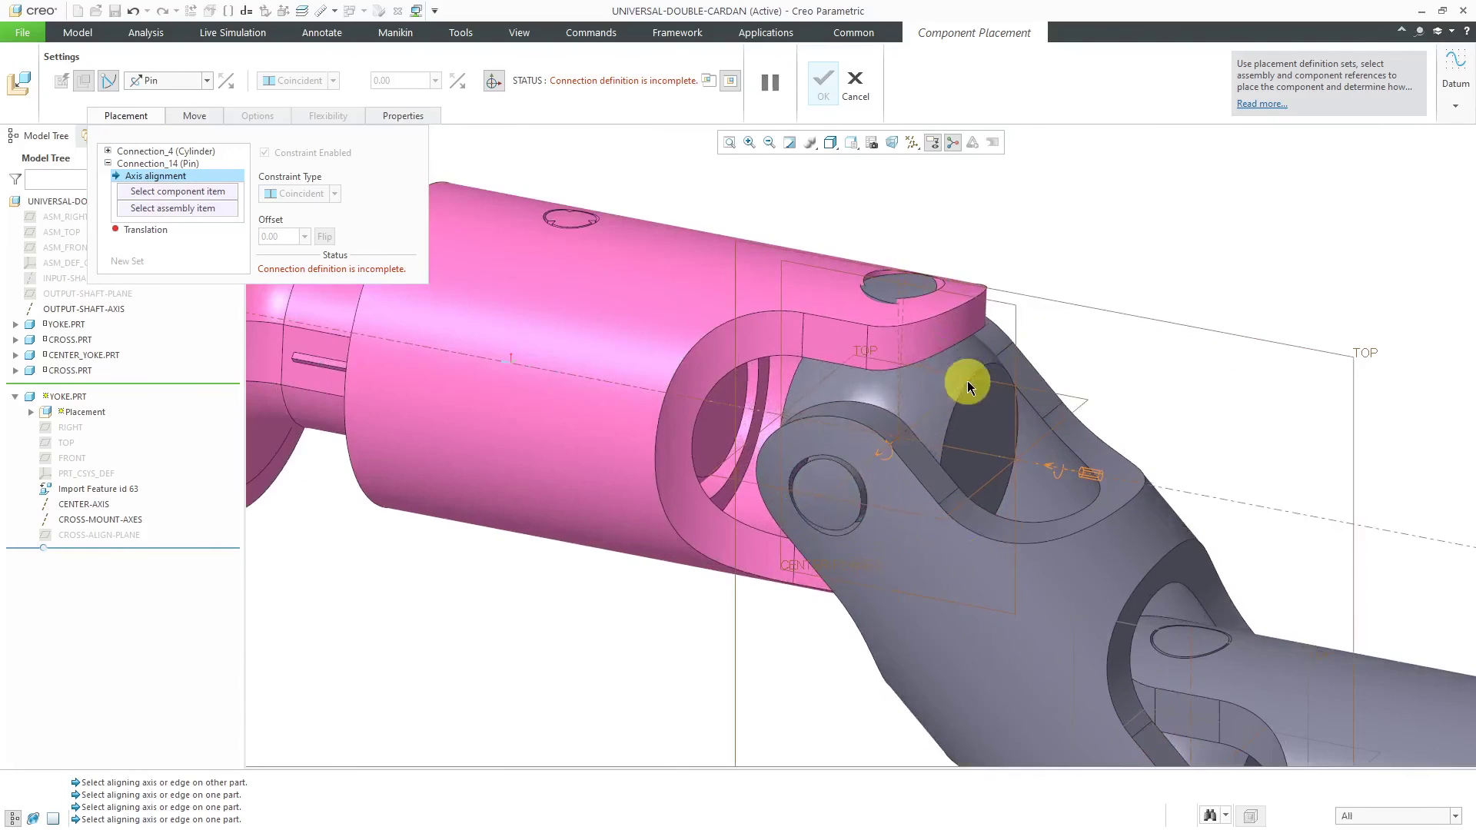
left_click(900, 374)
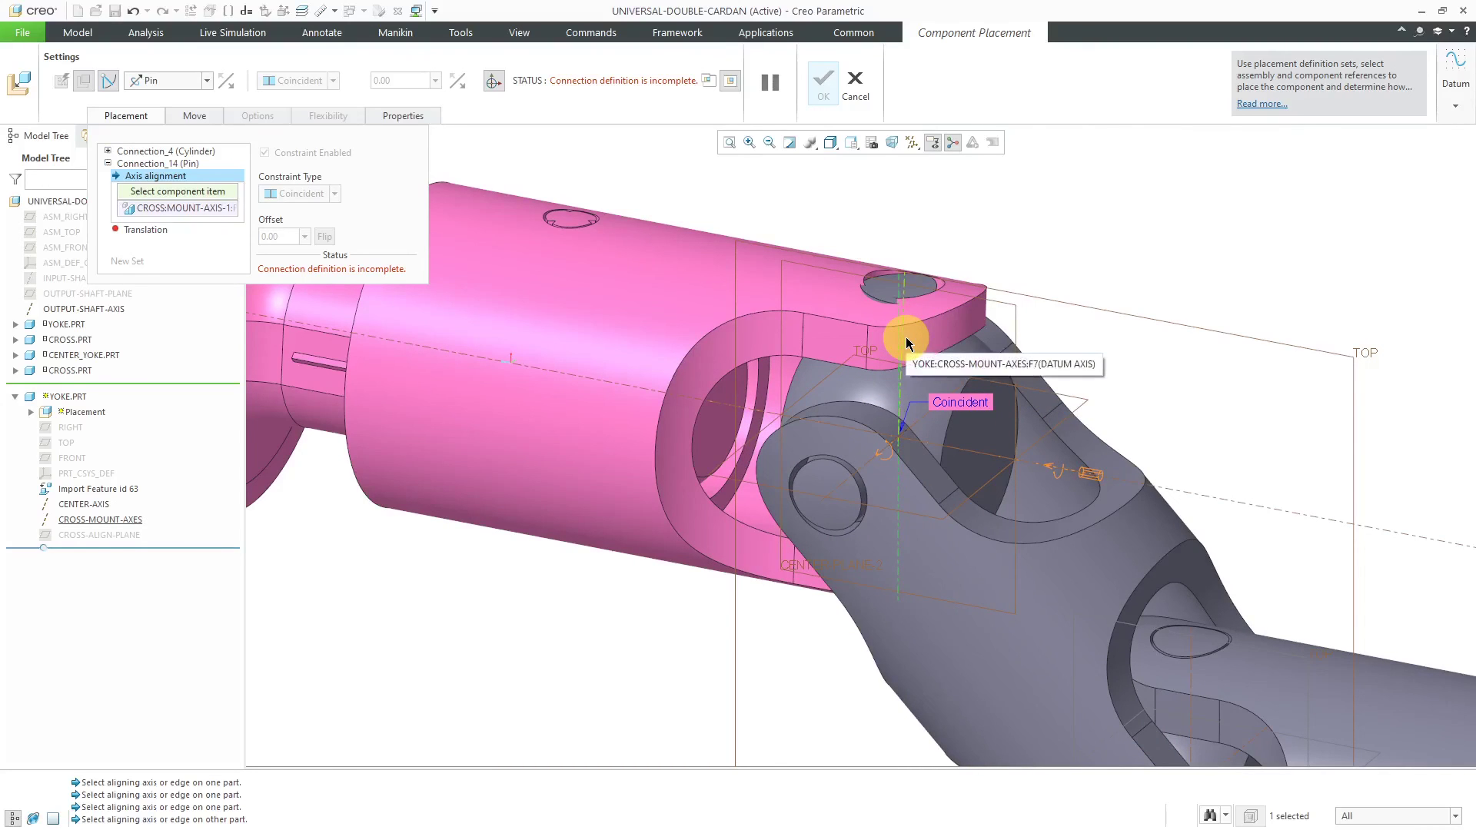
left_click(906, 336)
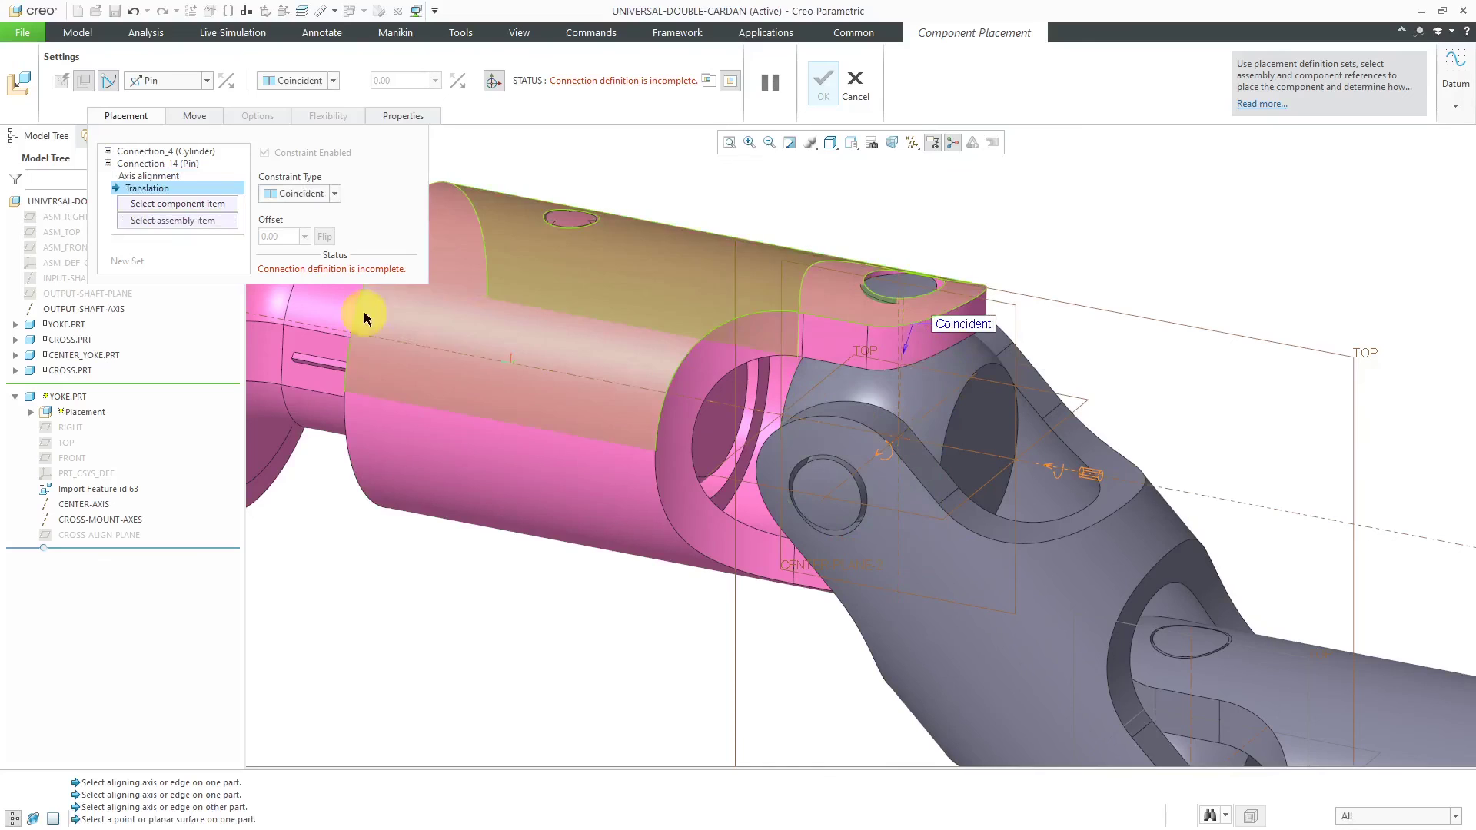
Set the Pin connection's Translation references to the cross's TOP plane and the second yoke's TOP plane.
scroll(1061, 534, "down", 3)
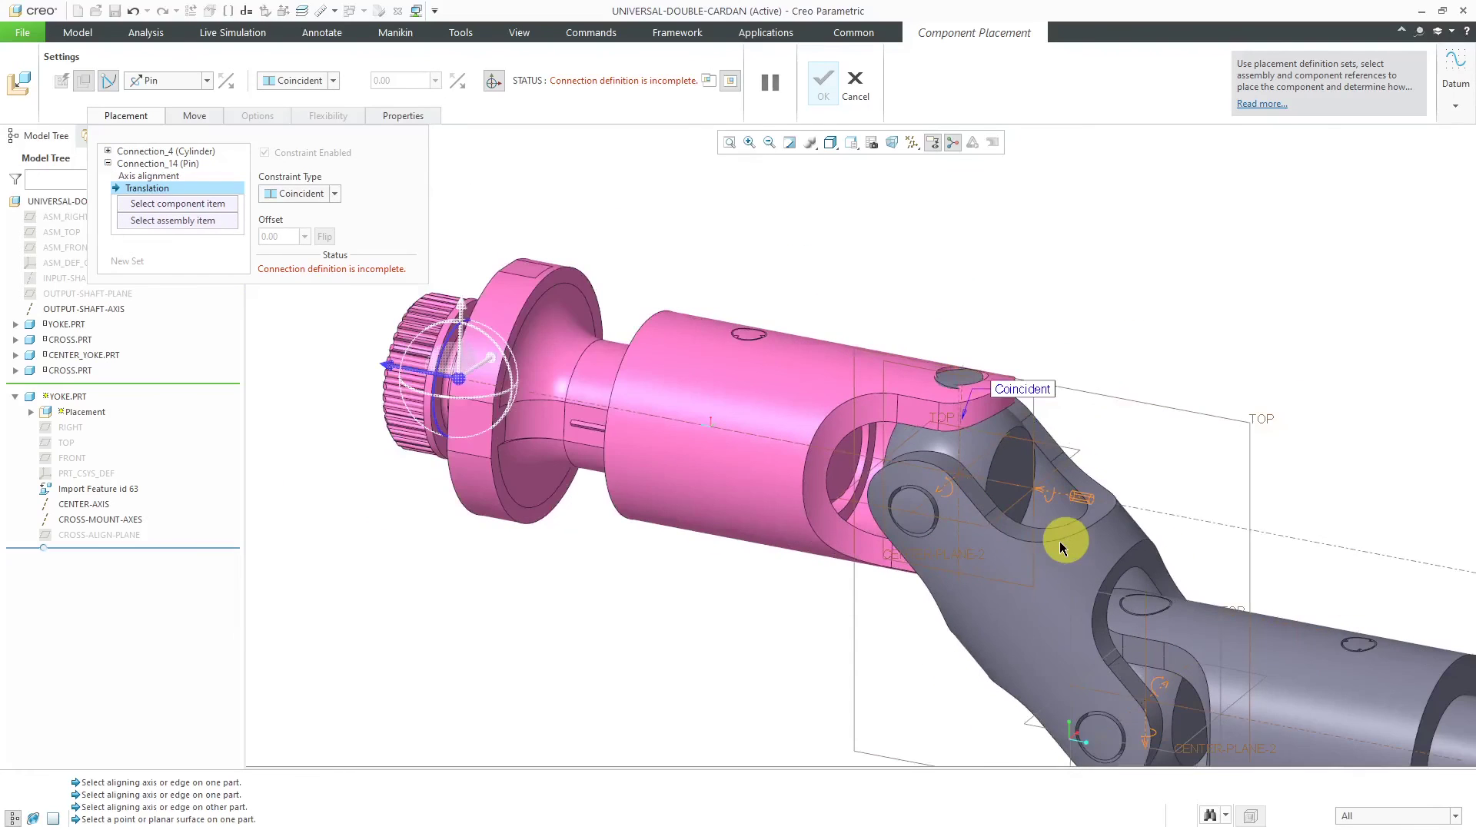
left_click(1078, 450)
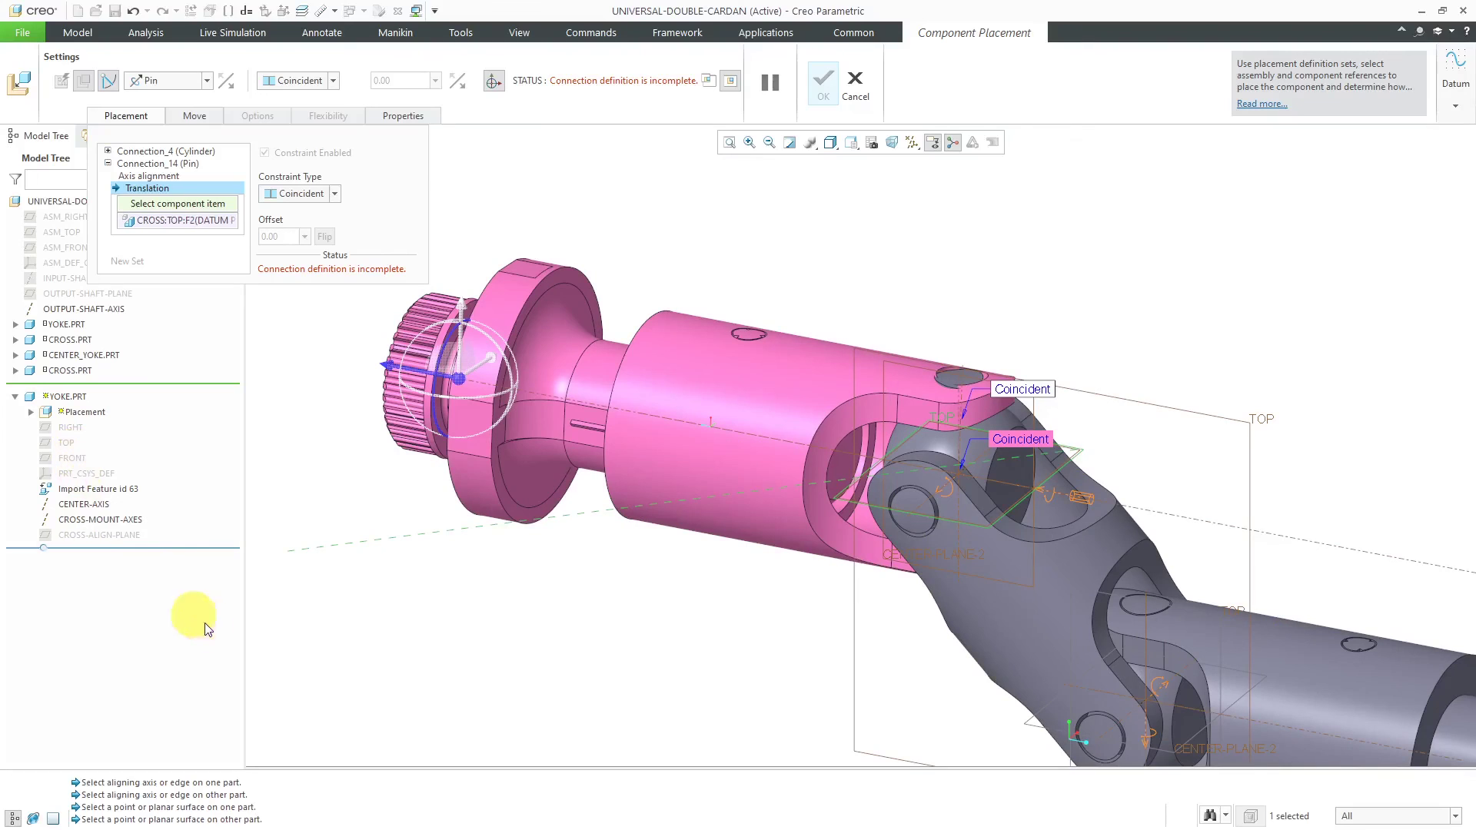
left_click(72, 445)
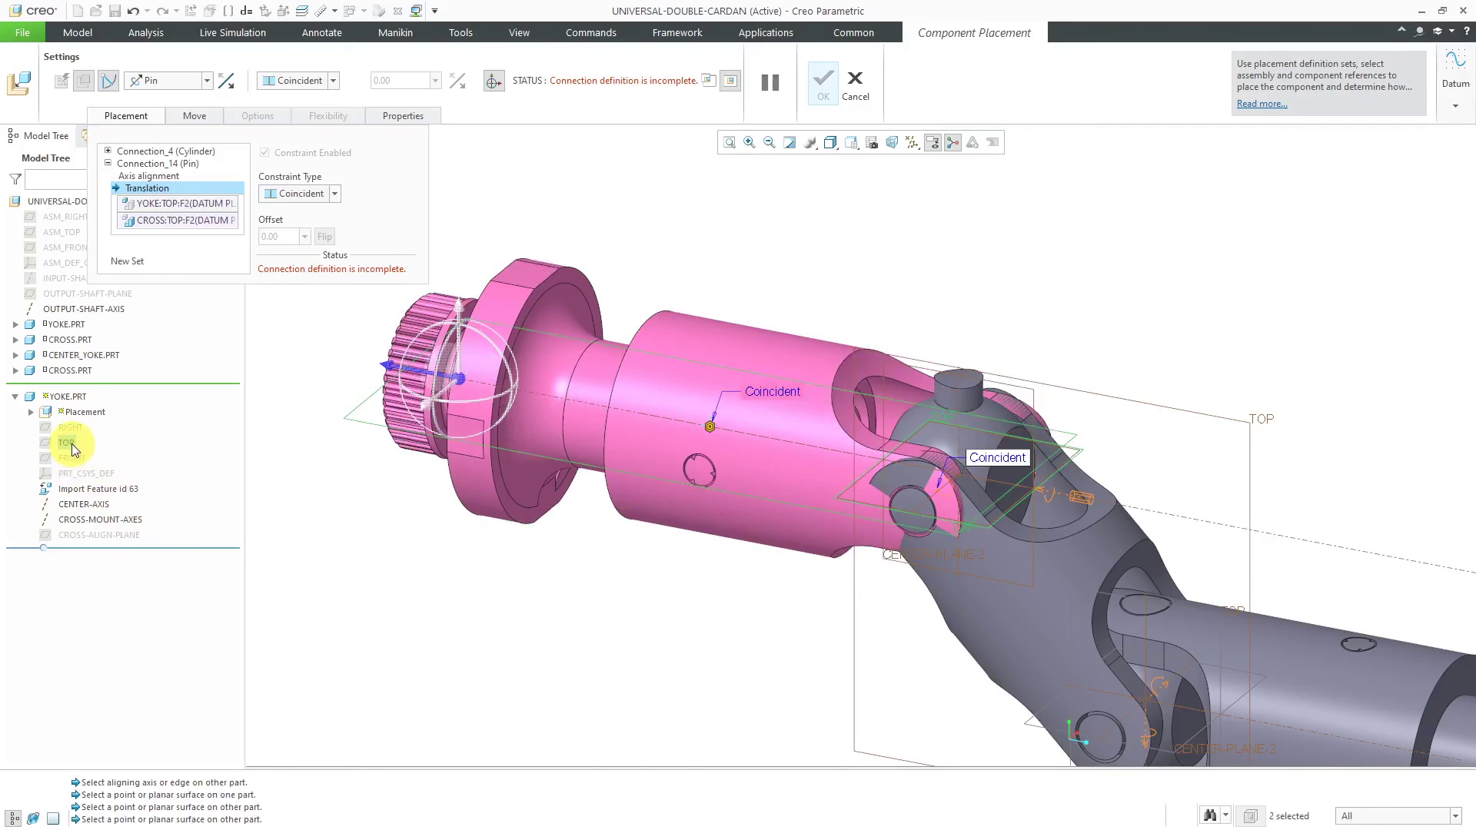
Try the second yoke's FRONT plane instead of its TOP plane as the Translation reference.
right_click(185, 206)
left_click(240, 218)
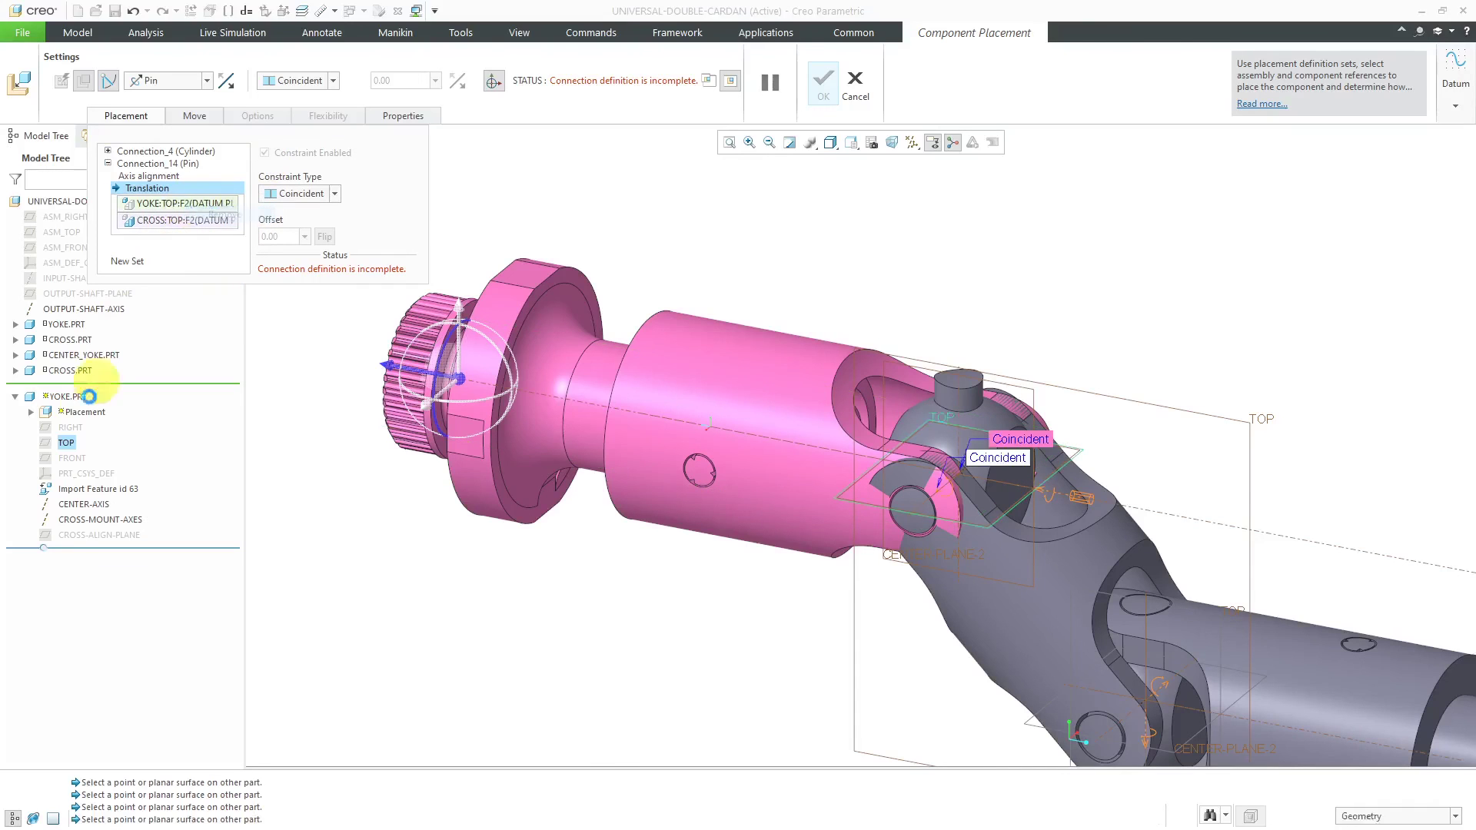
left_click(72, 457)
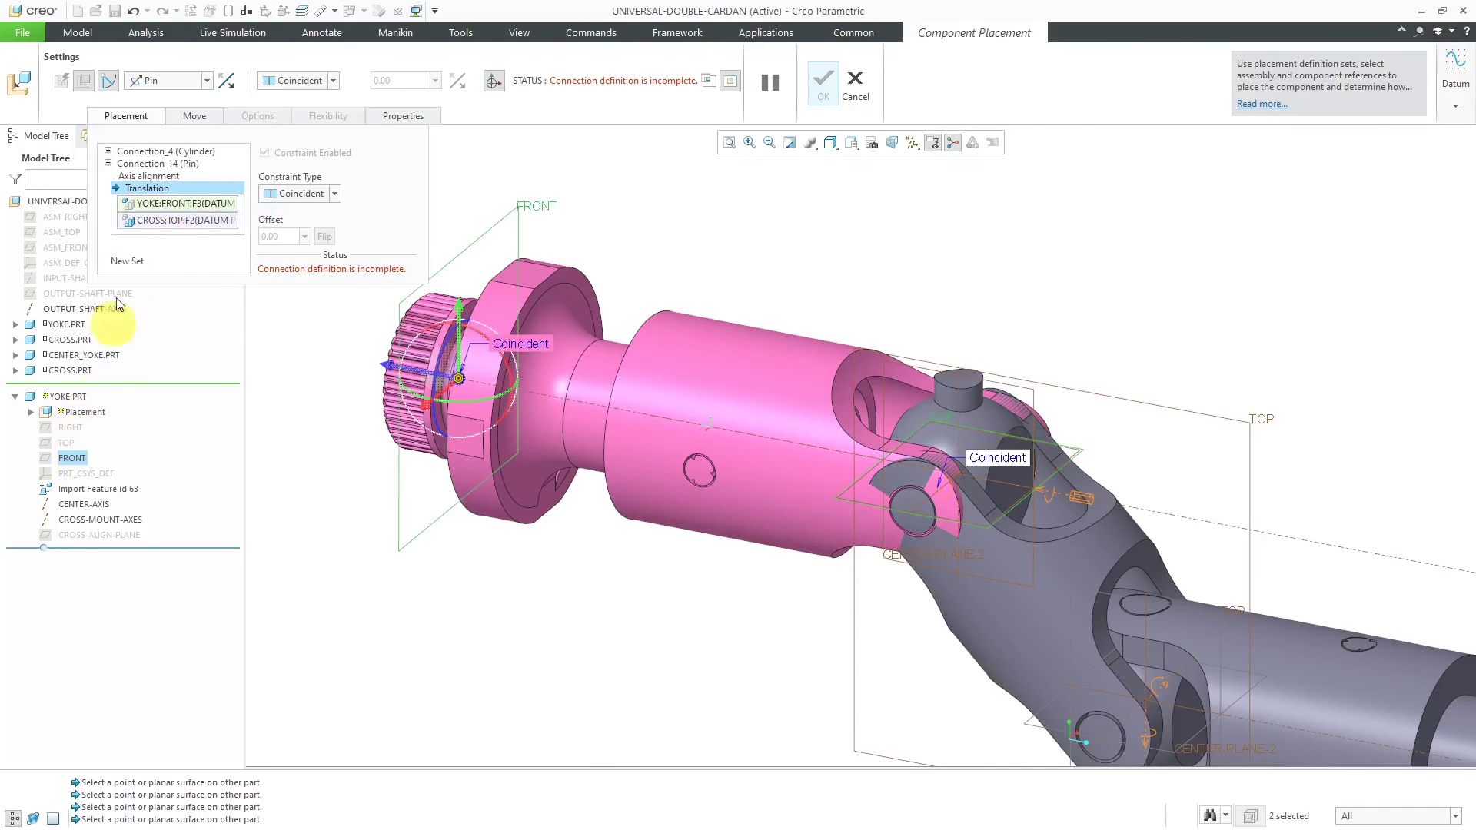
Replace the second yoke's Translation reference with its RIGHT plane and accept the component placement.
right_click(186, 205)
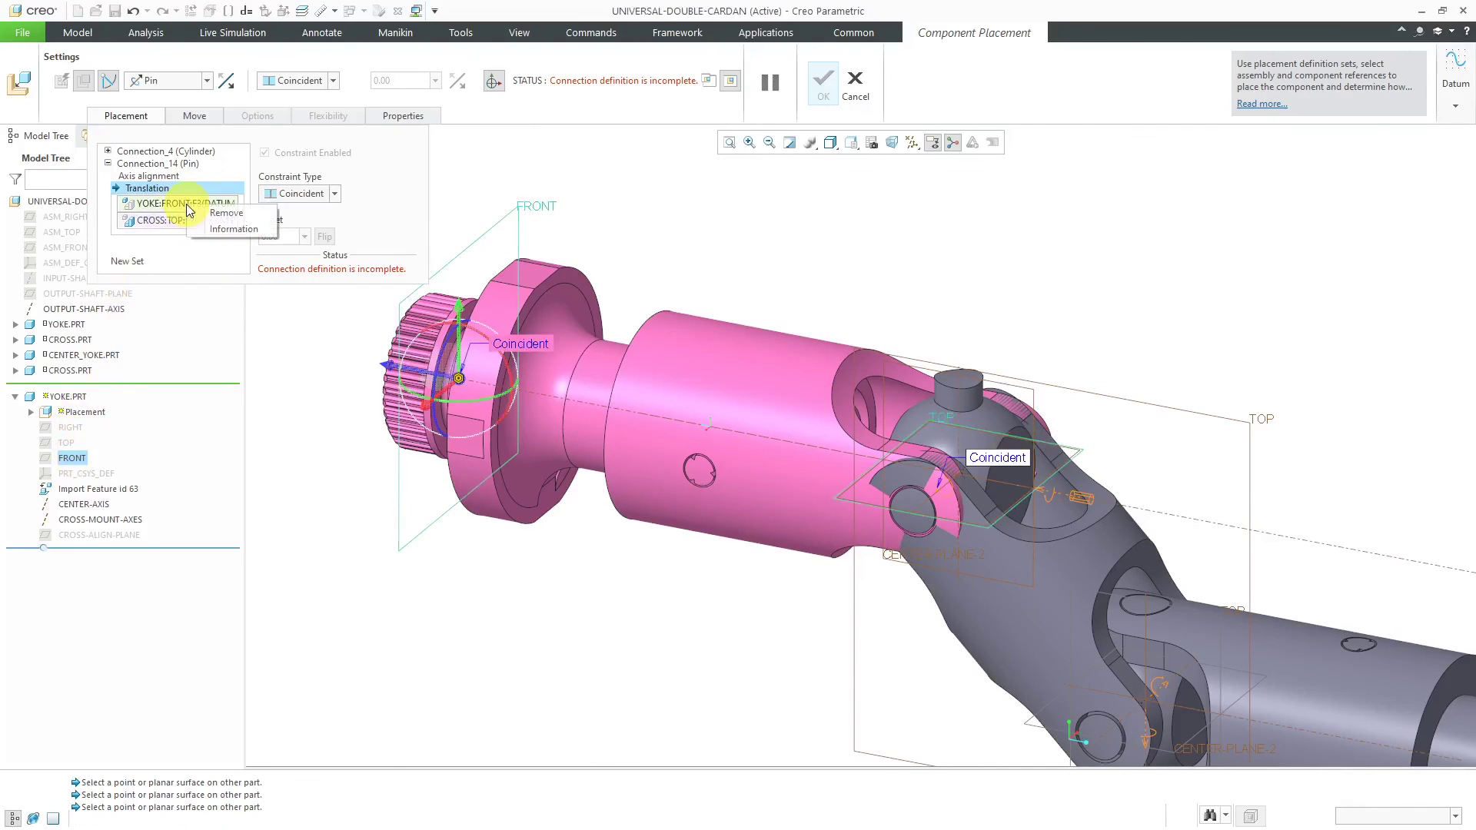
left_click(233, 214)
left_click(77, 428)
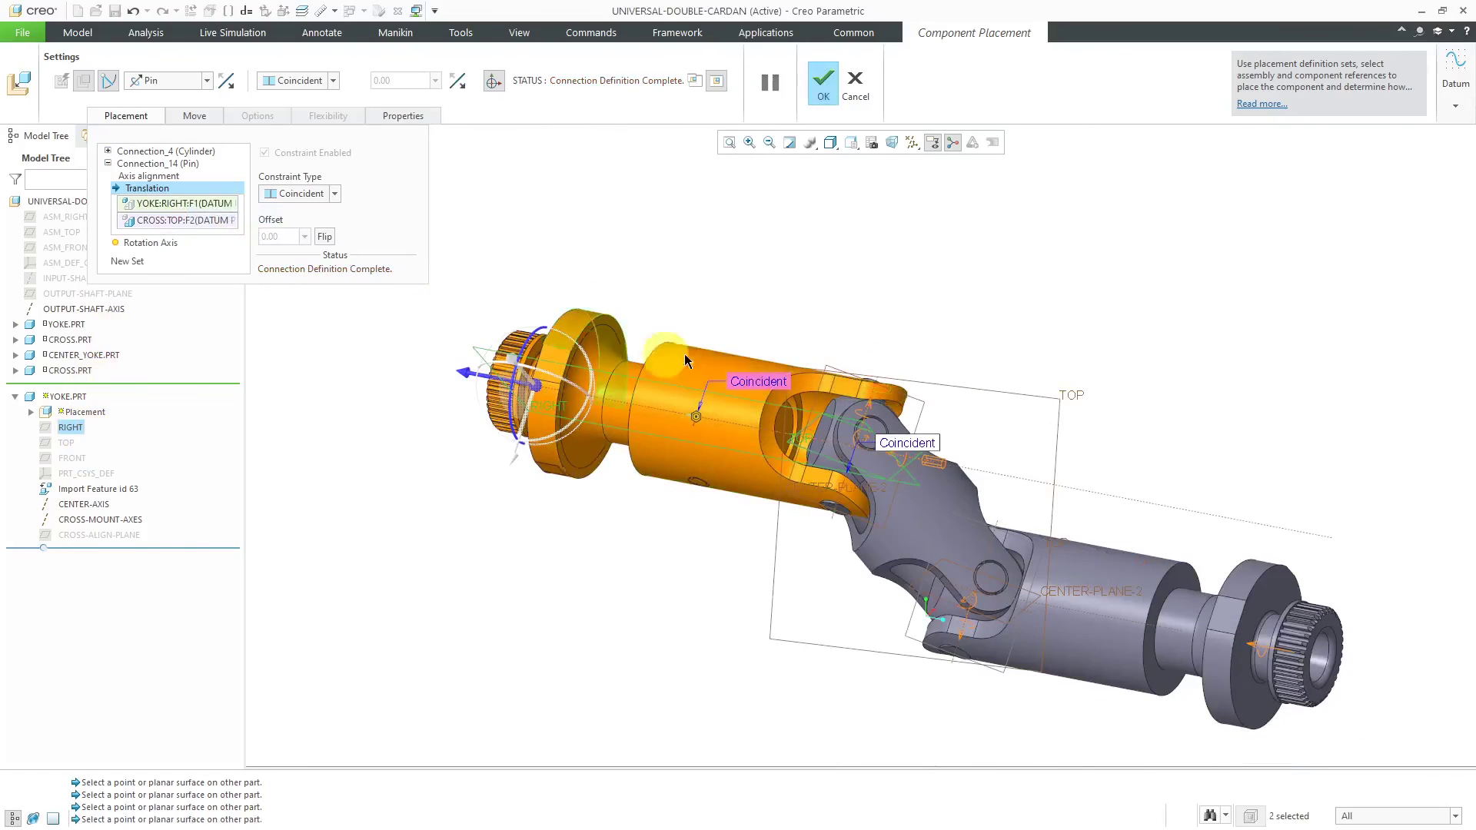
middle_click_drag(832, 405, 810, 292)
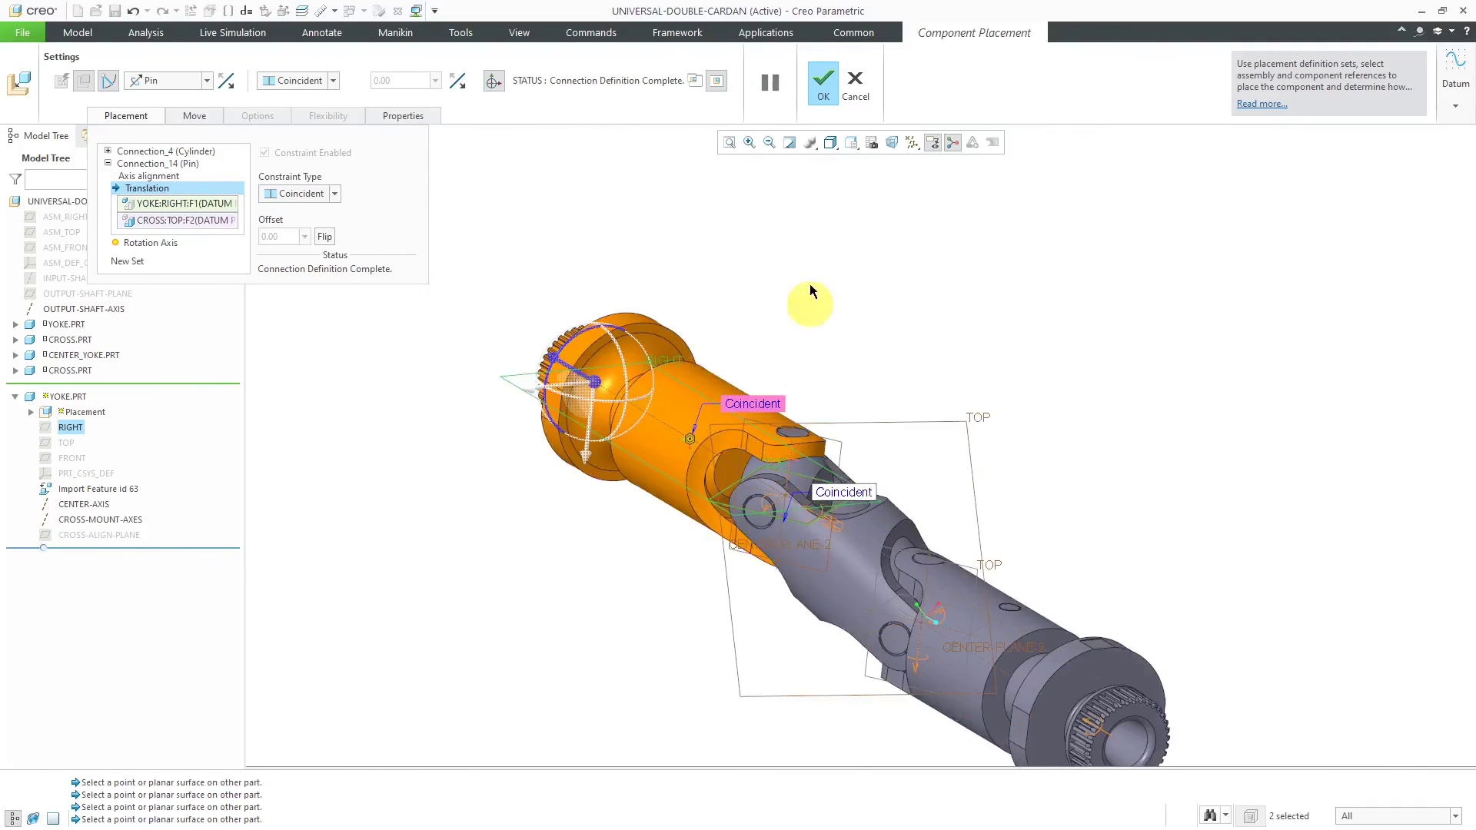
left_click(825, 104)
Turn off the display of datum axes and datum planes.
middle_click_drag(777, 154, 924, 152)
left_click(921, 146)
left_click(965, 177)
left_click(953, 228)
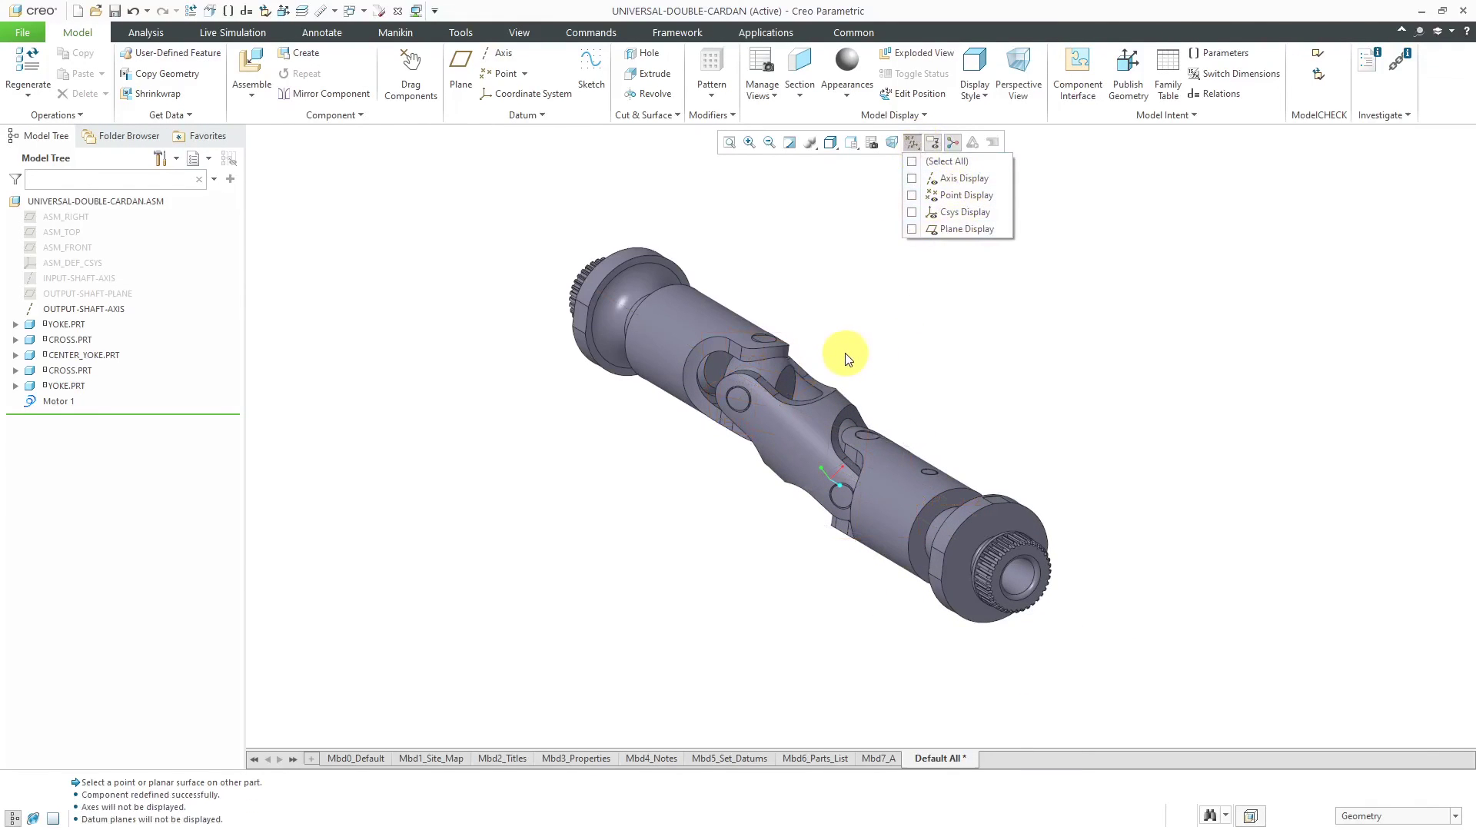
Switch the assembly to the Mechanism application.
middle_click_drag(933, 349, 949, 323)
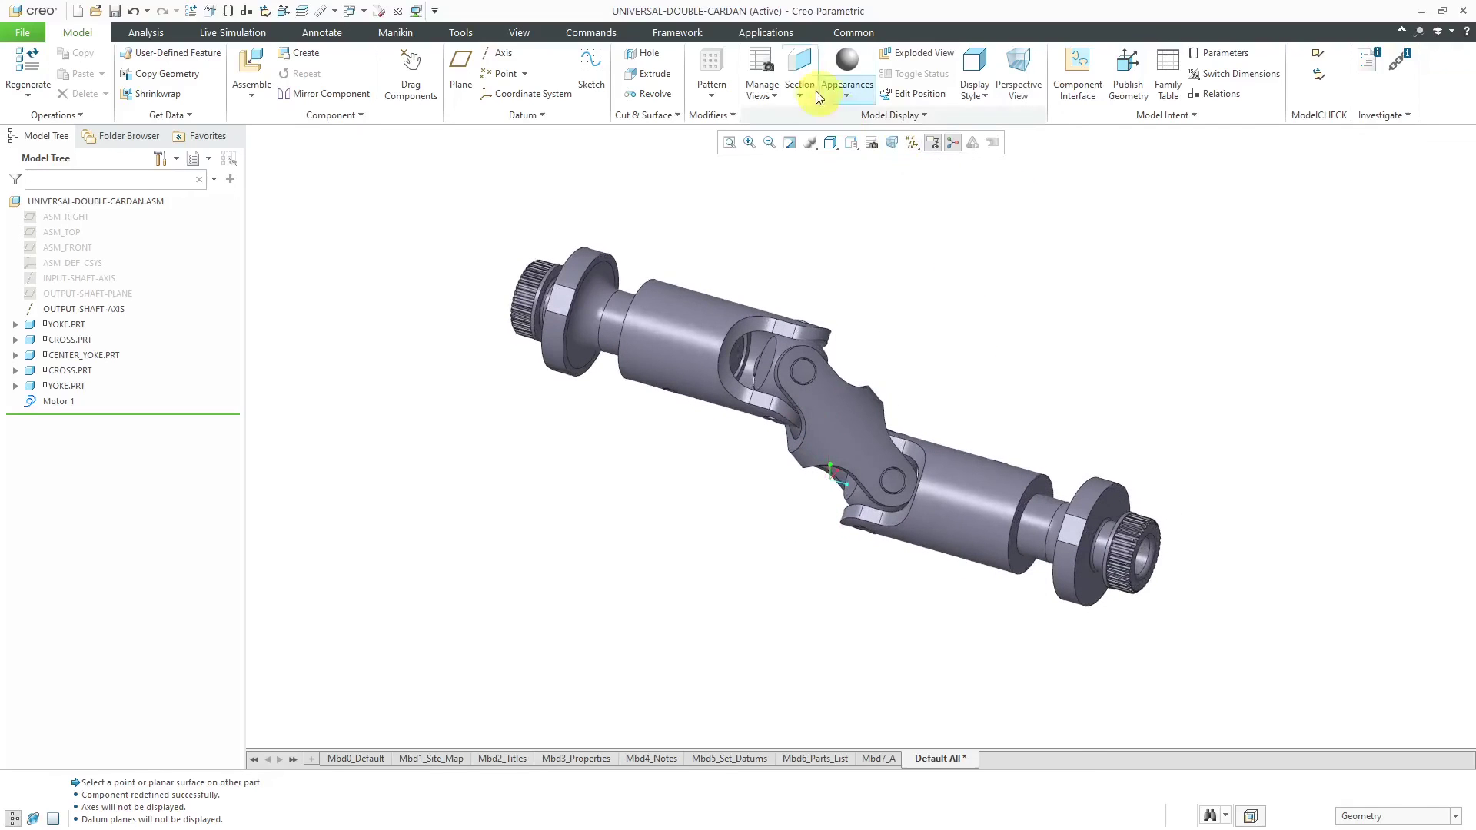
left_click(773, 34)
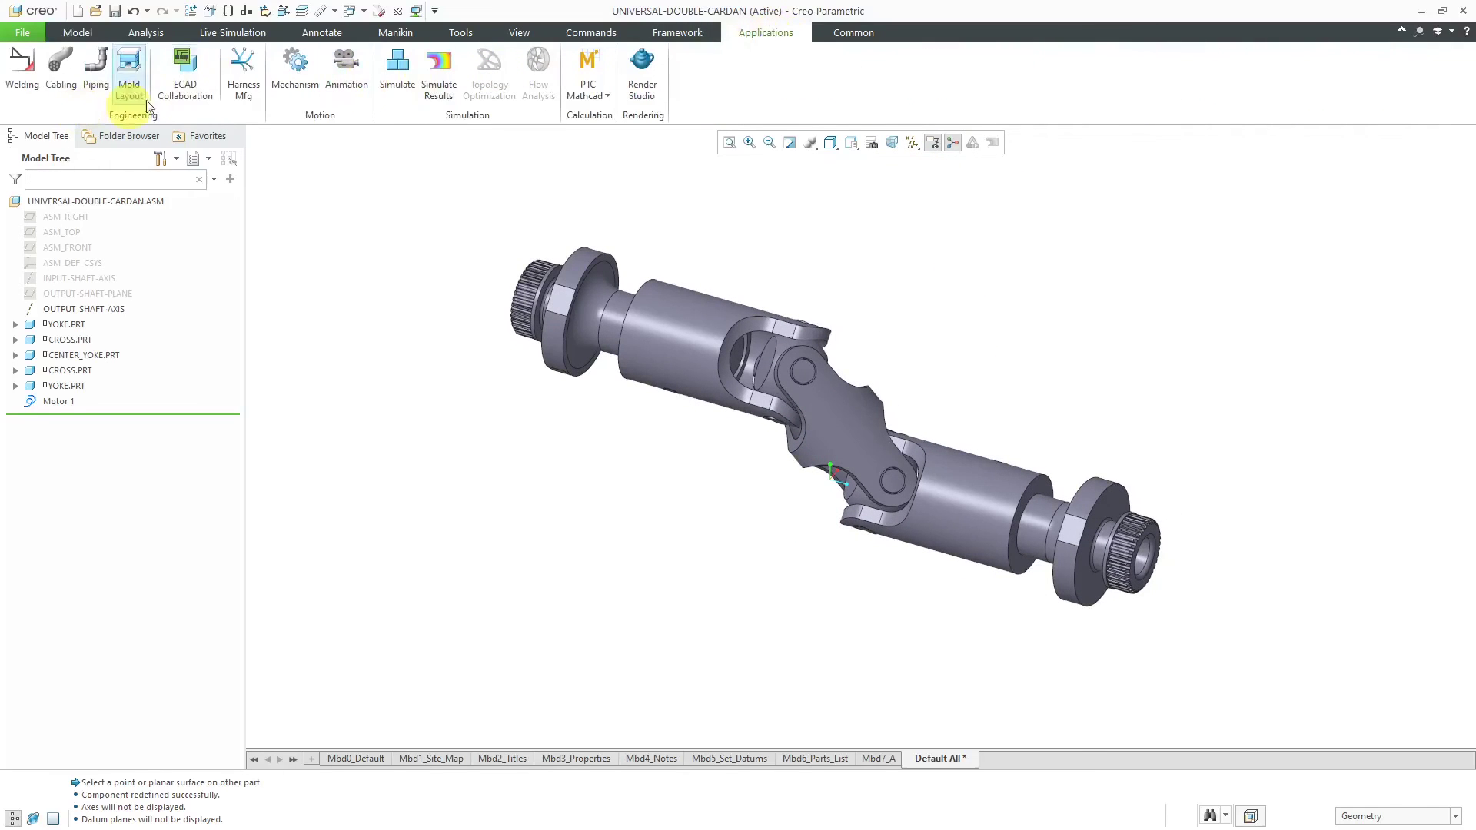
left_click(294, 65)
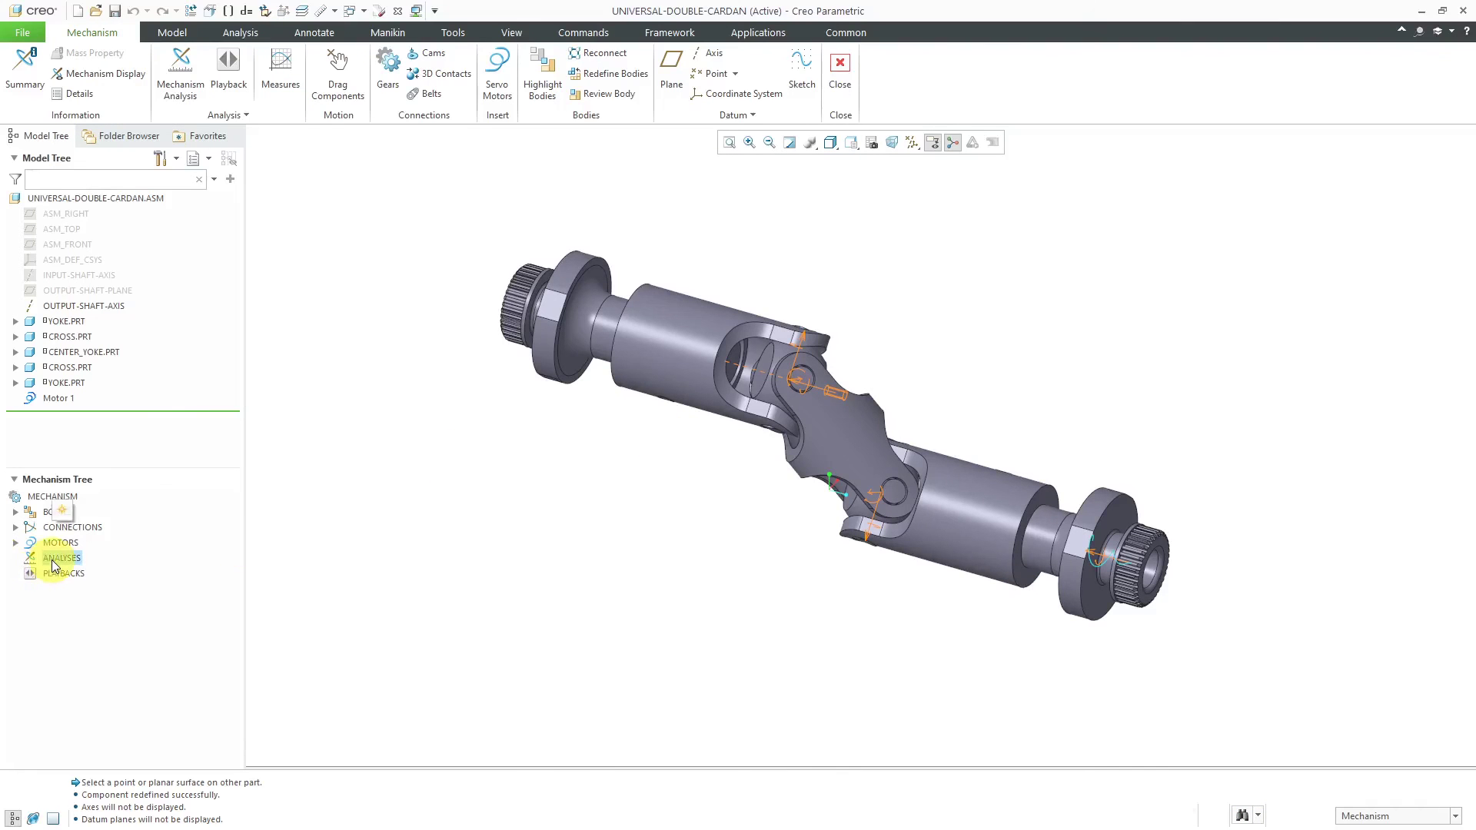
Define a new Kinematic analysis with end time 20 and frame rate 25, run it, and accept the definition.
left_click(67, 516)
left_click(1344, 229)
left_click(1314, 254)
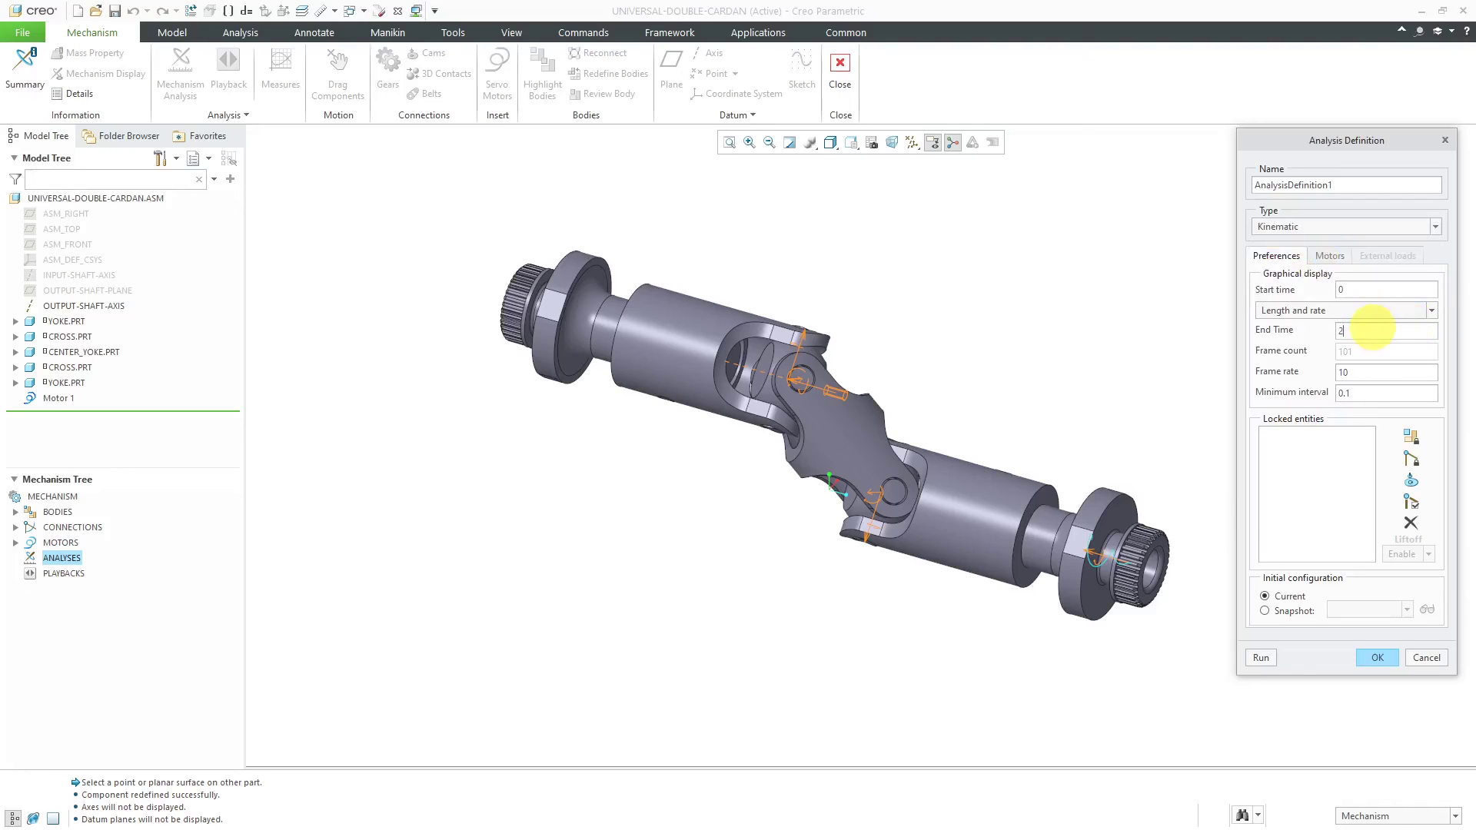
left_click(1374, 330)
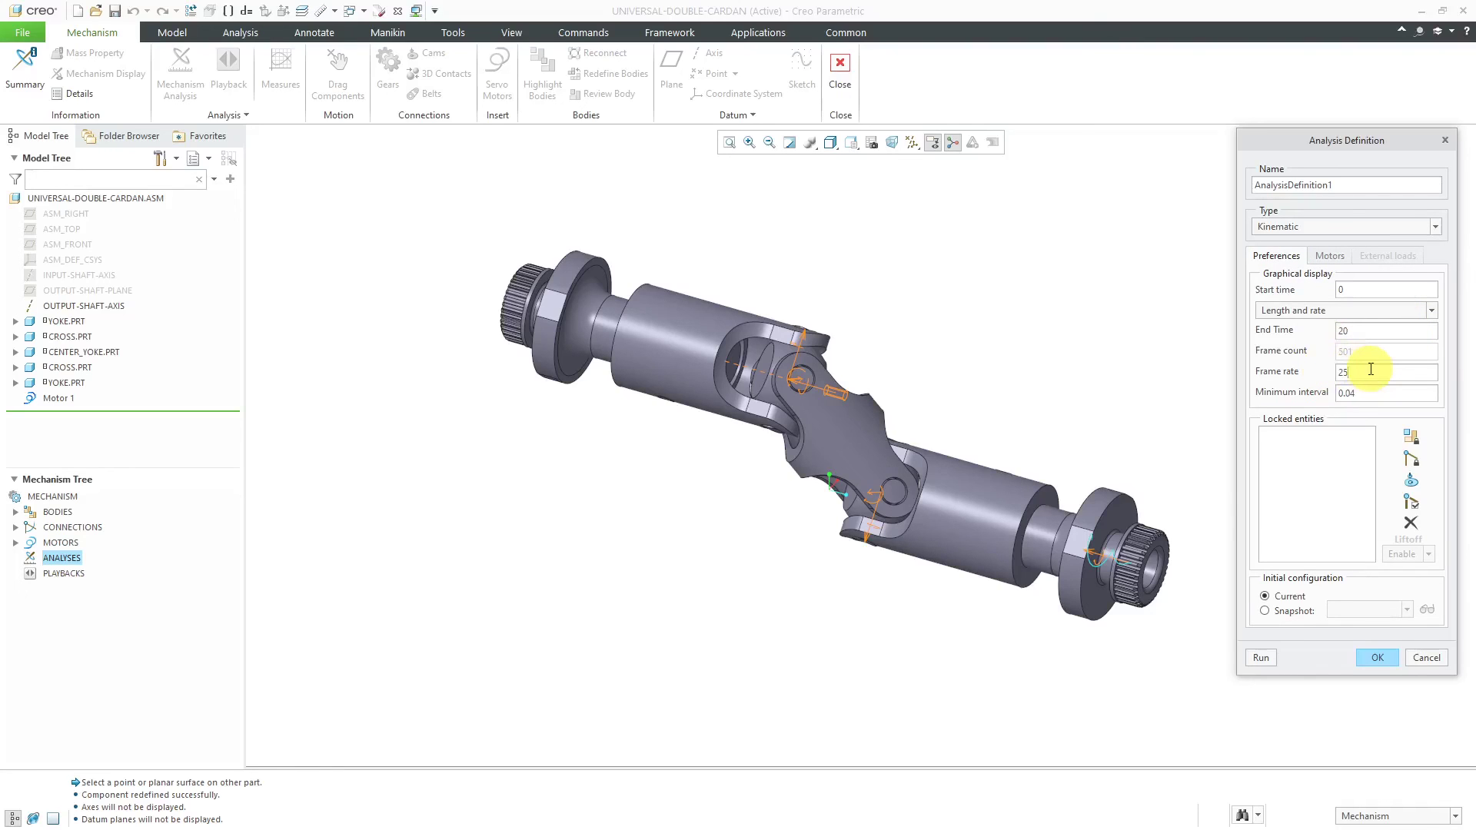
left_click(1261, 661)
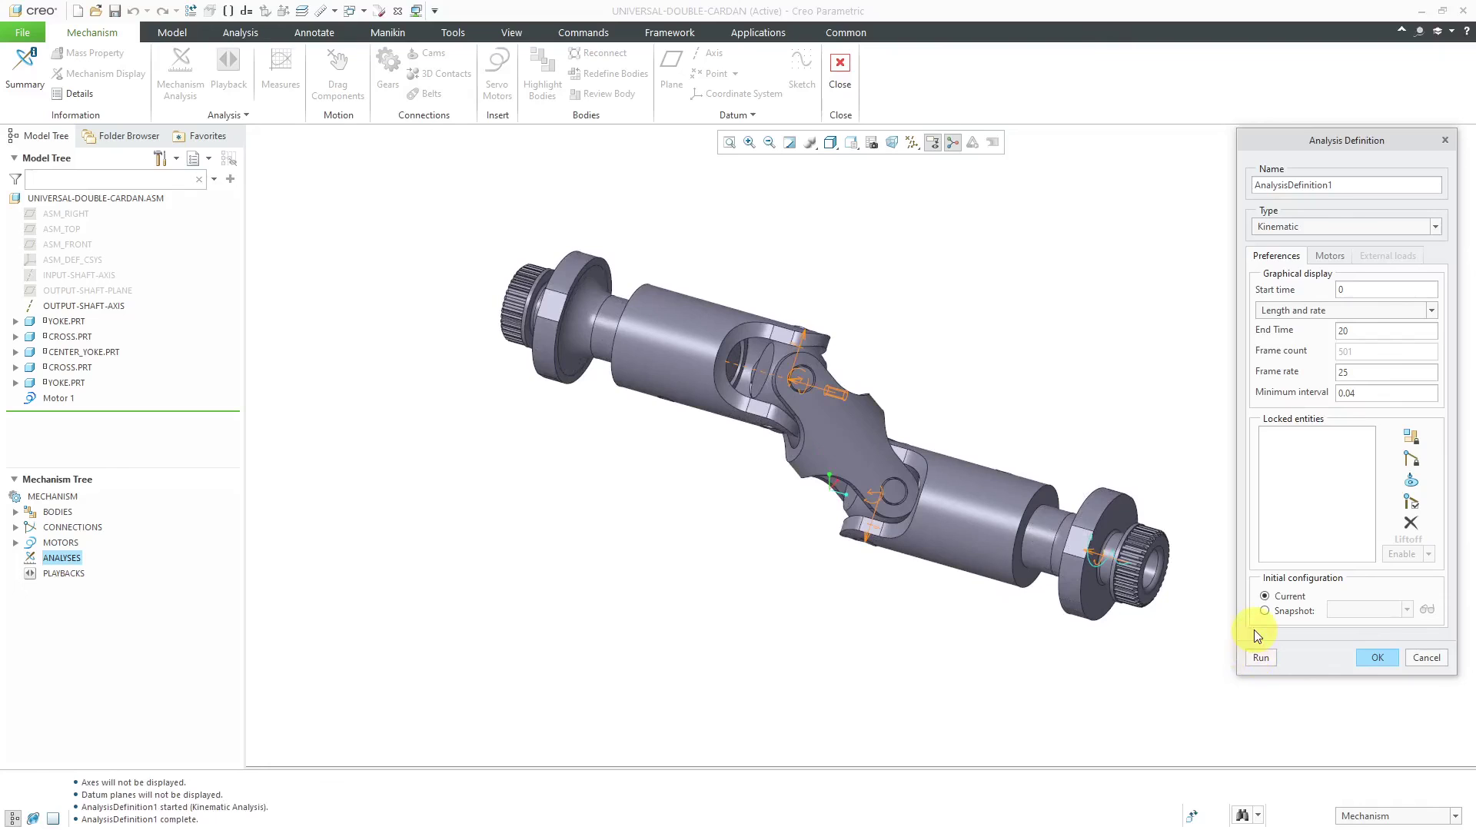
left_click(1378, 658)
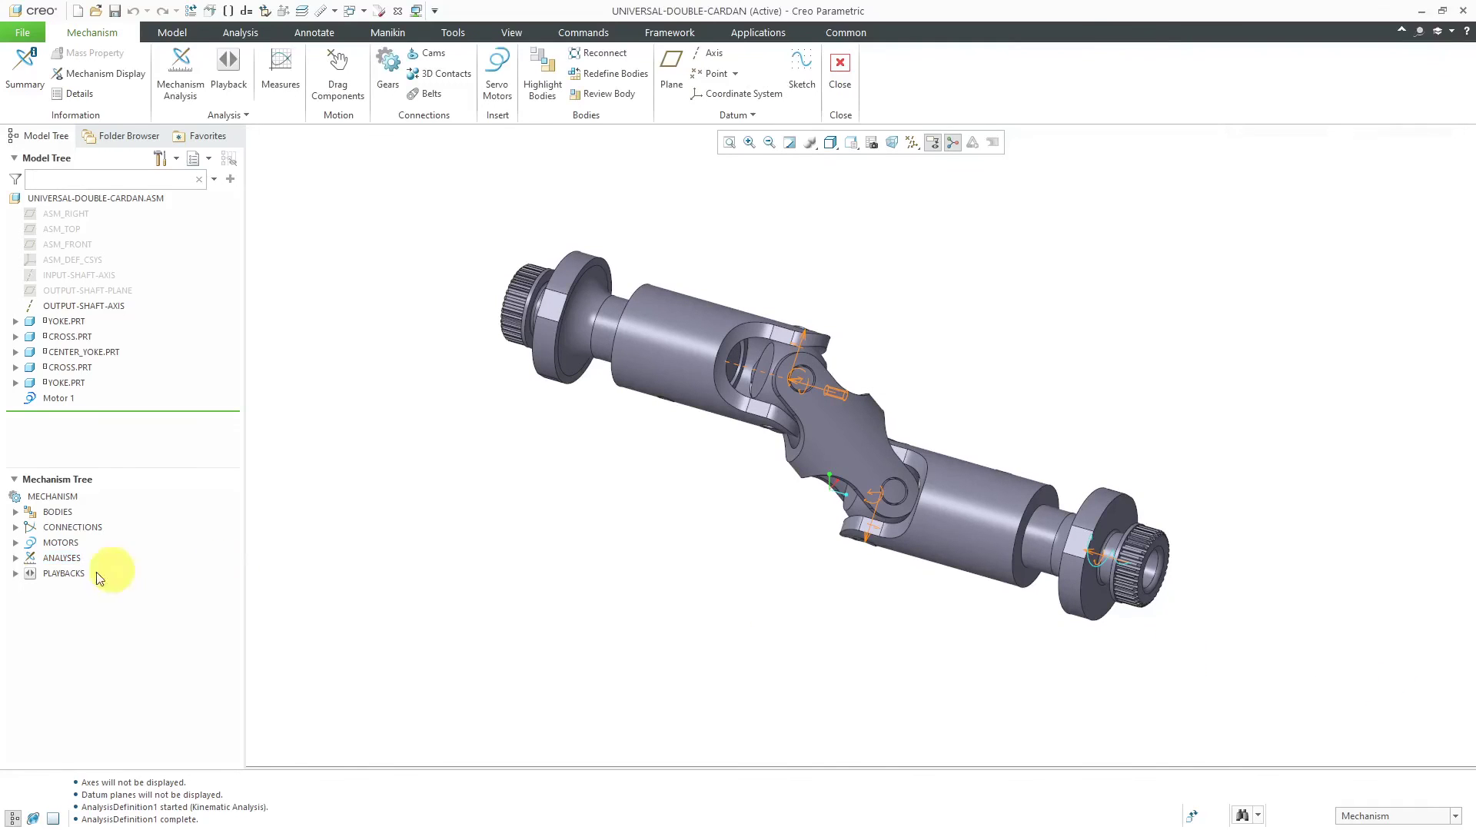
Play back the AnalysisDefinition1 results as an animation and inspect the rotating joint up close.
left_click(16, 574)
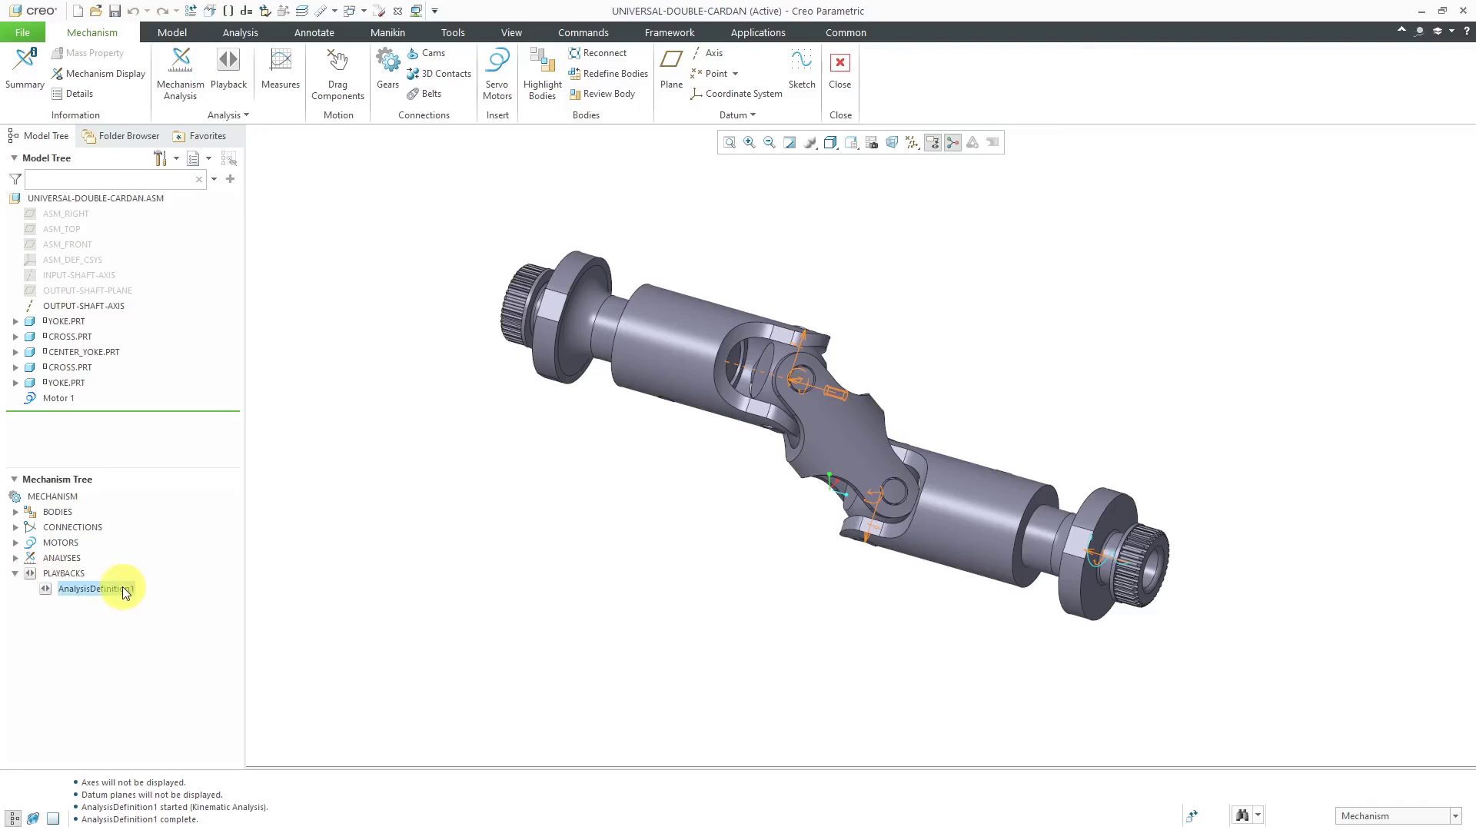
left_click(133, 536)
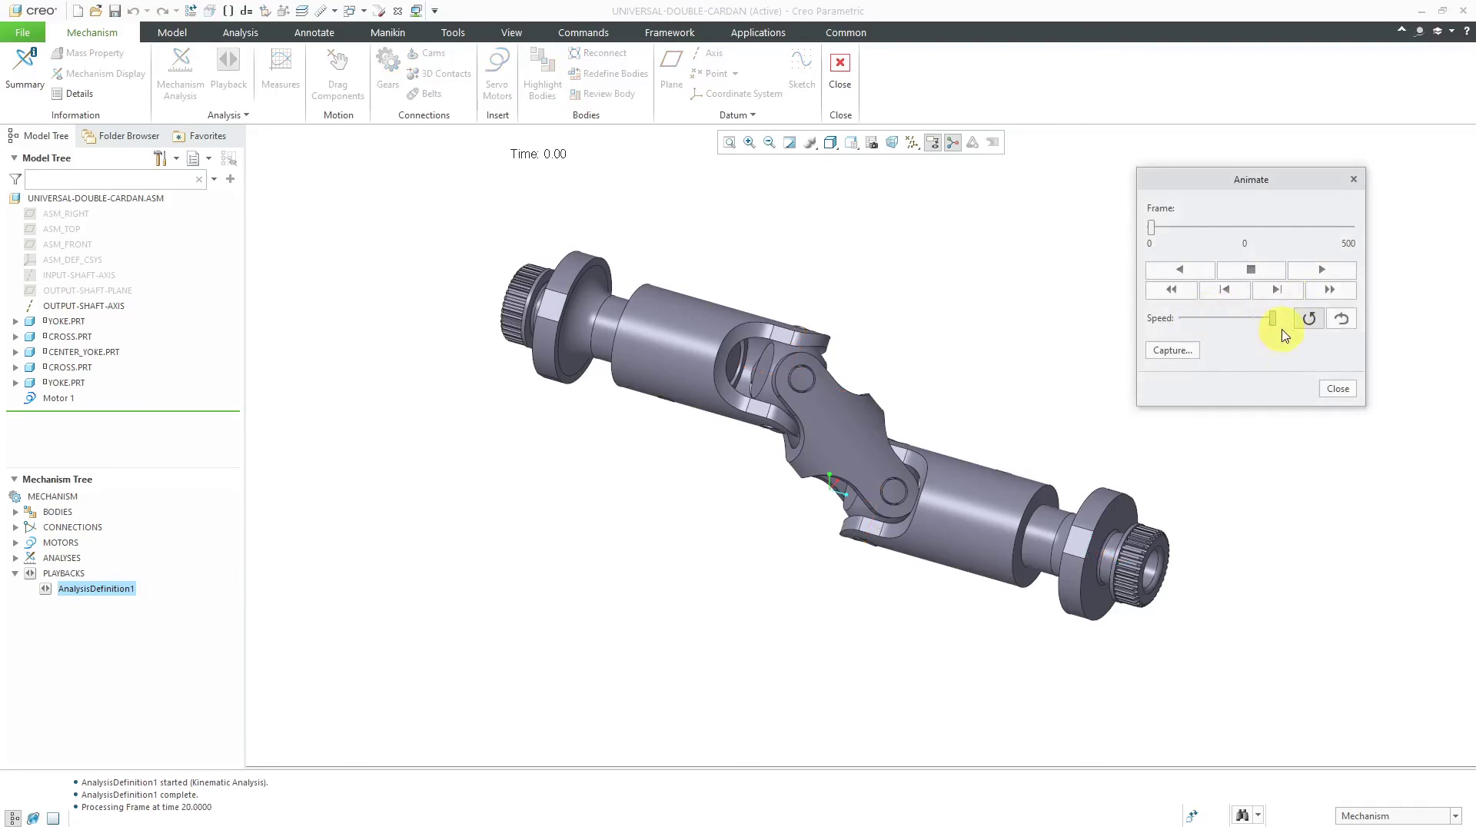
left_click(1317, 274)
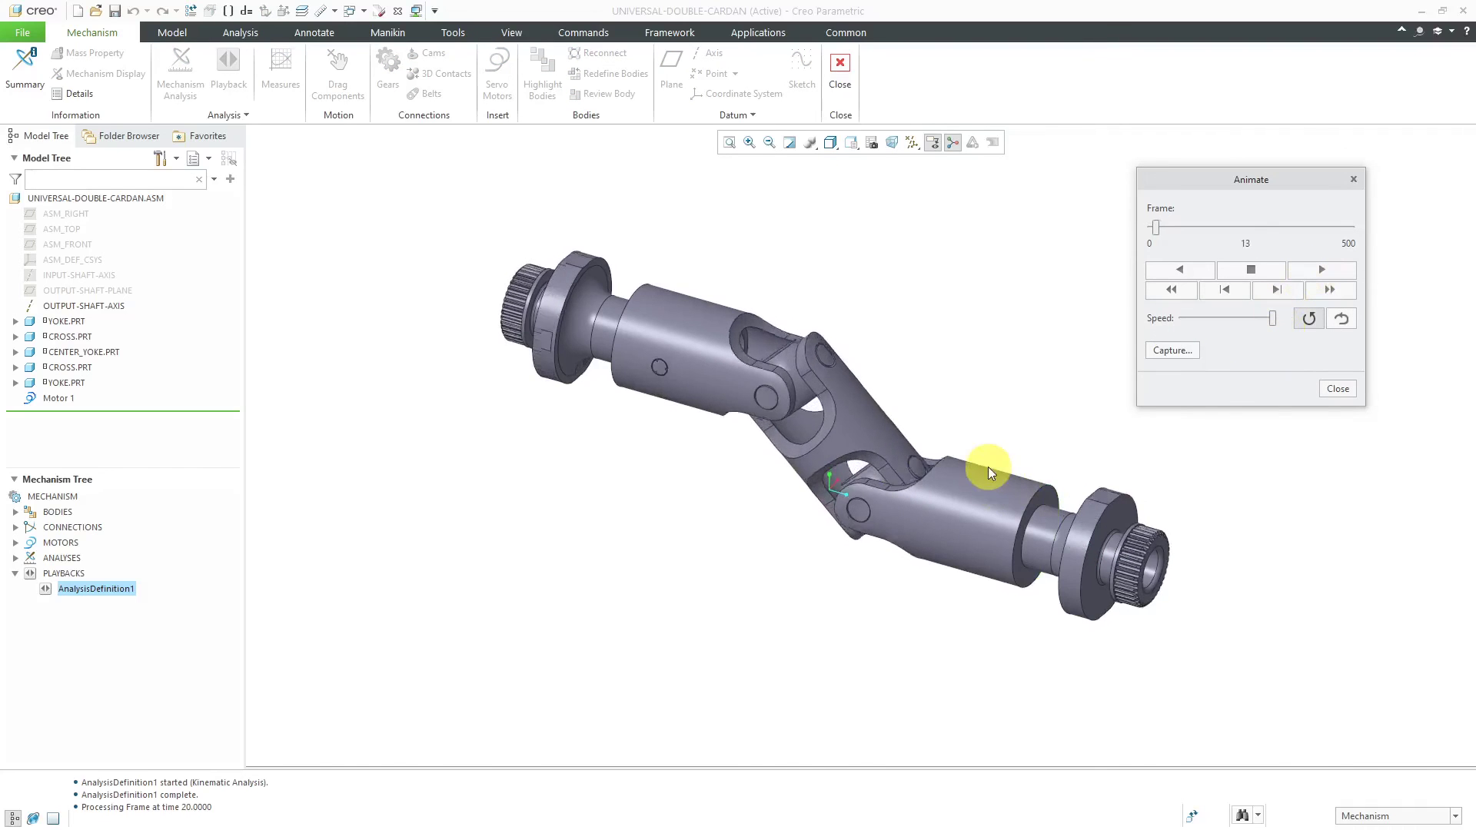
scroll(989, 464, "down", 3)
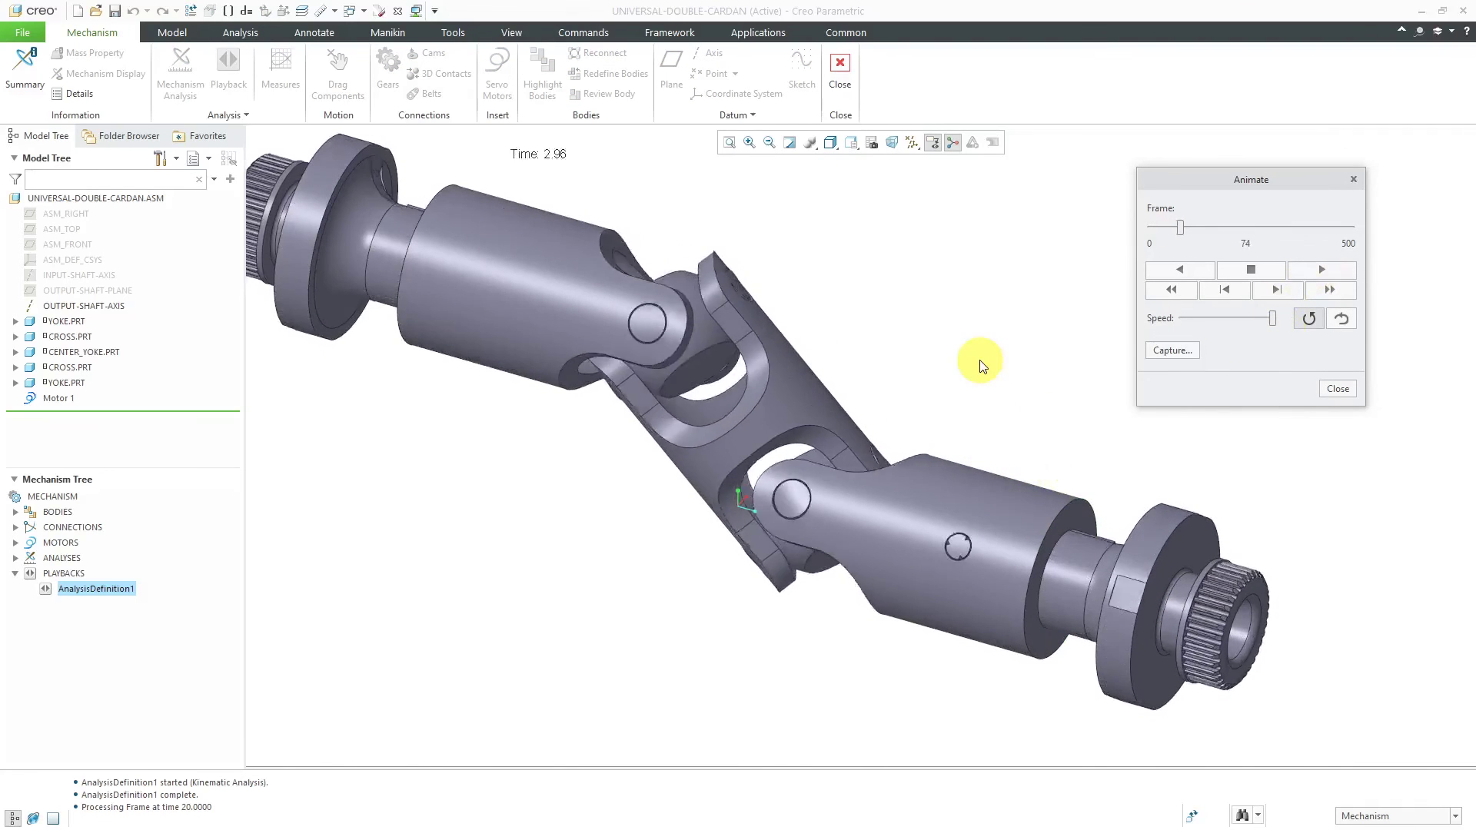